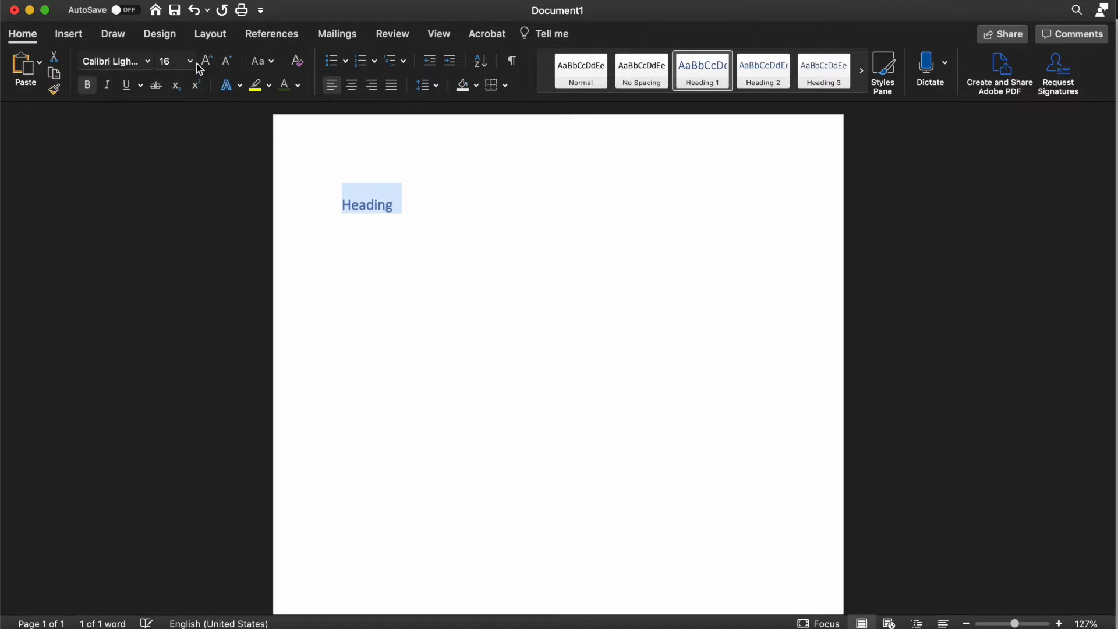
Enlarge the selected "Heading" text to 48 pt
{"action": "left_click", "coordinate": [206, 62]}
{"action": "left_click", "coordinate": [207, 61]}
{"action": "left_click", "coordinate": [207, 61]}
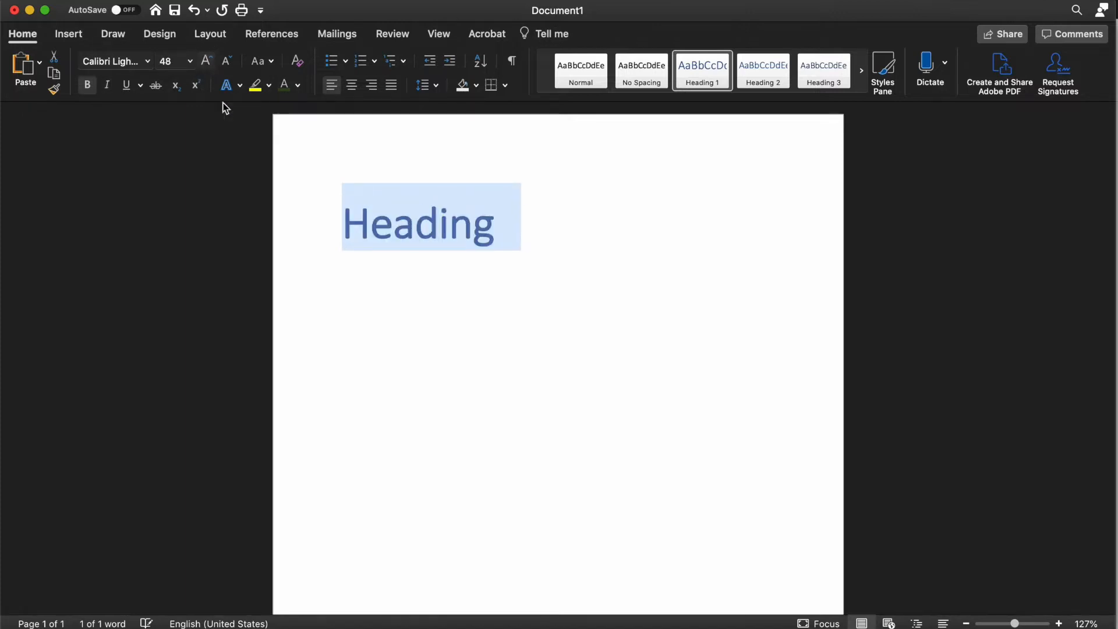
Paste the copied Alice's Adventures in Wonderland passage on the empty line below the heading
{"action": "left_click", "coordinate": [349, 271]}
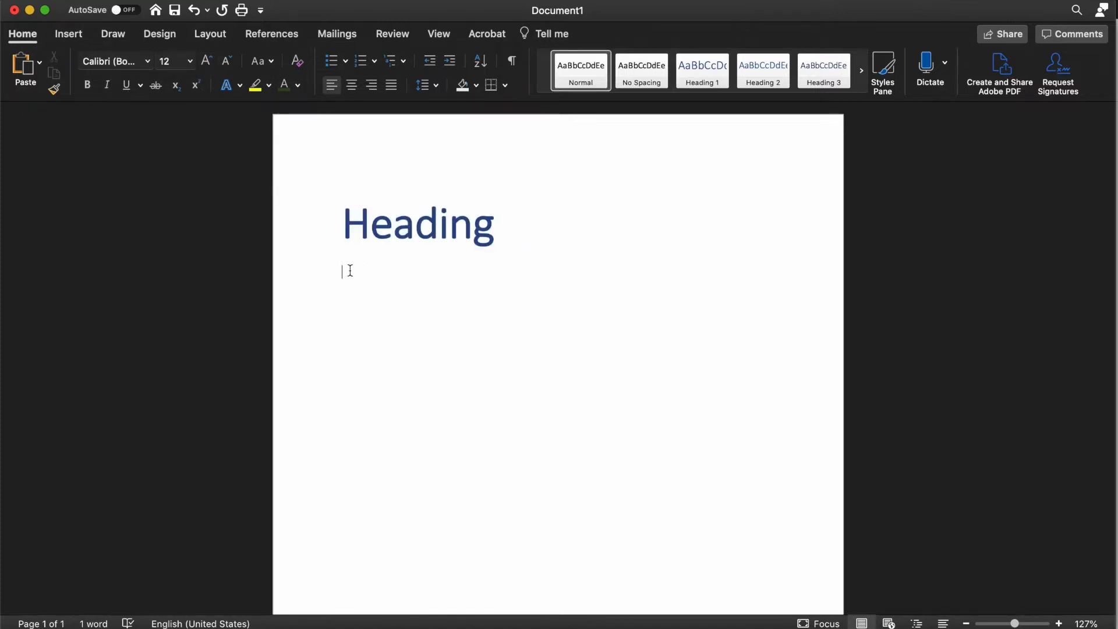
{"action": "key", "text": "super+v"}
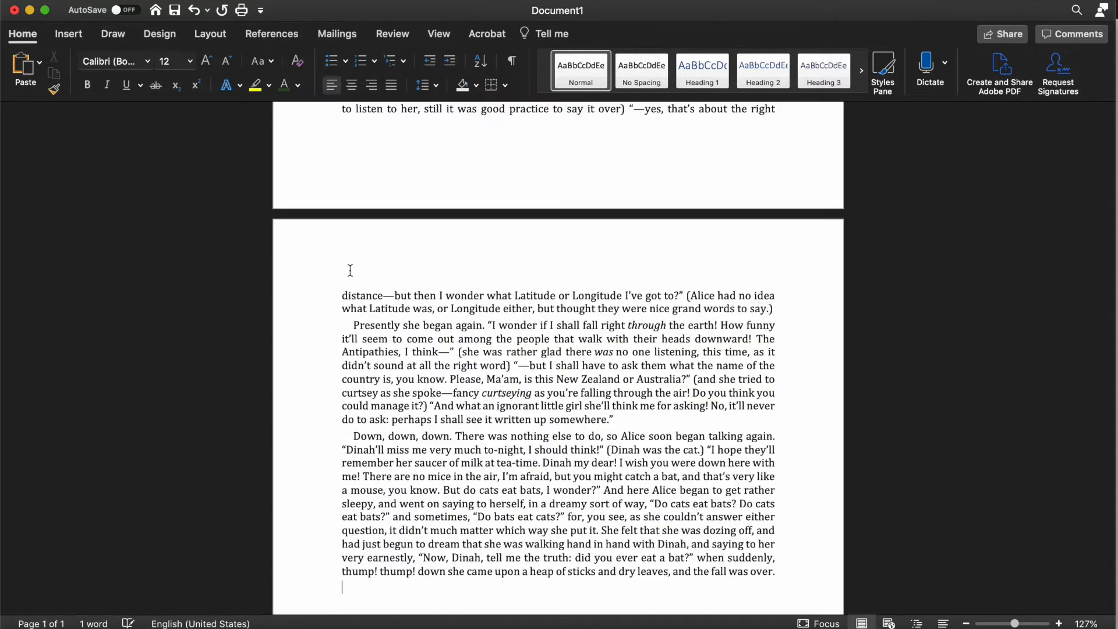
{"action": "scroll", "coordinate": [353, 268], "scroll_direction": "up", "scroll_amount": 15}
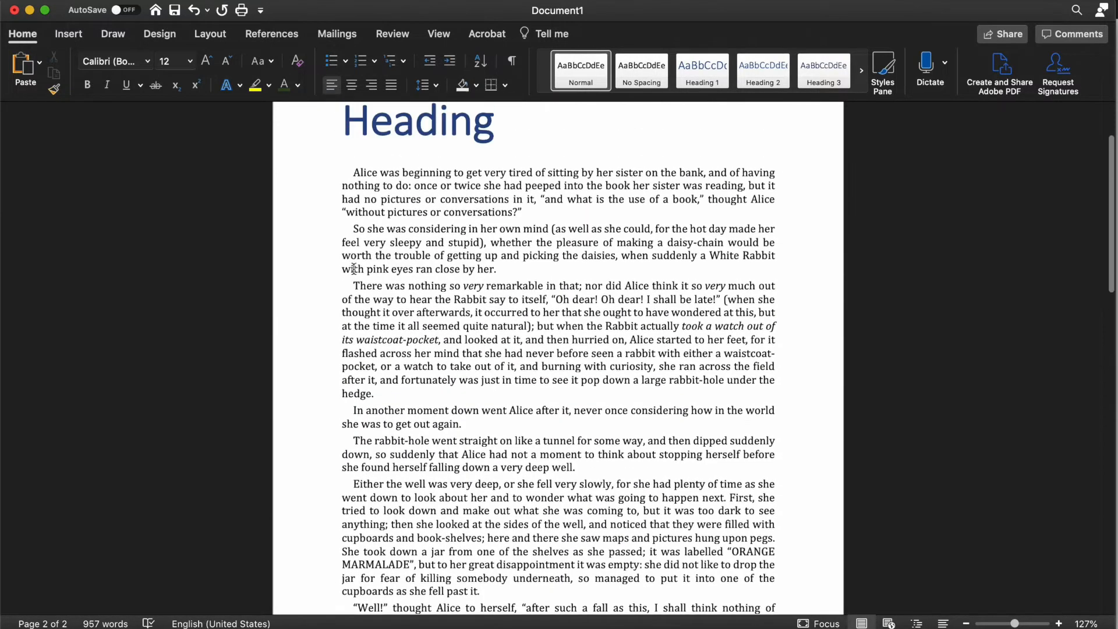
Insert the picture file 12.jpg before the first paragraph and resize it to about 8.78 × 8.78 cm
{"action": "left_click", "coordinate": [353, 273]}
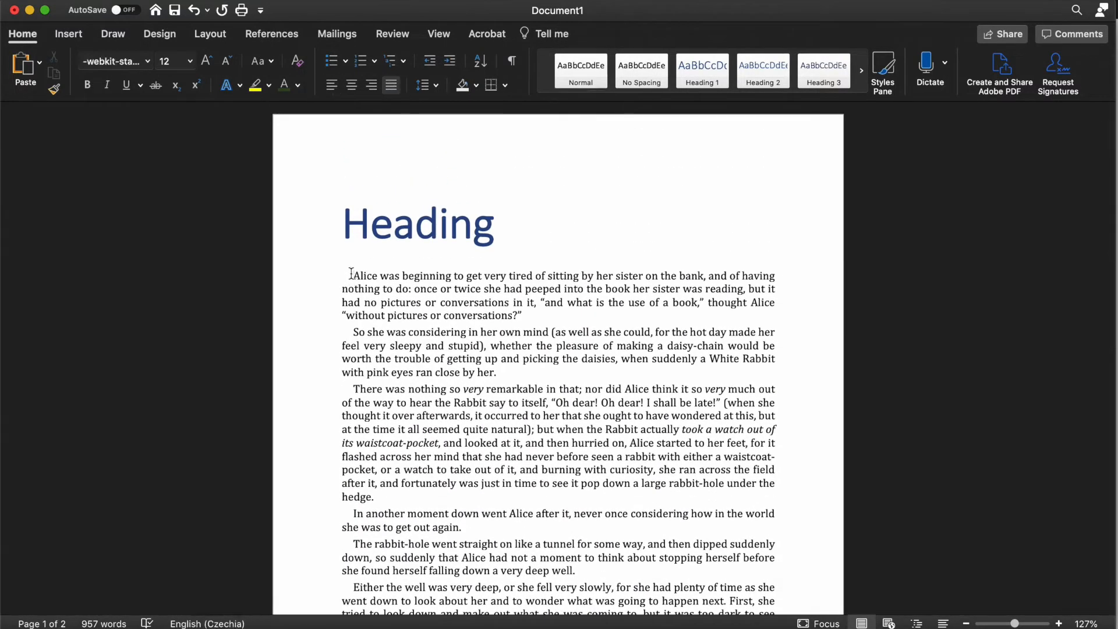
{"action": "left_click", "coordinate": [70, 35]}
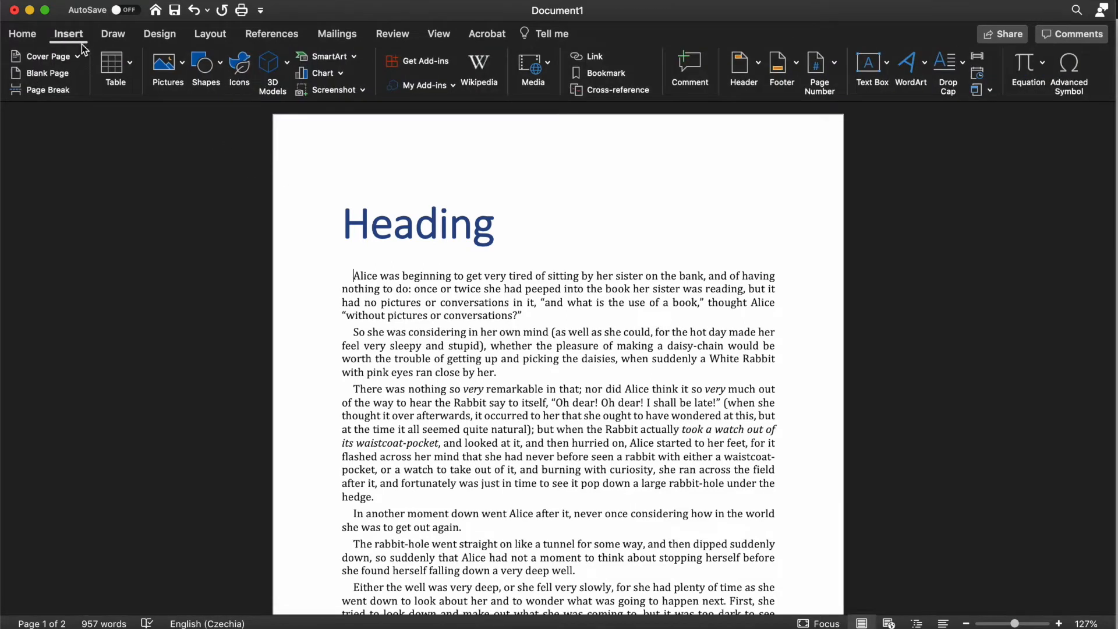
{"action": "left_click", "coordinate": [164, 64]}
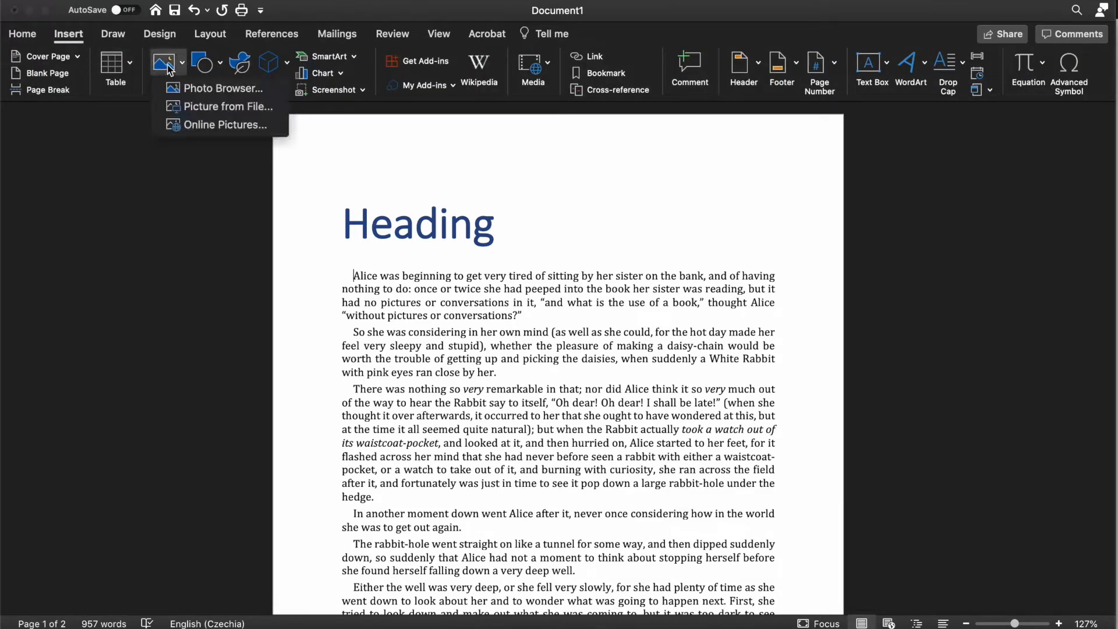
{"action": "left_click", "coordinate": [208, 109]}
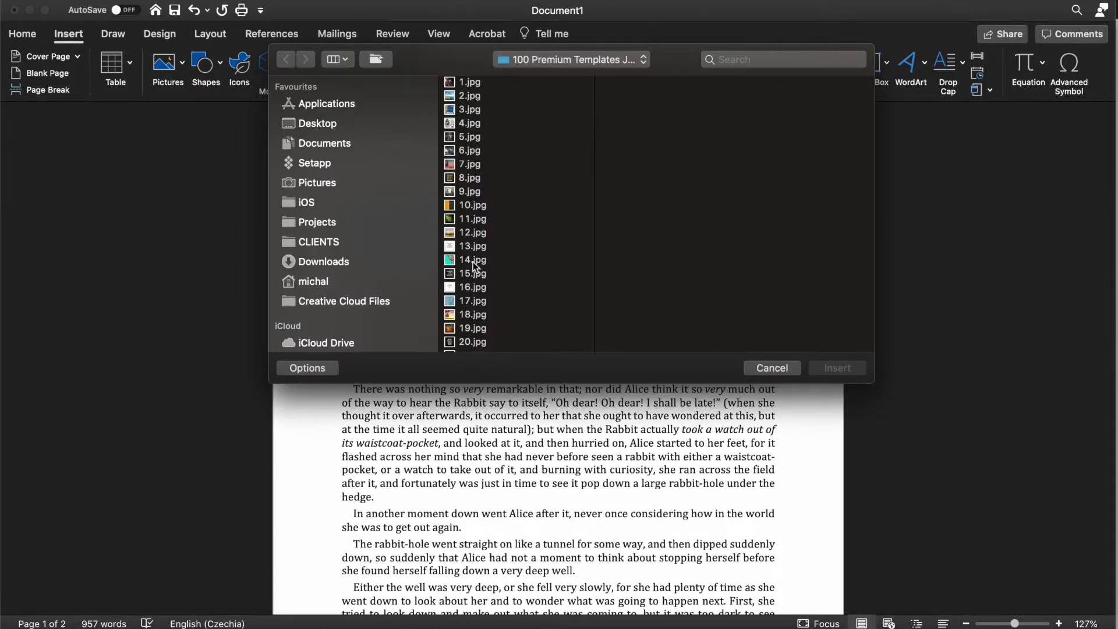
{"action": "left_click", "coordinate": [466, 231]}
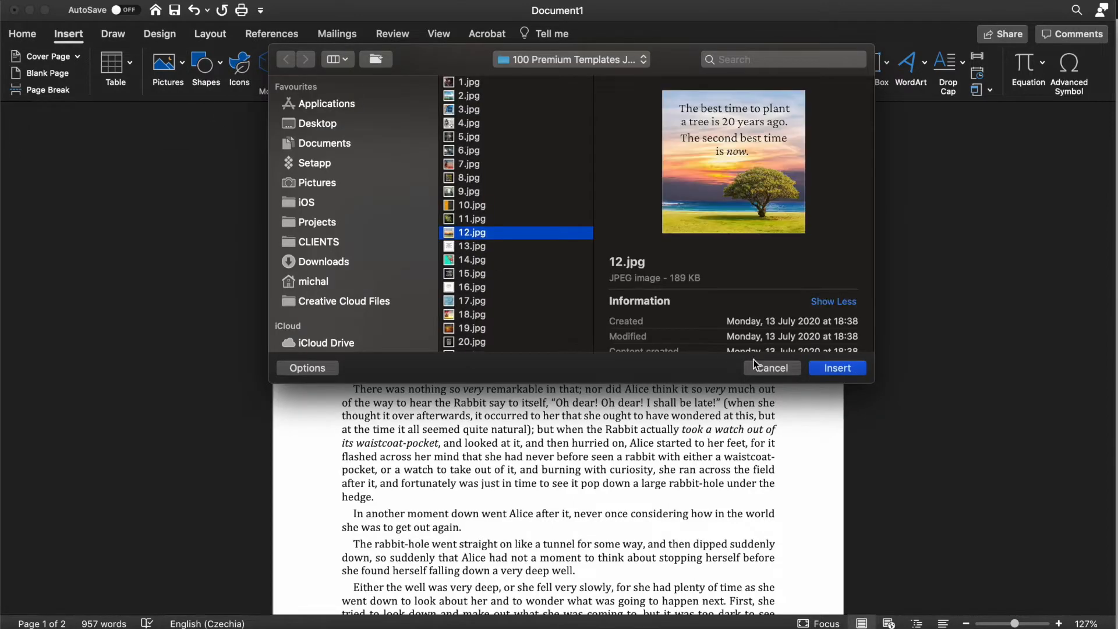
{"action": "left_click", "coordinate": [836, 368]}
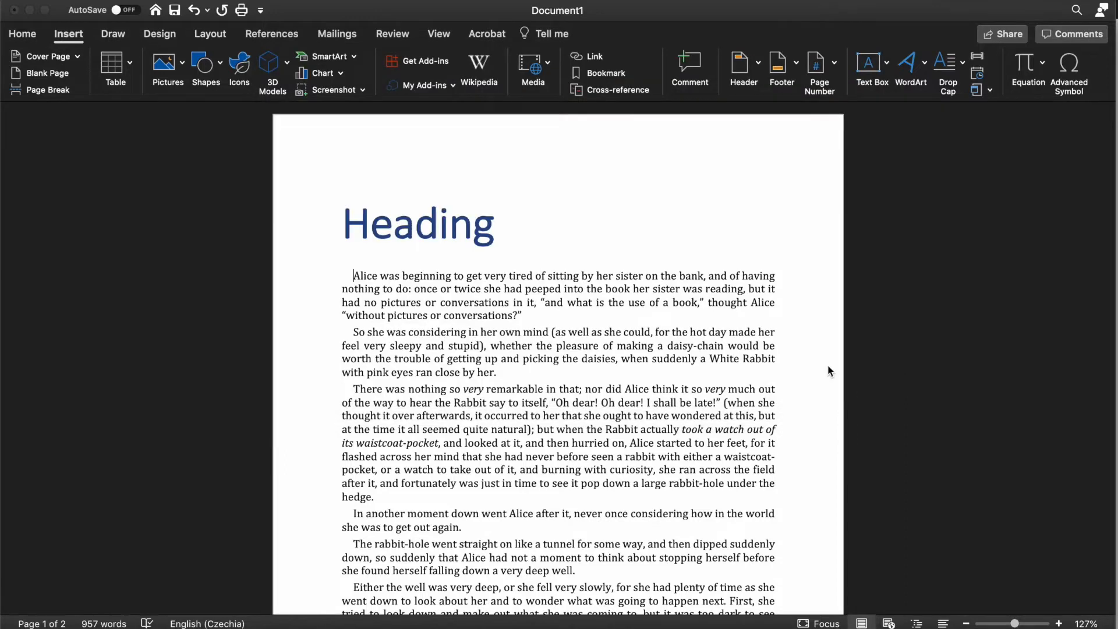
{"action": "left_click_drag", "start_coordinate": [352, 267], "coordinate": [696, 462]}
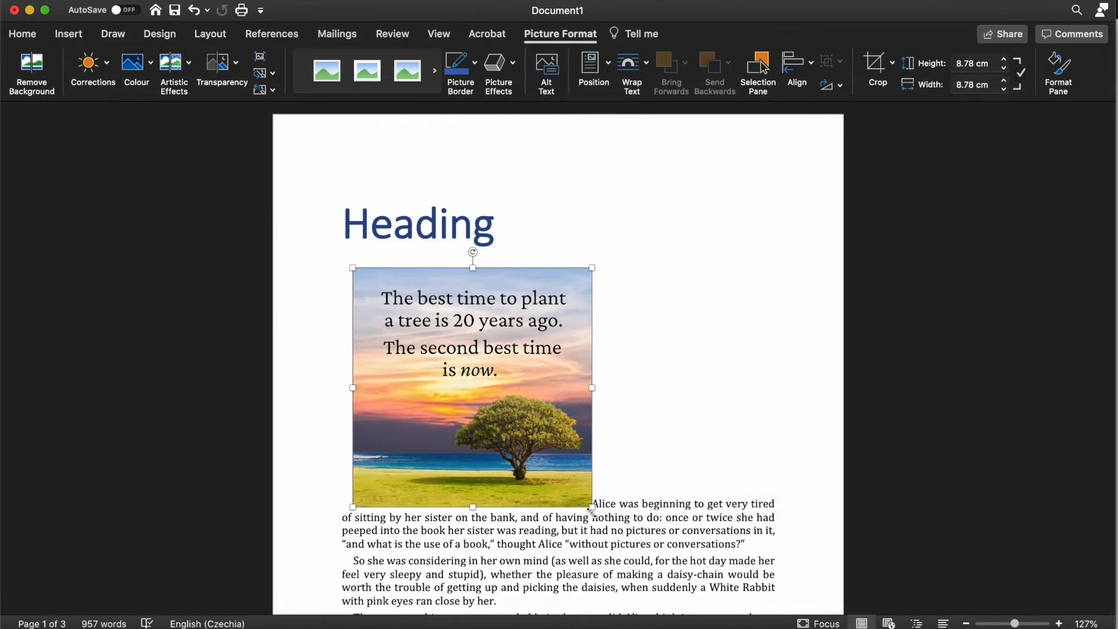
{"action": "mouse_move", "coordinate": [592, 508]}
{"action": "left_mouse_down"}
{"action": "mouse_move", "coordinate": [495, 428]}
{"action": "mouse_move", "coordinate": [592, 492]}
{"action": "left_mouse_up"}
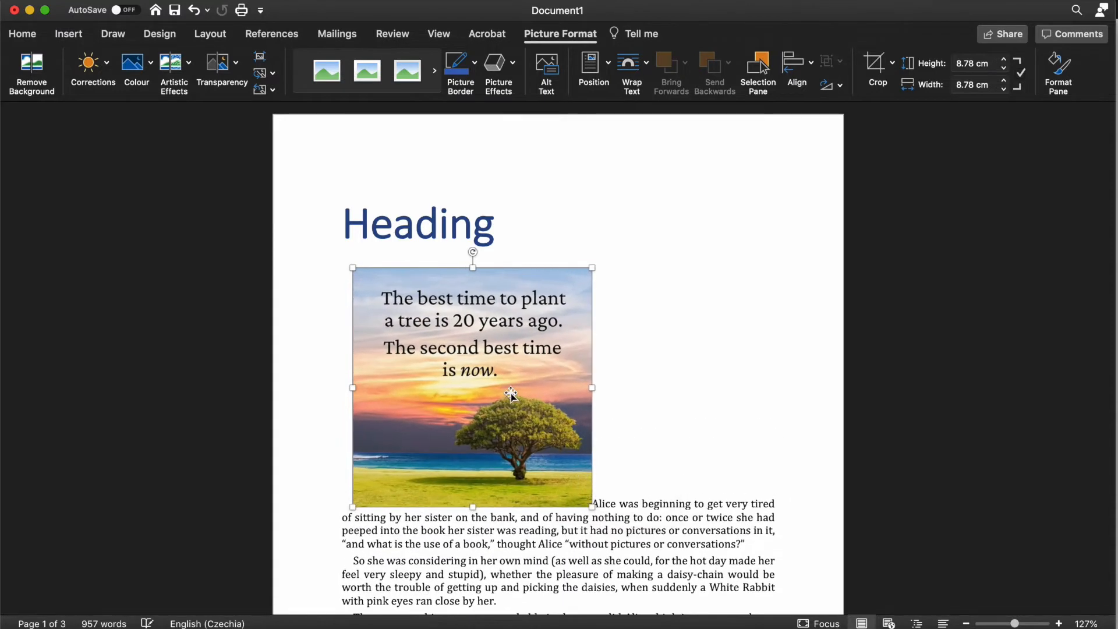
Set the picture's text wrapping to Square and move it to the page's right margin beside the first two paragraphs
{"action": "right_click", "coordinate": [515, 361]}
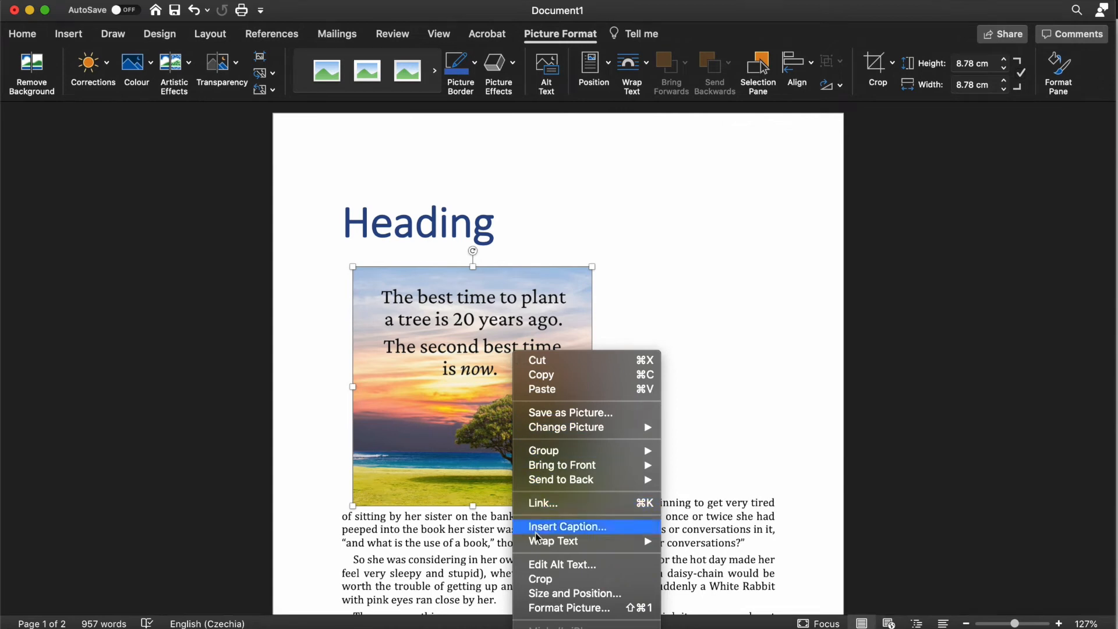
{"action": "mouse_move", "coordinate": [541, 544]}
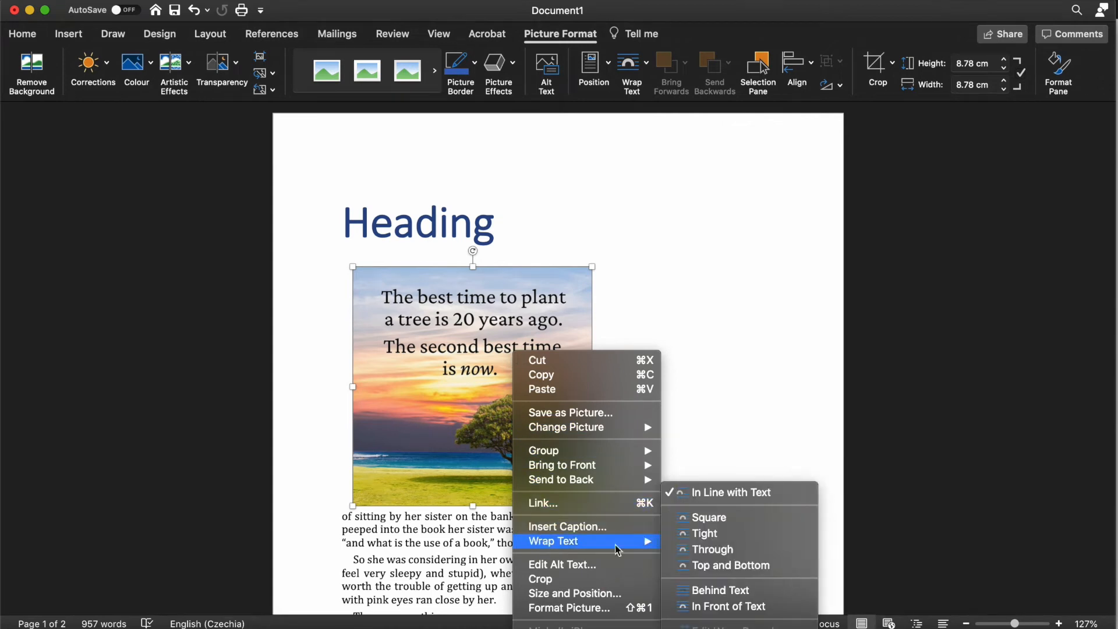
{"action": "left_click", "coordinate": [711, 517]}
{"action": "left_click_drag", "start_coordinate": [489, 329], "coordinate": [668, 358]}
{"action": "scroll", "coordinate": [667, 357], "scroll_direction": "down", "scroll_amount": 3}
{"action": "left_click_drag", "start_coordinate": [644, 308], "coordinate": [636, 265]}
{"action": "scroll", "coordinate": [592, 314], "scroll_direction": "up", "scroll_amount": 2}
Try the Behind Text and In Front of Text wrapping options on the picture
{"action": "right_click", "coordinate": [541, 386]}
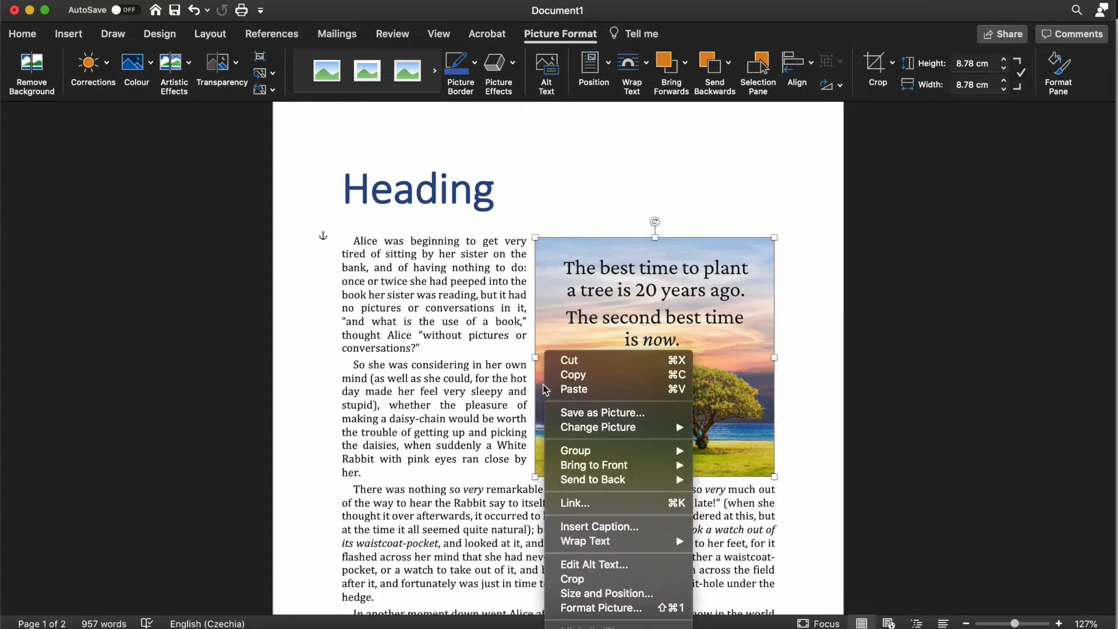
{"action": "mouse_move", "coordinate": [689, 548]}
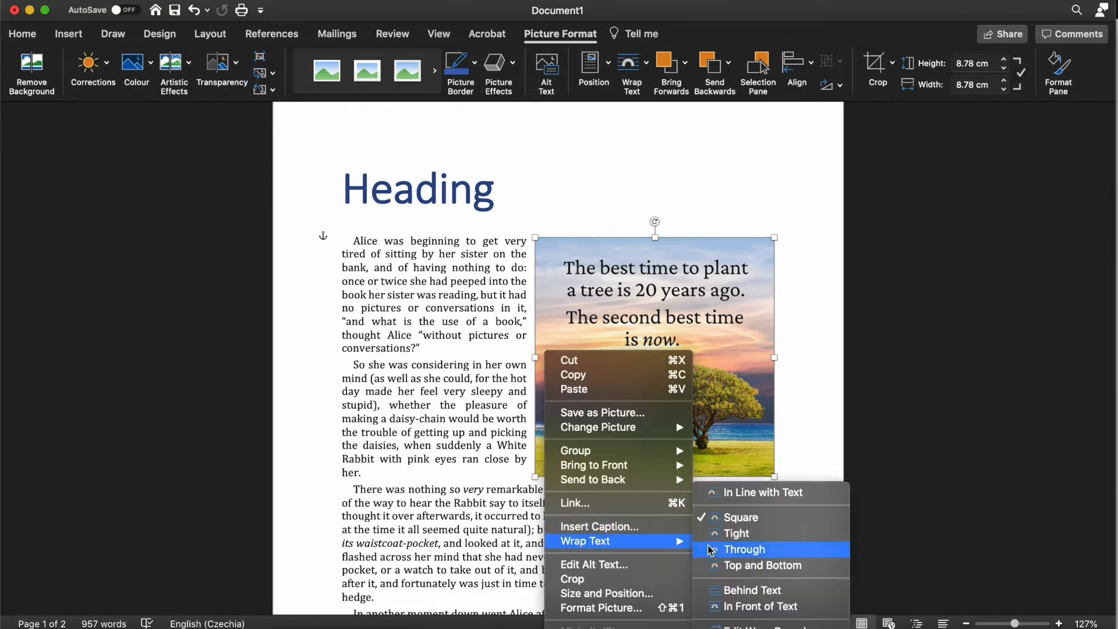
{"action": "left_click", "coordinate": [746, 591]}
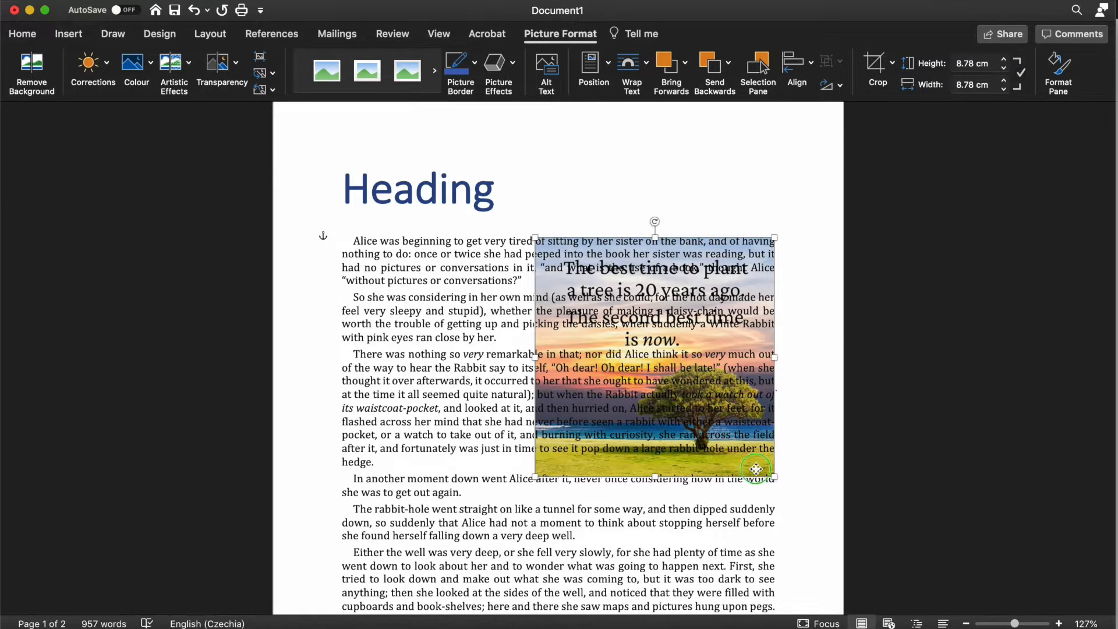
{"action": "right_click", "coordinate": [755, 469]}
{"action": "mouse_move", "coordinate": [783, 543]}
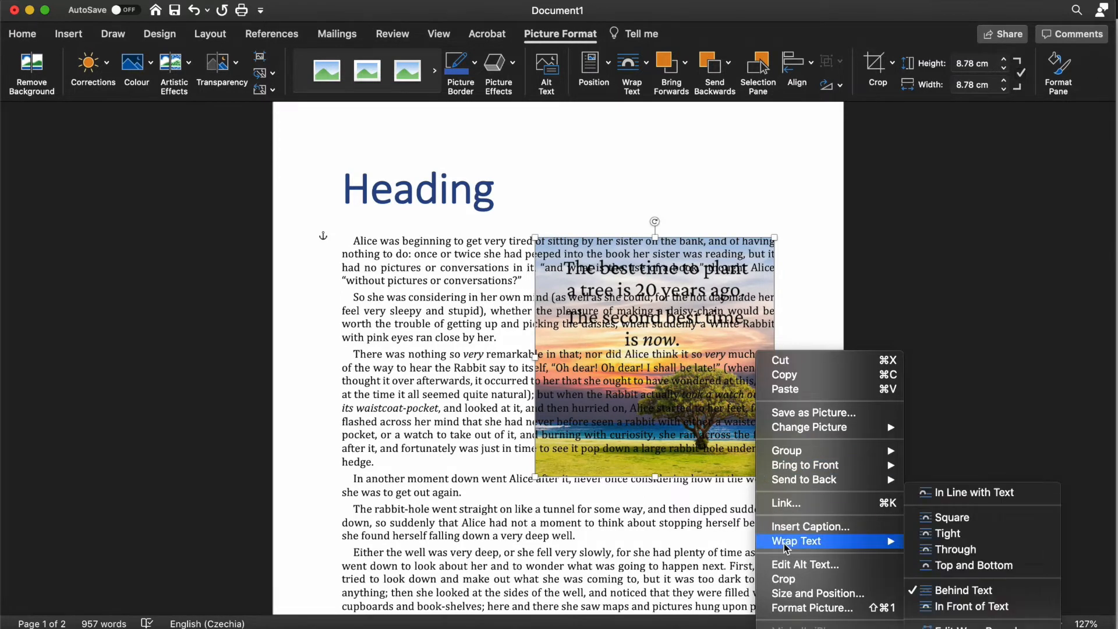
{"action": "left_click", "coordinate": [989, 606]}
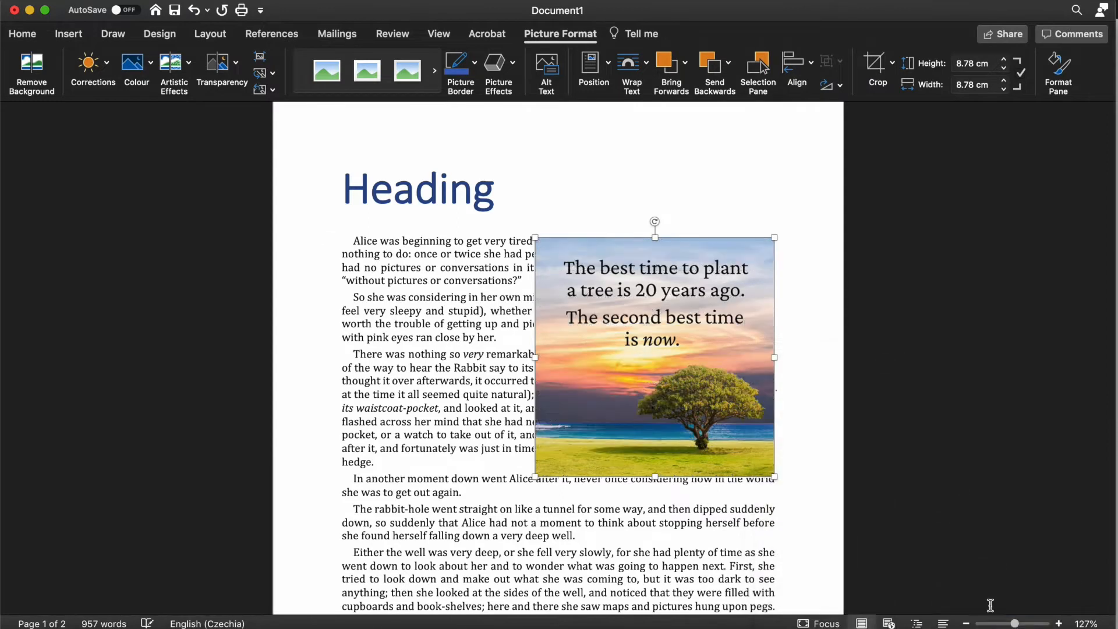
Set the picture's text wrapping to Square and move it to the page's left margin, directly below the first paragraph
{"action": "right_click", "coordinate": [757, 463]}
{"action": "mouse_move", "coordinate": [838, 542]}
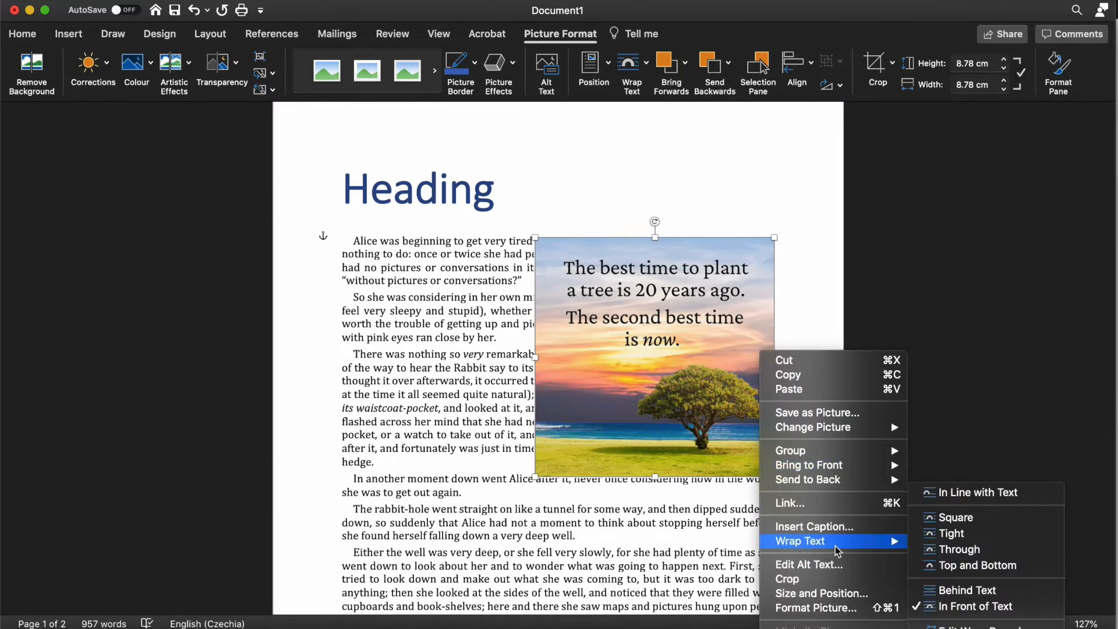
{"action": "left_click", "coordinate": [941, 520]}
{"action": "left_click_drag", "start_coordinate": [732, 434], "coordinate": [543, 487]}
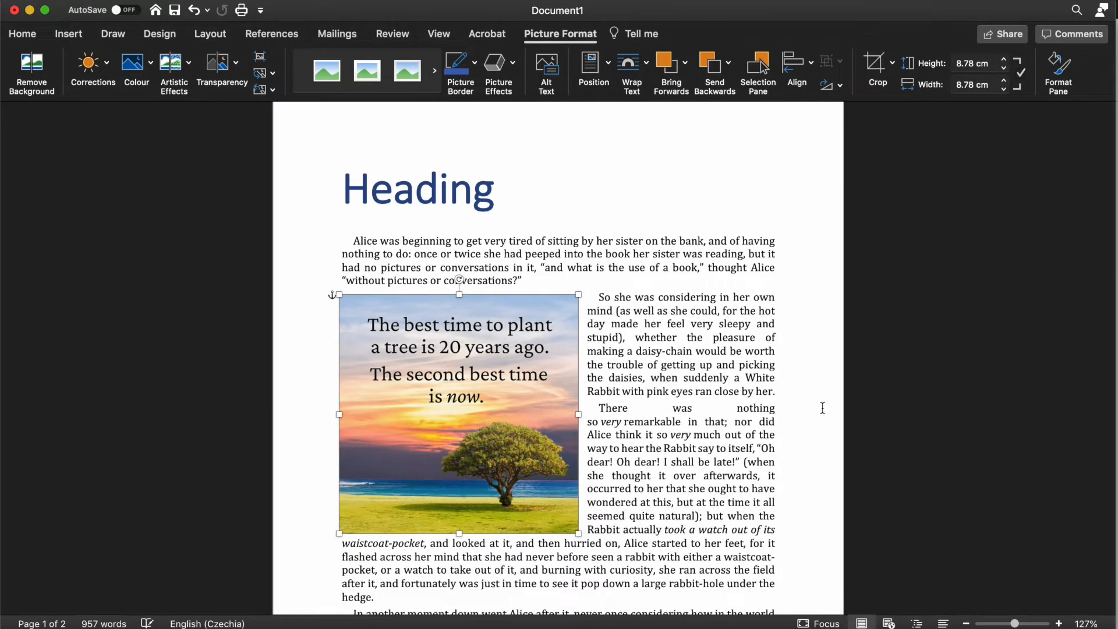
{"action": "scroll", "coordinate": [755, 421], "scroll_direction": "down", "scroll_amount": 3}
{"action": "scroll", "coordinate": [755, 419], "scroll_direction": "up", "scroll_amount": 1}
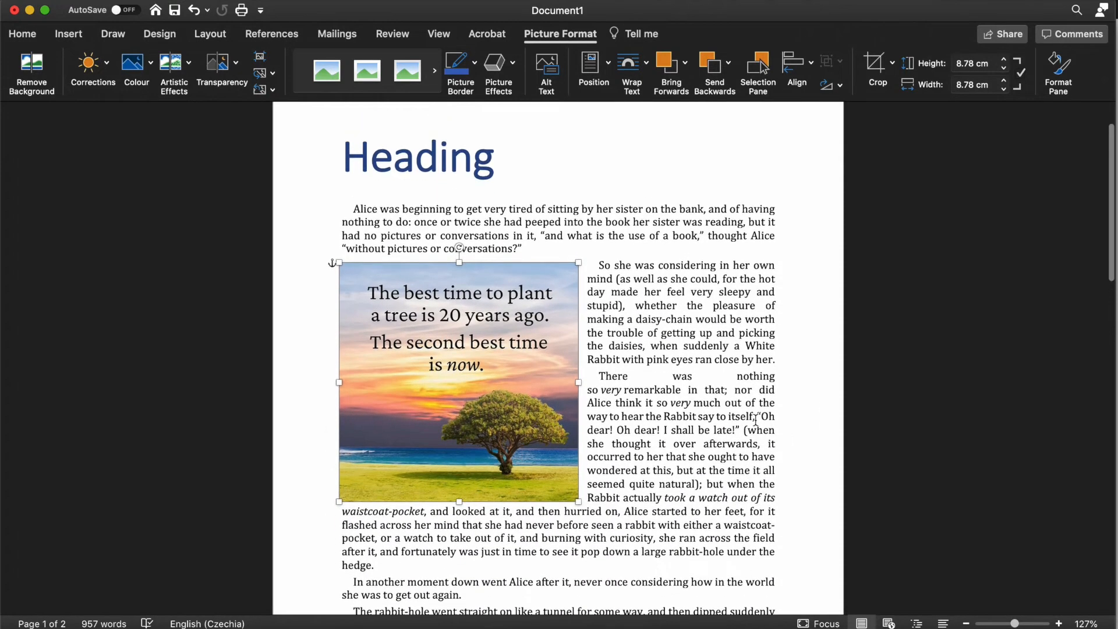
{"action": "left_click", "coordinate": [14, 11]}
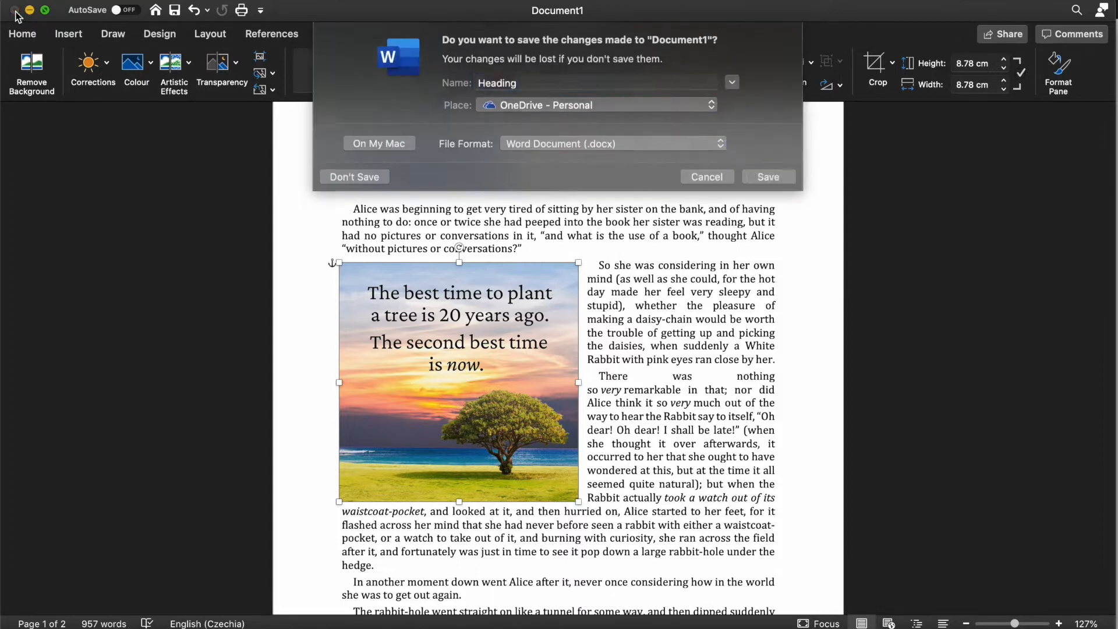
{"action": "left_click", "coordinate": [707, 181]}
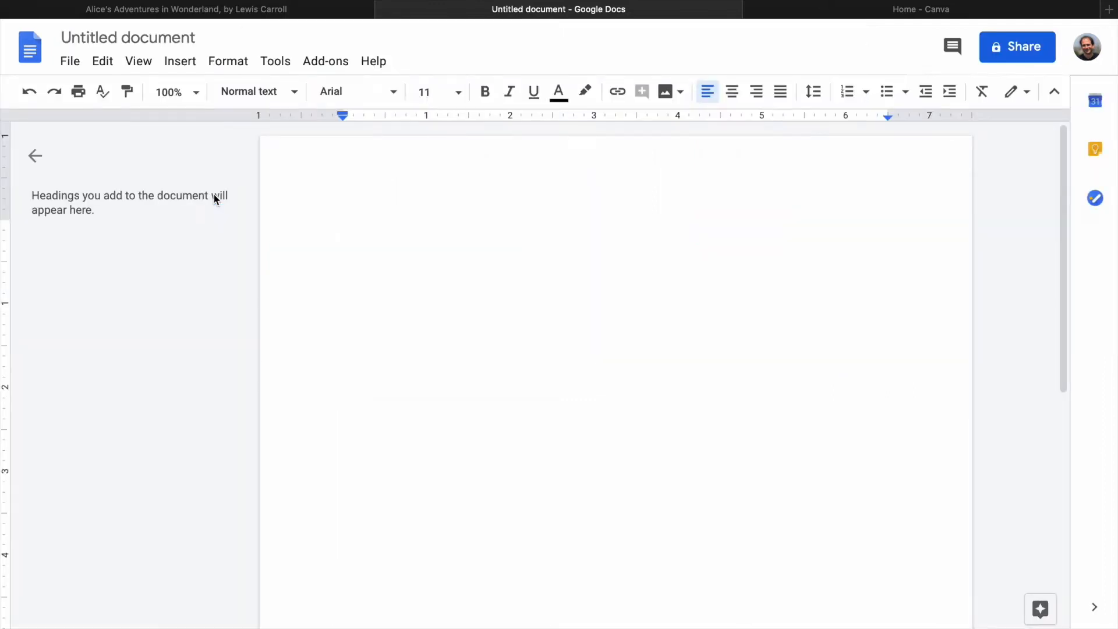
In the blank Google Docs document, enter "Heading goes here" as the first line and start a new paragraph
{"action": "type", "text": "Heading "}
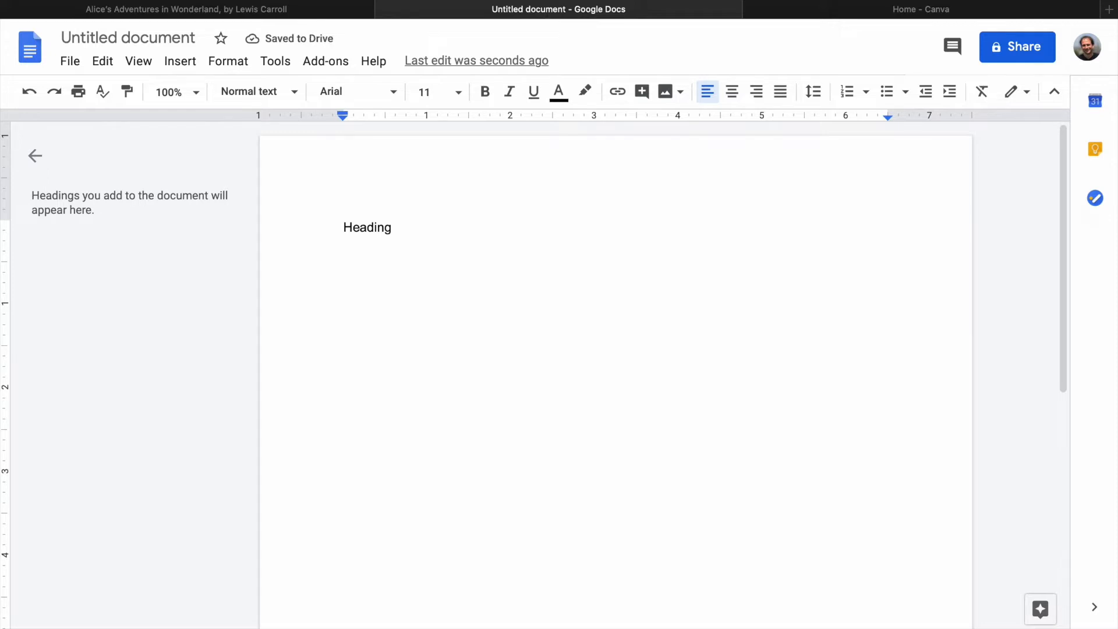
{"action": "type", "text": "goes here"}
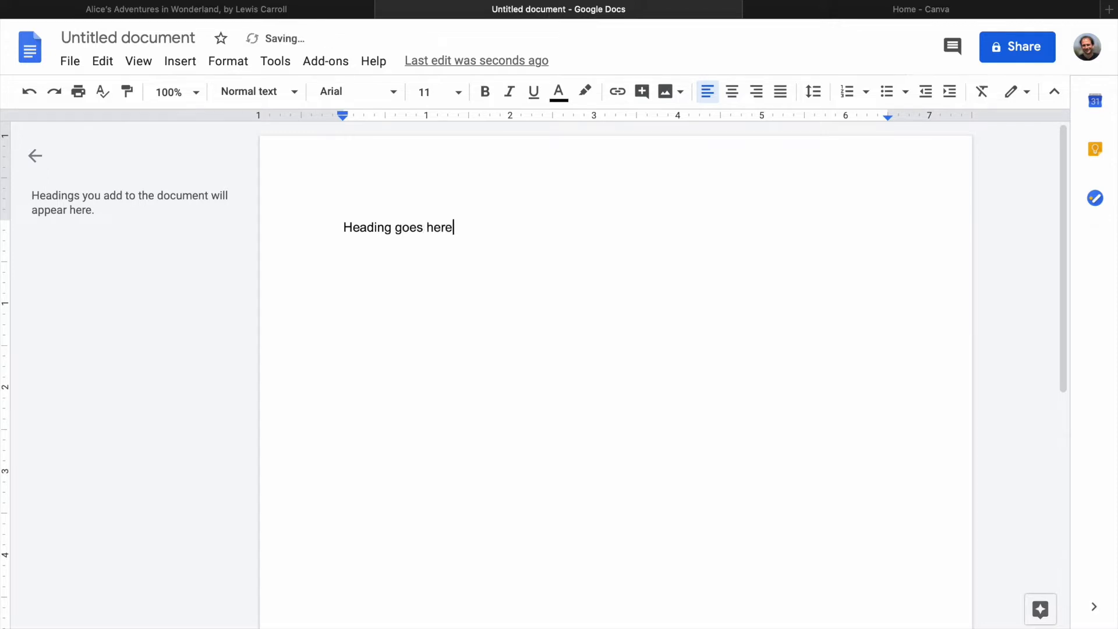
{"action": "key", "text": "Return"}
Apply the Title style to the "Heading goes here" line
{"action": "left_click", "coordinate": [355, 228]}
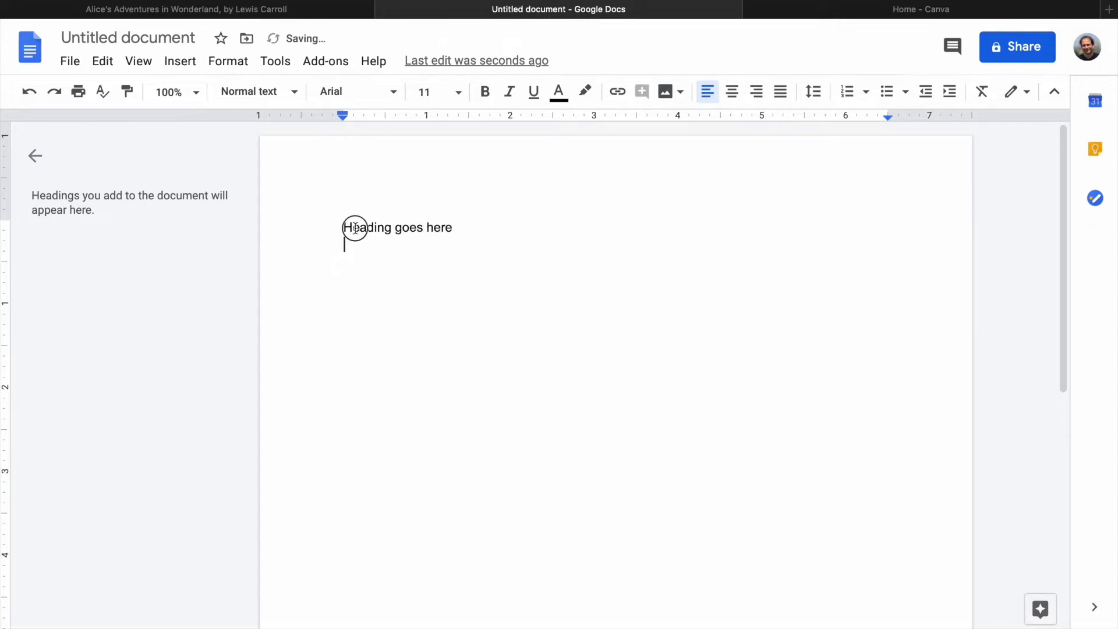
{"action": "triple_click", "coordinate": [354, 228]}
{"action": "left_click", "coordinate": [293, 93]}
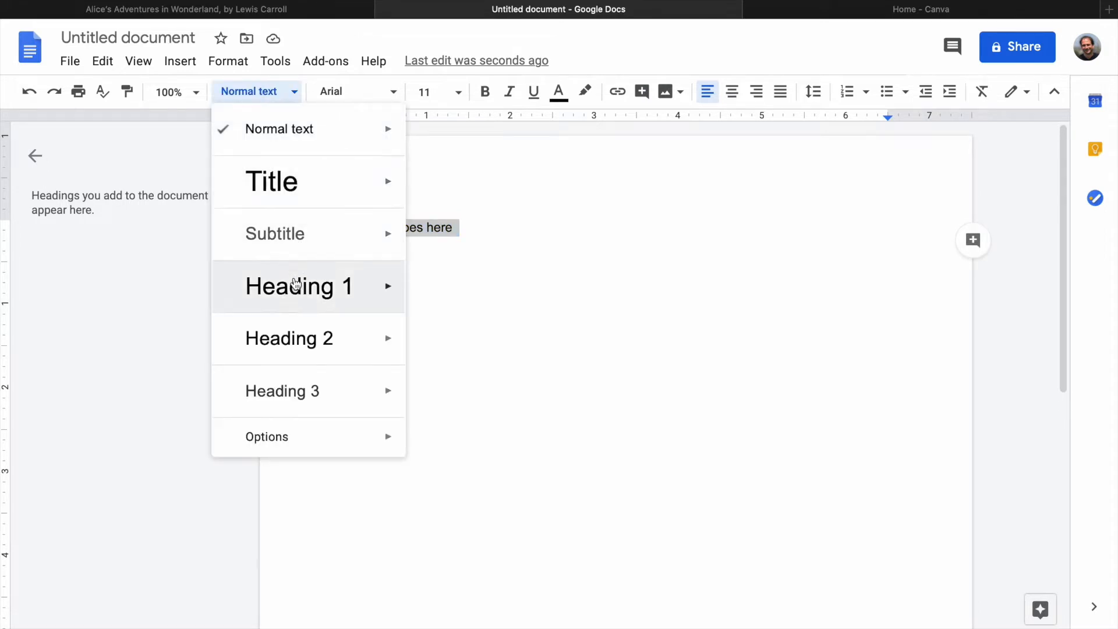
{"action": "left_click", "coordinate": [300, 189]}
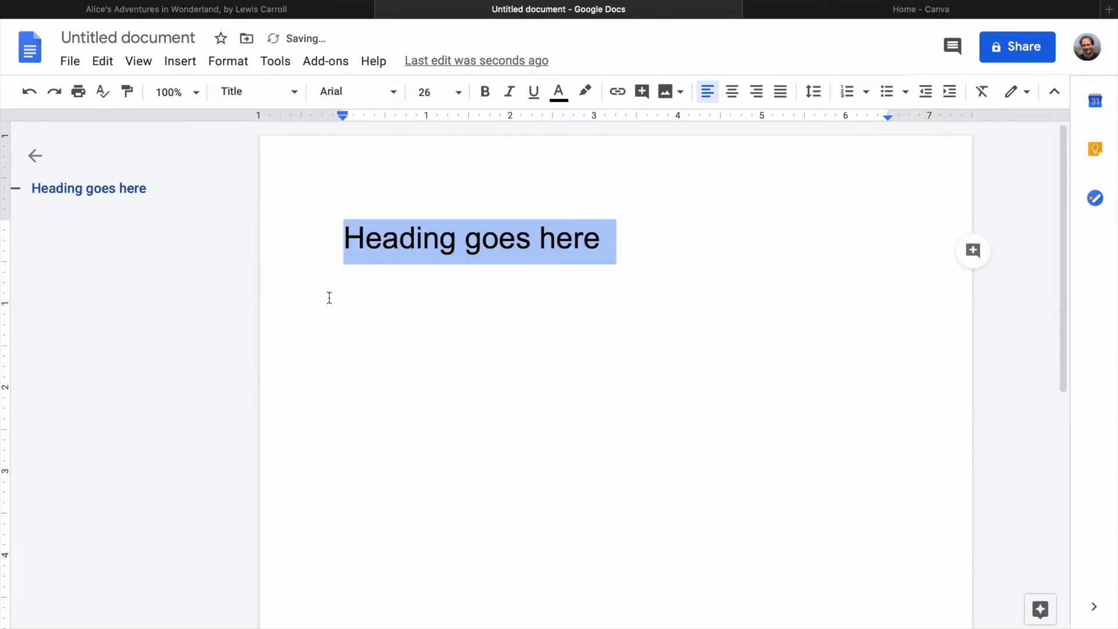
Paste the copied Alice's Adventures in Wonderland passage below the title and place the cursor at the start of its first paragraph
{"action": "left_click", "coordinate": [356, 306]}
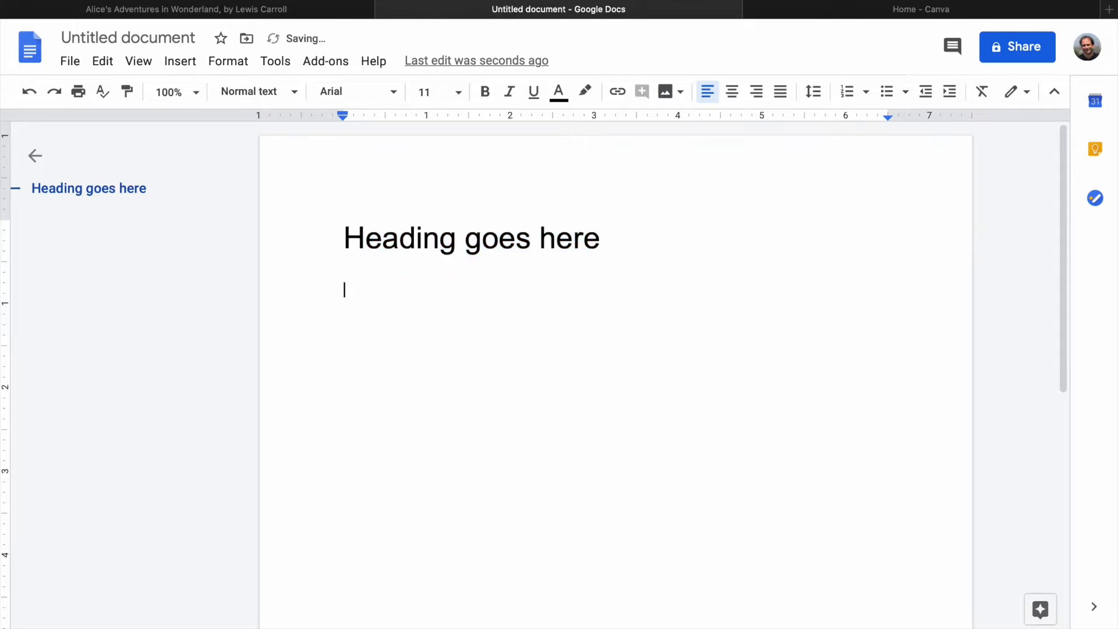
{"action": "key", "text": "ctrl+v"}
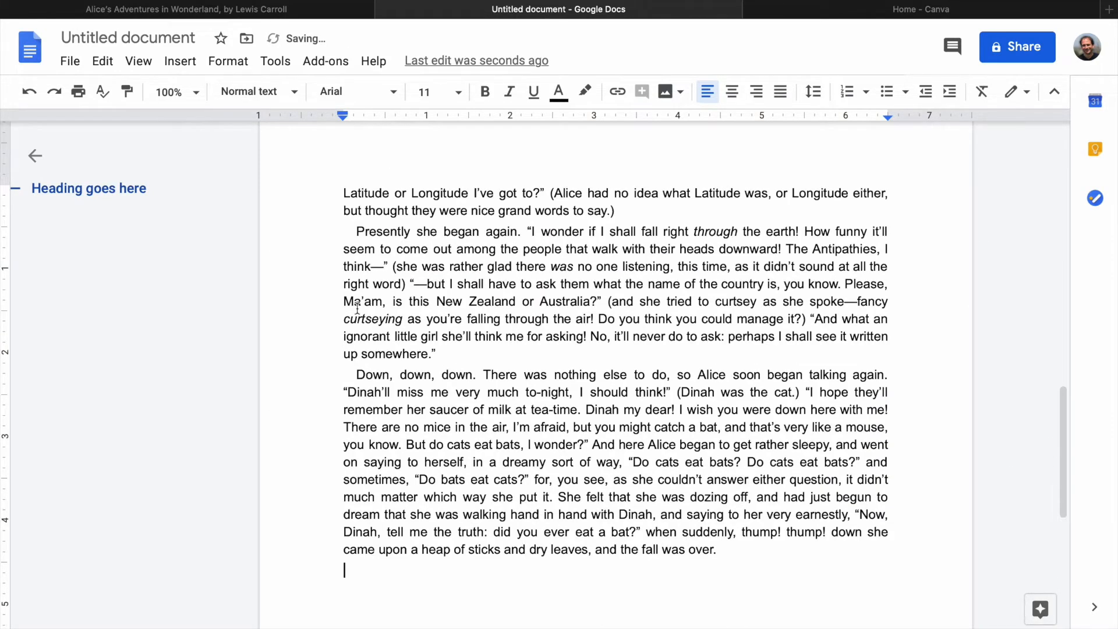
{"action": "scroll", "coordinate": [425, 324], "scroll_direction": "up", "scroll_amount": 2}
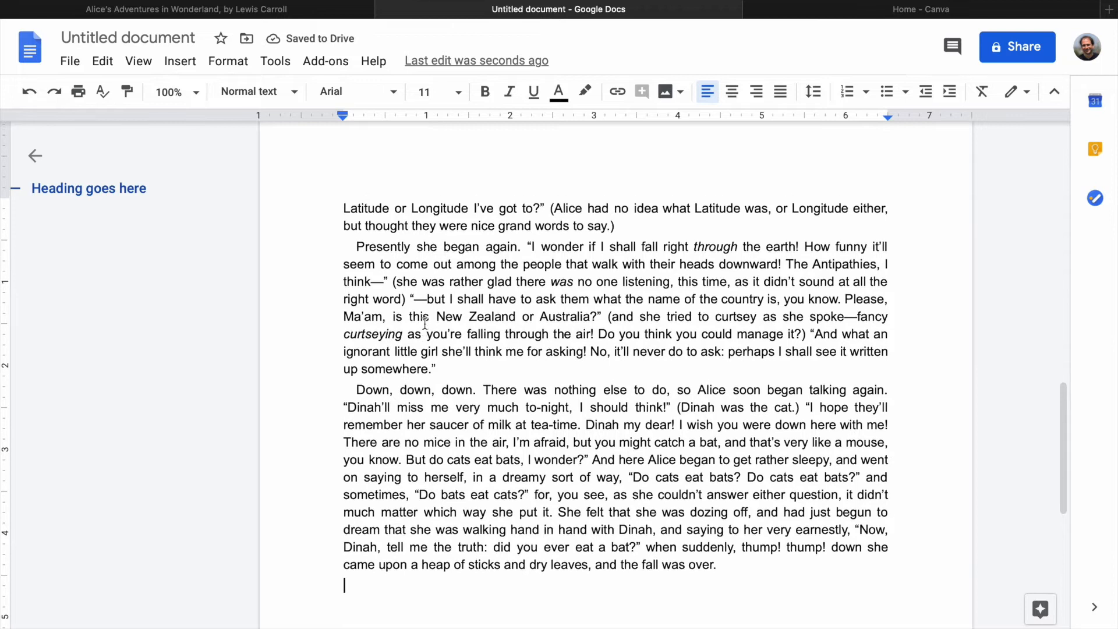
{"action": "scroll", "coordinate": [424, 323], "scroll_direction": "up", "scroll_amount": 8}
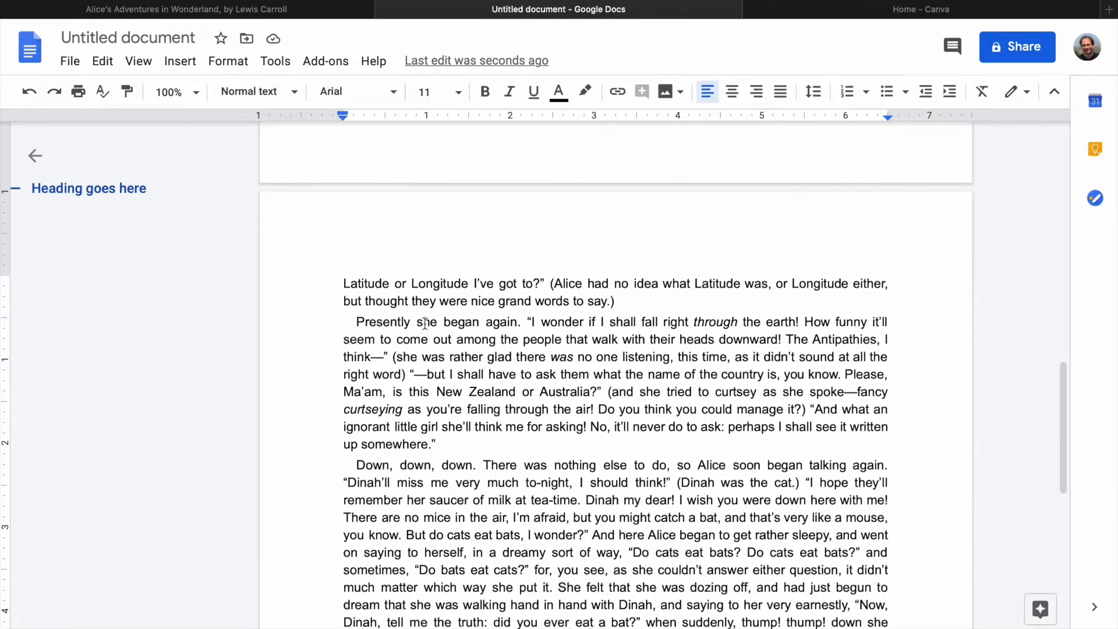
{"action": "scroll", "coordinate": [424, 323], "scroll_direction": "up", "scroll_amount": 14}
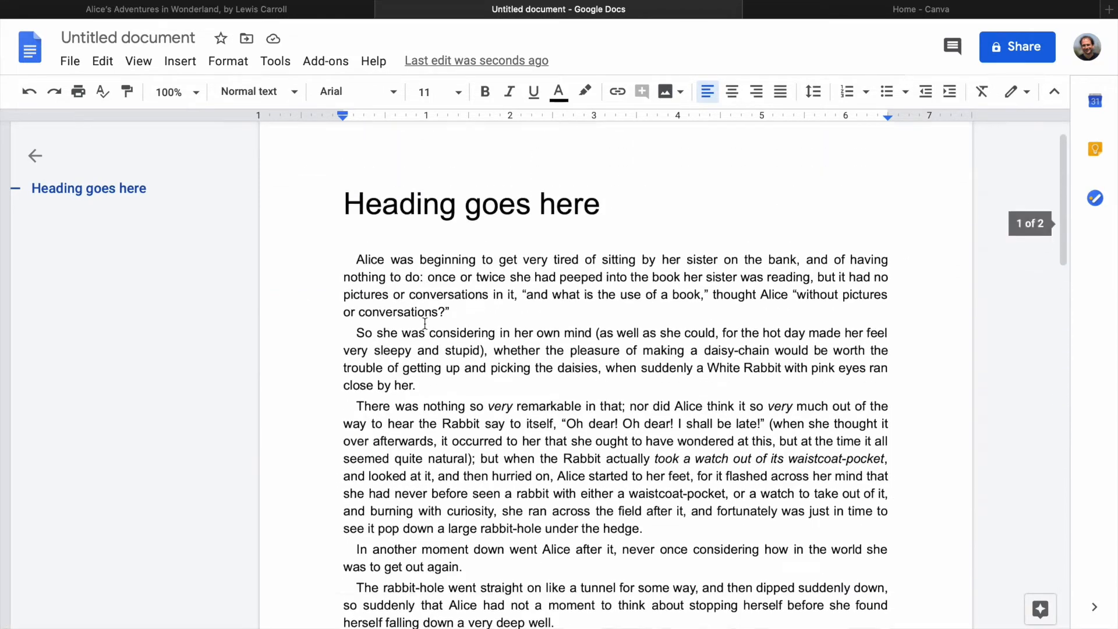
{"action": "left_click", "coordinate": [343, 297]}
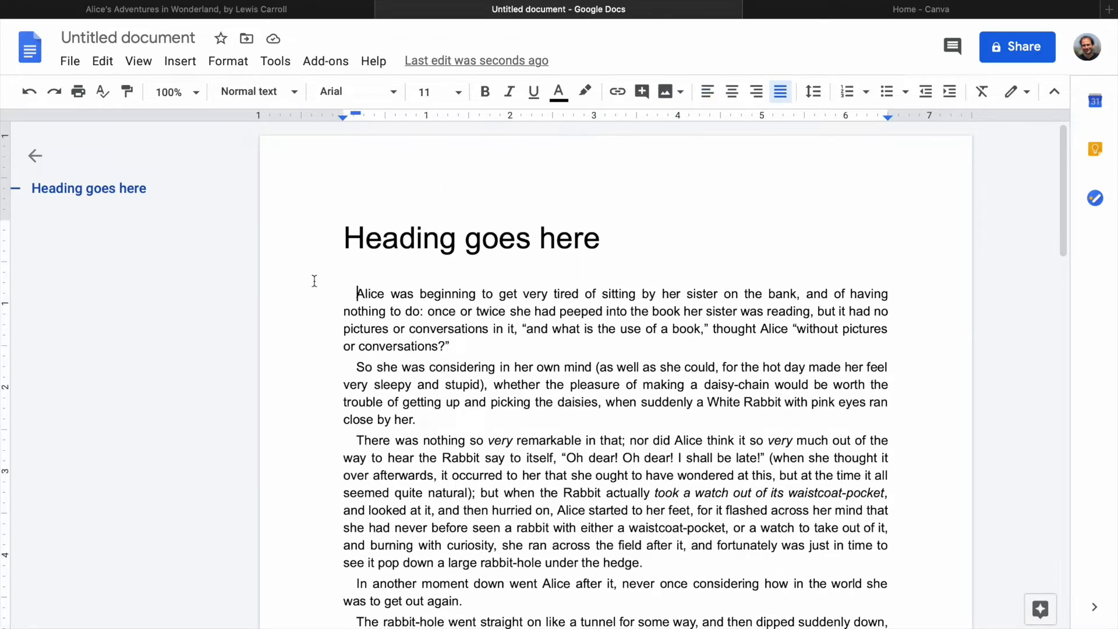
Insert the image 5.jpg from the computer's JPG folder at the start of the first Alice paragraph
{"action": "left_click", "coordinate": [174, 67]}
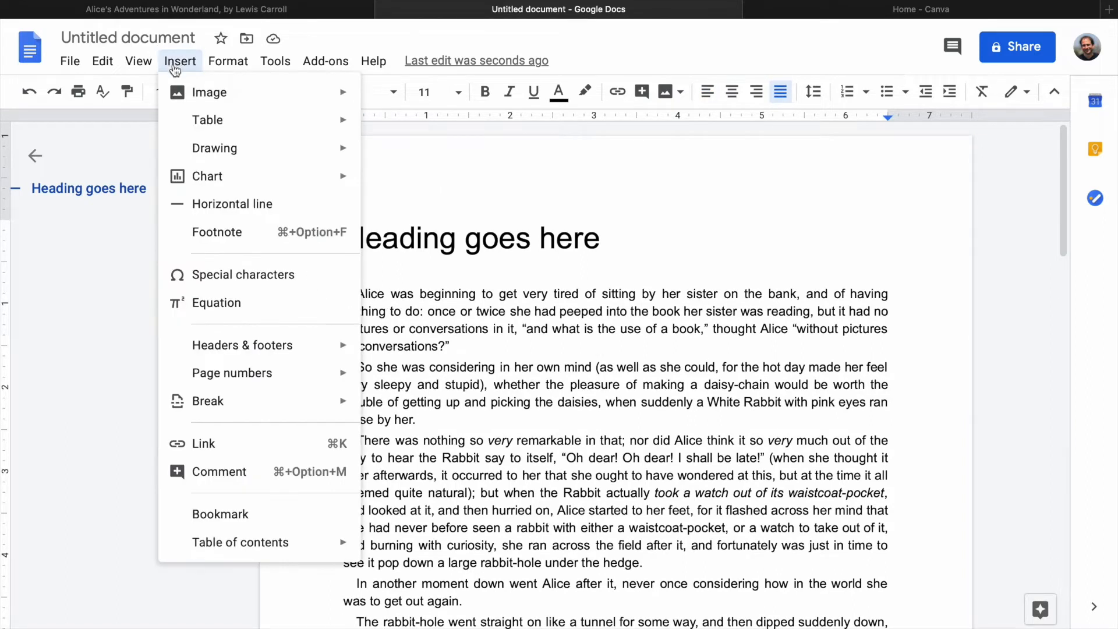
{"action": "mouse_move", "coordinate": [177, 92]}
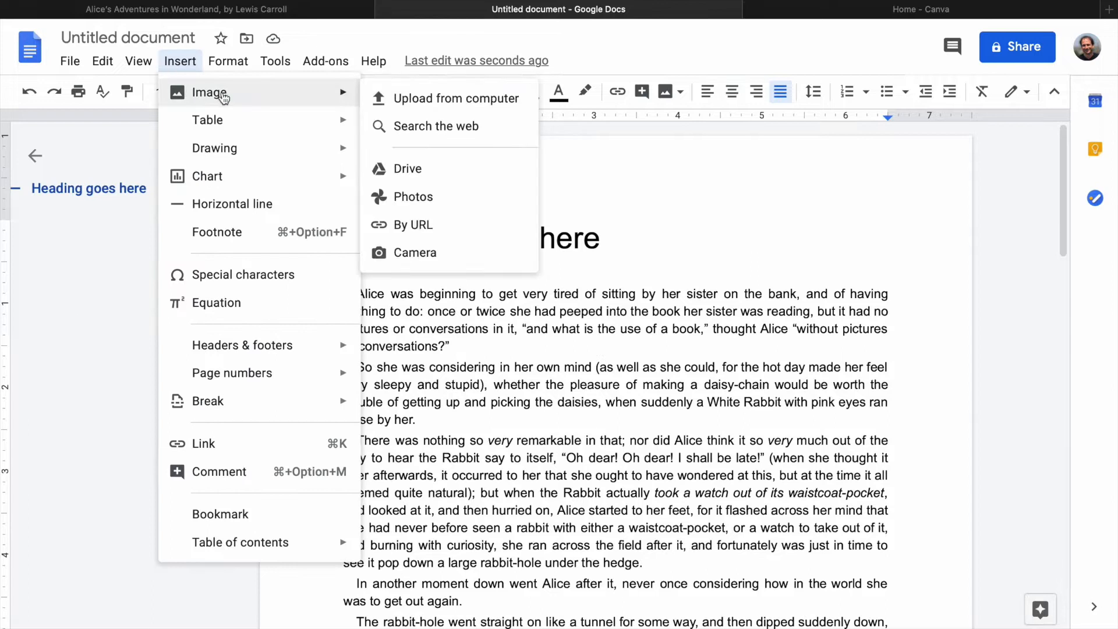
{"action": "left_click", "coordinate": [444, 99]}
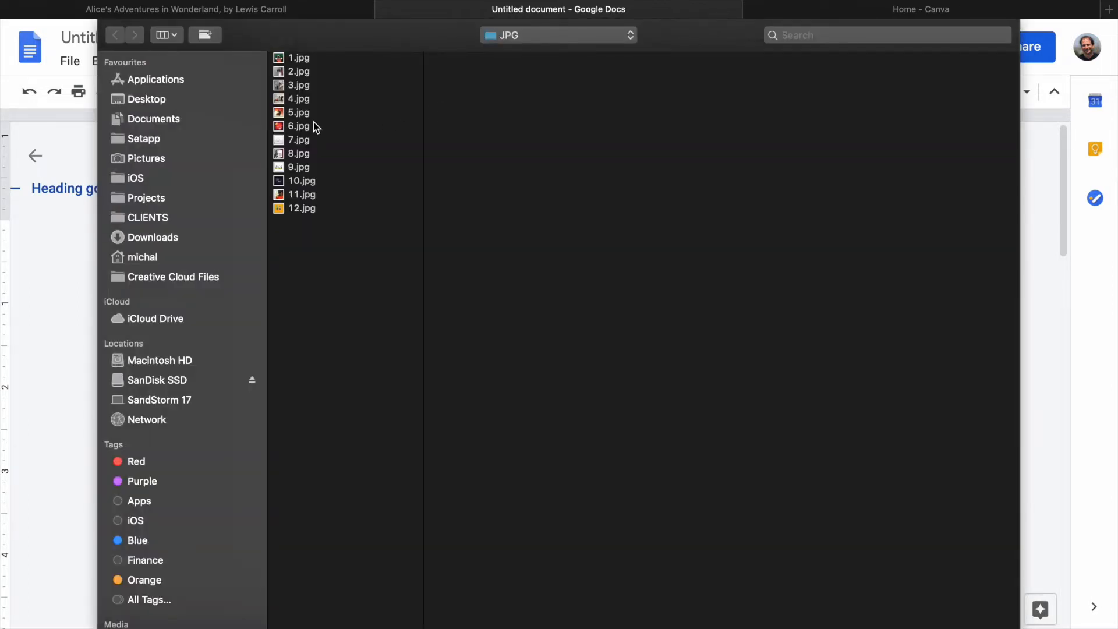
{"action": "left_click", "coordinate": [297, 113]}
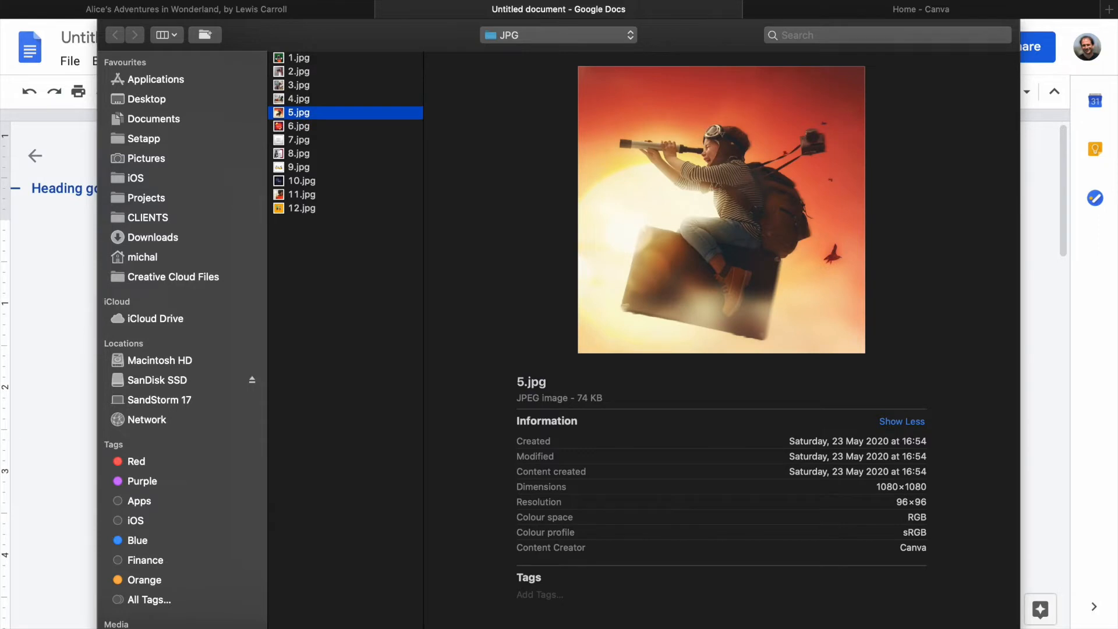
{"action": "key", "text": "Return"}
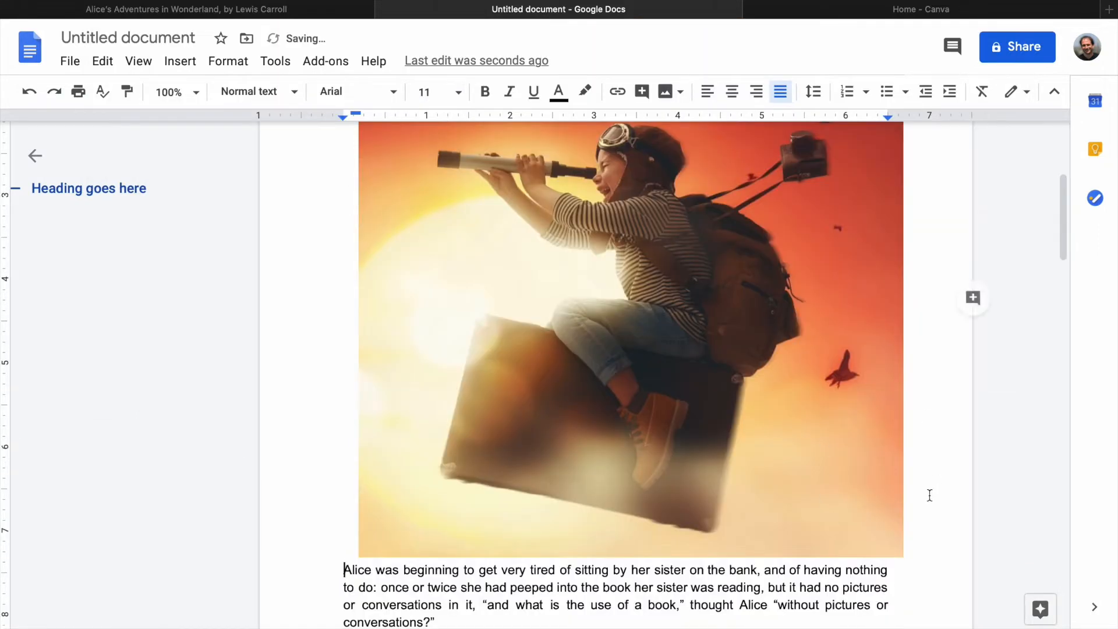
Shrink the inserted picture proportionally to about 3.7 inches wide
{"action": "left_click", "coordinate": [901, 548]}
{"action": "left_click_drag", "start_coordinate": [903, 552], "coordinate": [671, 320]}
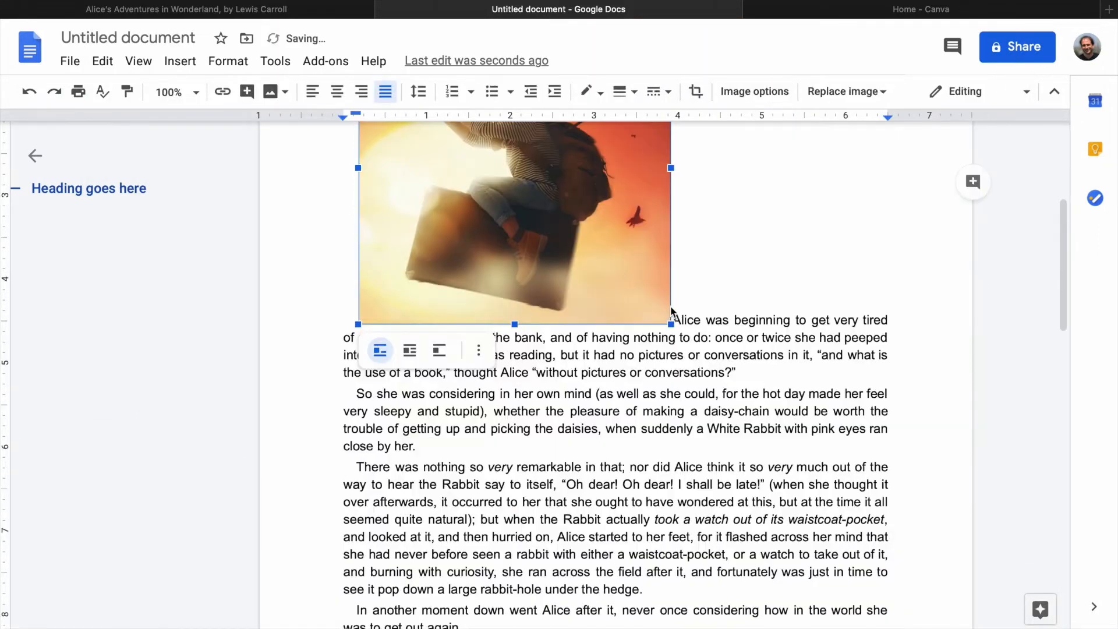
{"action": "scroll", "coordinate": [671, 315], "scroll_direction": "up", "scroll_amount": 2}
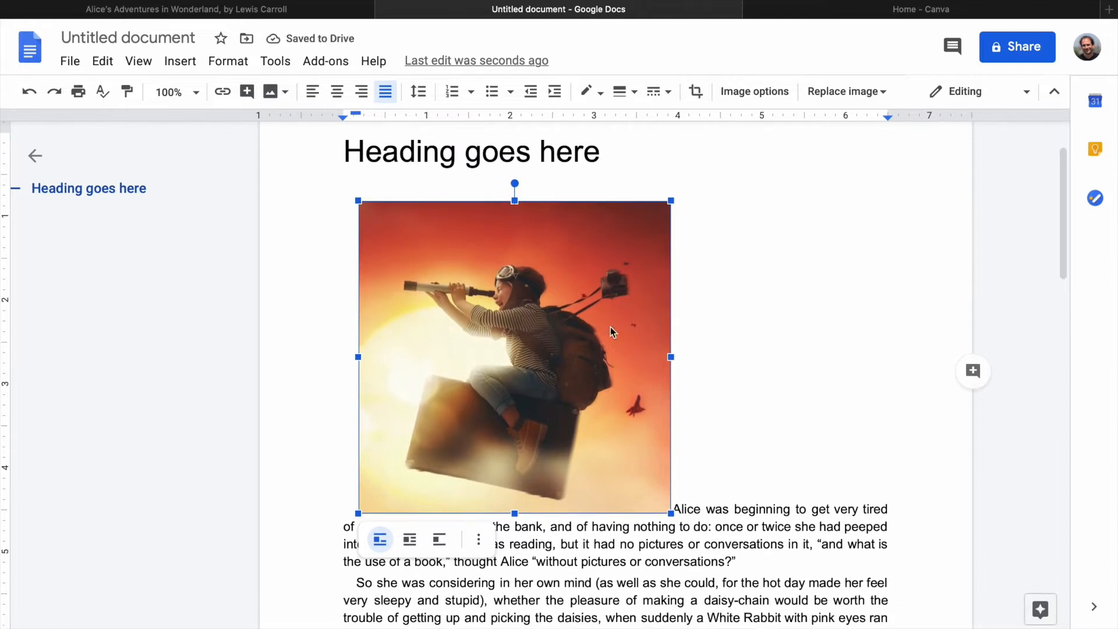
Shift the inline picture past the word "Alice", set its text wrapping to Break text and move it down into the second paragraph
{"action": "left_click_drag", "start_coordinate": [622, 334], "coordinate": [701, 334]}
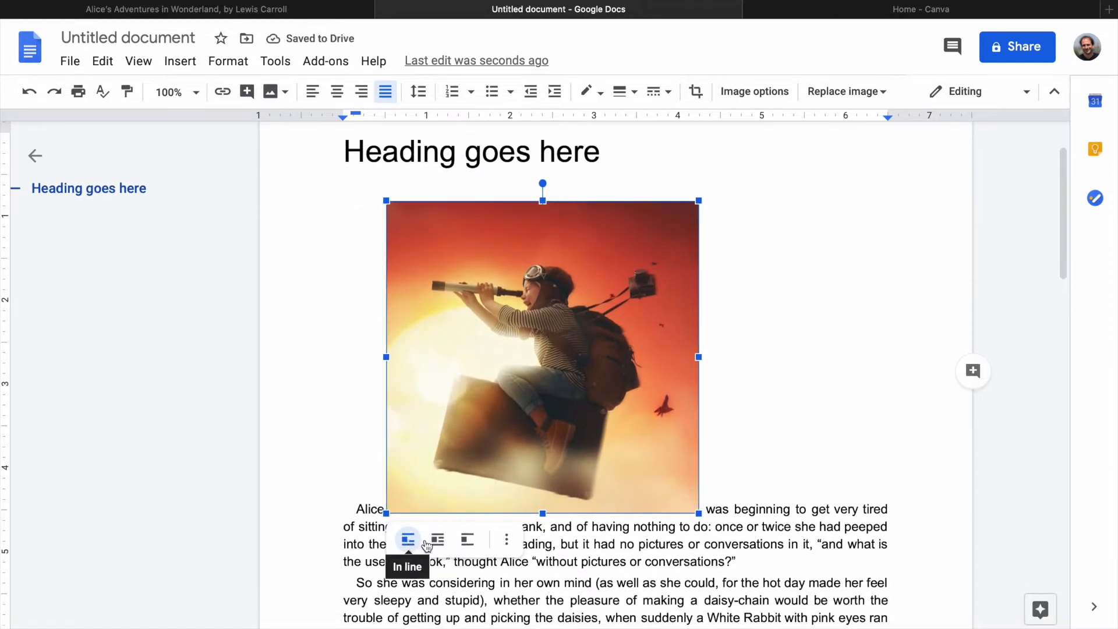
{"action": "left_click", "coordinate": [465, 541]}
{"action": "left_click_drag", "start_coordinate": [582, 382], "coordinate": [613, 481]}
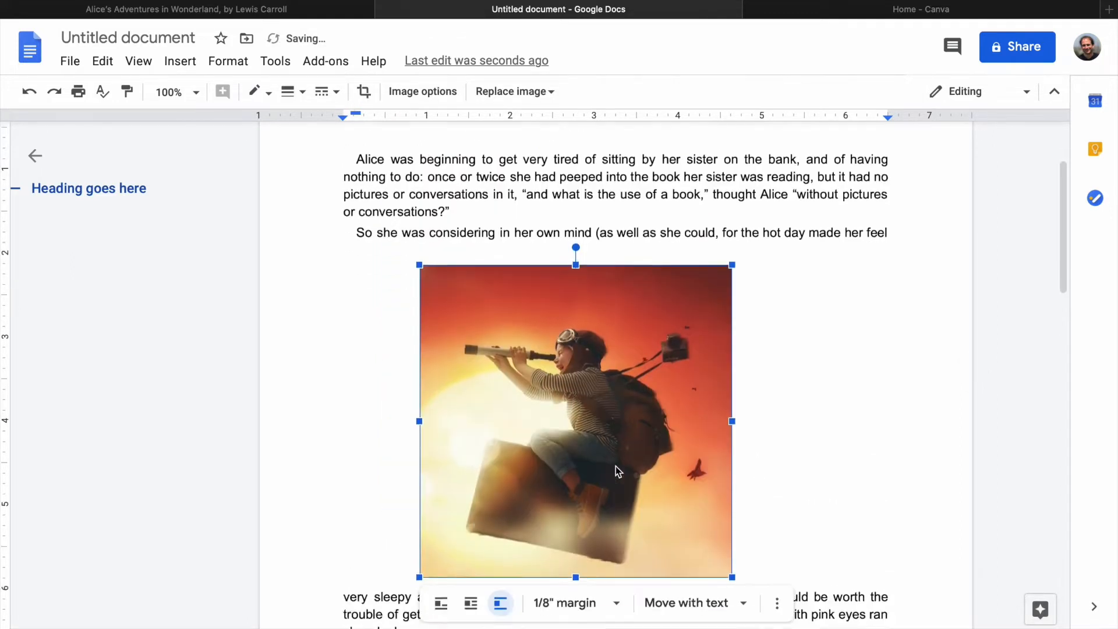
Set the picture's text wrapping to Wrap text and move it to the page's right margin, below the first line of the first paragraph
{"action": "scroll", "coordinate": [616, 465], "scroll_direction": "down", "scroll_amount": 1}
{"action": "left_click", "coordinate": [470, 555]}
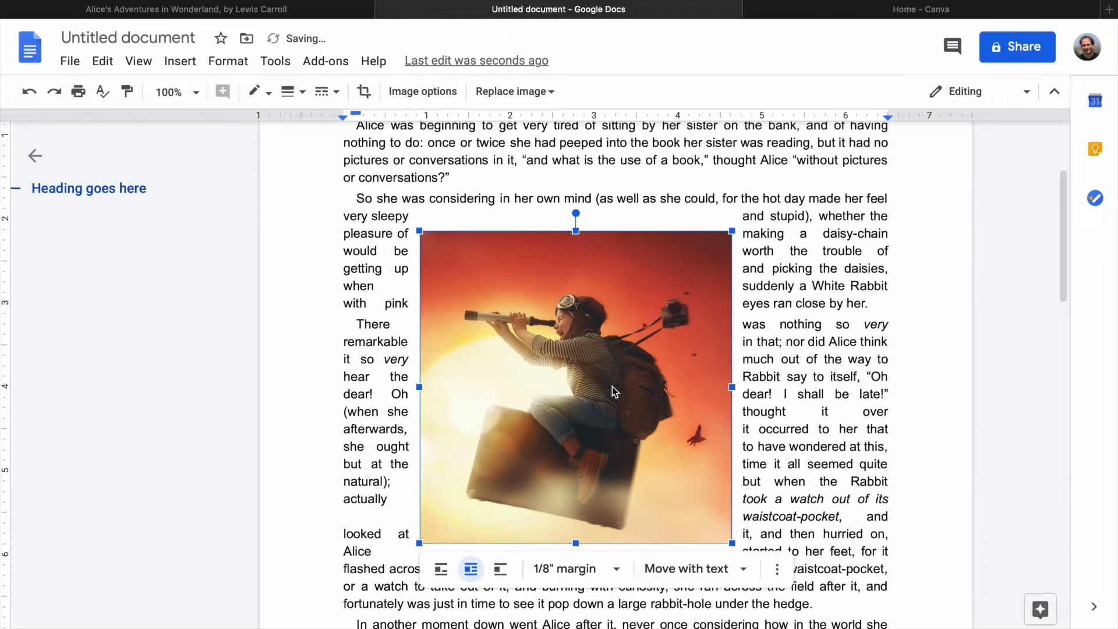
{"action": "scroll", "coordinate": [613, 385], "scroll_direction": "up", "scroll_amount": 2}
{"action": "left_click_drag", "start_coordinate": [613, 386], "coordinate": [772, 308]}
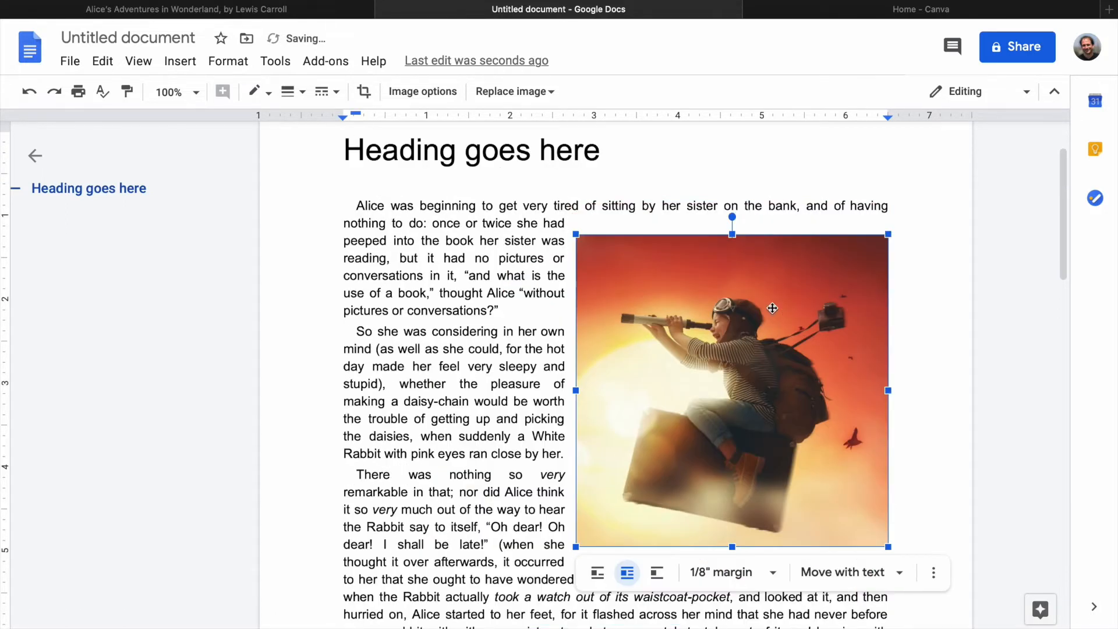
Try picture margins of 3/8", 3/4" and 1/8" around the wrapped picture
{"action": "left_click", "coordinate": [720, 575]}
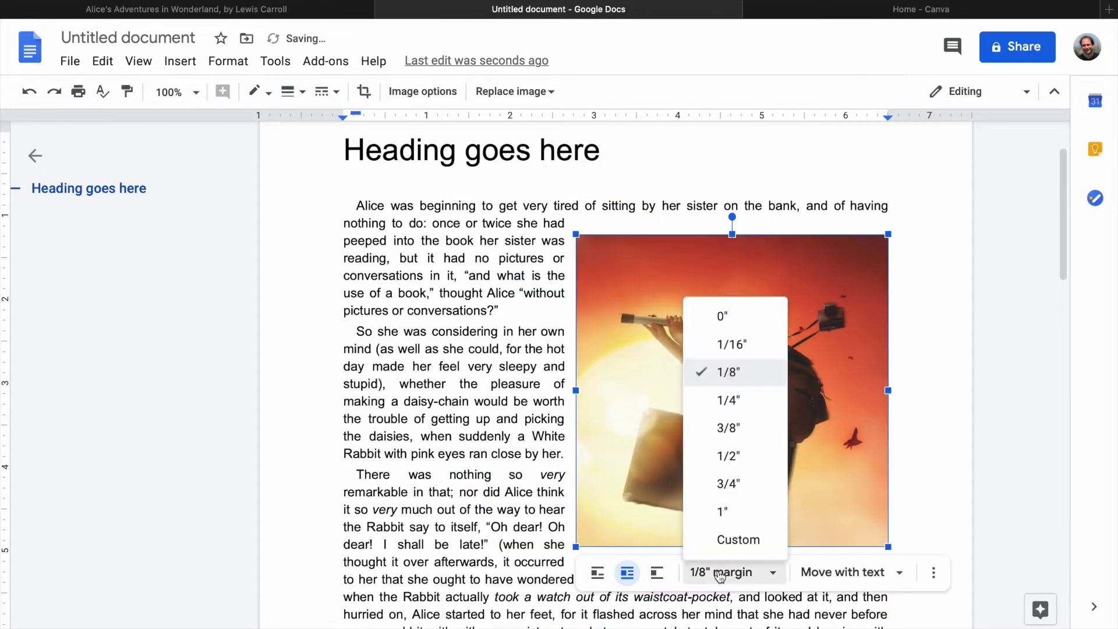
{"action": "left_click", "coordinate": [728, 427]}
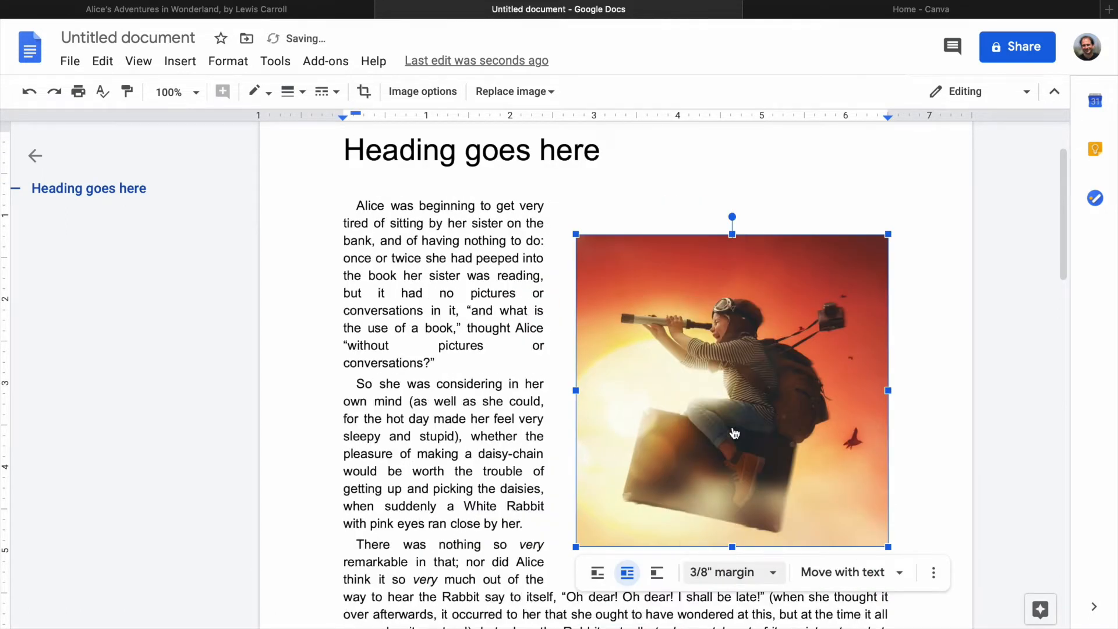
{"action": "left_click", "coordinate": [712, 574]}
{"action": "left_click", "coordinate": [728, 486]}
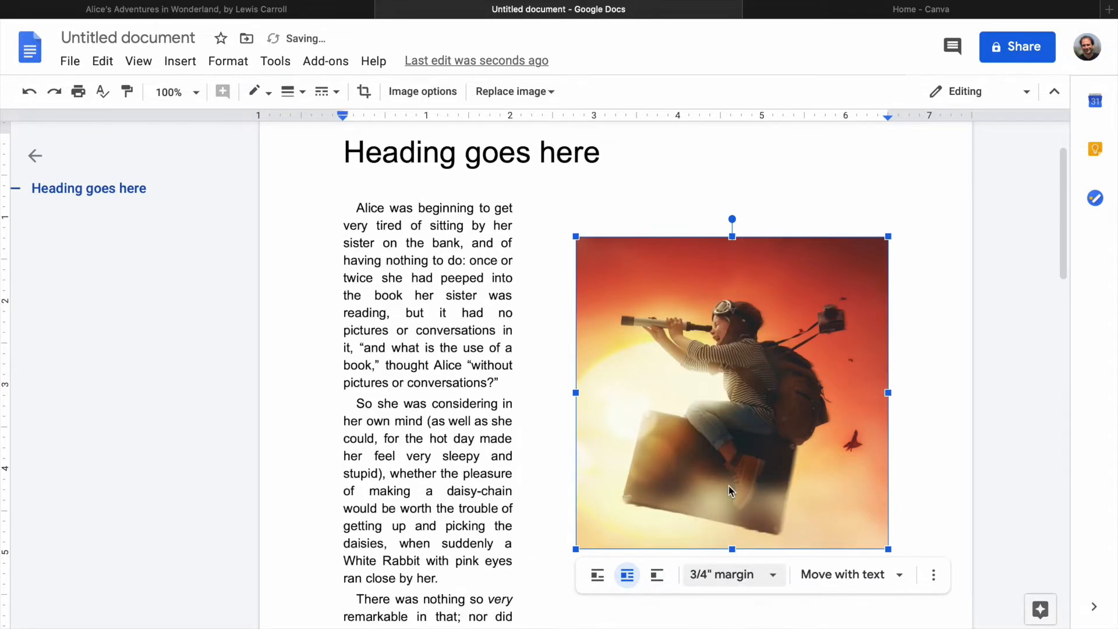
{"action": "scroll", "coordinate": [728, 485], "scroll_direction": "down", "scroll_amount": 3}
{"action": "left_click", "coordinate": [734, 498]}
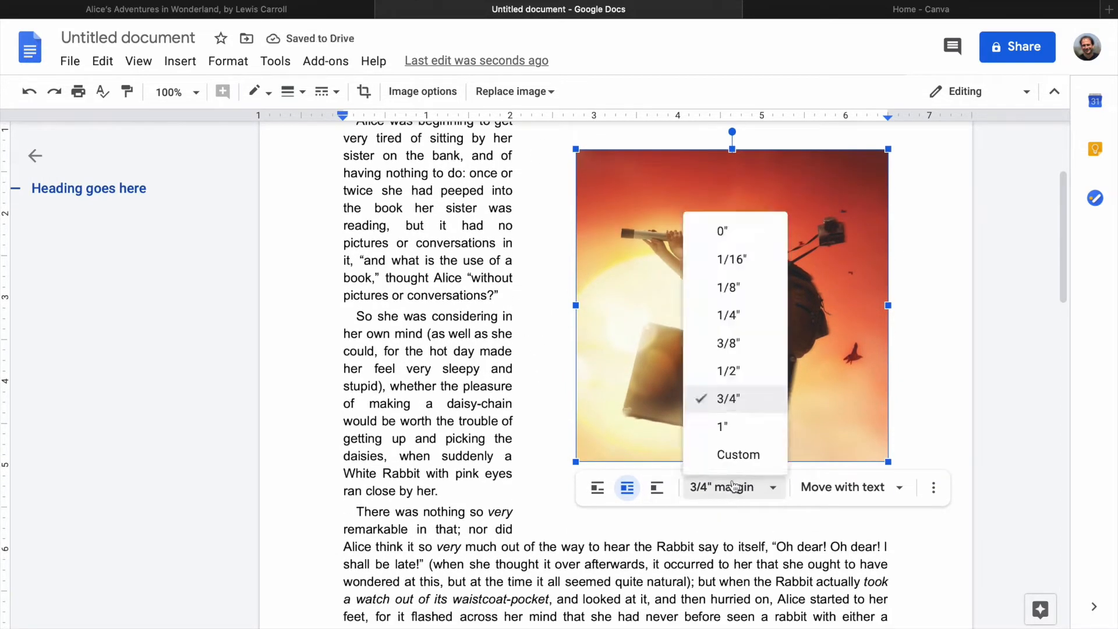
{"action": "left_click", "coordinate": [734, 296]}
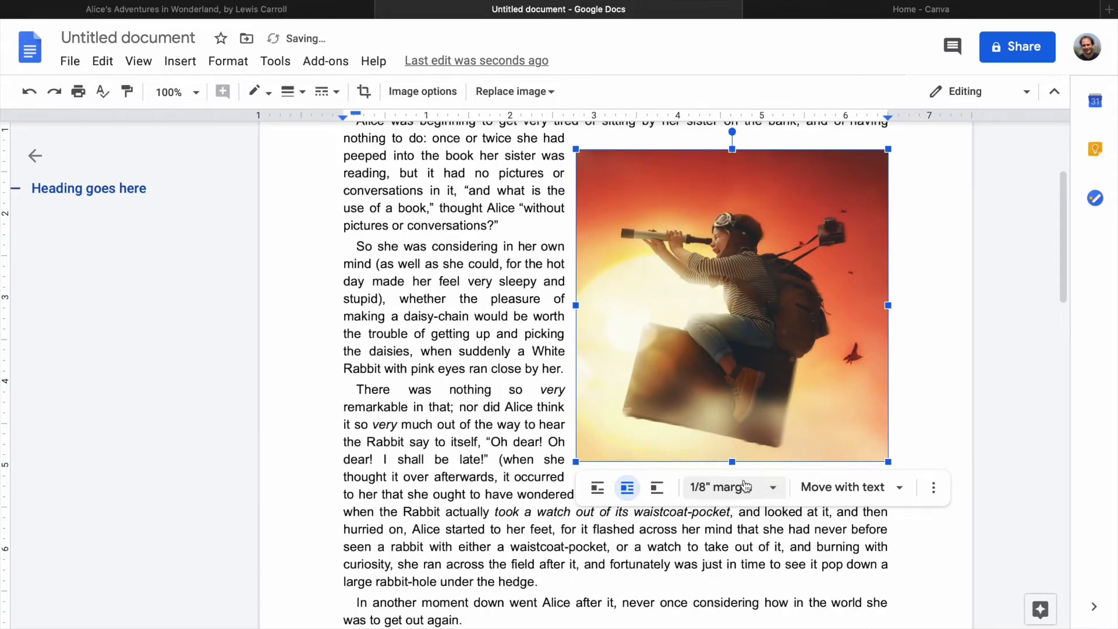
Set the picture's margin to 1/4" and move it up level with the first line of the first paragraph
{"action": "left_click", "coordinate": [745, 487]}
{"action": "left_click", "coordinate": [735, 319]}
{"action": "scroll", "coordinate": [735, 340], "scroll_direction": "up", "scroll_amount": 3}
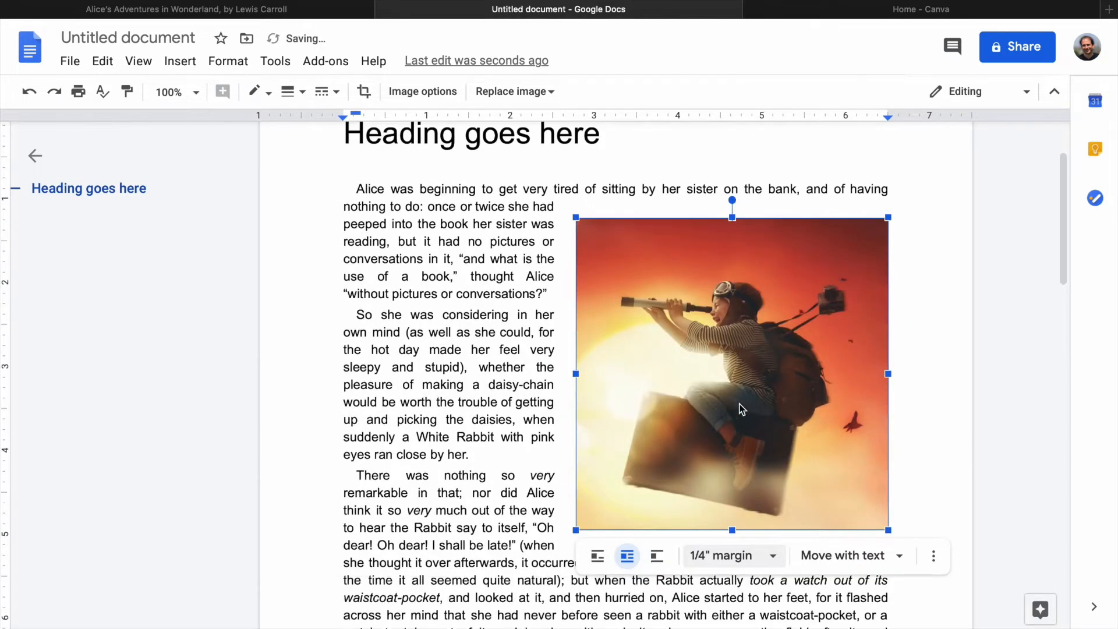
{"action": "left_click_drag", "start_coordinate": [739, 419], "coordinate": [737, 386]}
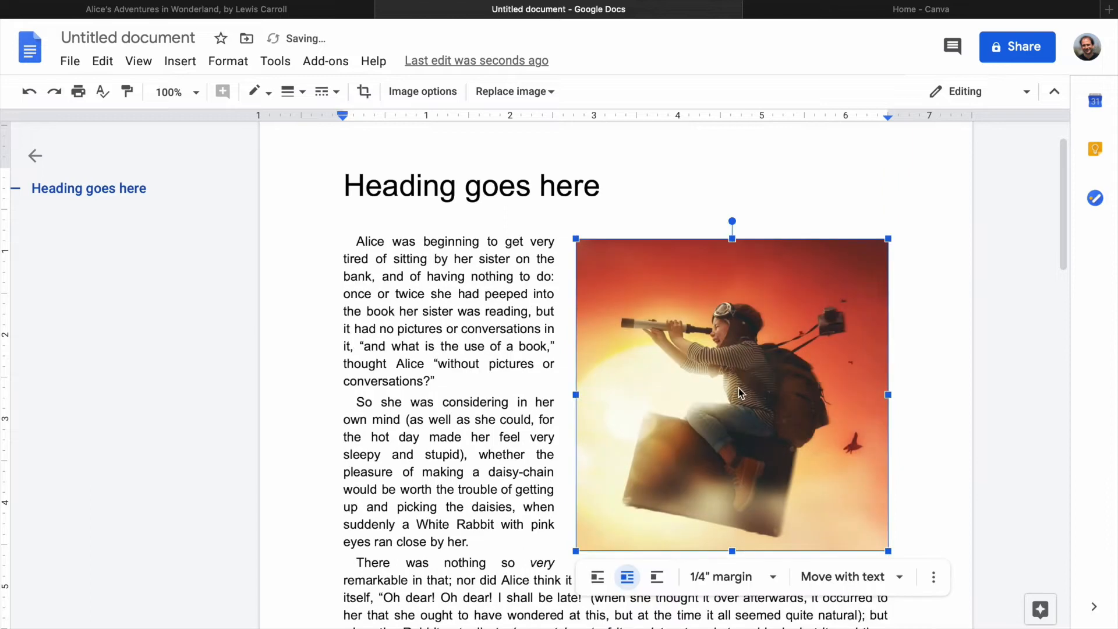
Select the whole paragraph beginning "In another moment down went Alice after it"
{"action": "scroll", "coordinate": [735, 445], "scroll_direction": "down", "scroll_amount": 7}
{"action": "scroll", "coordinate": [735, 445], "scroll_direction": "up", "scroll_amount": 3}
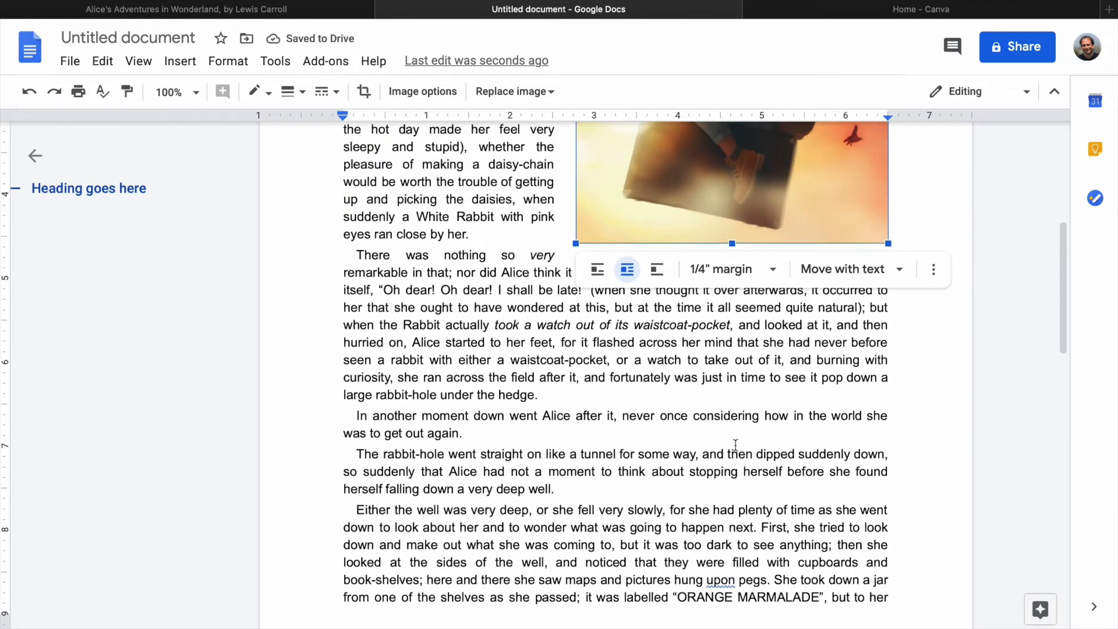
{"action": "left_click_drag", "start_coordinate": [358, 433], "coordinate": [462, 452]}
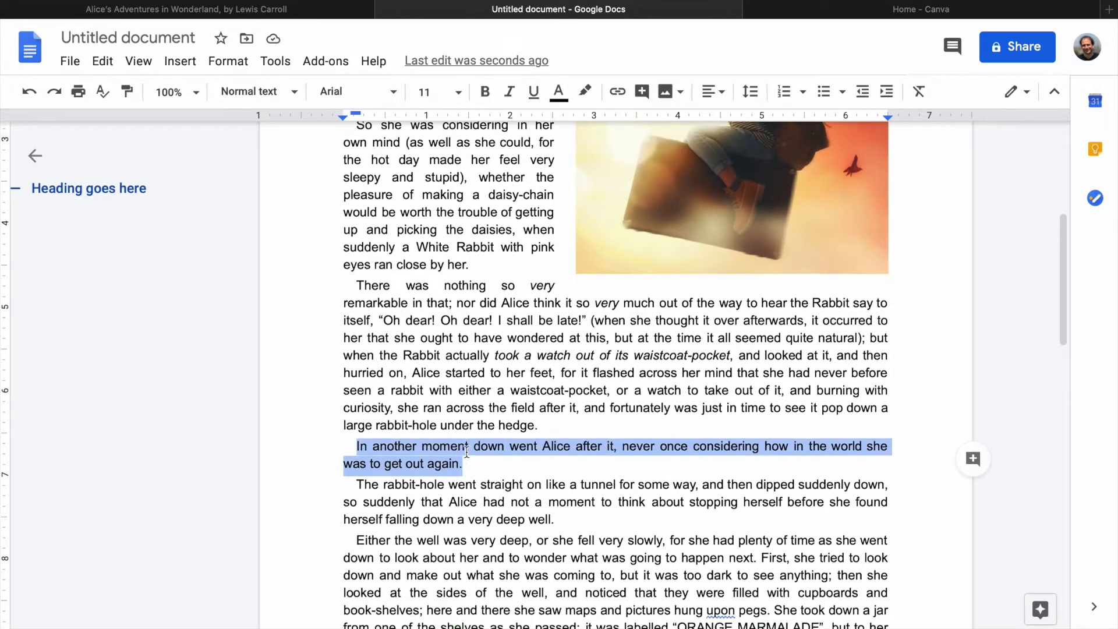
Try bold, italic and underline on the selected paragraph, removing each format again
{"action": "left_click", "coordinate": [487, 93]}
{"action": "left_click", "coordinate": [510, 93]}
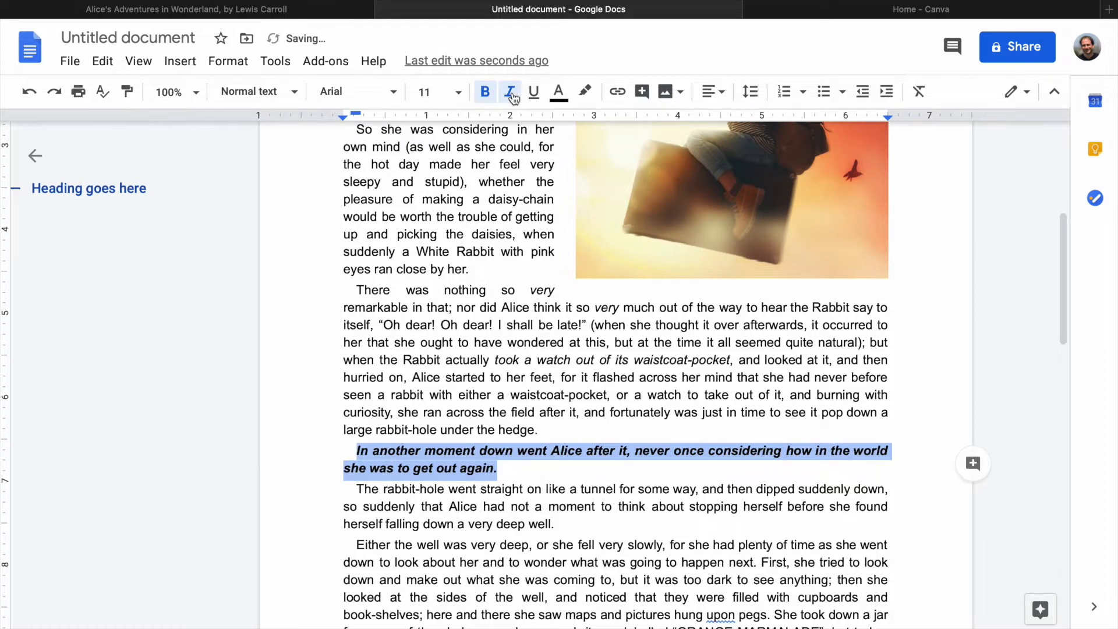
{"action": "left_click", "coordinate": [510, 95]}
{"action": "left_click", "coordinate": [485, 94]}
{"action": "left_click", "coordinate": [533, 94]}
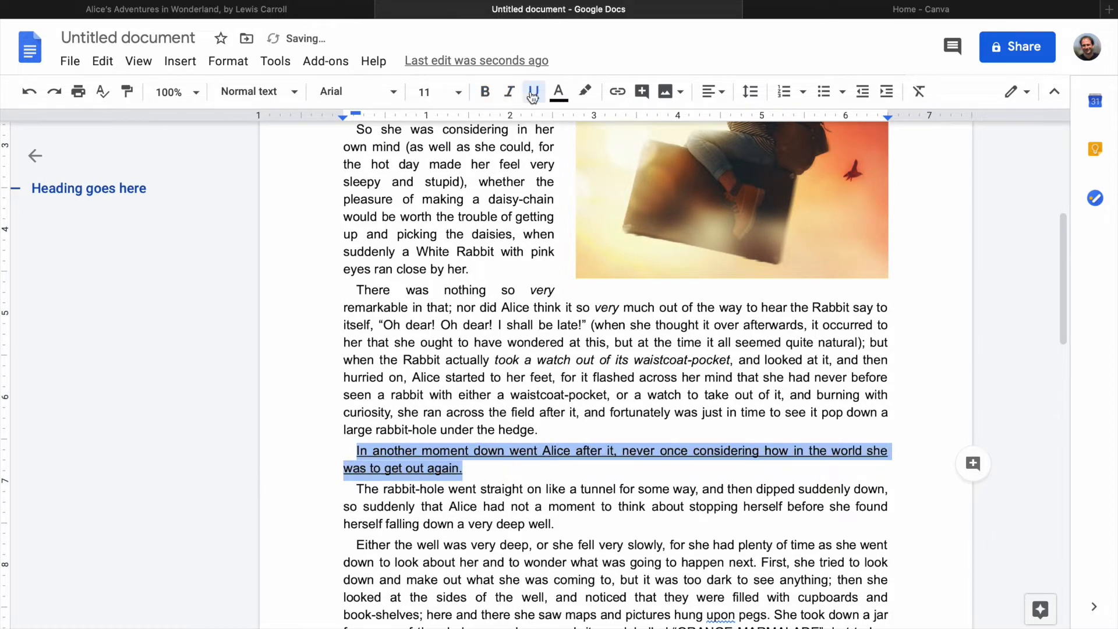
{"action": "left_click", "coordinate": [533, 95]}
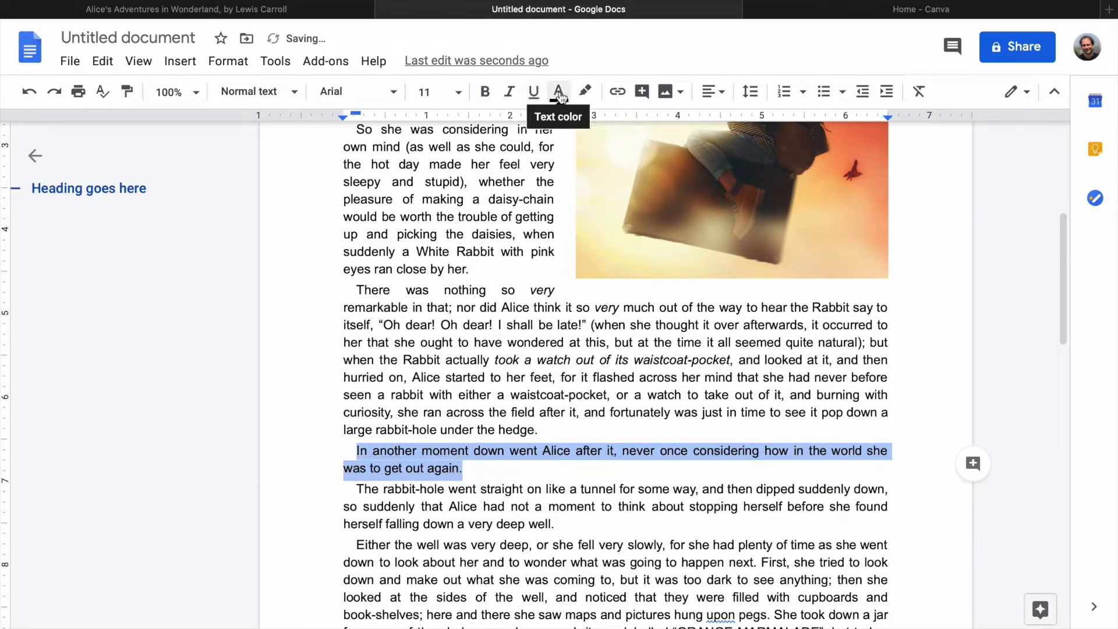
Color the selected paragraph dark green and link it to the suggested Goodreads page with the Lewis Carroll quote
{"action": "left_click", "coordinate": [559, 93]}
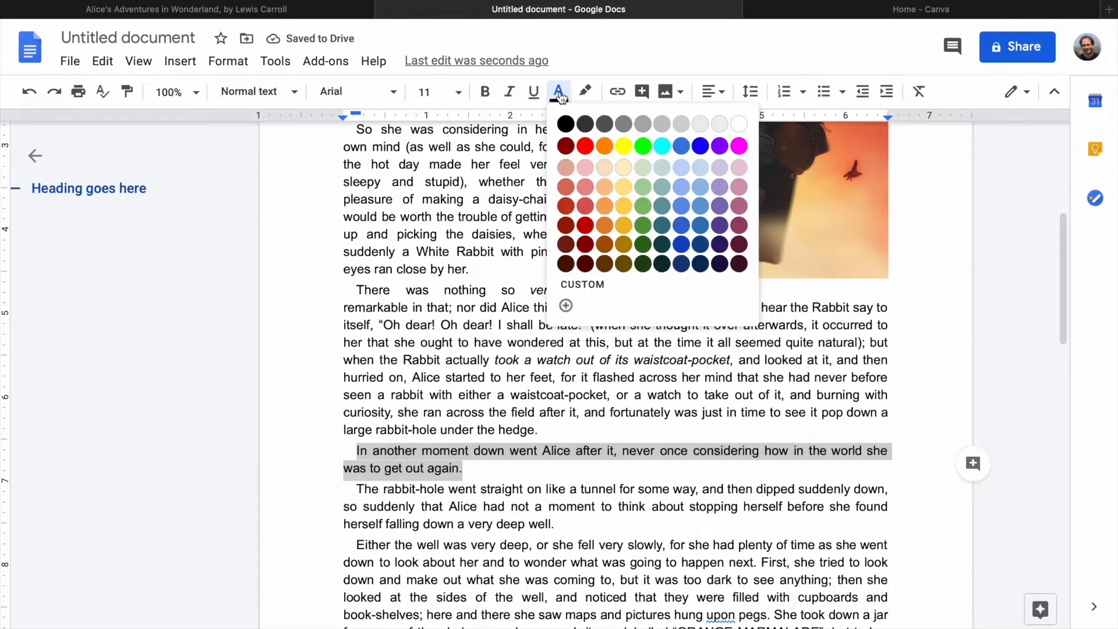
{"action": "left_click", "coordinate": [646, 247]}
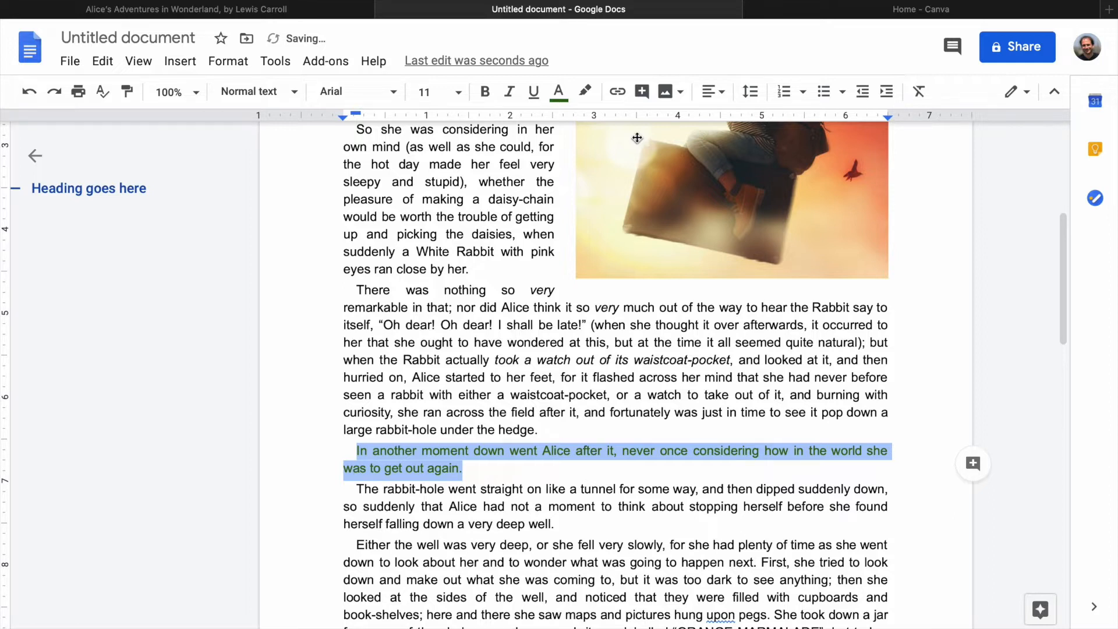
{"action": "left_click", "coordinate": [617, 92]}
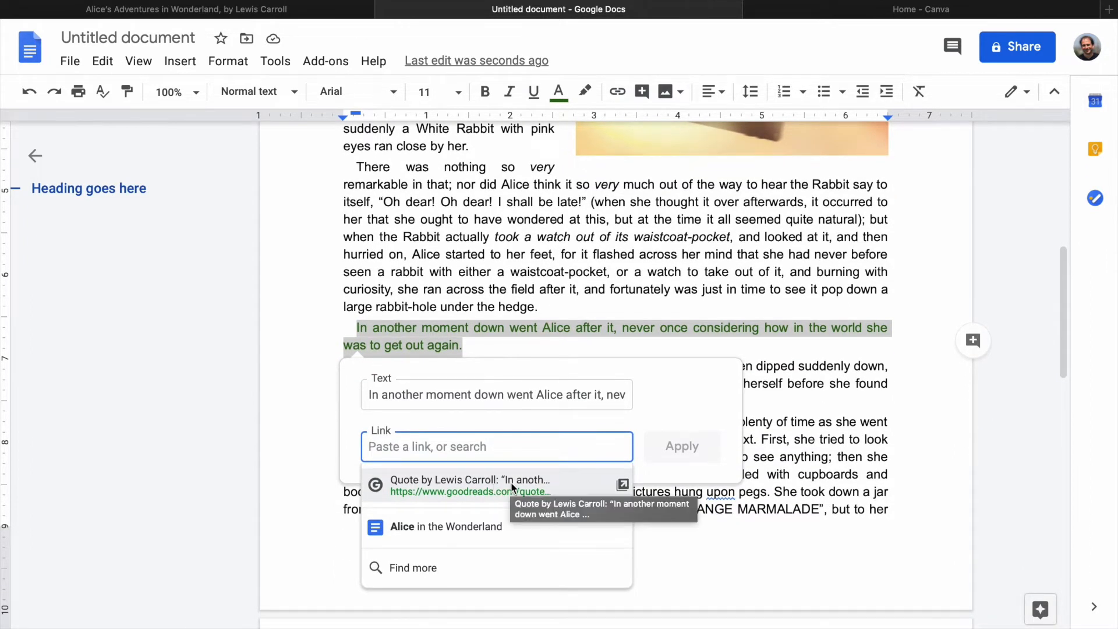
{"action": "left_click", "coordinate": [512, 487]}
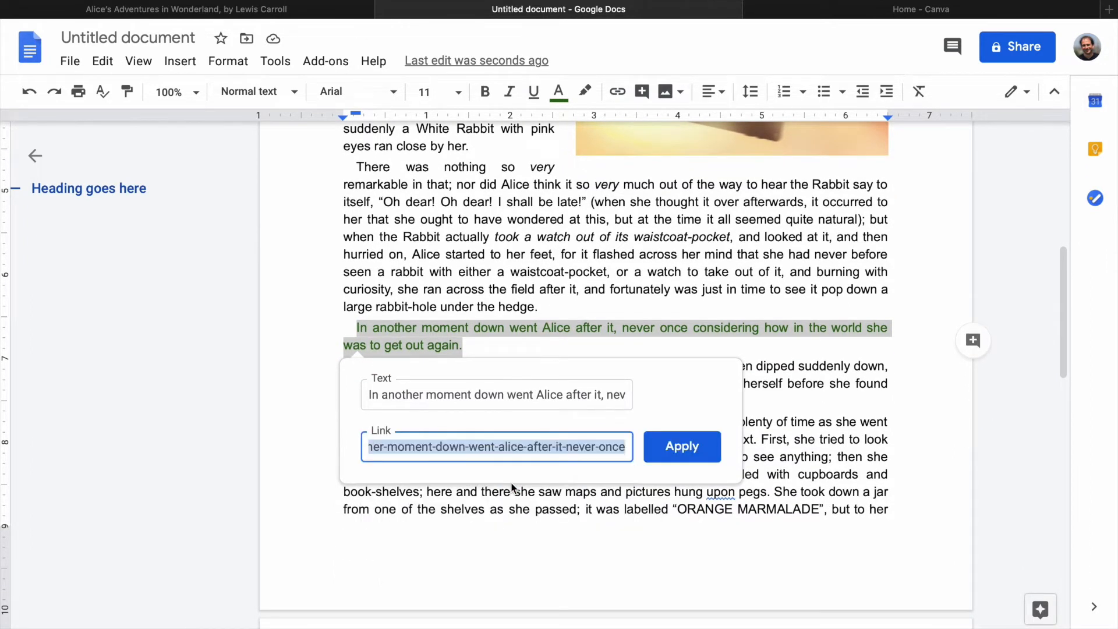
{"action": "left_click", "coordinate": [669, 453]}
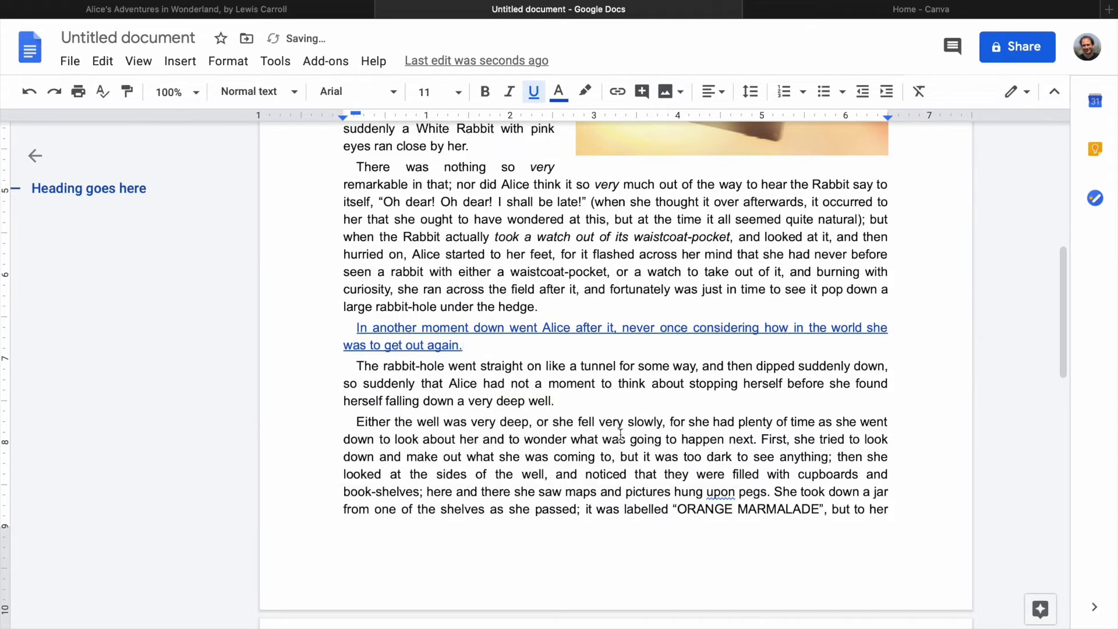
Return to the Google Docs home page and open the recent document "Alice in the Wonderland"
{"action": "scroll", "coordinate": [616, 433], "scroll_direction": "up", "scroll_amount": 1}
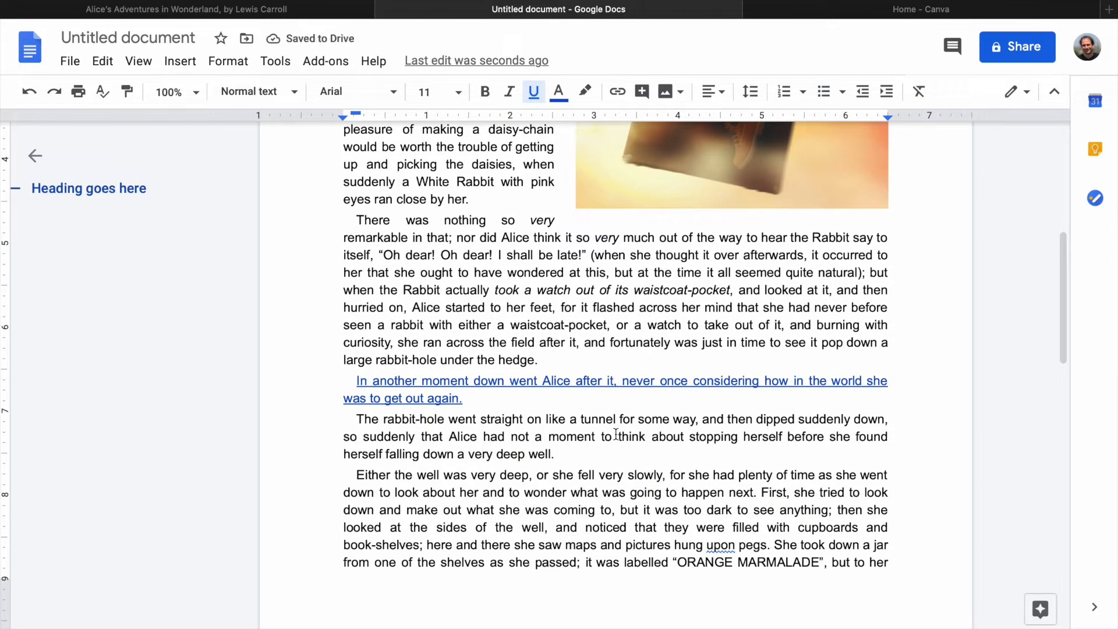
{"action": "scroll", "coordinate": [616, 434], "scroll_direction": "up", "scroll_amount": 7}
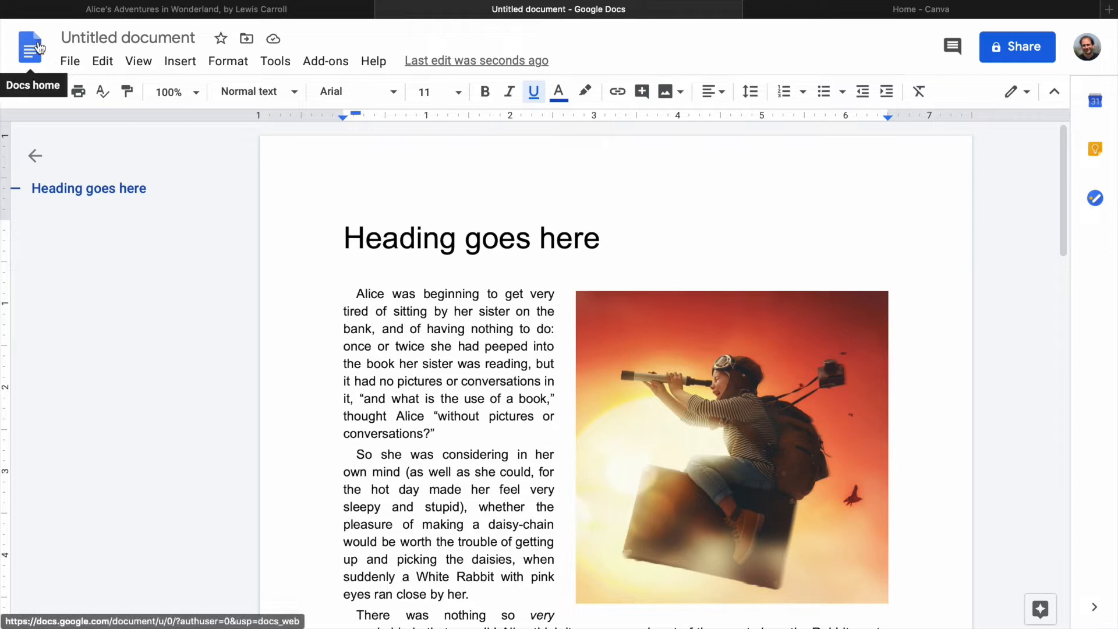
{"action": "left_click", "coordinate": [41, 49]}
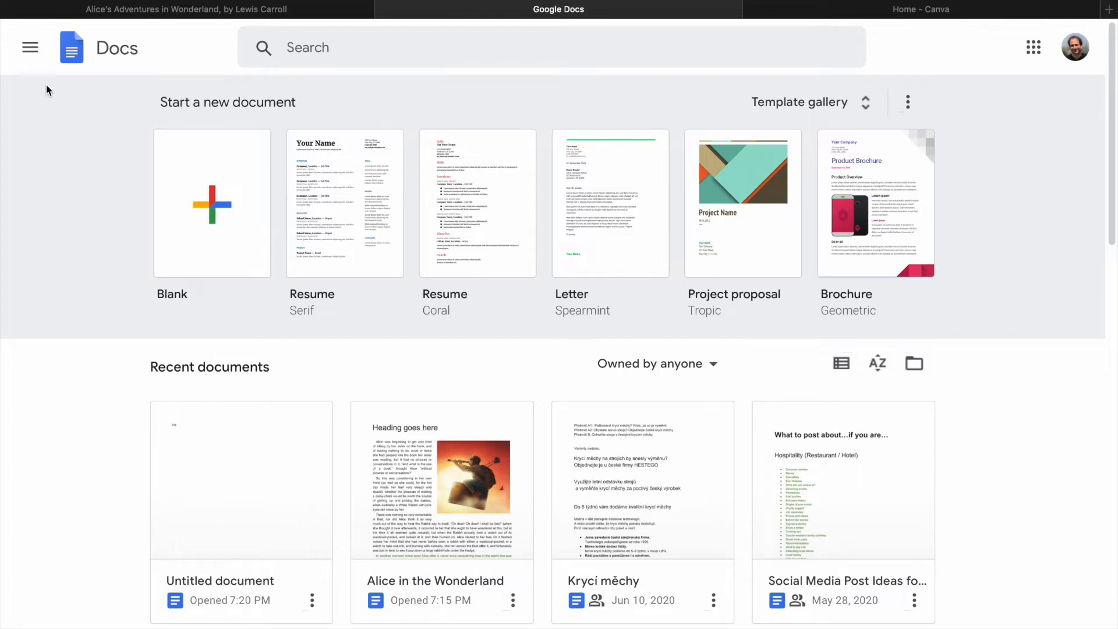
{"action": "left_click", "coordinate": [31, 48]}
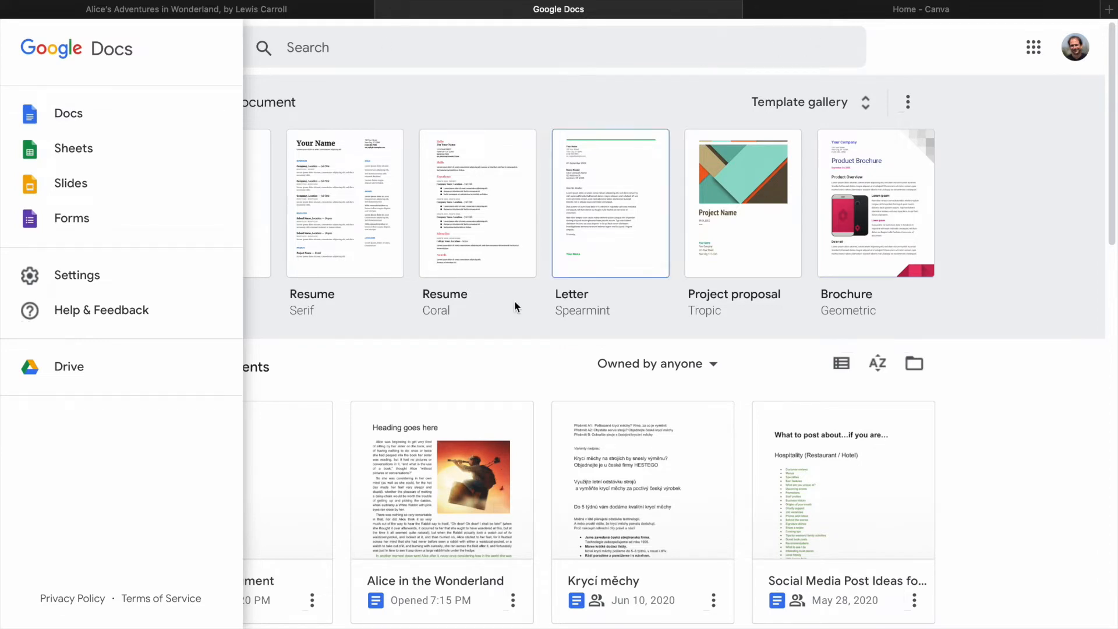
{"action": "left_click", "coordinate": [423, 445]}
{"action": "left_click", "coordinate": [424, 444]}
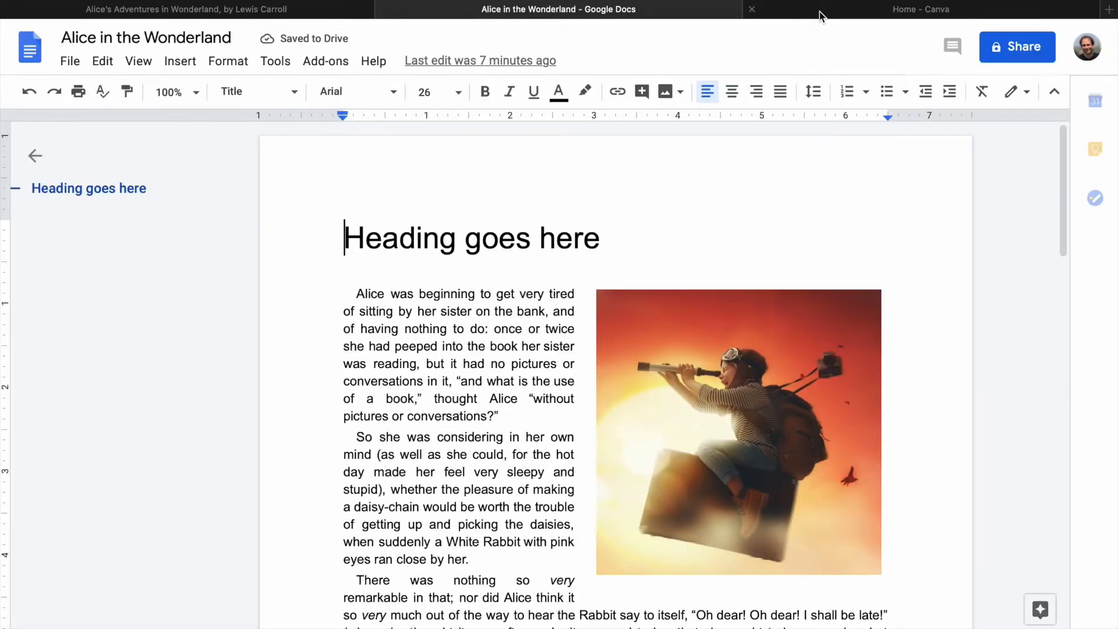
Switch to the Canva home page and look over the design types on offer
{"action": "left_click", "coordinate": [819, 15]}
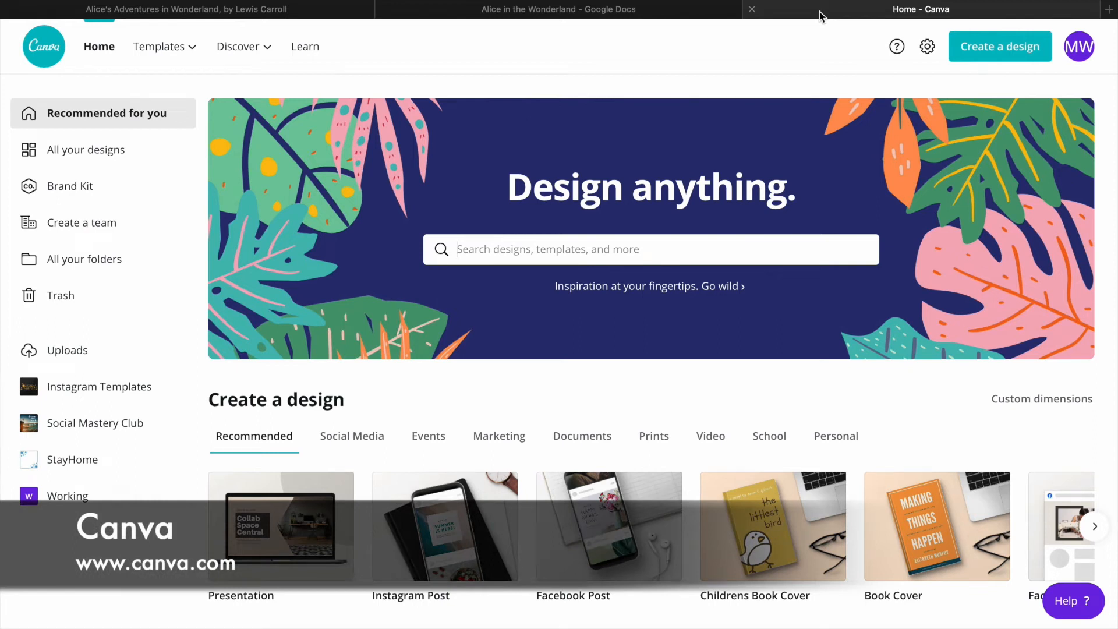
{"action": "scroll", "coordinate": [769, 211], "scroll_direction": "down", "scroll_amount": 3}
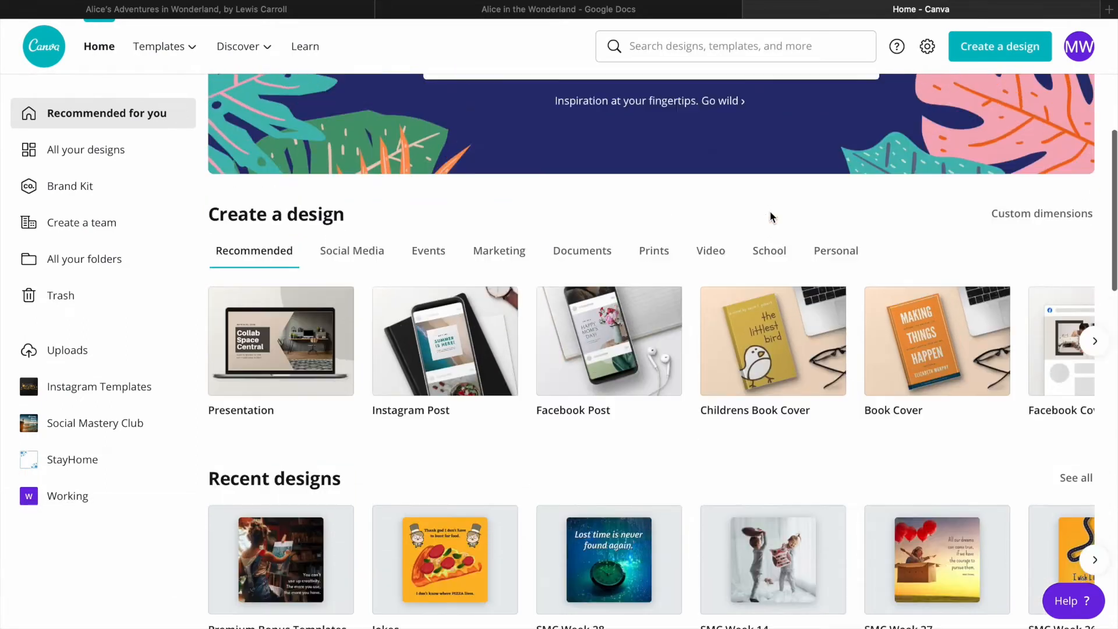
{"action": "scroll", "coordinate": [769, 217], "scroll_direction": "up", "scroll_amount": 3}
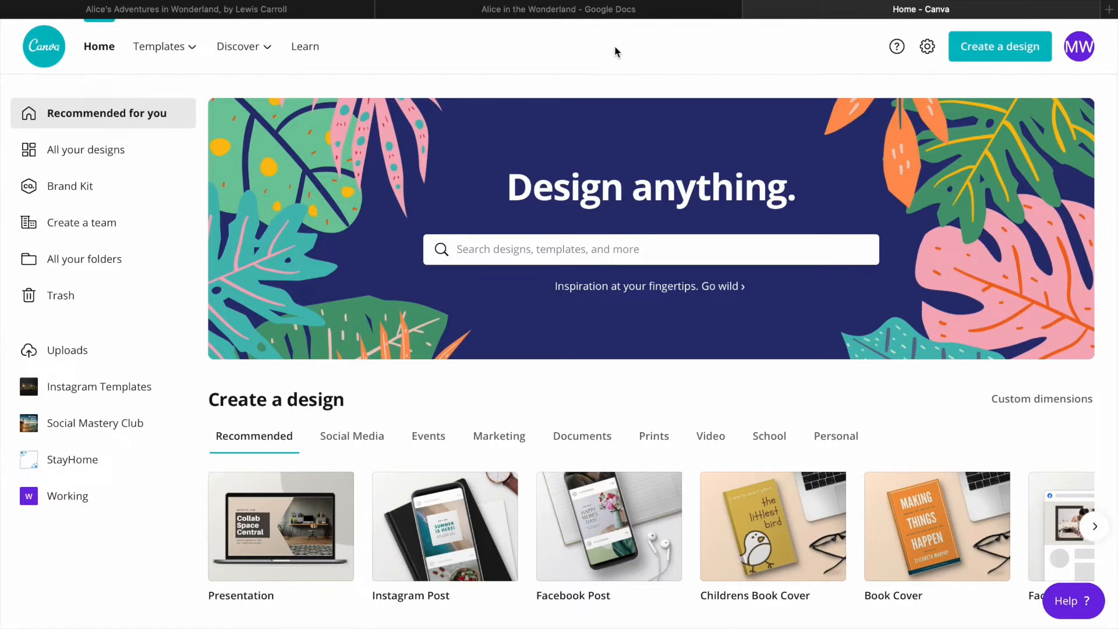
Search for "book cover", choose the suggested Vintage Book Cover category and browse its templates
{"action": "type", "text": "book cov"}
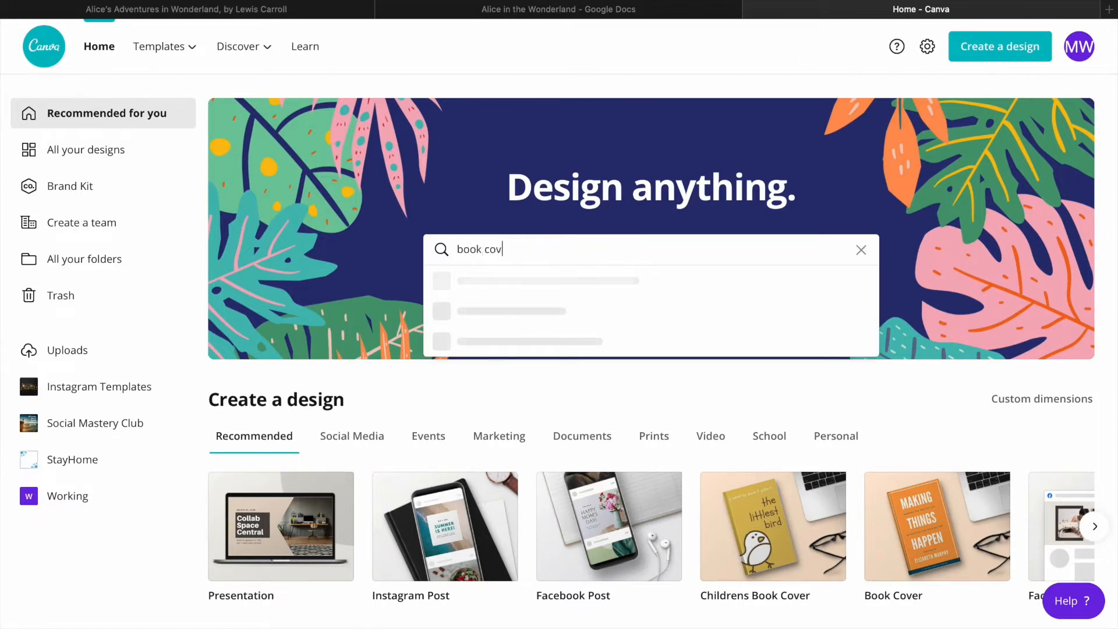
{"action": "type", "text": "er"}
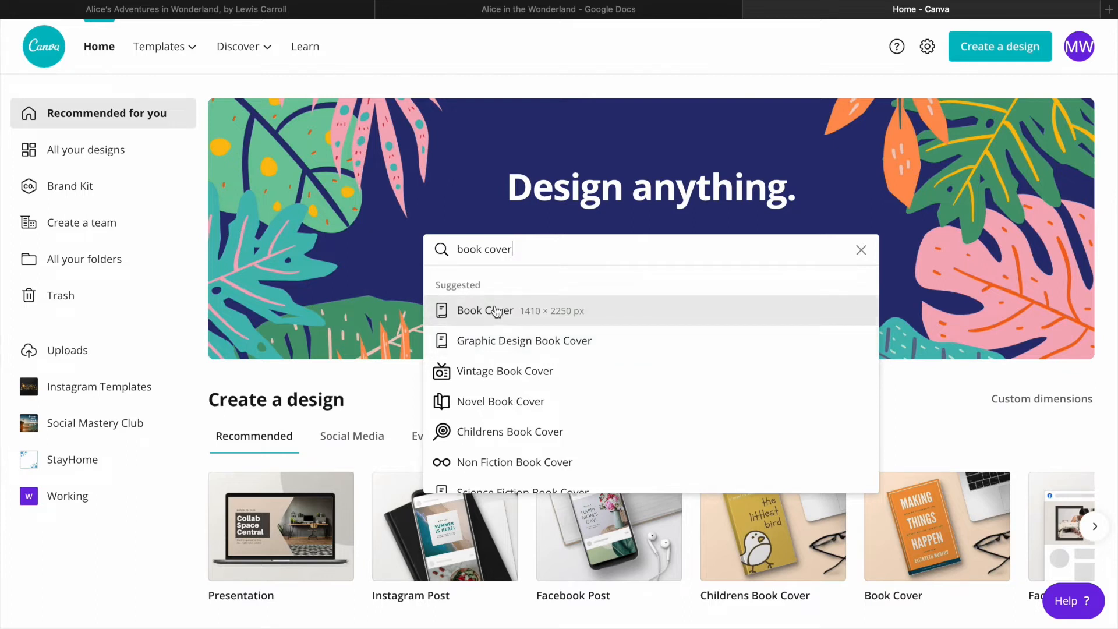
{"action": "scroll", "coordinate": [496, 380], "scroll_direction": "down", "scroll_amount": 1}
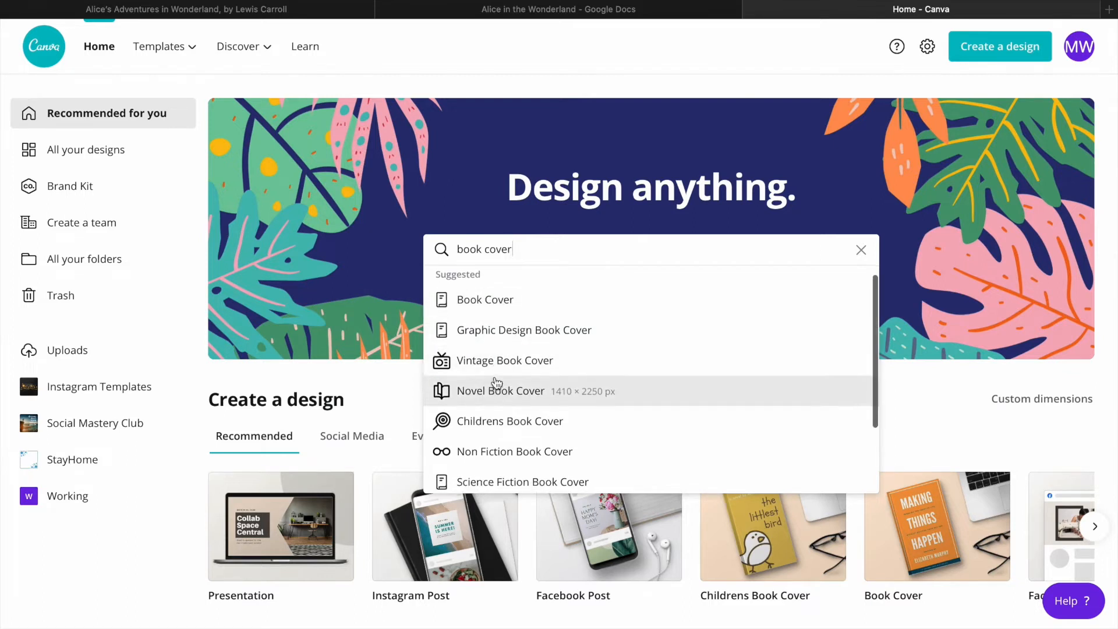
{"action": "scroll", "coordinate": [496, 363], "scroll_direction": "up", "scroll_amount": 1}
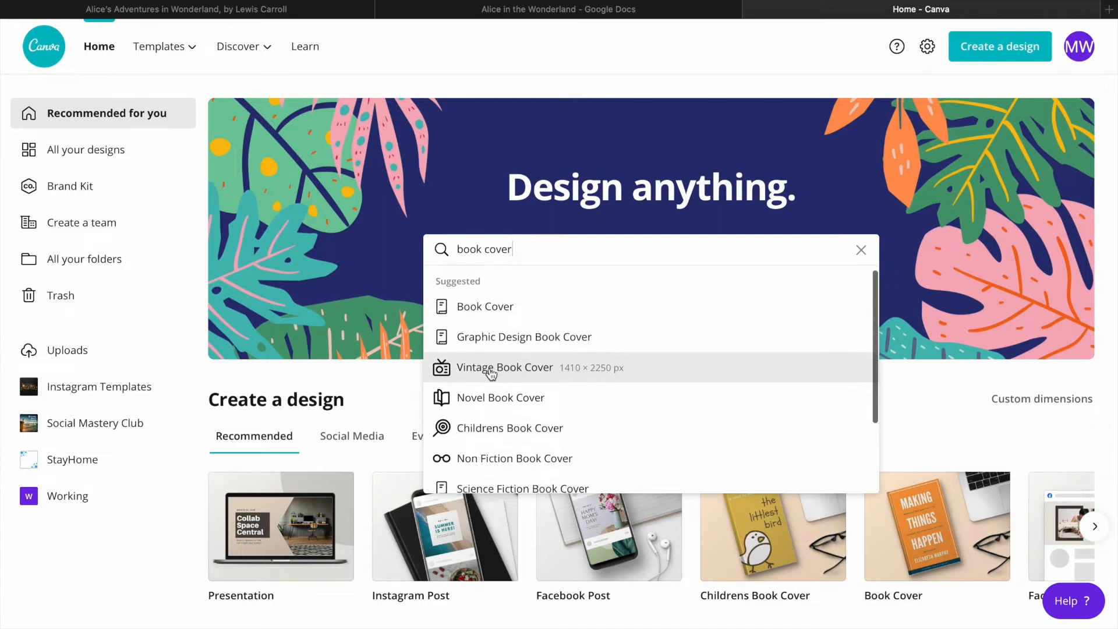
{"action": "left_click", "coordinate": [492, 368]}
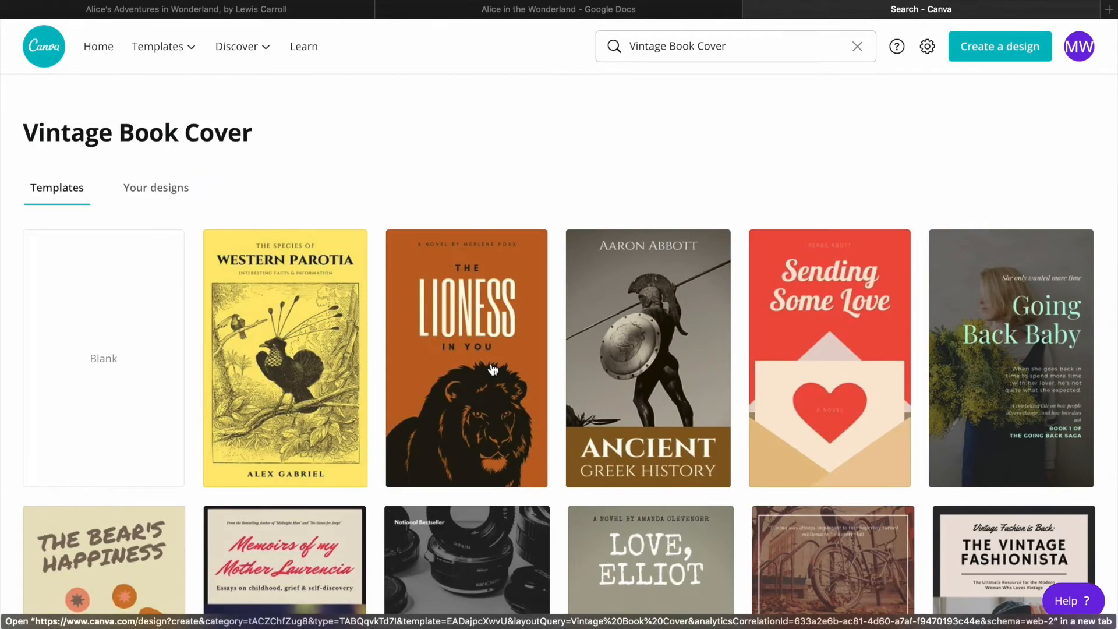
{"action": "scroll", "coordinate": [492, 368], "scroll_direction": "down", "scroll_amount": 4}
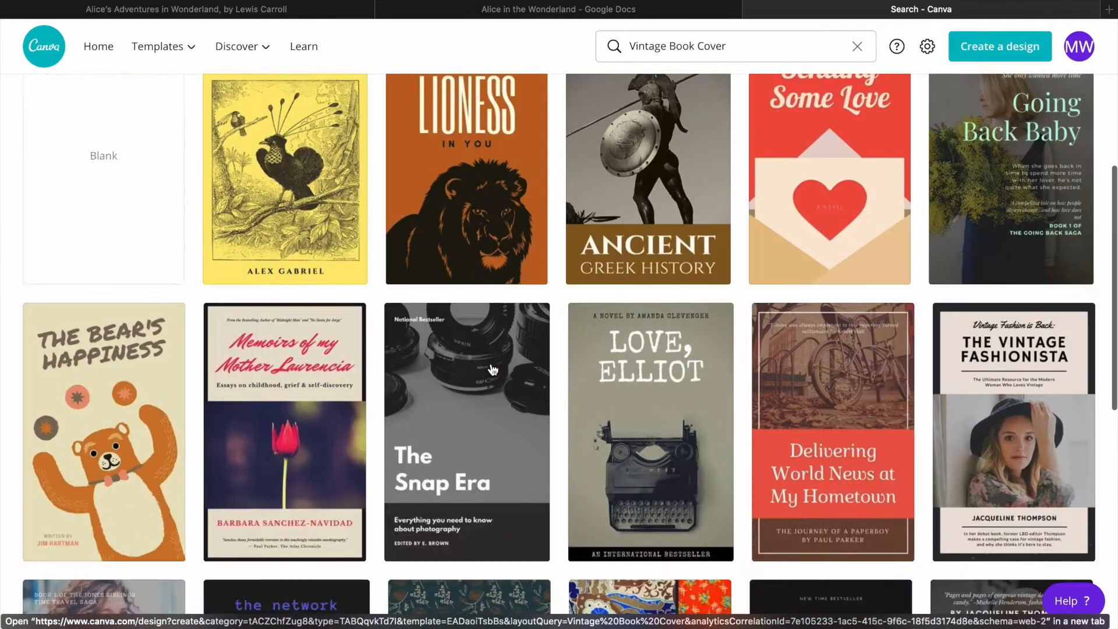
{"action": "scroll", "coordinate": [492, 368], "scroll_direction": "down", "scroll_amount": 8}
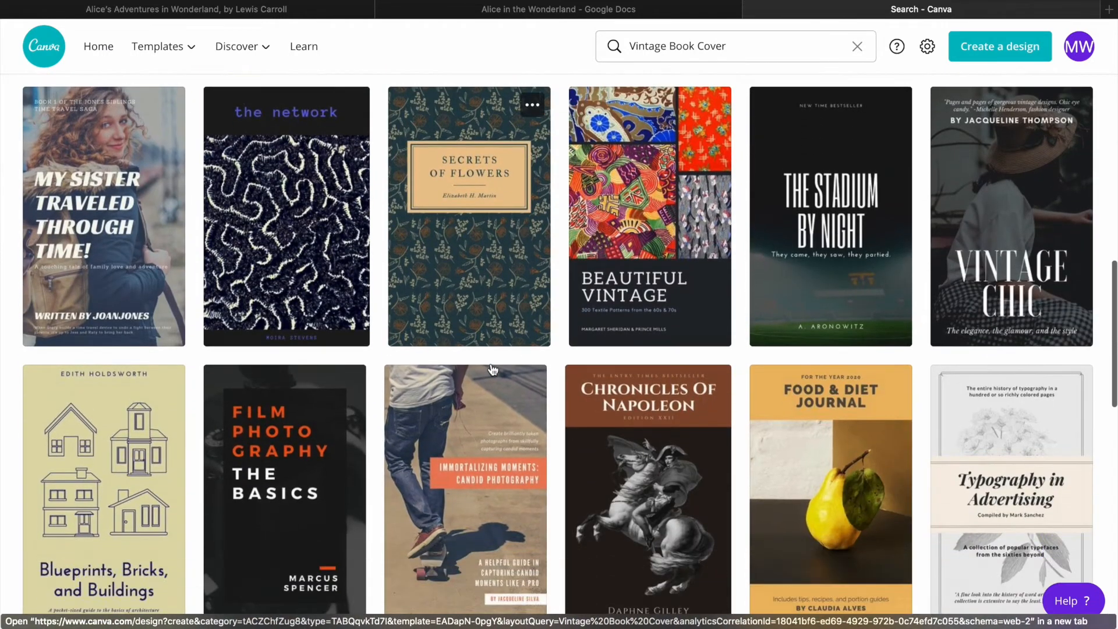
{"action": "scroll", "coordinate": [492, 368], "scroll_direction": "down", "scroll_amount": 7}
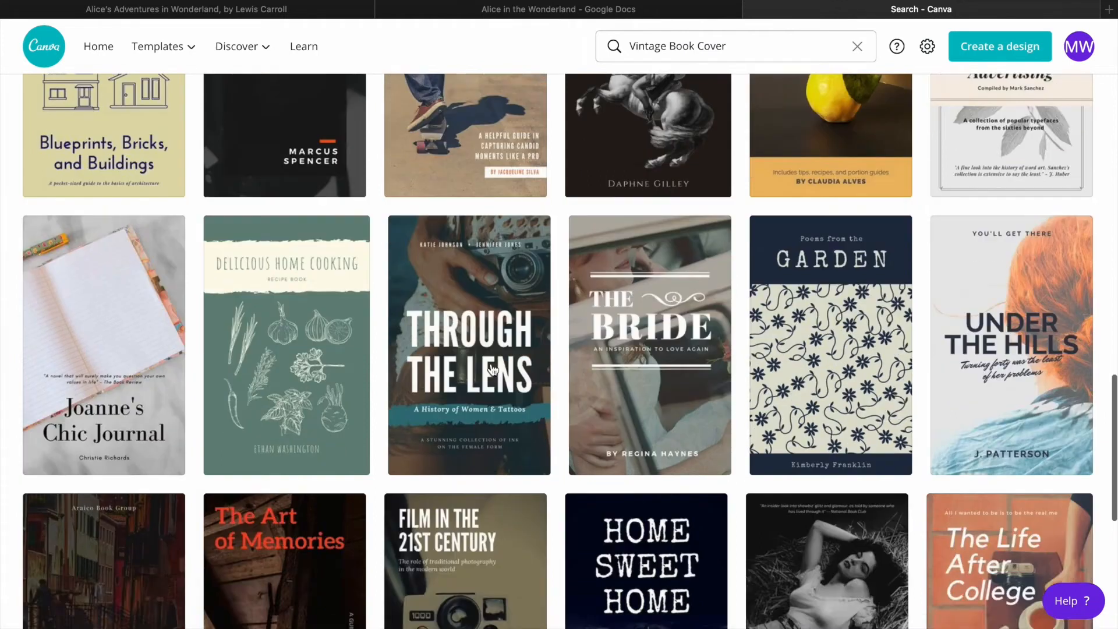
{"action": "scroll", "coordinate": [492, 368], "scroll_direction": "up", "scroll_amount": 20}
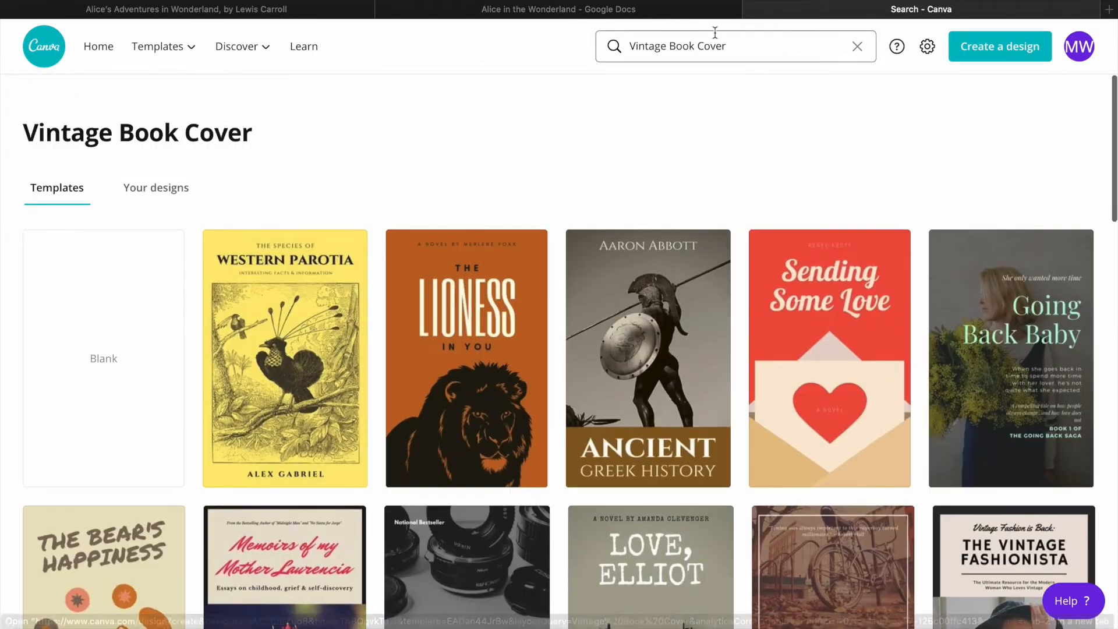
Replace the search with "book cover" and show the general Book Cover templates
{"action": "left_click", "coordinate": [693, 49]}
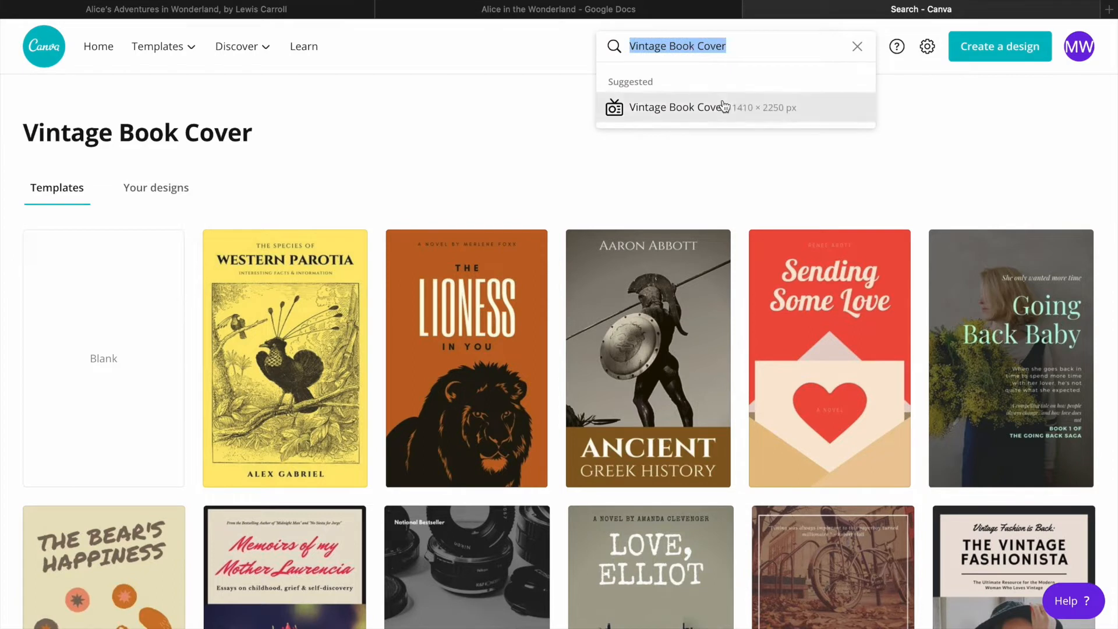
{"action": "type", "text": "book cover"}
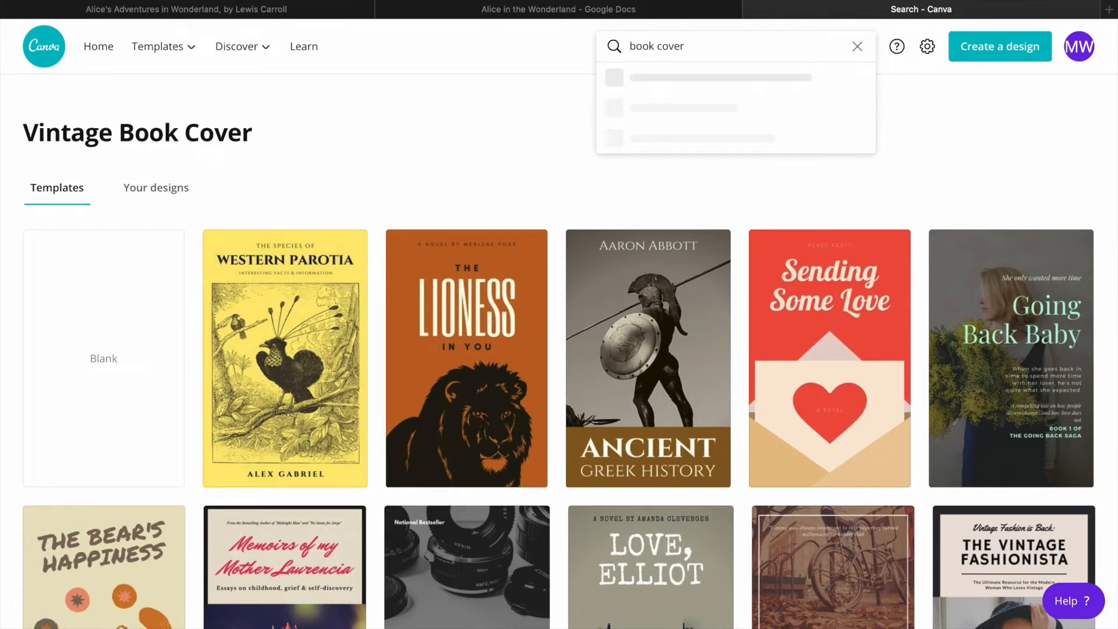
{"action": "left_click", "coordinate": [679, 111]}
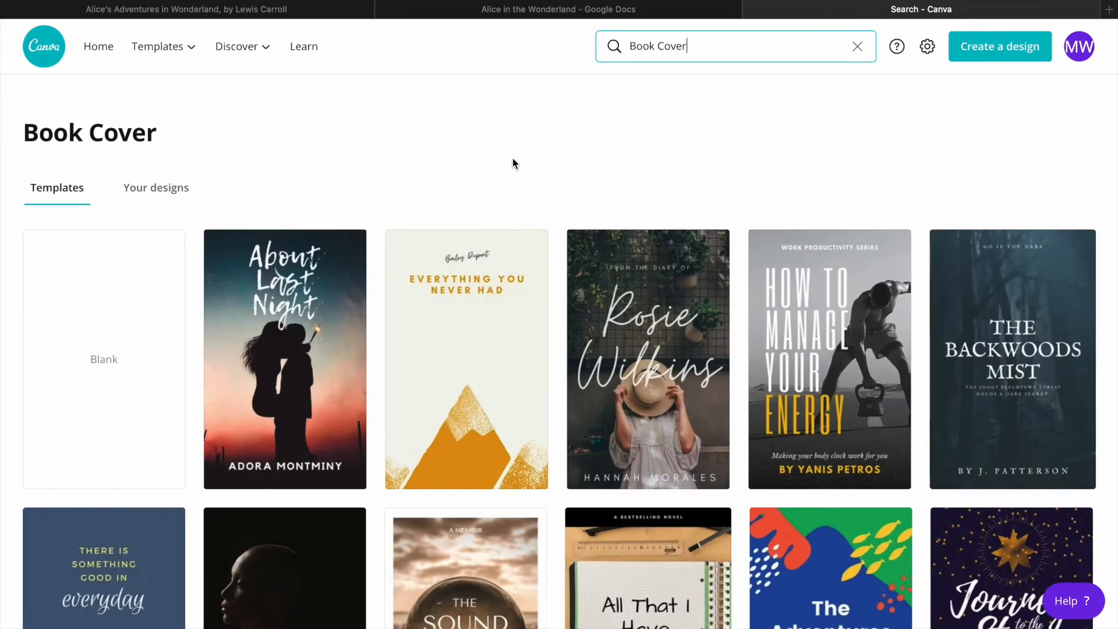
Find the desert cover template titled "The Red Planet" and open it as a new design
{"action": "scroll", "coordinate": [512, 167], "scroll_direction": "down", "scroll_amount": 3}
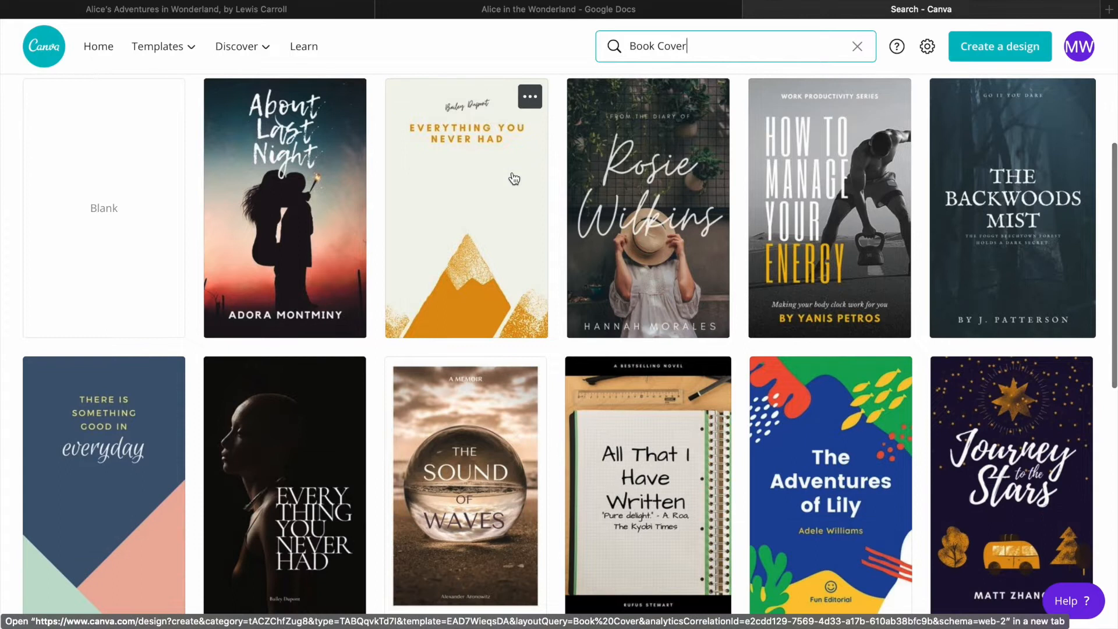
{"action": "scroll", "coordinate": [512, 177], "scroll_direction": "down", "scroll_amount": 5}
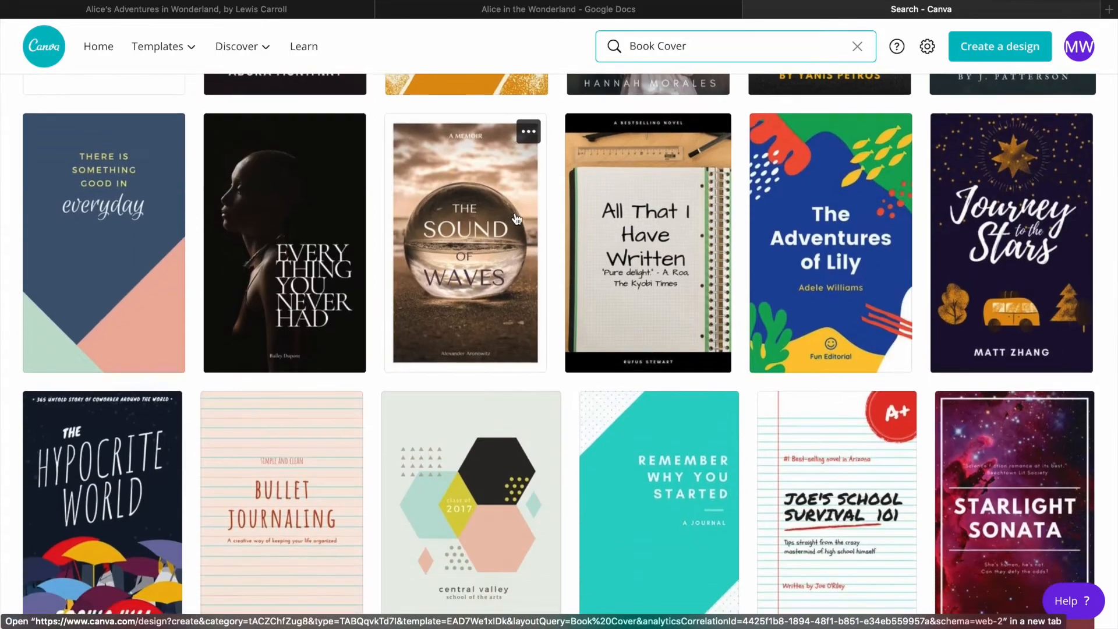
{"action": "scroll", "coordinate": [514, 214], "scroll_direction": "down", "scroll_amount": 2}
{"action": "scroll", "coordinate": [517, 218], "scroll_direction": "down", "scroll_amount": 1}
{"action": "scroll", "coordinate": [515, 218], "scroll_direction": "down", "scroll_amount": 5}
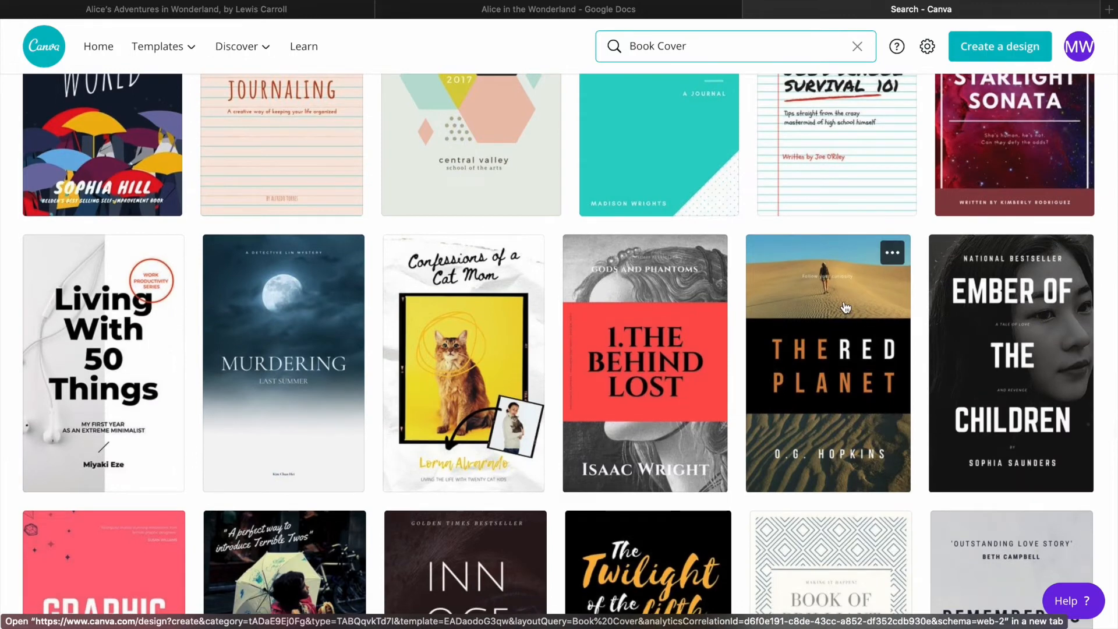
{"action": "left_click", "coordinate": [845, 308]}
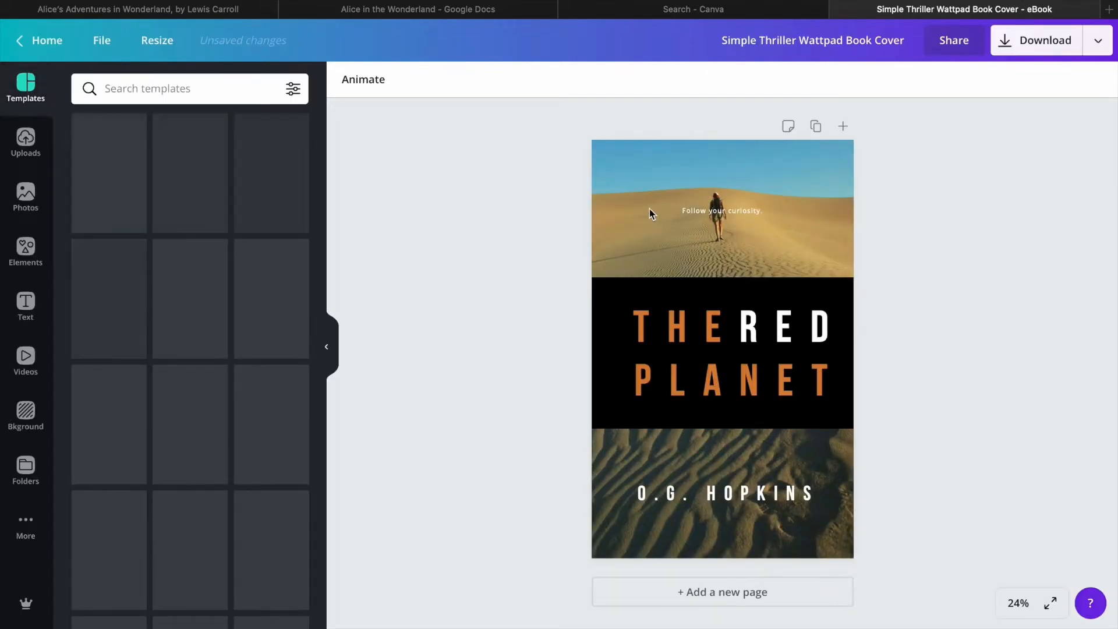
Replace the cover's title with "MY TITLE" and the author line with "MY NAME"
{"action": "double_click", "coordinate": [673, 344]}
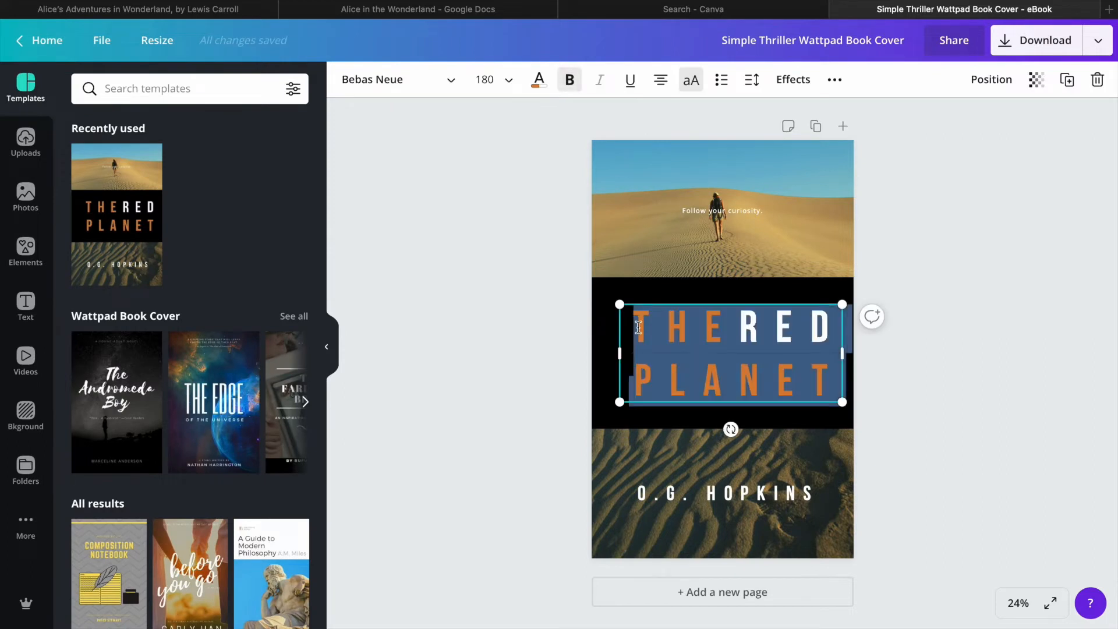
{"action": "type", "text": "MY TITLE"}
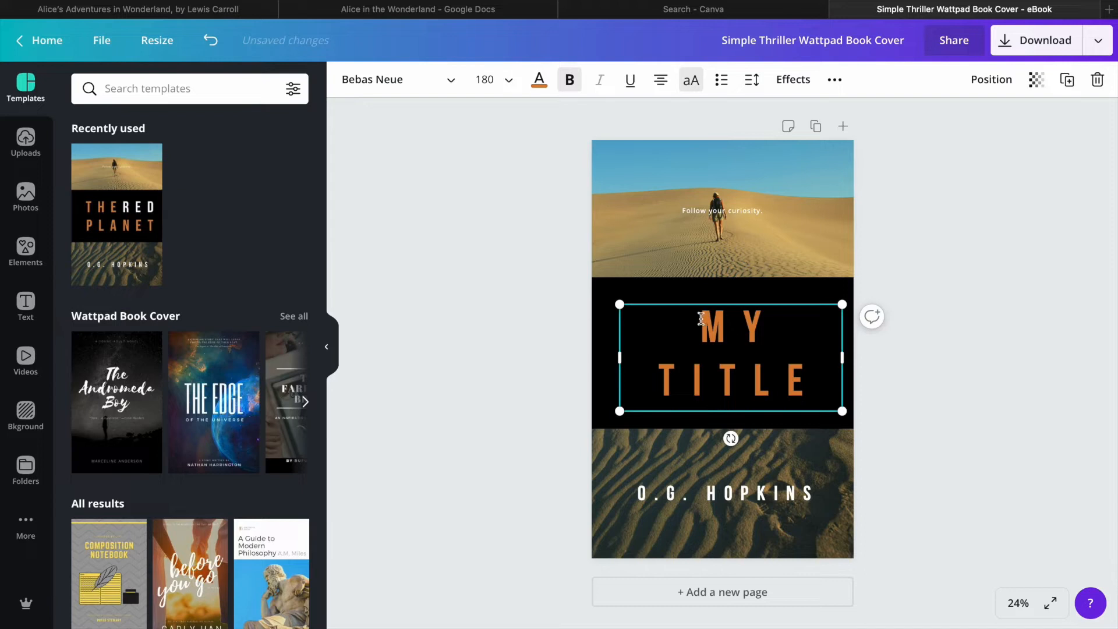
{"action": "double_click", "coordinate": [711, 488]}
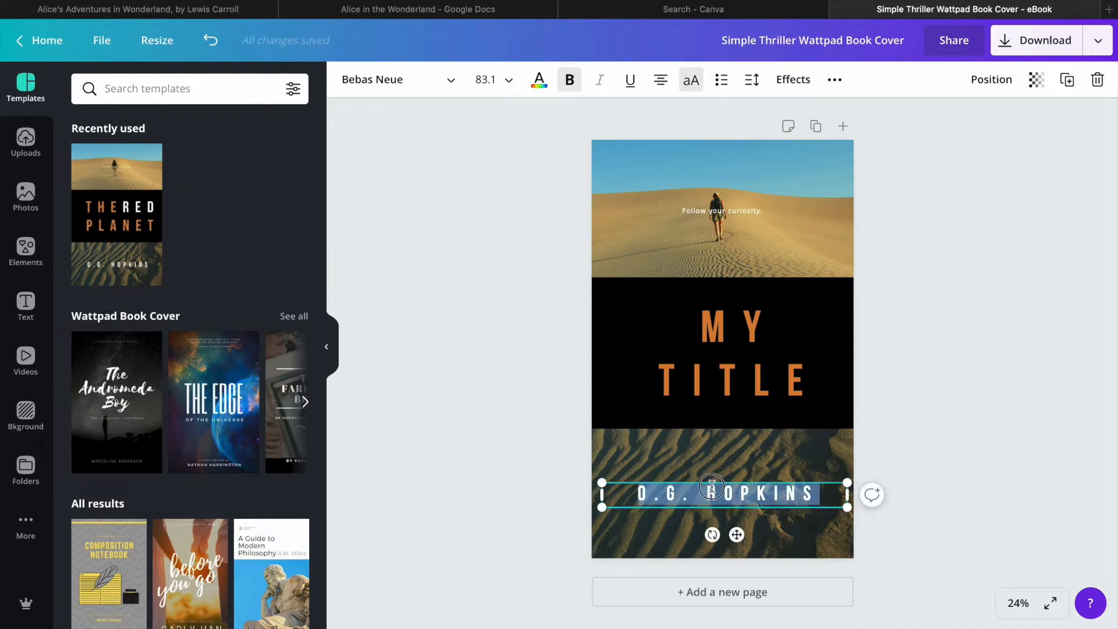
{"action": "type", "text": "MY NAME"}
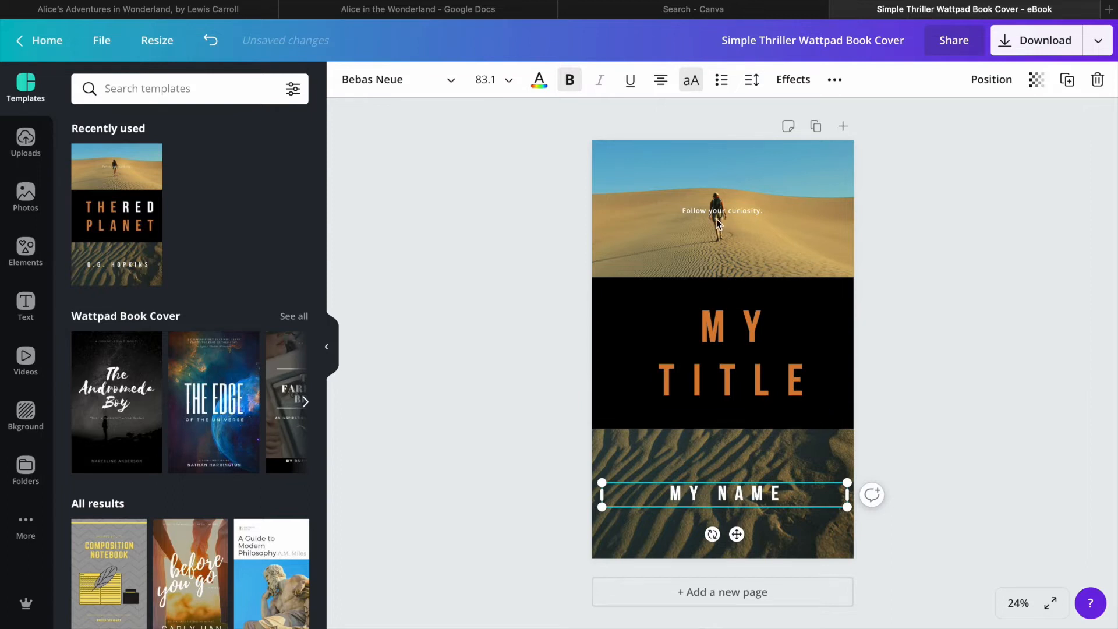
Move the title text box slightly so that it is centered horizontally on the cover
{"action": "left_click", "coordinate": [672, 348]}
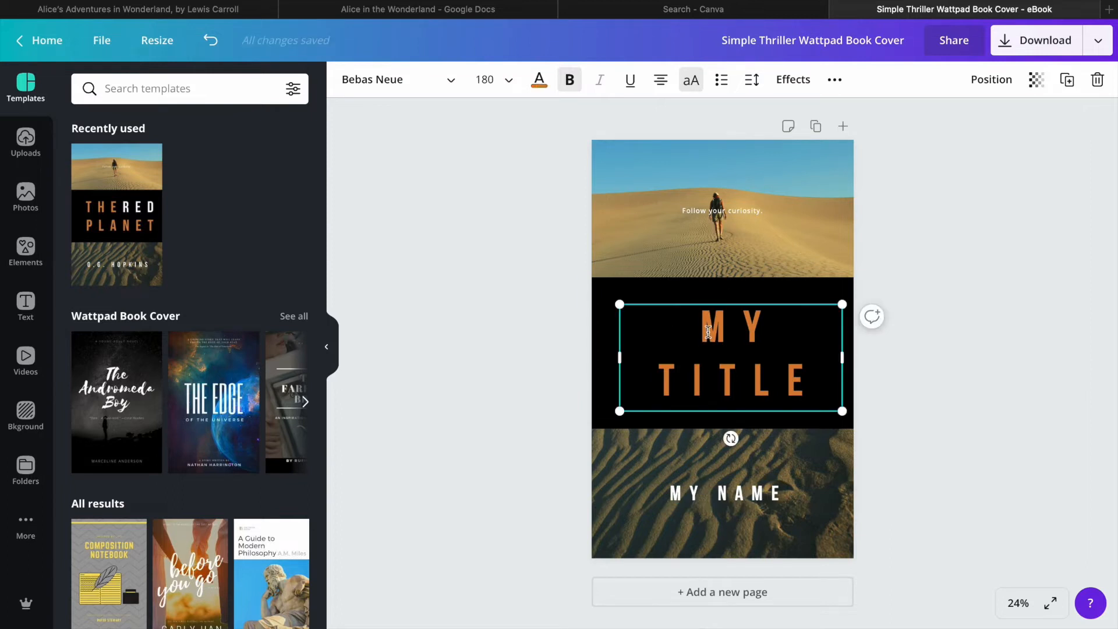
{"action": "left_click", "coordinate": [604, 297]}
{"action": "left_click", "coordinate": [609, 468]}
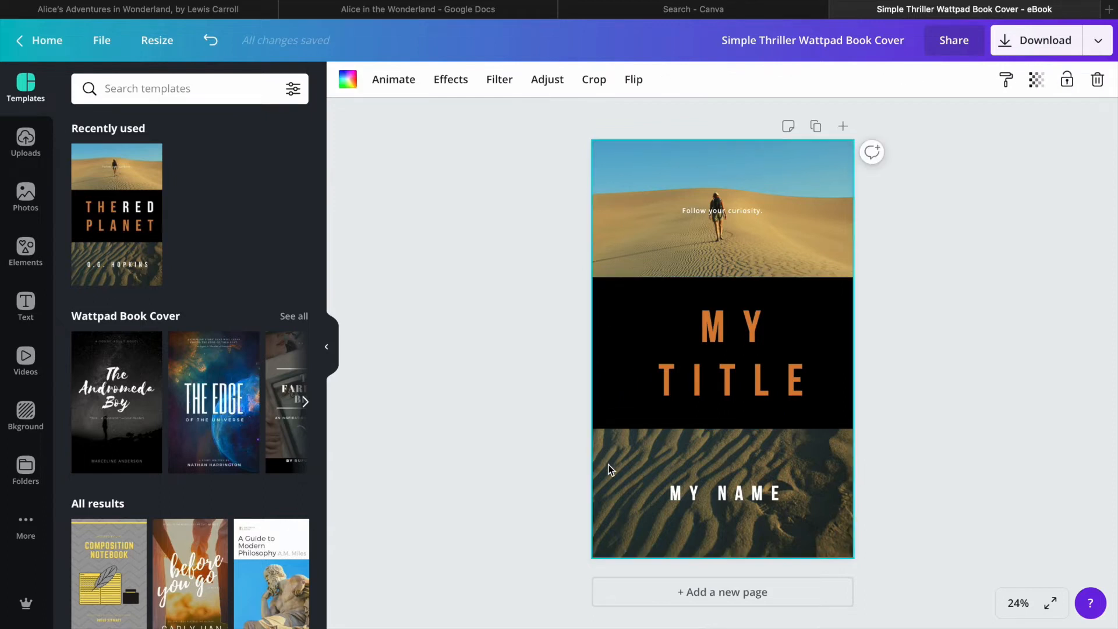
{"action": "left_click", "coordinate": [612, 309]}
{"action": "left_click", "coordinate": [727, 317]}
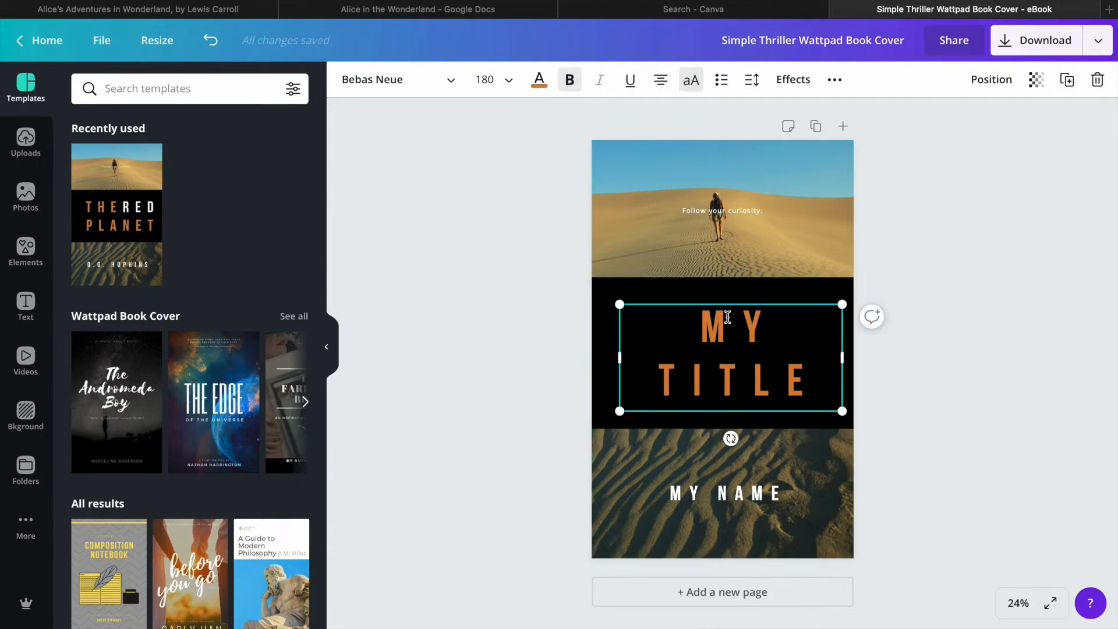
{"action": "mouse_move", "coordinate": [700, 326]}
{"action": "left_mouse_down"}
{"action": "mouse_move", "coordinate": [743, 351]}
{"action": "mouse_move", "coordinate": [726, 332]}
{"action": "mouse_move", "coordinate": [671, 320]}
{"action": "mouse_move", "coordinate": [703, 322]}
{"action": "mouse_move", "coordinate": [693, 319]}
{"action": "left_mouse_up"}
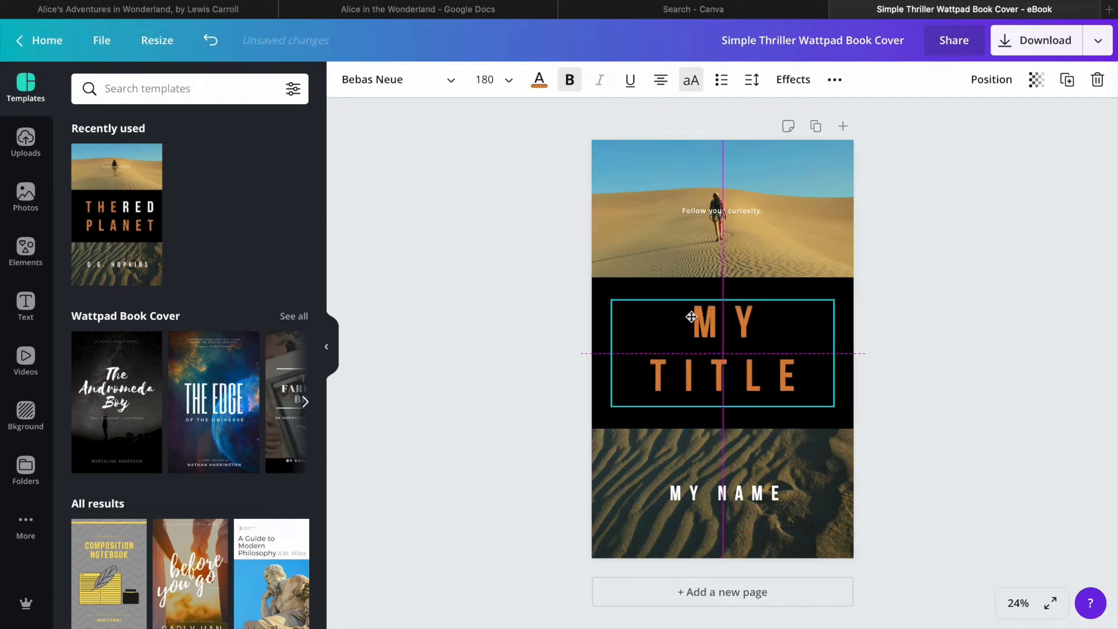
Color only the word "TITLE" with the blue from the photo colors
{"action": "double_click", "coordinate": [768, 378]}
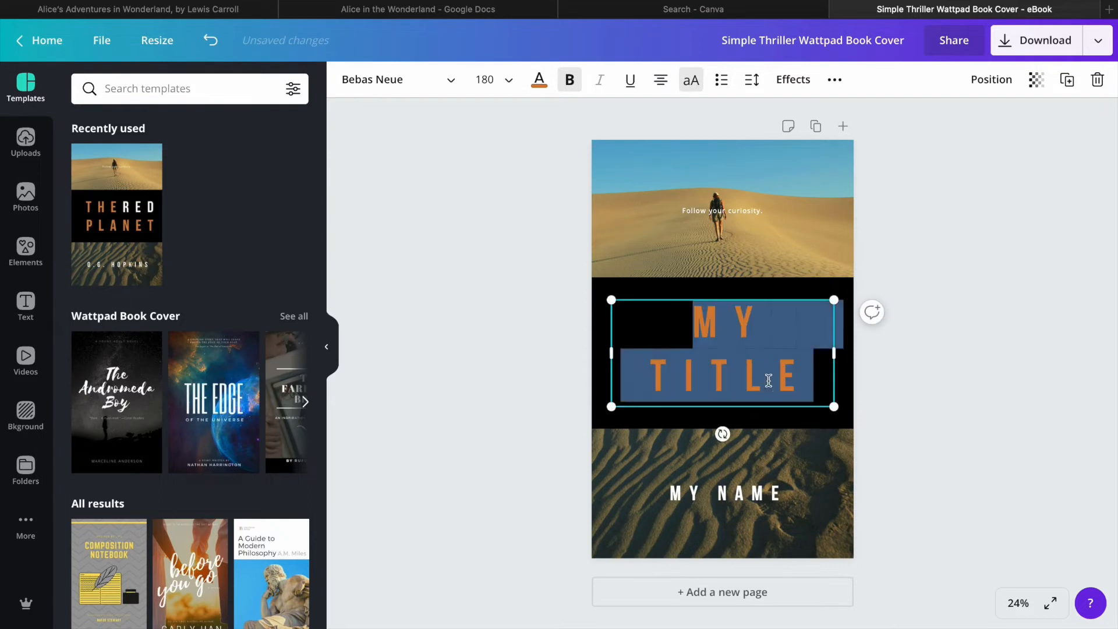
{"action": "left_click", "coordinate": [714, 372]}
{"action": "left_click_drag", "start_coordinate": [651, 372], "coordinate": [799, 372]}
{"action": "left_click", "coordinate": [542, 81]}
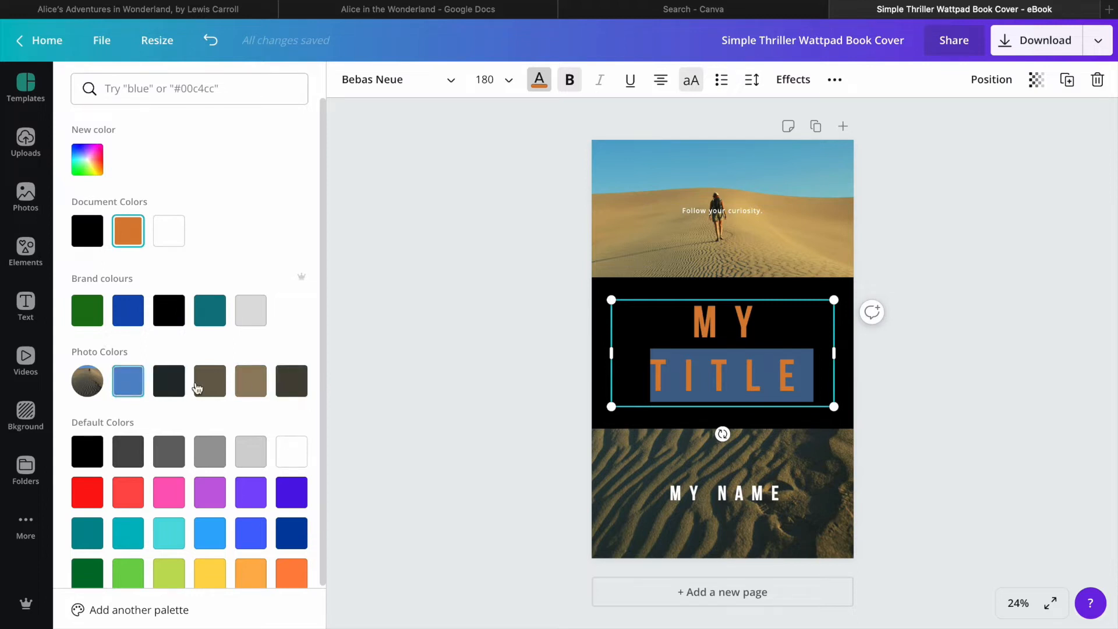
{"action": "left_click", "coordinate": [132, 386]}
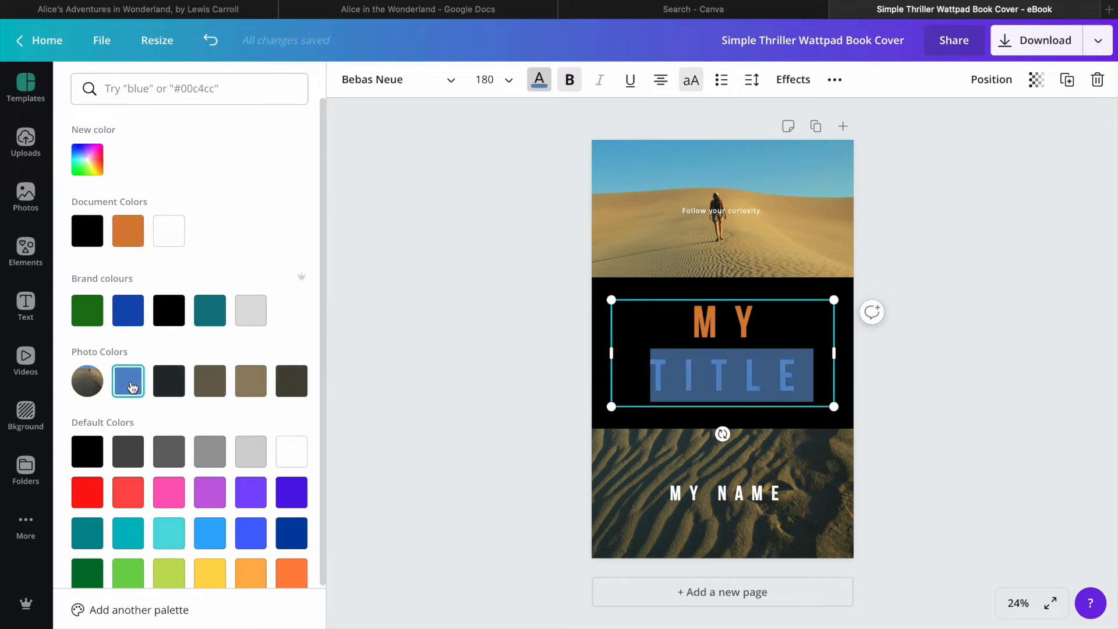
{"action": "left_click", "coordinate": [696, 330]}
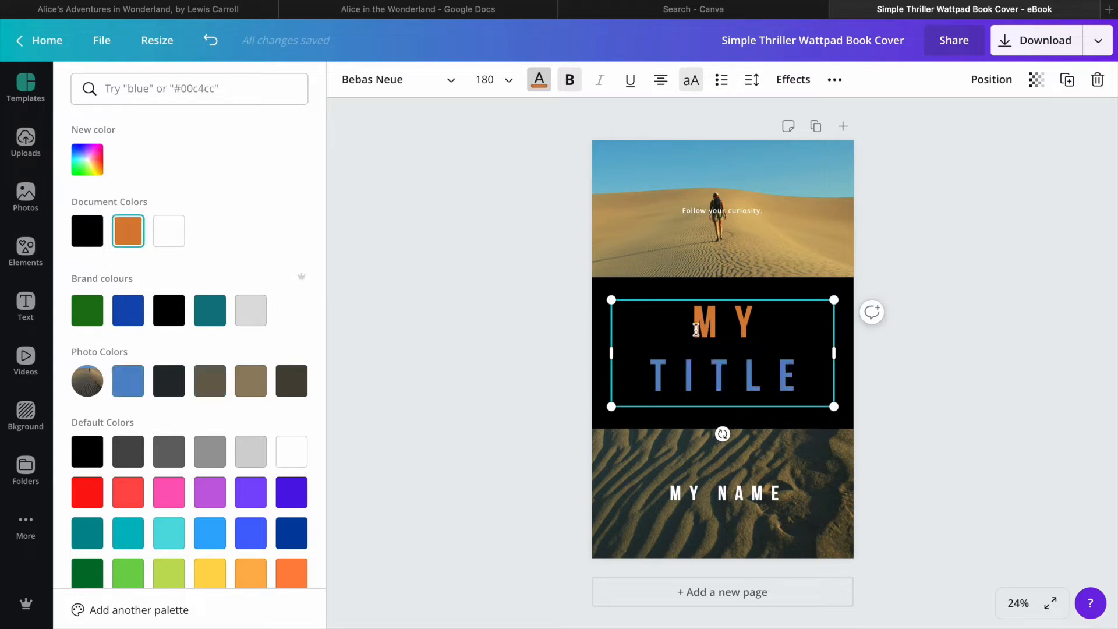
{"action": "left_click", "coordinate": [578, 327]}
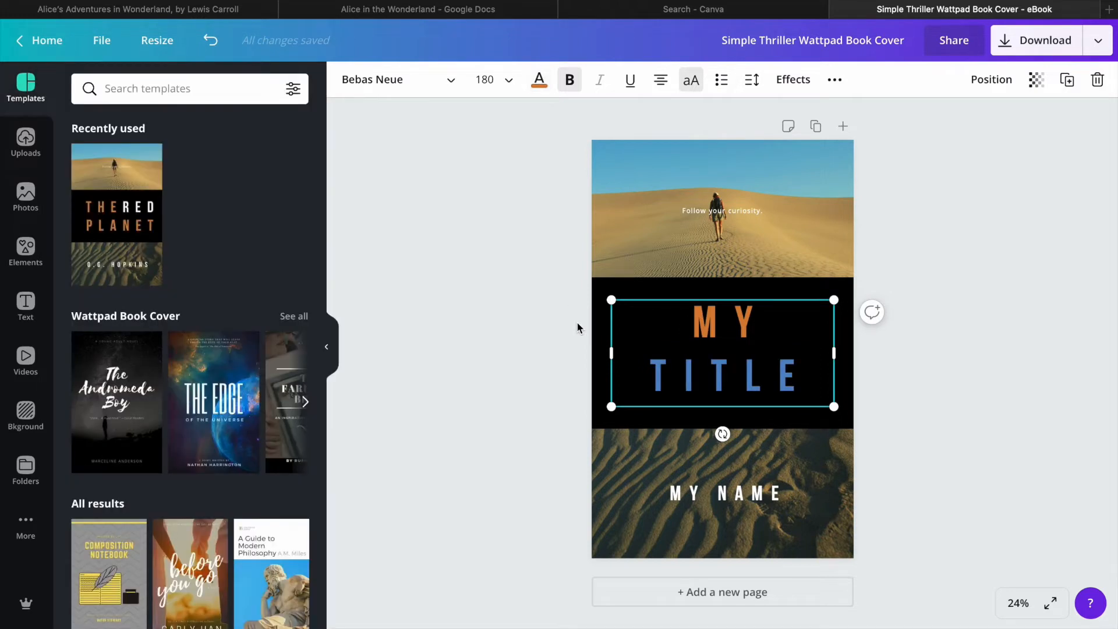
{"action": "left_click", "coordinate": [577, 327]}
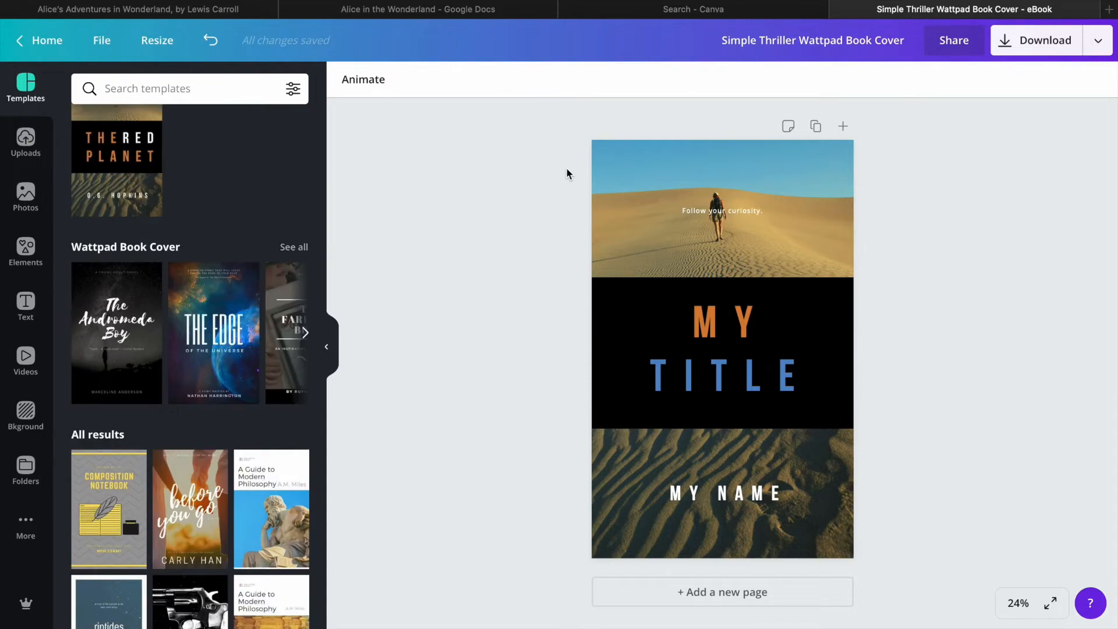
Select the cover's desert background photo and search the photo library for "travel"
{"action": "left_click", "coordinate": [611, 169]}
{"action": "left_click", "coordinate": [645, 166]}
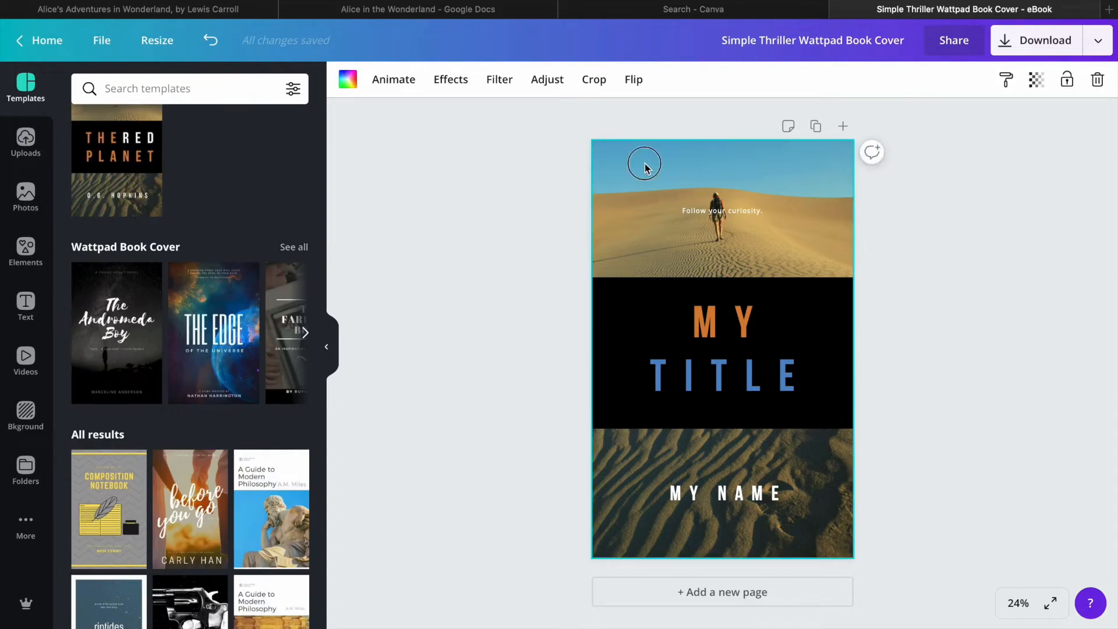
{"action": "left_click", "coordinate": [22, 196]}
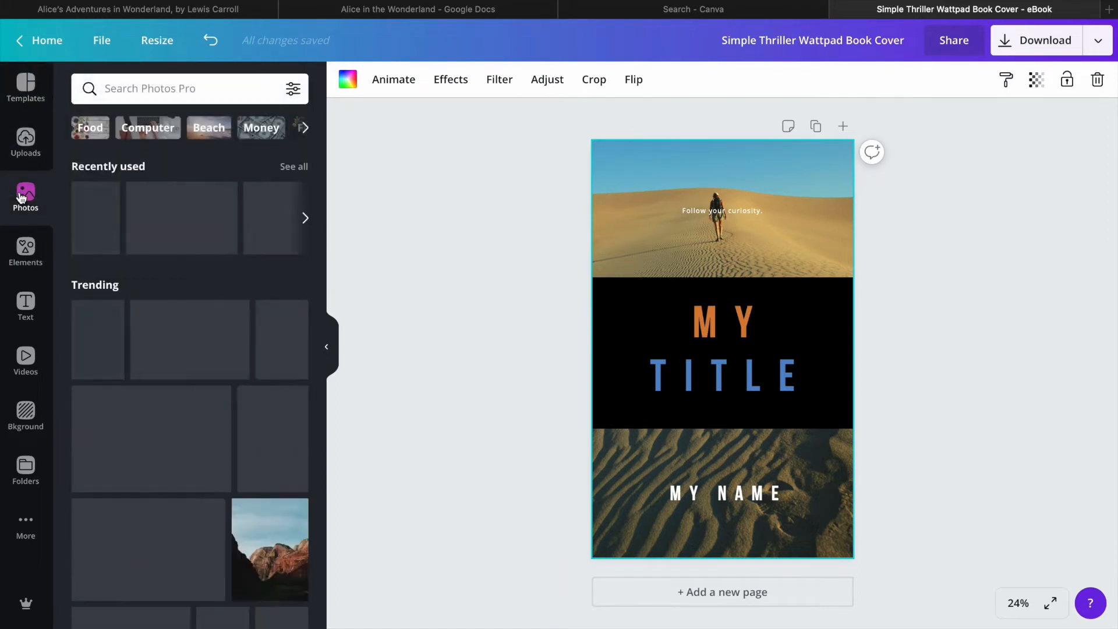
{"action": "left_click", "coordinate": [137, 85]}
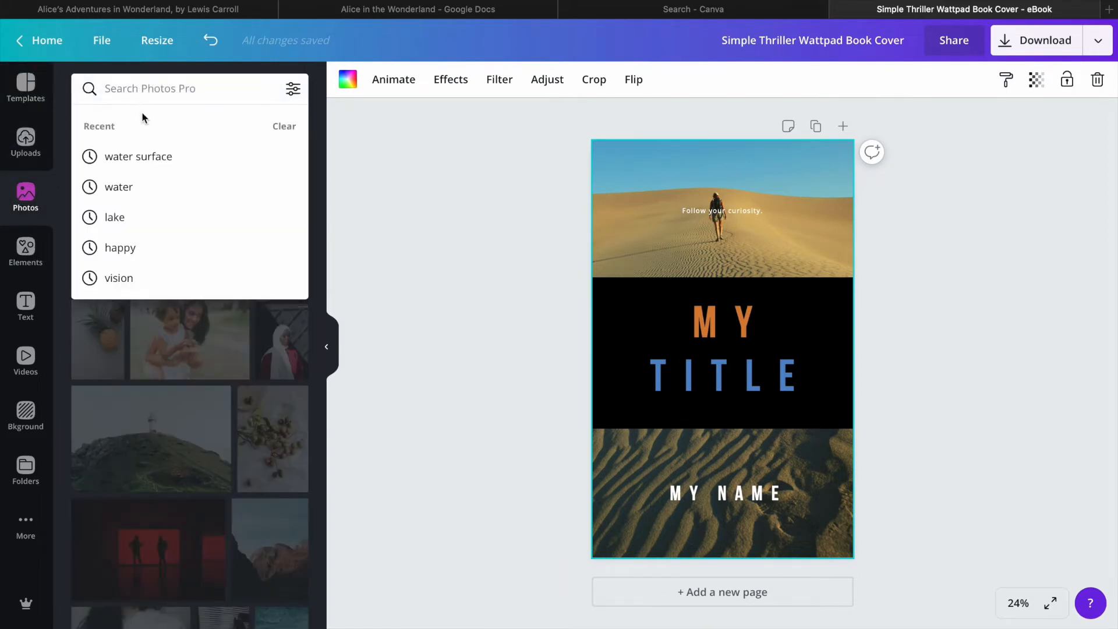
{"action": "left_click", "coordinate": [156, 90]}
{"action": "type", "text": "trave"}
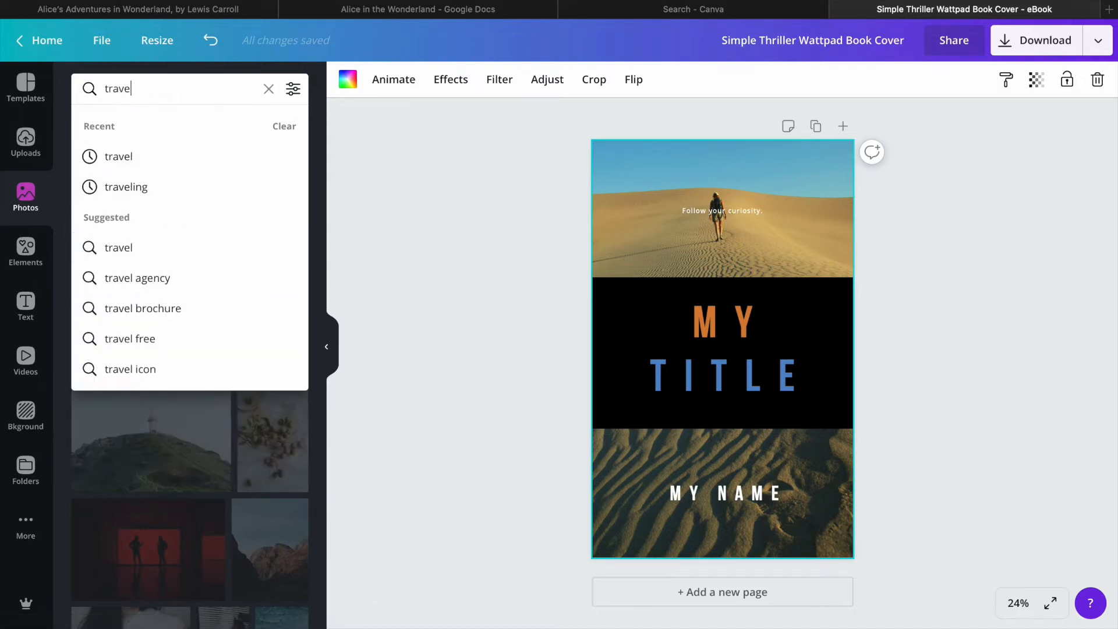
{"action": "type", "text": "l"}
{"action": "key", "text": "Return"}
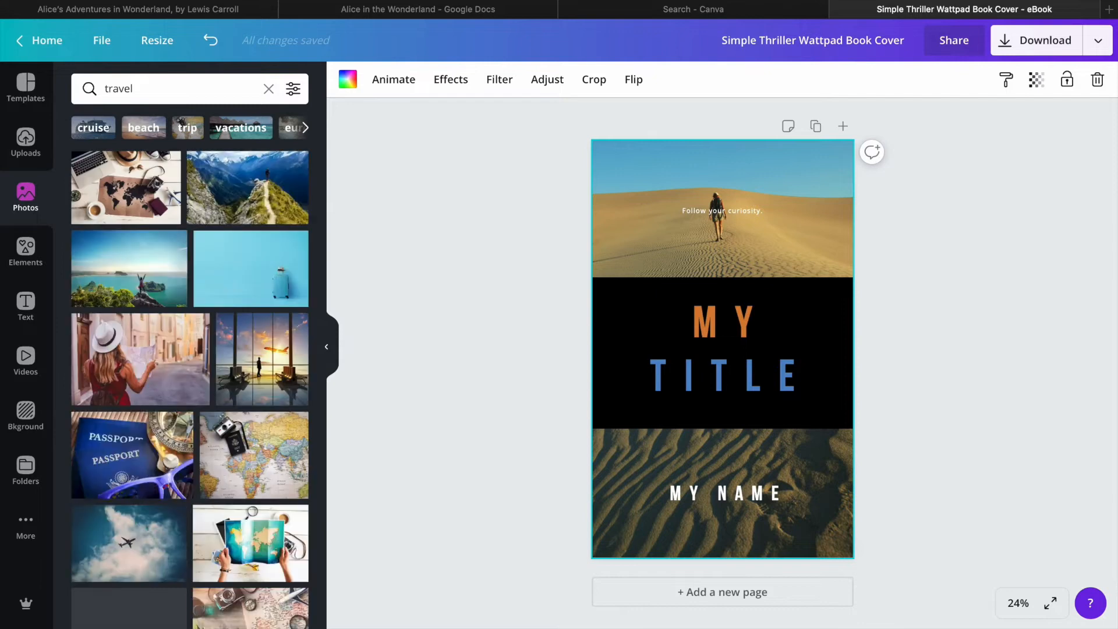
Try the signpost photo as the cover background, and replace it with the woman in a red hat beside a lake
{"action": "scroll", "coordinate": [193, 194], "scroll_direction": "down", "scroll_amount": 15}
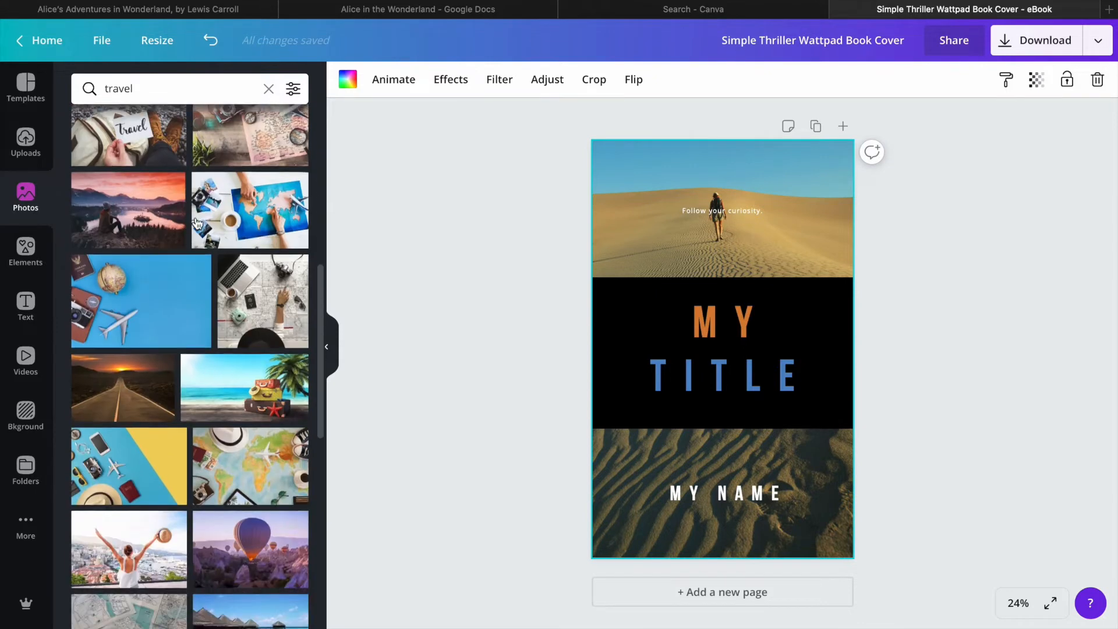
{"action": "scroll", "coordinate": [197, 225], "scroll_direction": "down", "scroll_amount": 6}
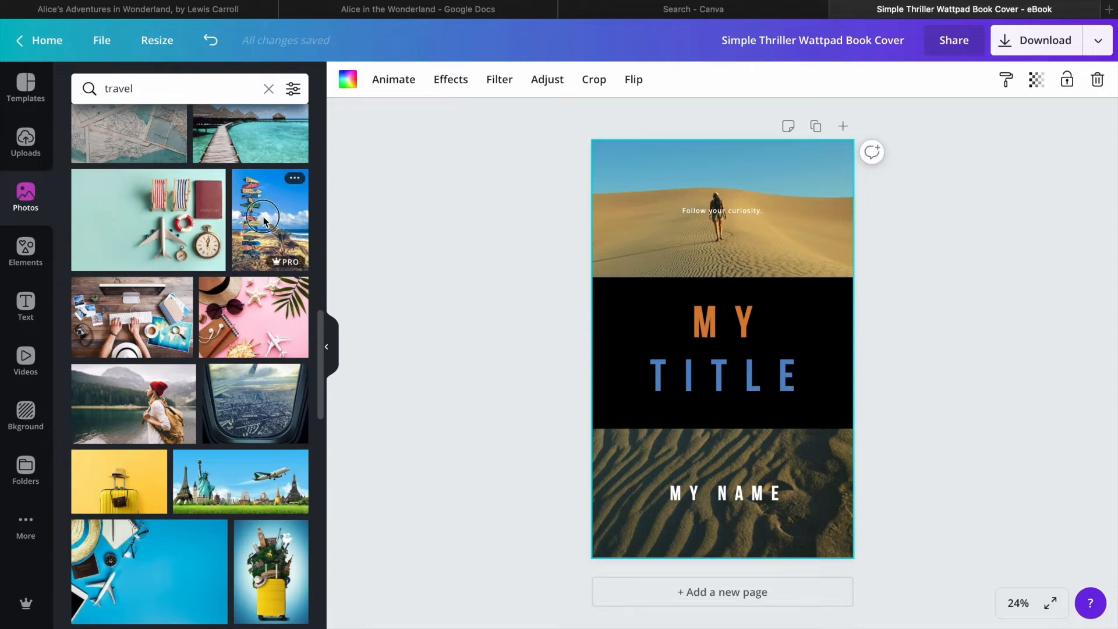
{"action": "left_click_drag", "start_coordinate": [268, 221], "coordinate": [599, 234]}
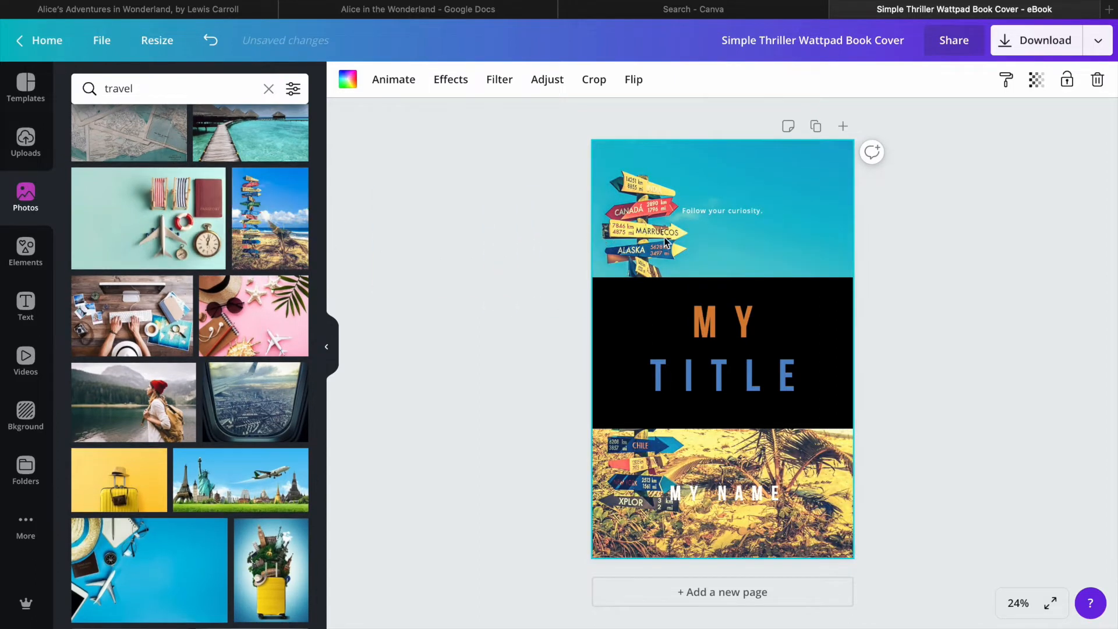
{"action": "left_click_drag", "start_coordinate": [145, 406], "coordinate": [601, 253]}
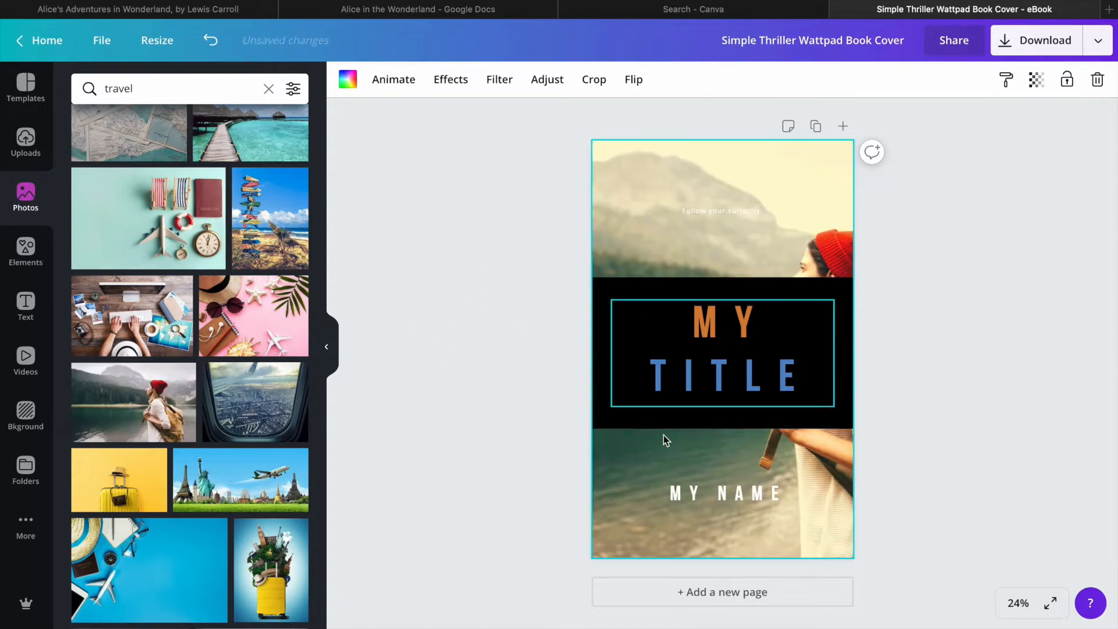
Enlarge the background photo within its crop and shift it left so the woman's head and backpack fall inside the cover
{"action": "double_click", "coordinate": [631, 173]}
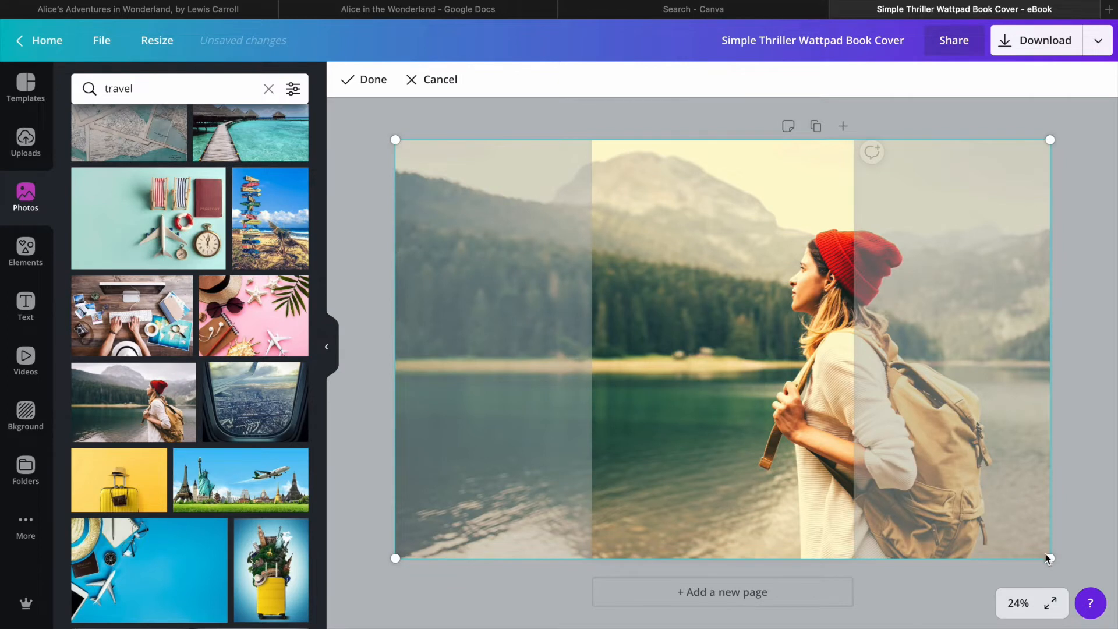
{"action": "left_click_drag", "start_coordinate": [761, 323], "coordinate": [688, 287]}
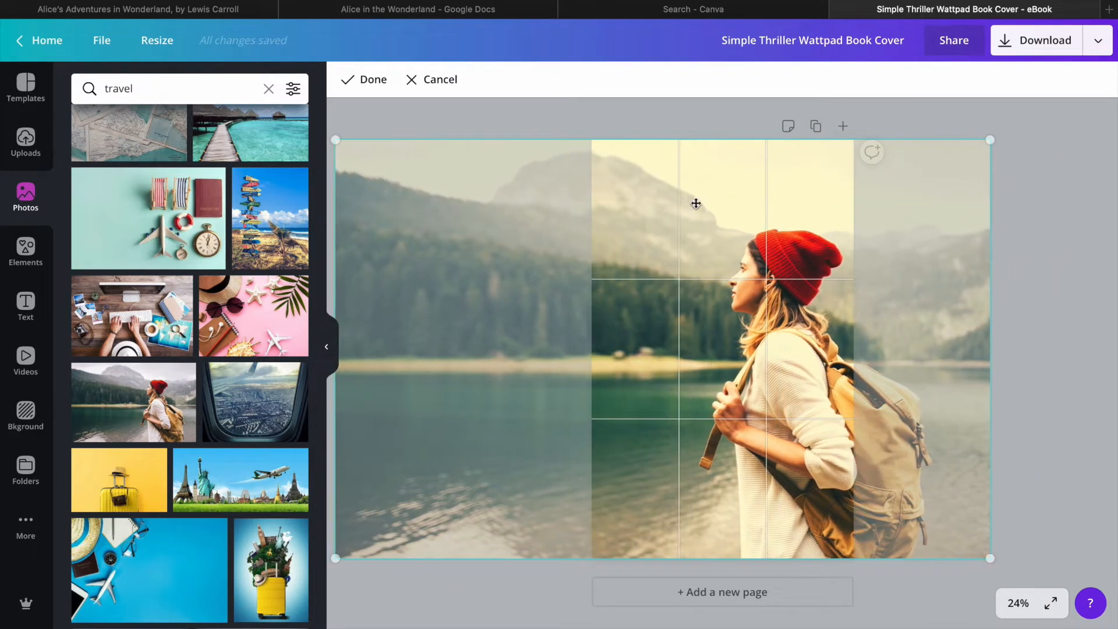
{"action": "left_click_drag", "start_coordinate": [989, 140], "coordinate": [1042, 106]}
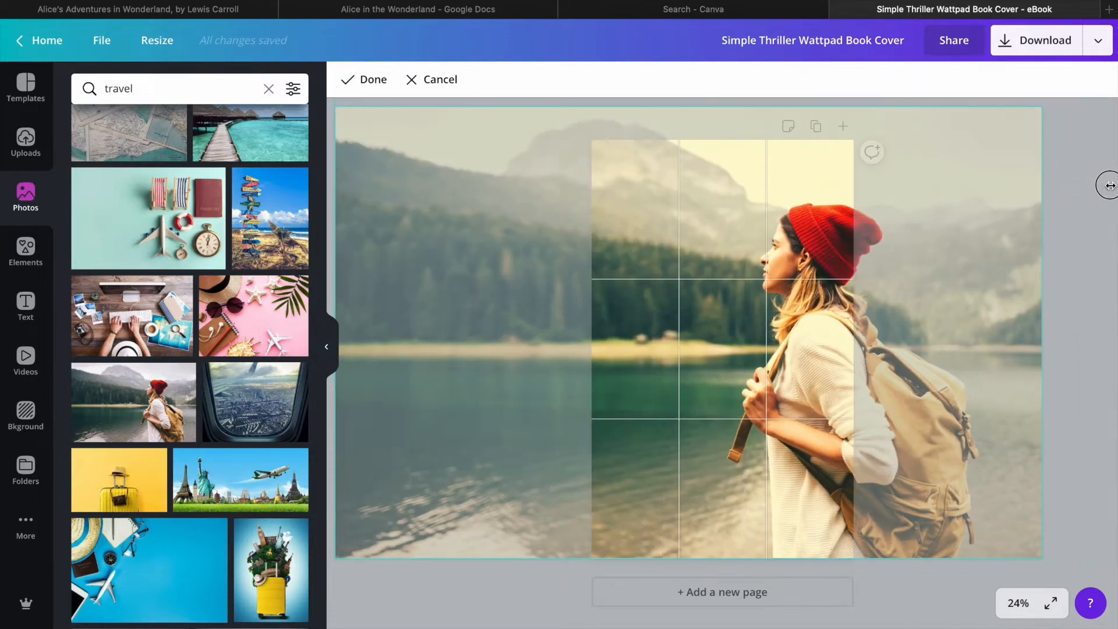
{"action": "left_click_drag", "start_coordinate": [1110, 185], "coordinate": [1117, 154]}
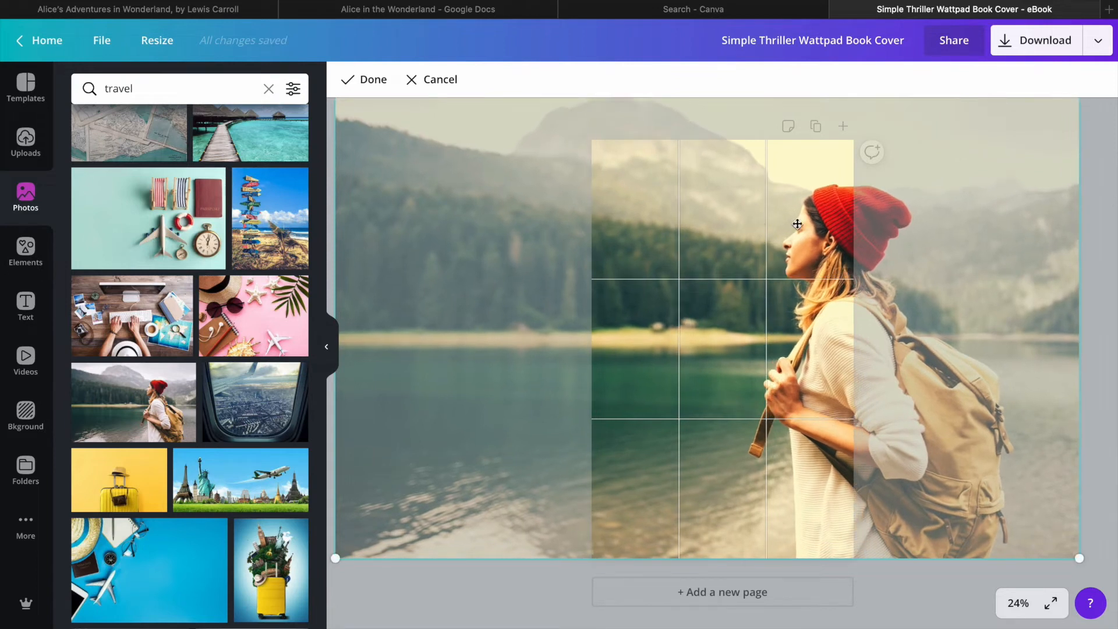
{"action": "left_click_drag", "start_coordinate": [797, 224], "coordinate": [712, 220]}
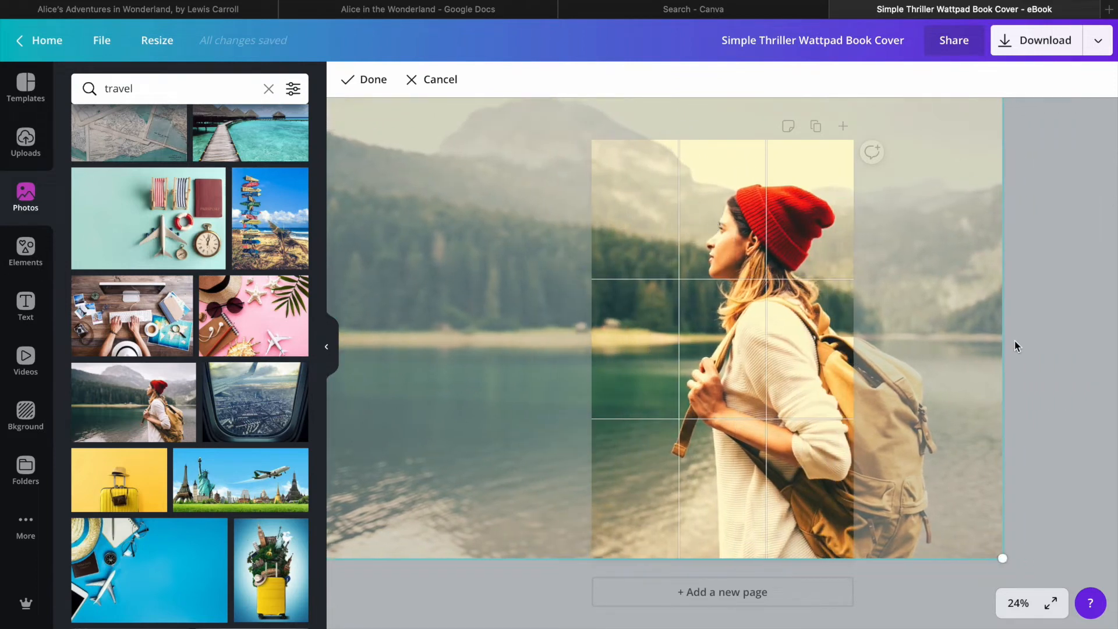
{"action": "left_click", "coordinate": [1032, 330]}
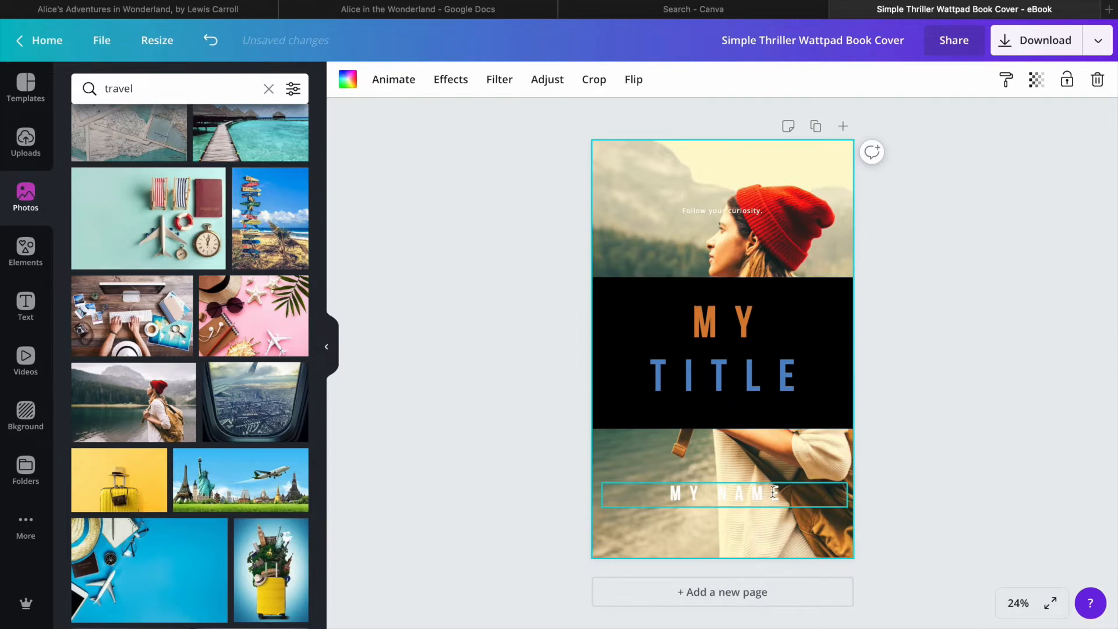
Lower the author name and the title with its black band toward the cover's bottom, trimming the band's left side to the page edge
{"action": "left_click_drag", "start_coordinate": [811, 489], "coordinate": [810, 519]}
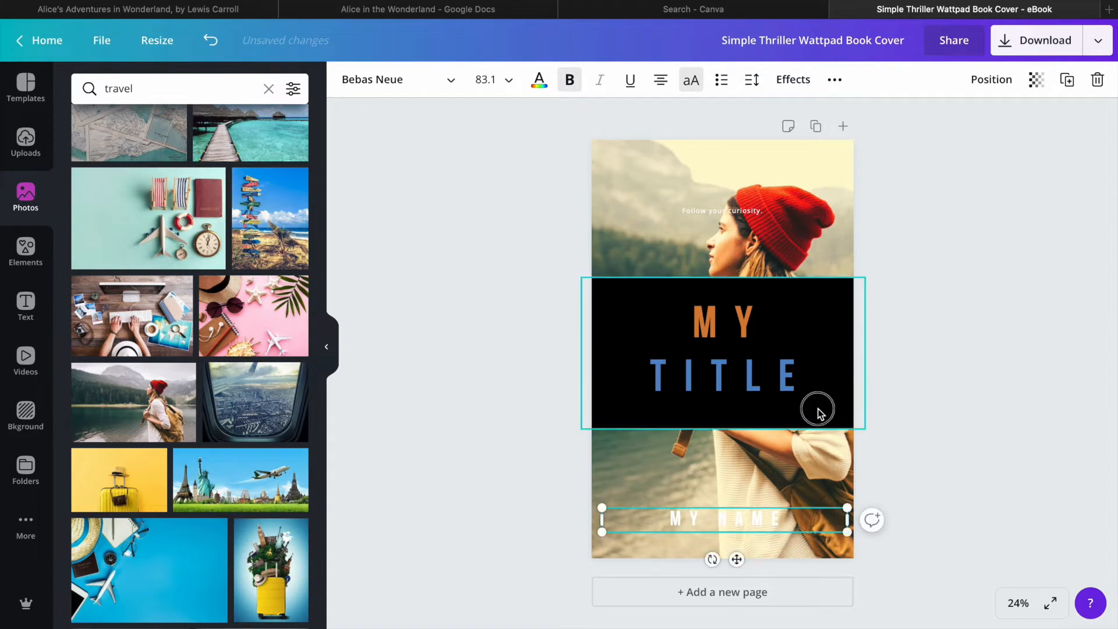
{"action": "left_click", "coordinate": [755, 394]}
{"action": "left_click_drag", "start_coordinate": [813, 293], "coordinate": [802, 369]}
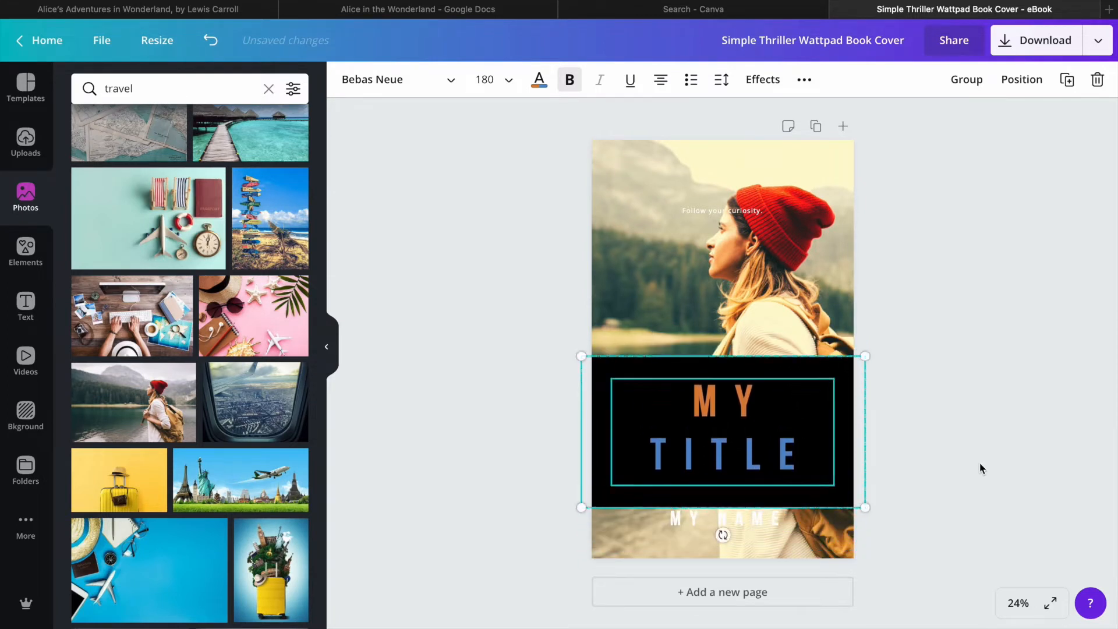
{"action": "left_click_drag", "start_coordinate": [583, 353], "coordinate": [582, 369]}
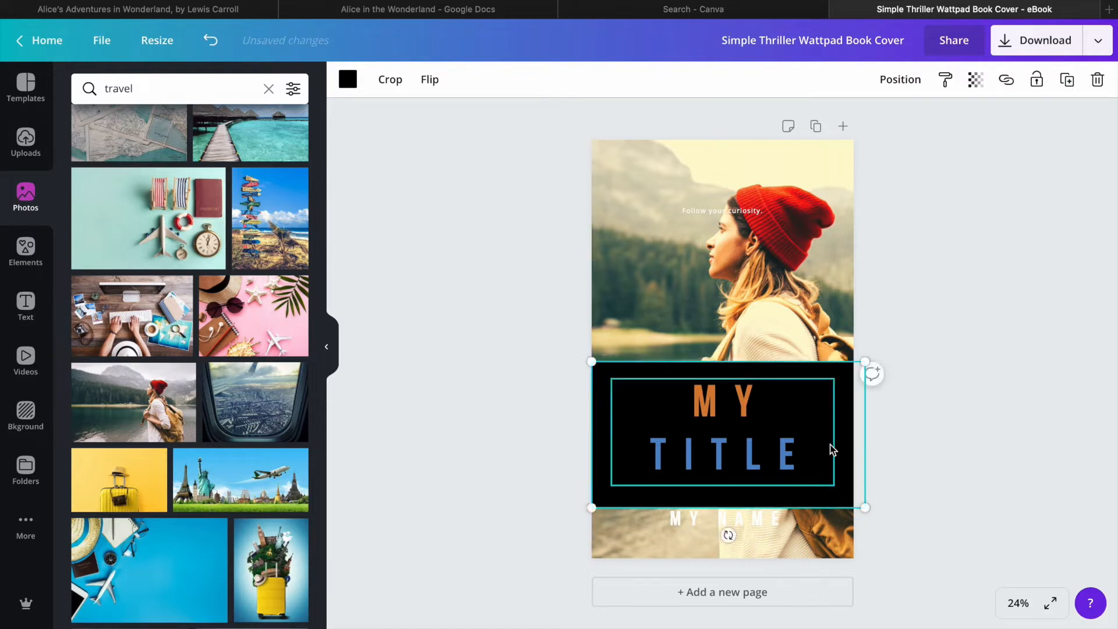
{"action": "left_click", "coordinate": [758, 528]}
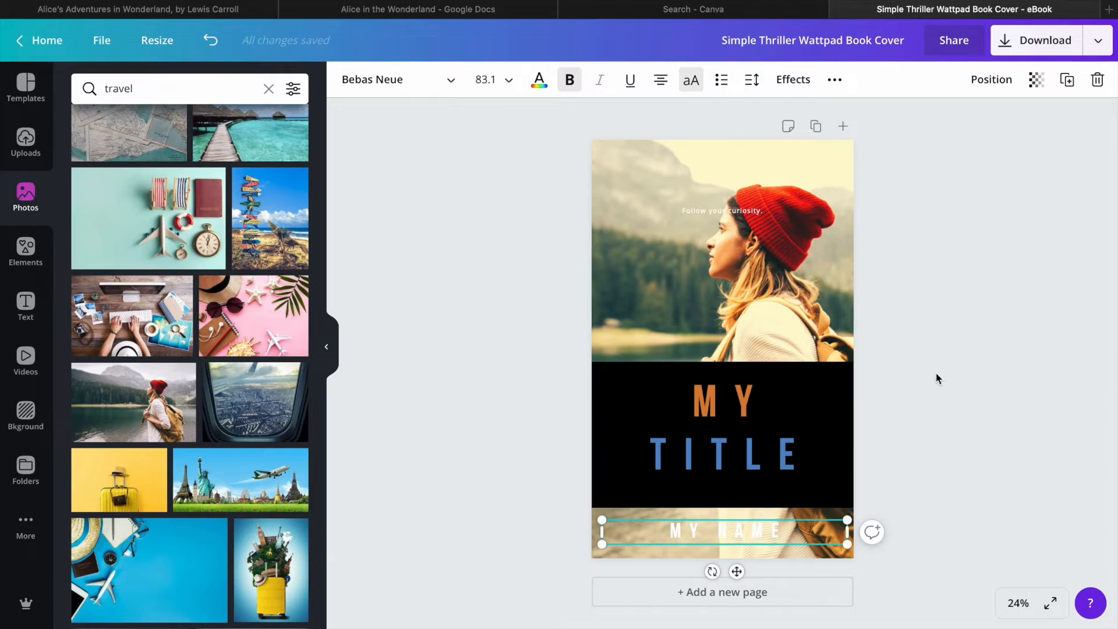
Set the transparency of the black band behind the title to 76
{"action": "left_click", "coordinate": [842, 381]}
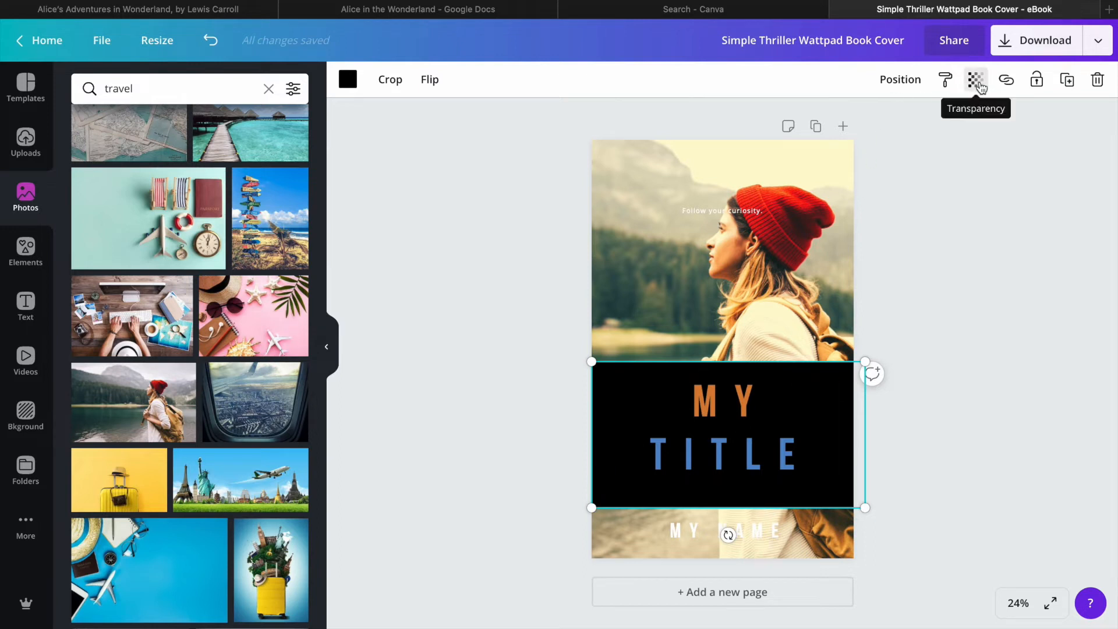
{"action": "left_click", "coordinate": [978, 85]}
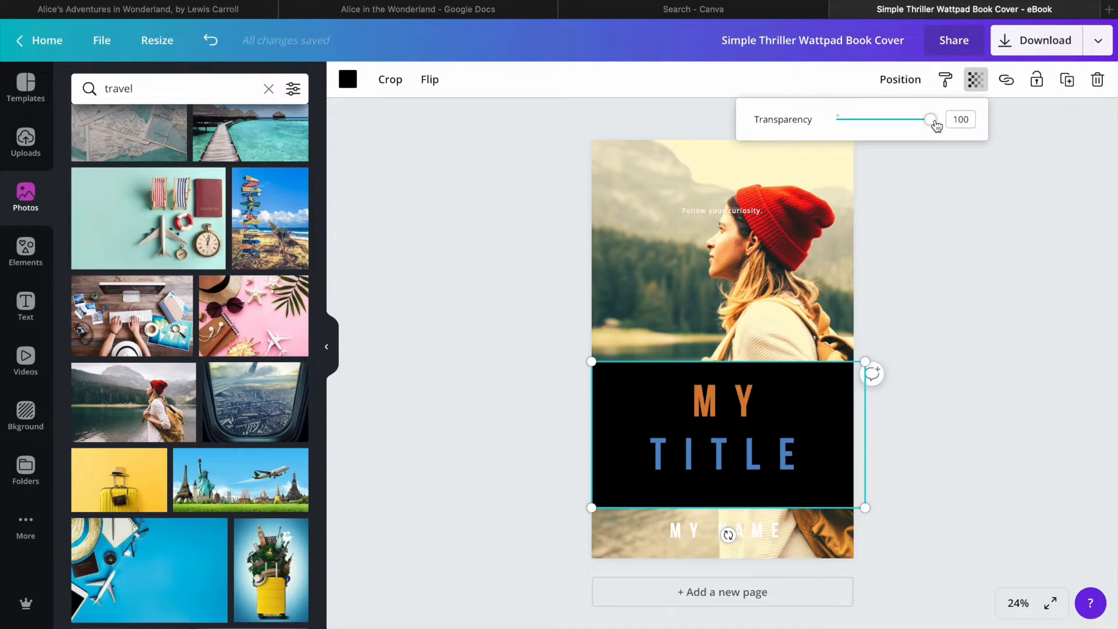
{"action": "left_click_drag", "start_coordinate": [936, 125], "coordinate": [906, 121]}
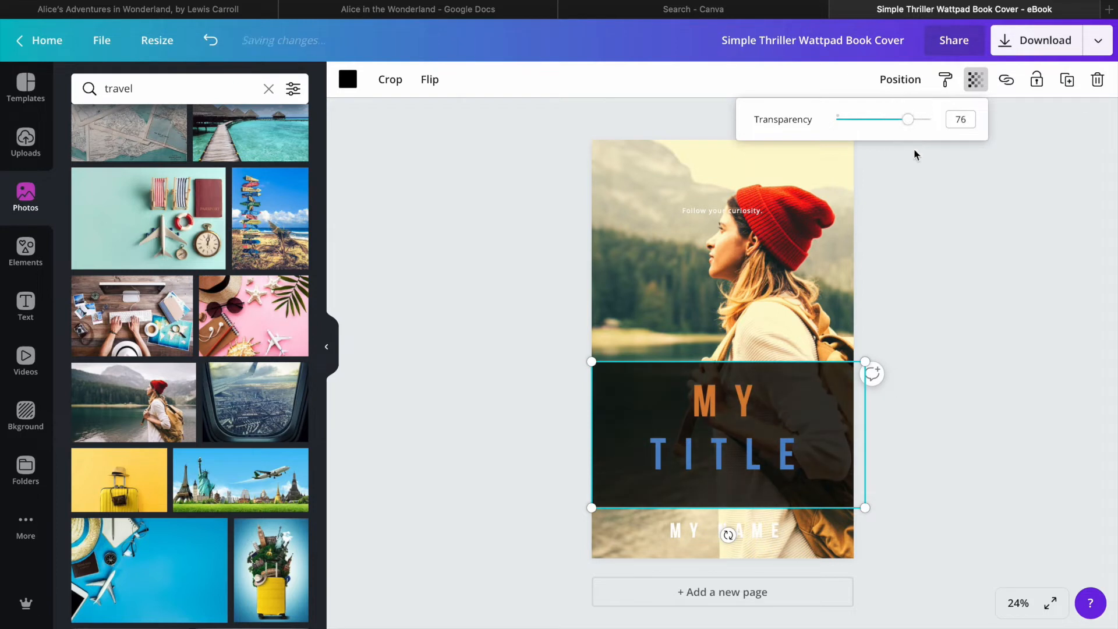
{"action": "left_click", "coordinate": [942, 236]}
Color the "MY NAME" author line dark red from the photo colors, after trying black and dark green
{"action": "left_click", "coordinate": [755, 531]}
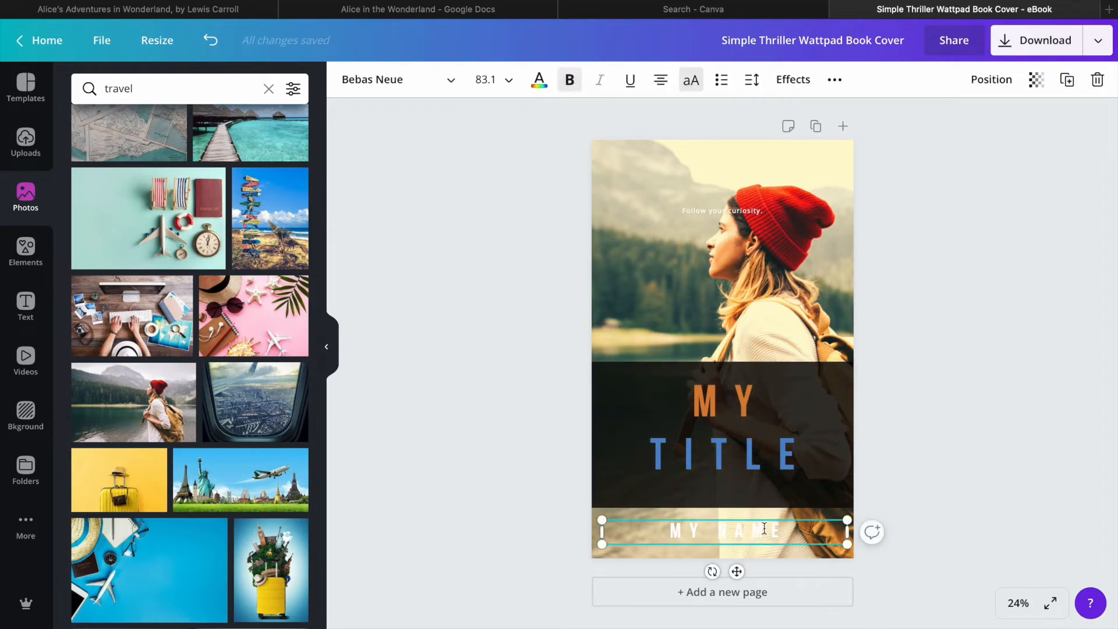
{"action": "left_click", "coordinate": [540, 83]}
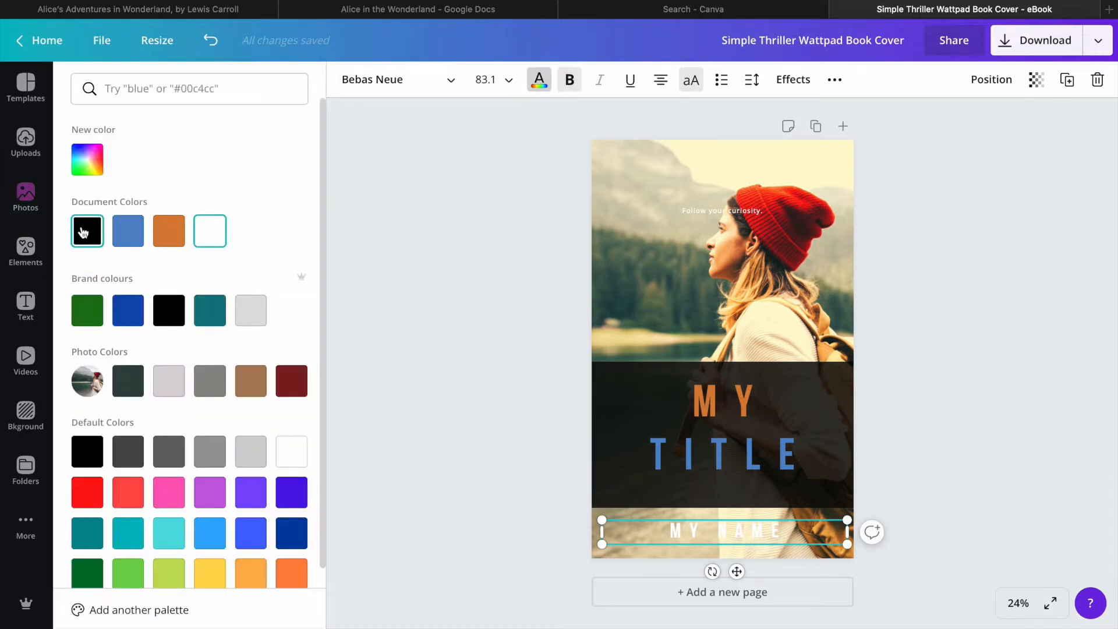
{"action": "left_click", "coordinate": [83, 232]}
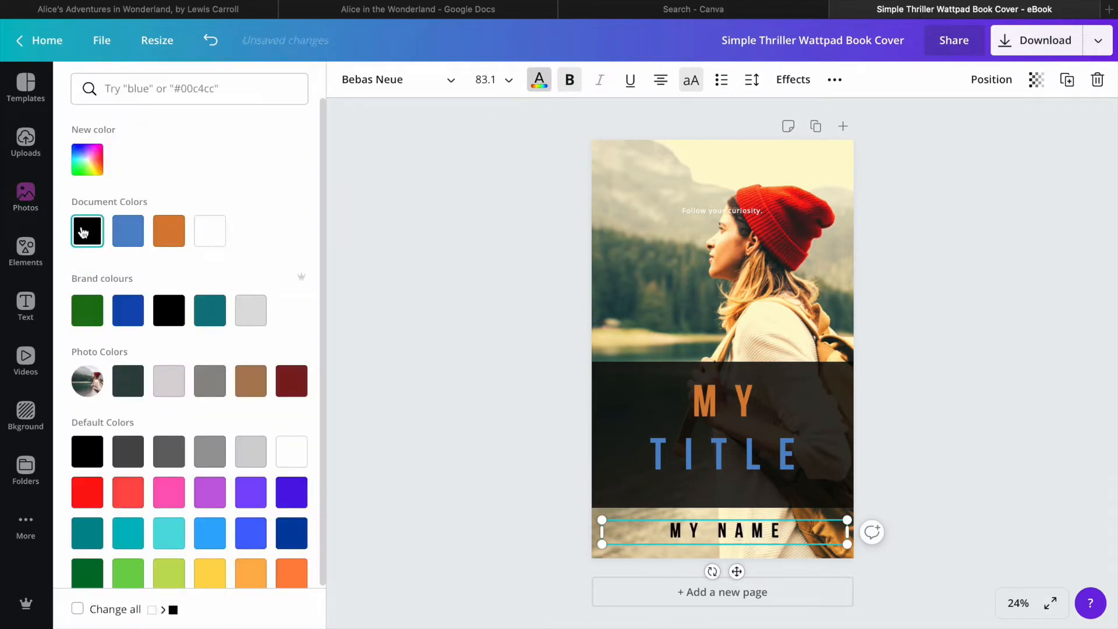
{"action": "left_click", "coordinate": [124, 377]}
{"action": "left_click", "coordinate": [291, 388]}
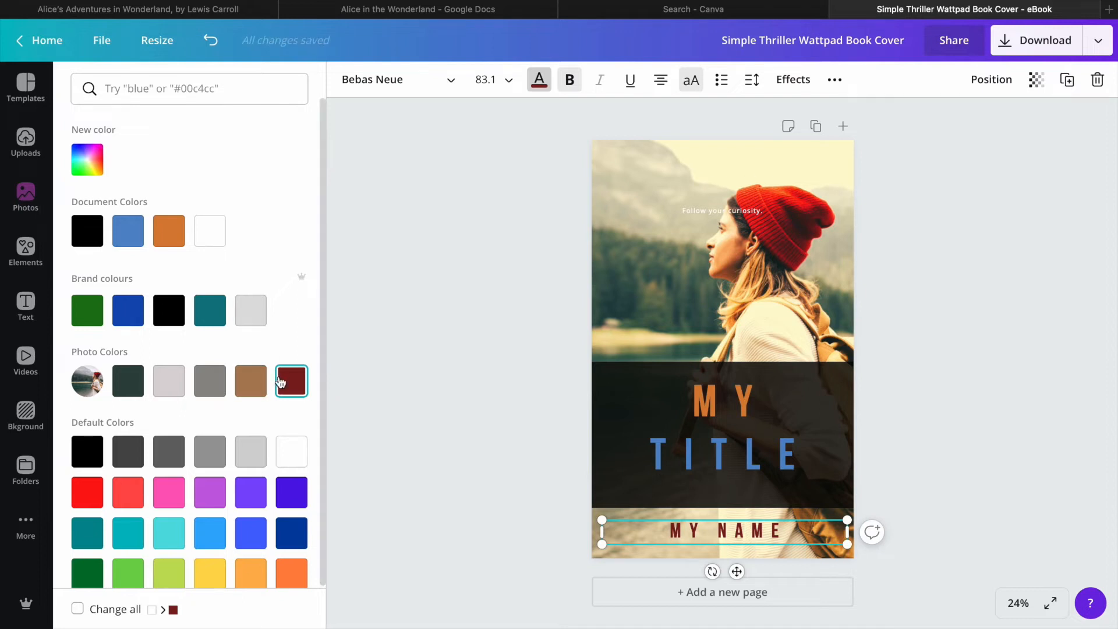
Color the whole title light grey from the photo colors, trying the darker grey on the word "TITLE" before restoring light grey
{"action": "left_click", "coordinate": [673, 456]}
{"action": "left_click", "coordinate": [169, 382]}
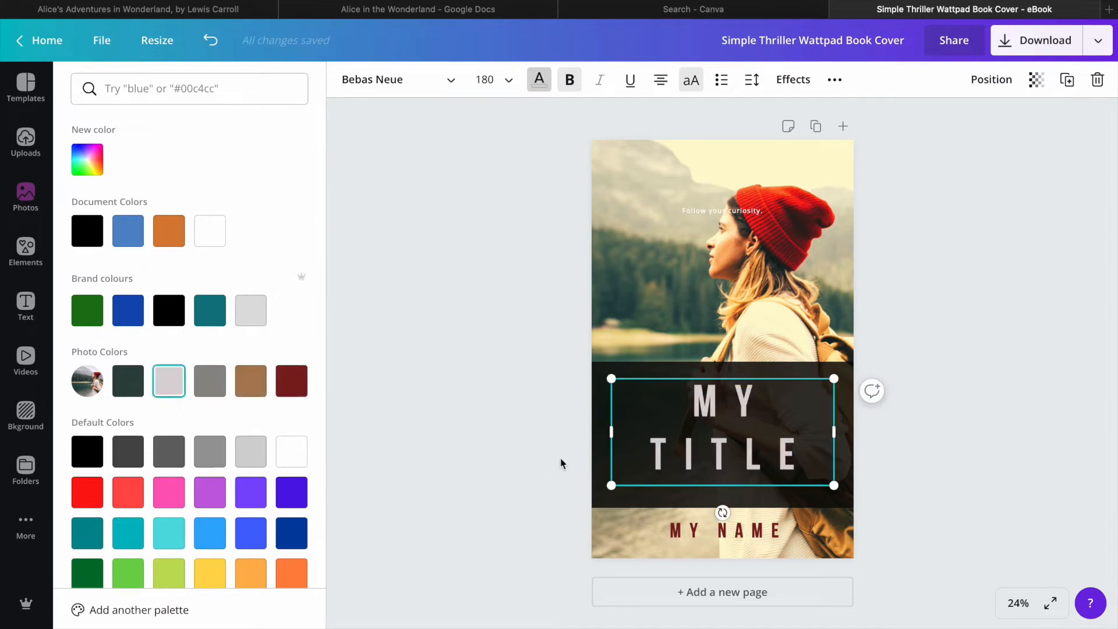
{"action": "left_click", "coordinate": [743, 461]}
{"action": "double_click", "coordinate": [706, 452]}
{"action": "left_click", "coordinate": [218, 393]}
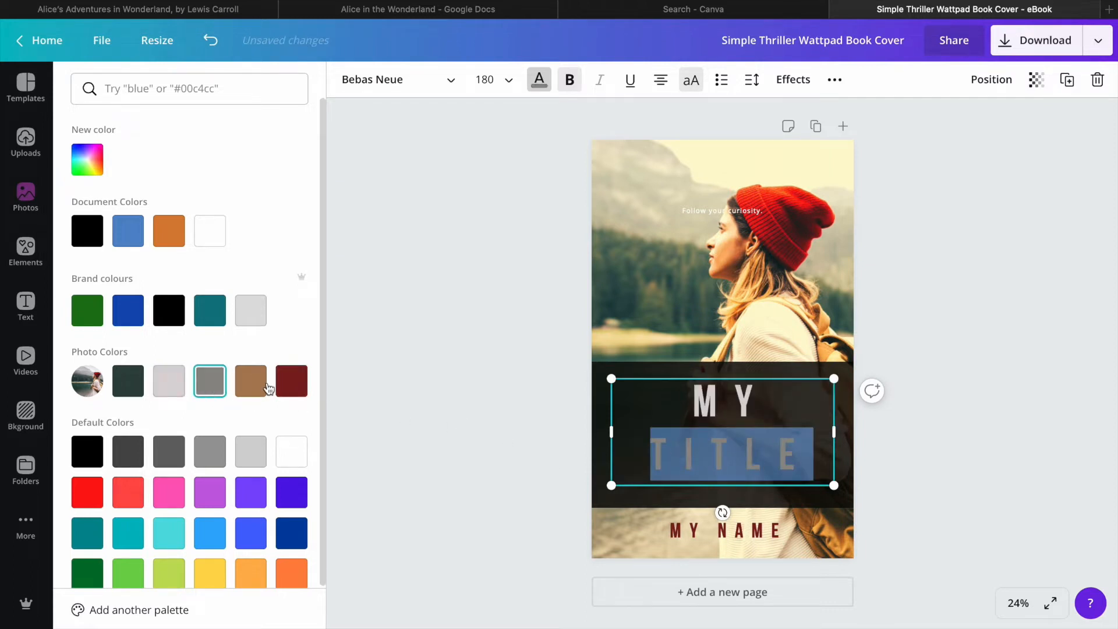
{"action": "left_click", "coordinate": [169, 382]}
Color only the word "MY" in the title with the brown from the photo colors
{"action": "double_click", "coordinate": [701, 403]}
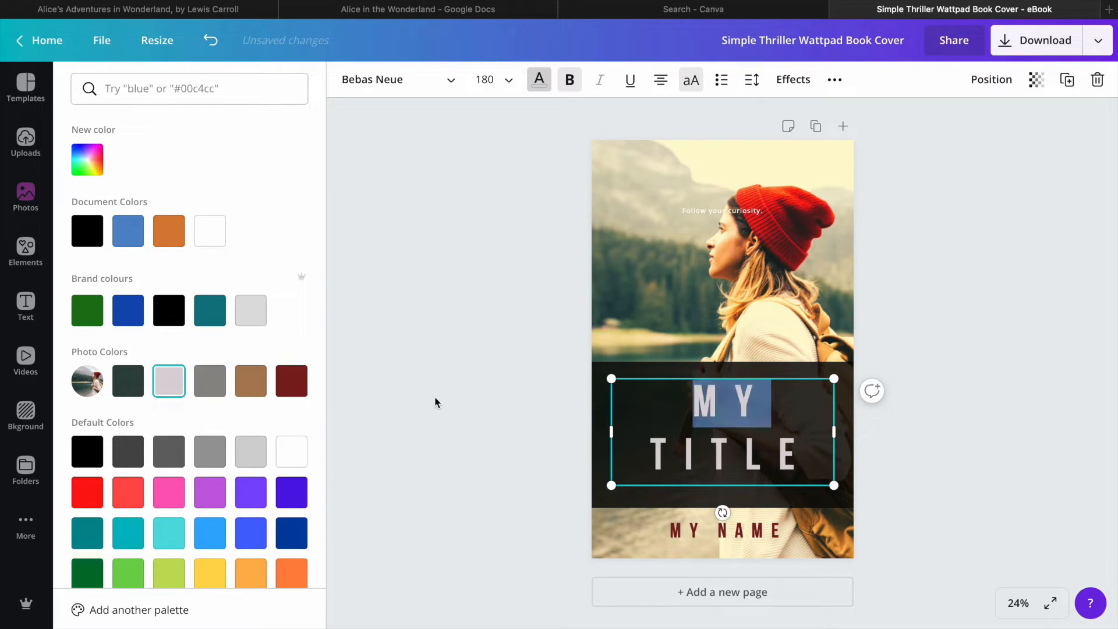
{"action": "left_click", "coordinate": [251, 389]}
{"action": "left_click", "coordinate": [432, 401]}
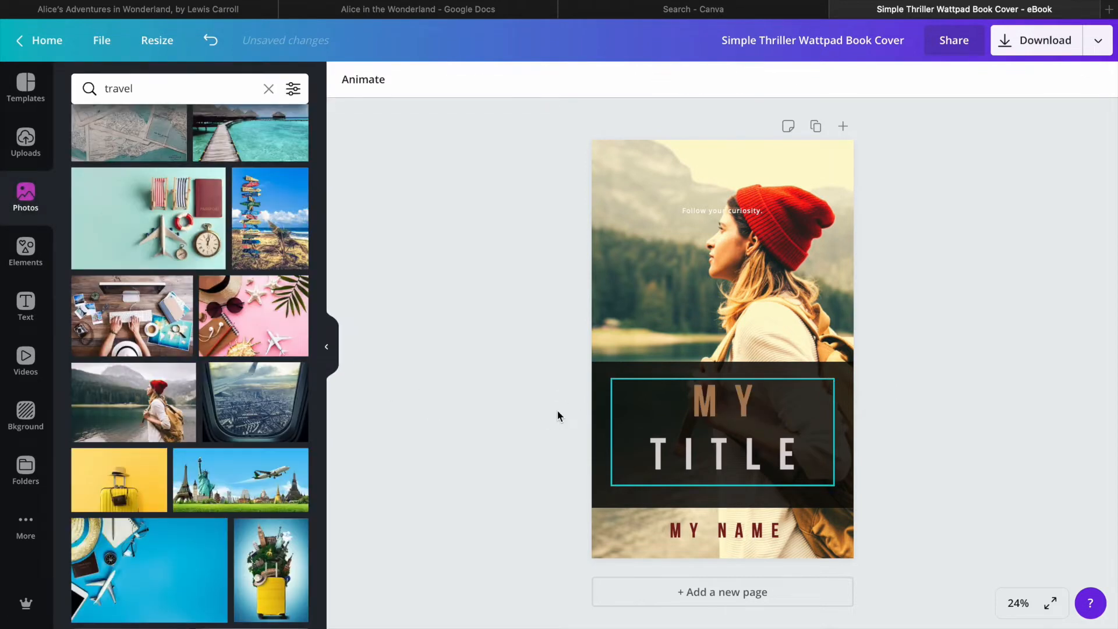
Delete the "Follow your curiosity." tagline from the upper part of the cover
{"action": "left_click_drag", "start_coordinate": [688, 215], "coordinate": [703, 169]}
{"action": "key", "text": "BackSpace"}
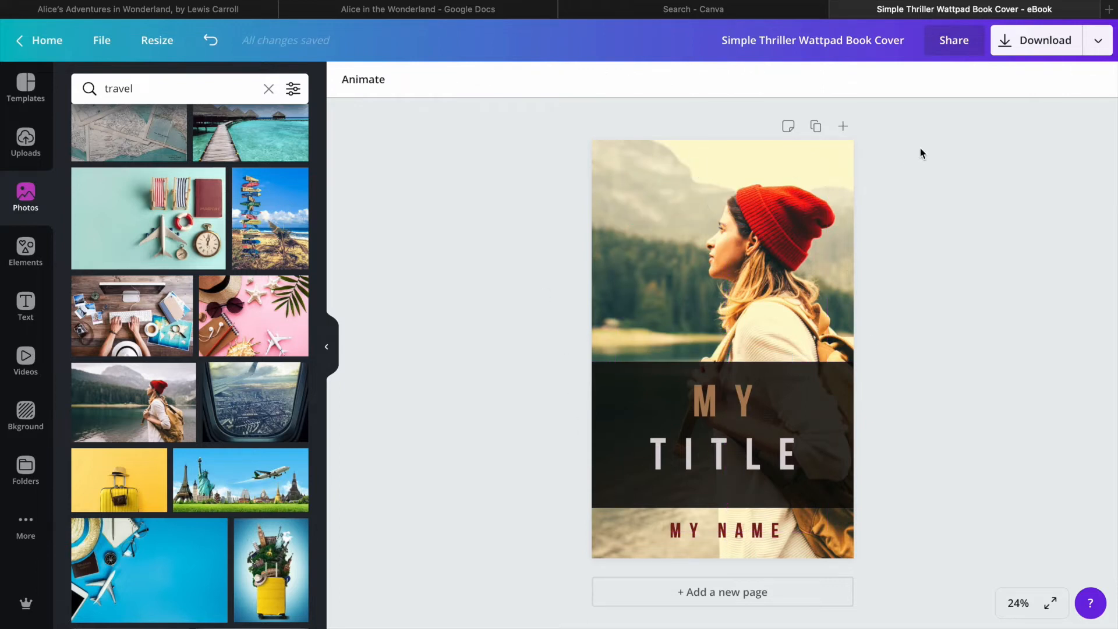
Review the file types offered for downloading the cover, keep PDF Standard, and close the download options without downloading
{"action": "left_click", "coordinate": [1051, 47]}
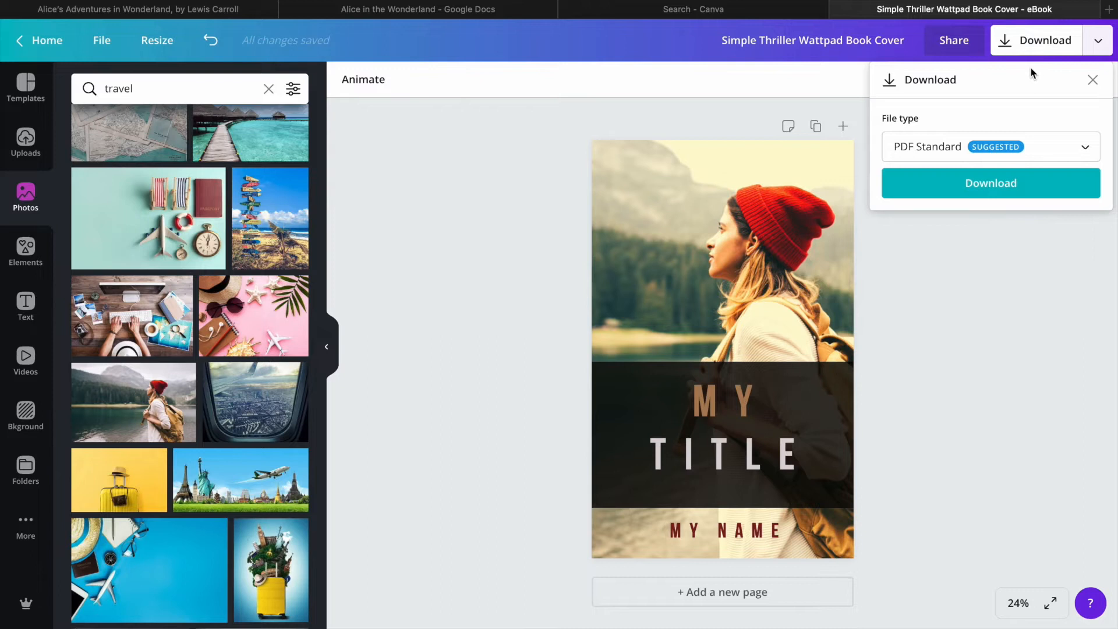
{"action": "left_click", "coordinate": [1066, 153]}
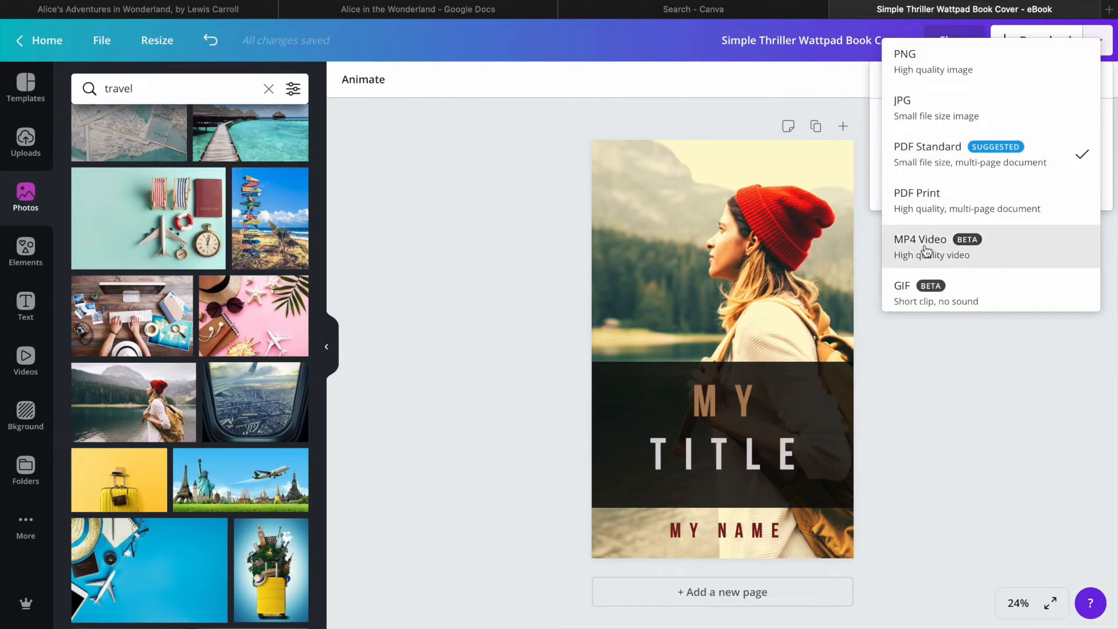
{"action": "left_click", "coordinate": [922, 166]}
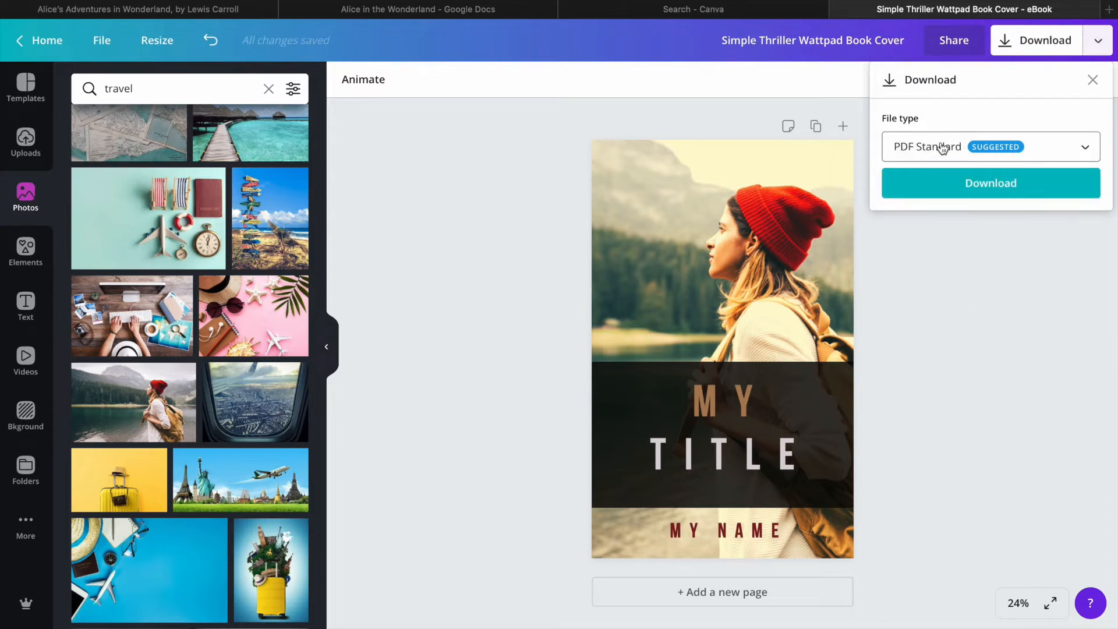
{"action": "left_click", "coordinate": [927, 239]}
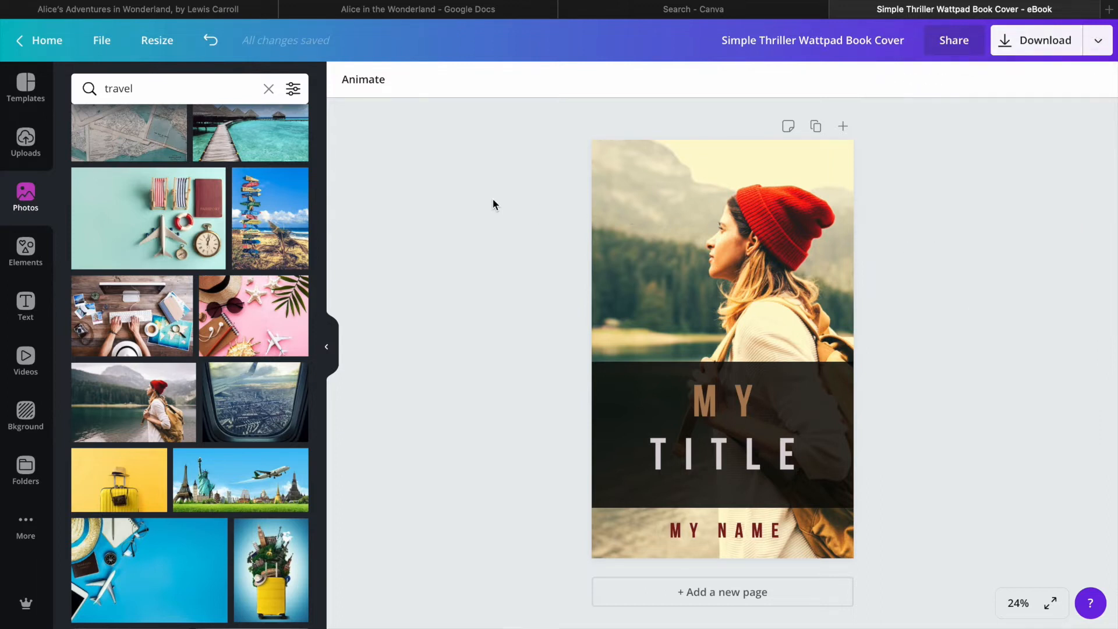
Download the book cover as a JPG at 1x size and 80% quality
{"action": "left_click", "coordinate": [1012, 46]}
{"action": "left_click", "coordinate": [950, 145]}
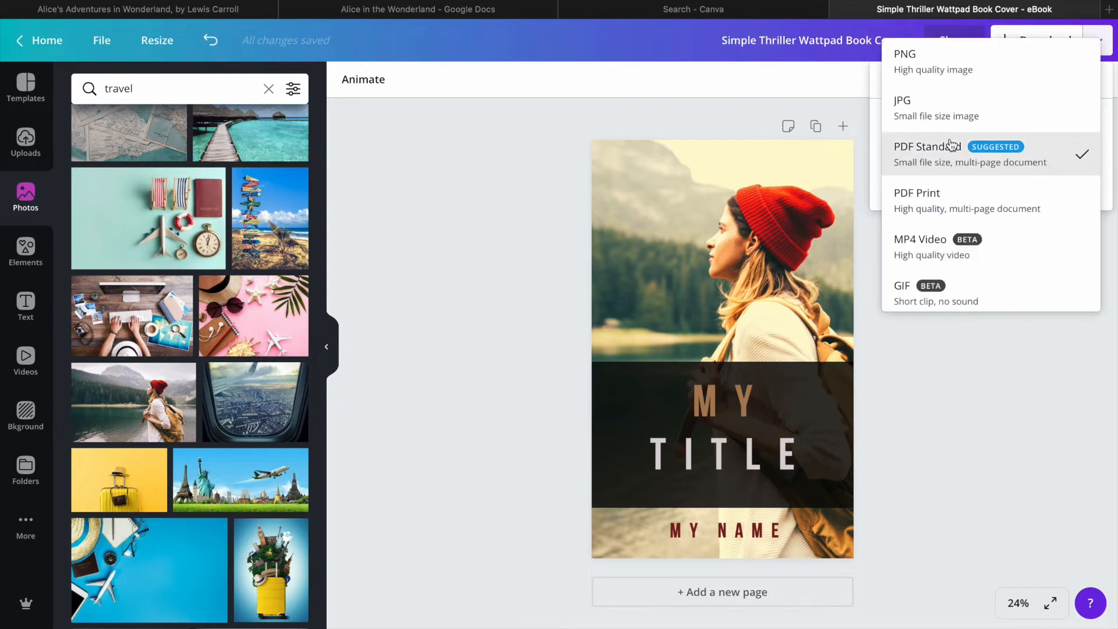
{"action": "left_click", "coordinate": [916, 116]}
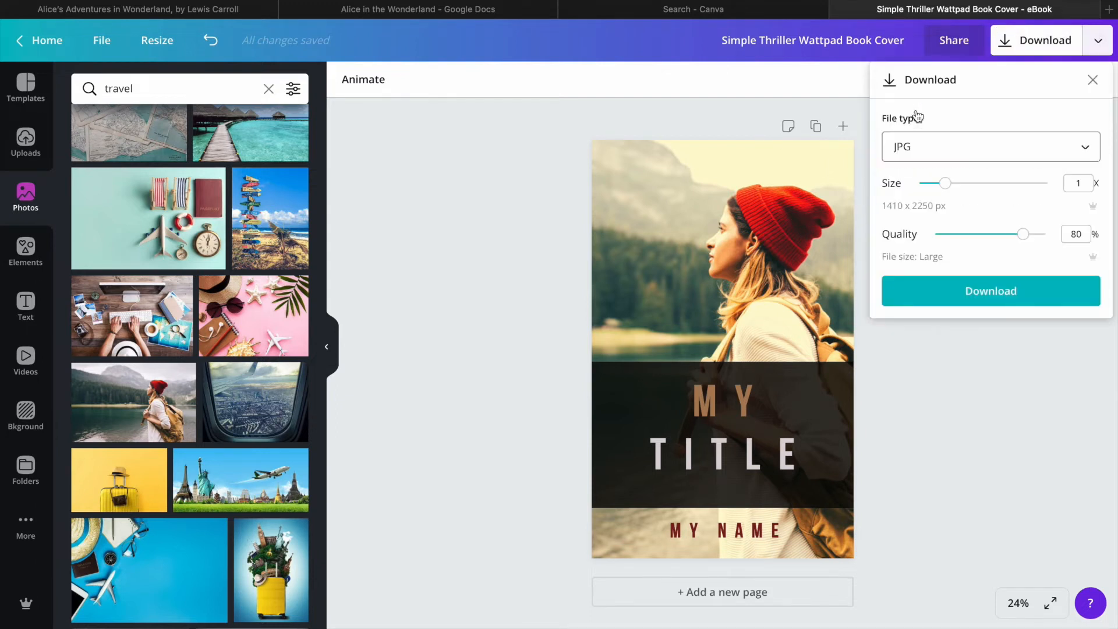
{"action": "left_click", "coordinate": [960, 286]}
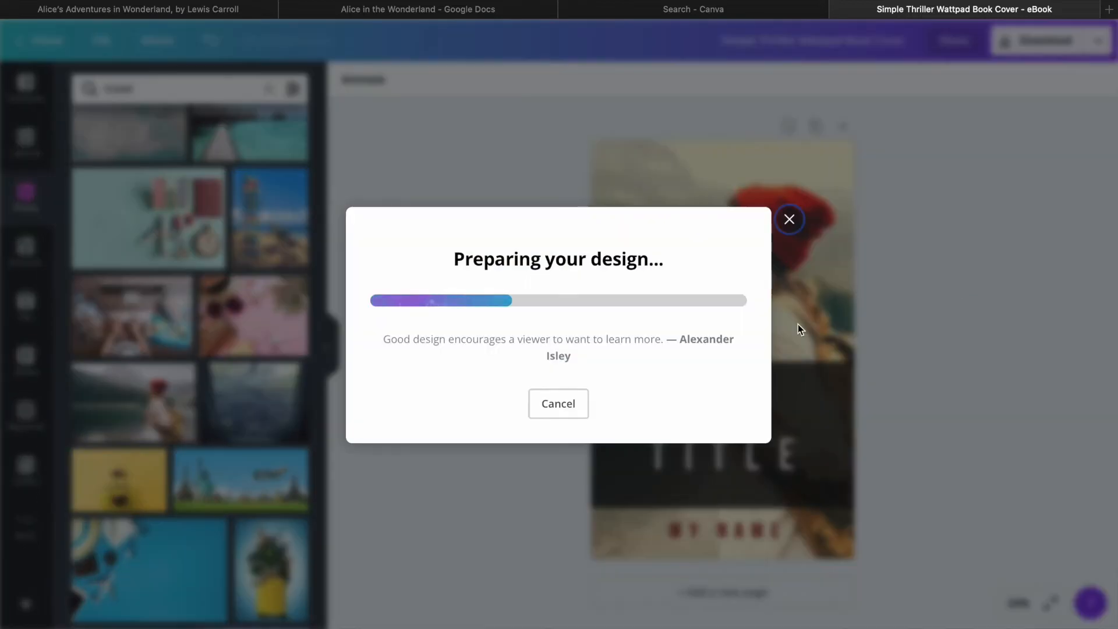
{"action": "left_click", "coordinate": [489, 441]}
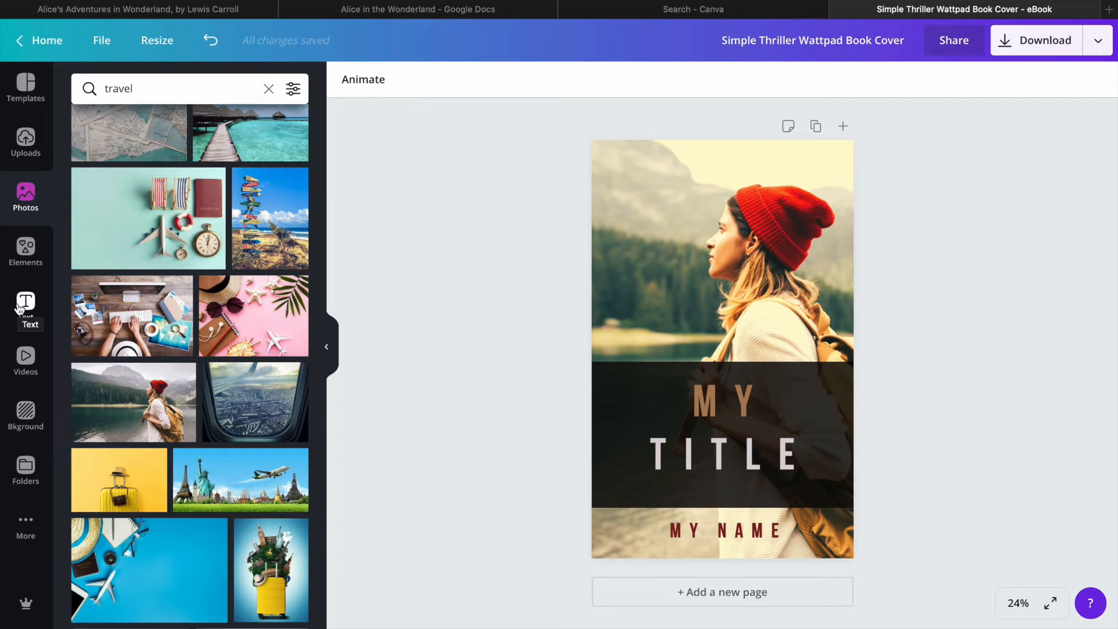
Look through the elements, text, videos, background, photos and templates offered for the design
{"action": "left_click", "coordinate": [22, 267]}
{"action": "left_click", "coordinate": [25, 308]}
{"action": "left_click", "coordinate": [25, 361]}
{"action": "left_click", "coordinate": [30, 408]}
{"action": "left_click", "coordinate": [26, 365]}
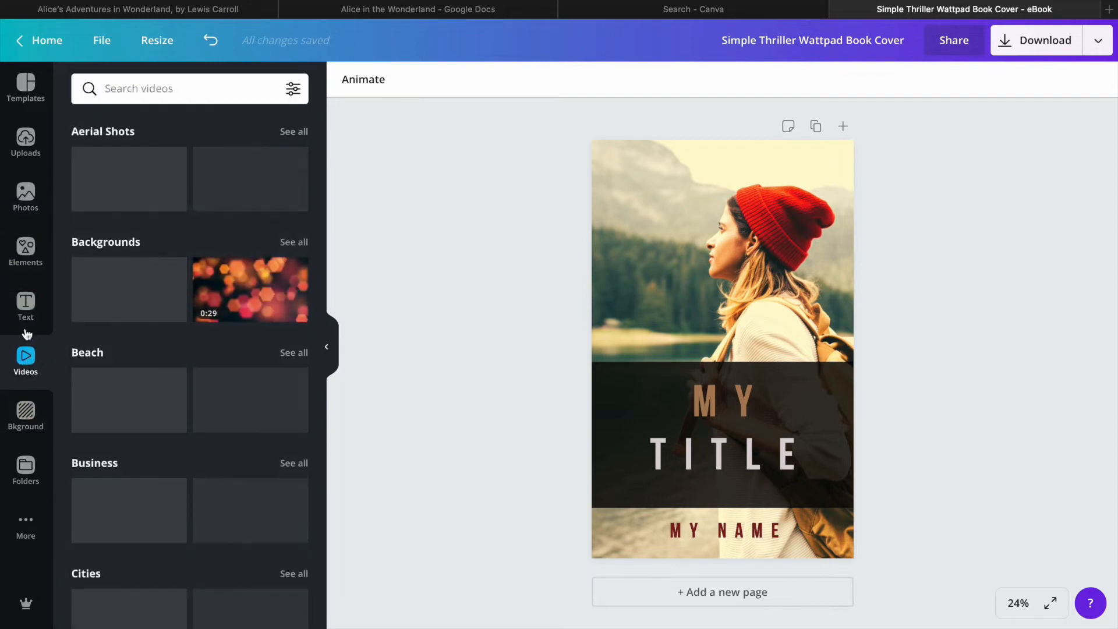
{"action": "left_click", "coordinate": [25, 310]}
{"action": "left_click", "coordinate": [26, 197]}
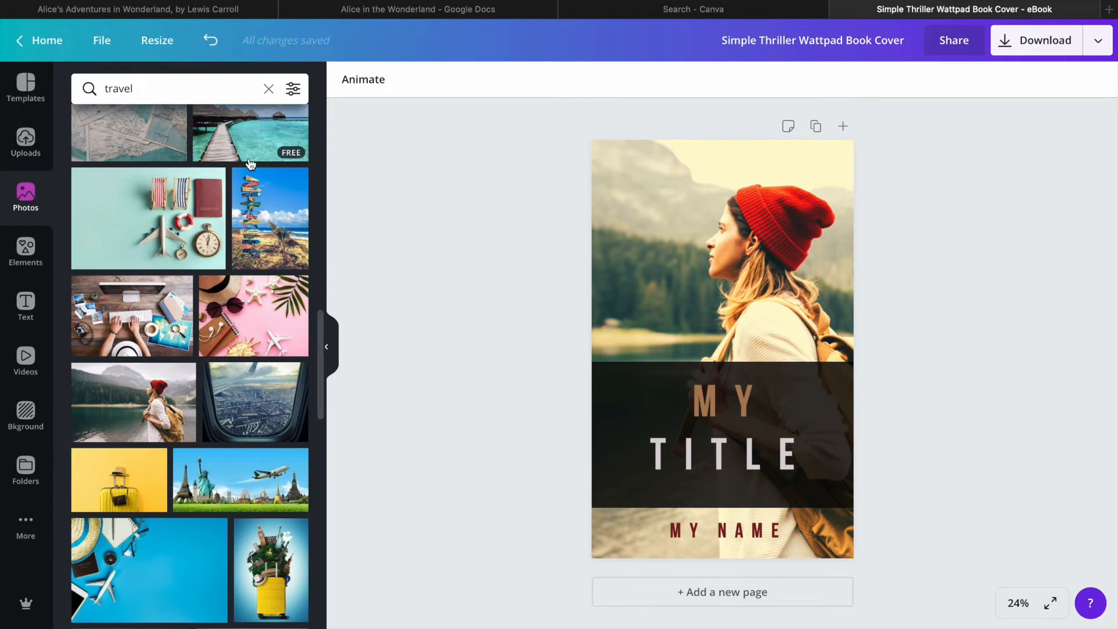
{"action": "left_click", "coordinate": [26, 87]}
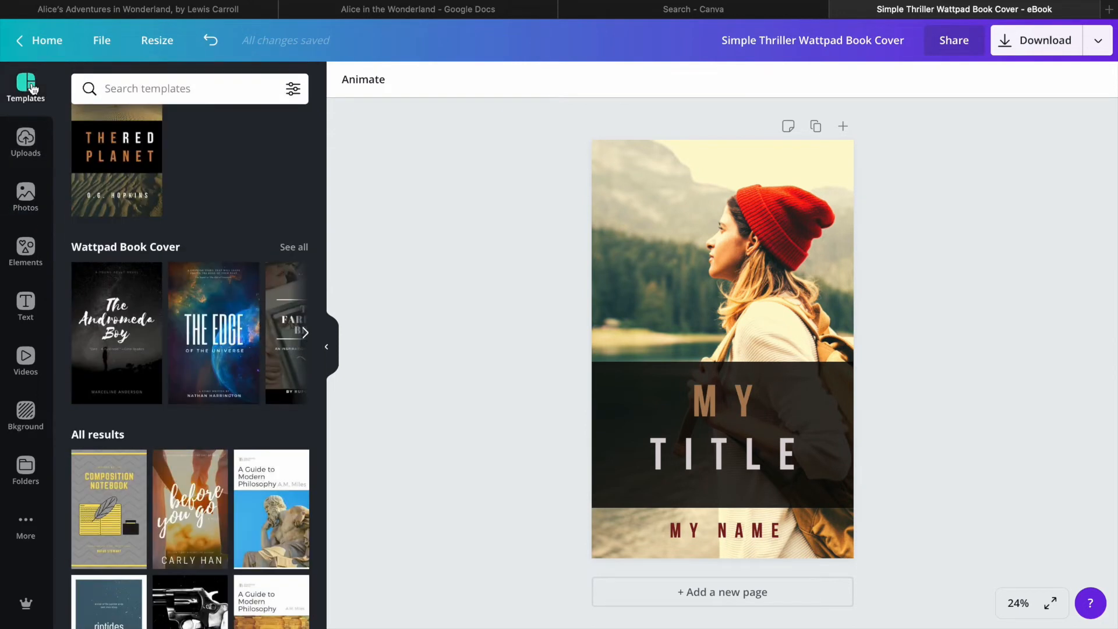
Return to the home page, search for "instagram" and choose the Instagram Post suggestion
{"action": "left_click", "coordinate": [49, 44]}
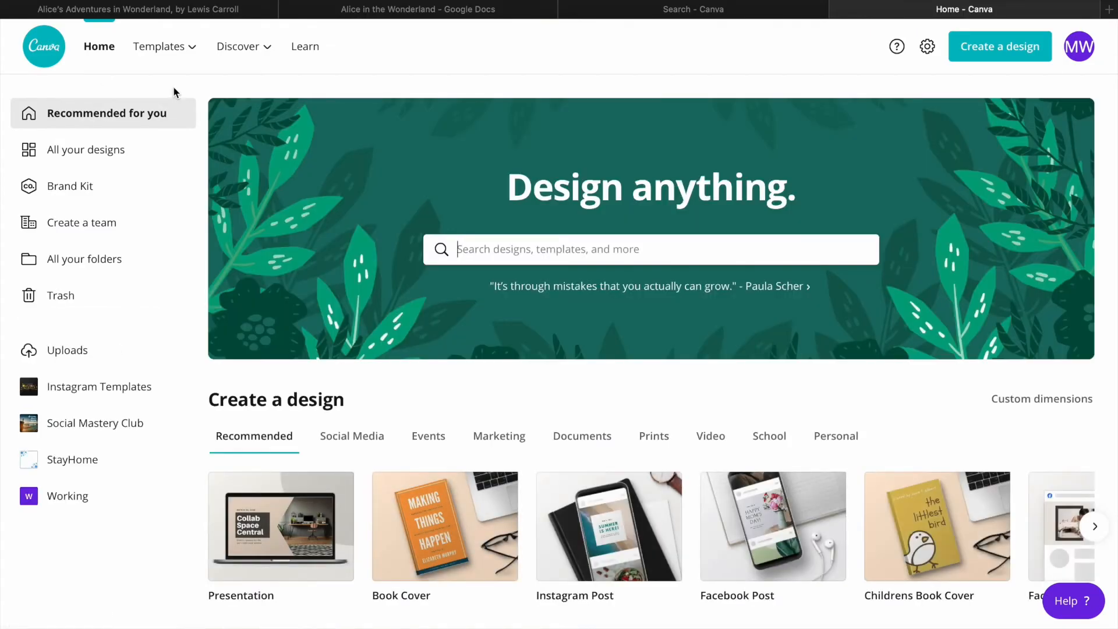
{"action": "type", "text": "instagram"}
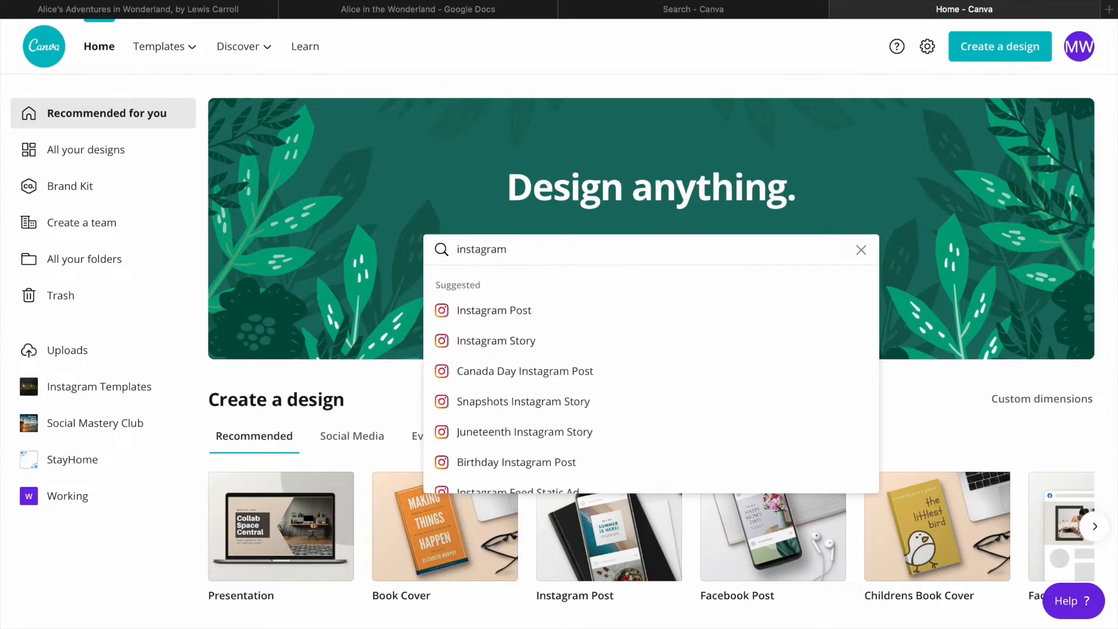
{"action": "left_click", "coordinate": [517, 310]}
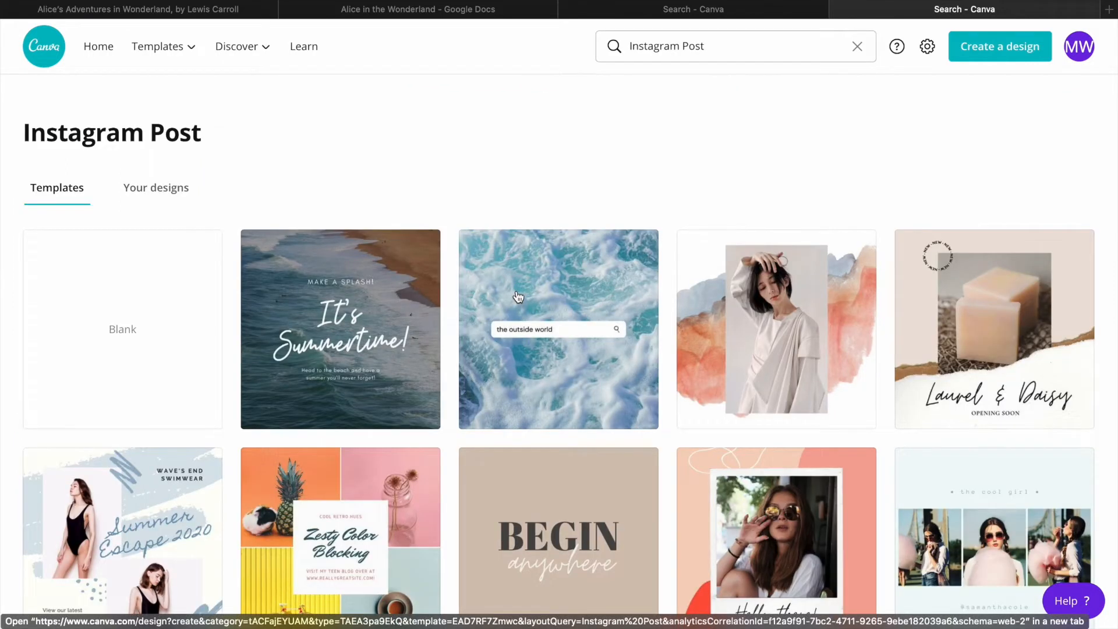
Browse the Instagram Post templates and start a new design from the blank one
{"action": "scroll", "coordinate": [488, 347], "scroll_direction": "down", "scroll_amount": 5}
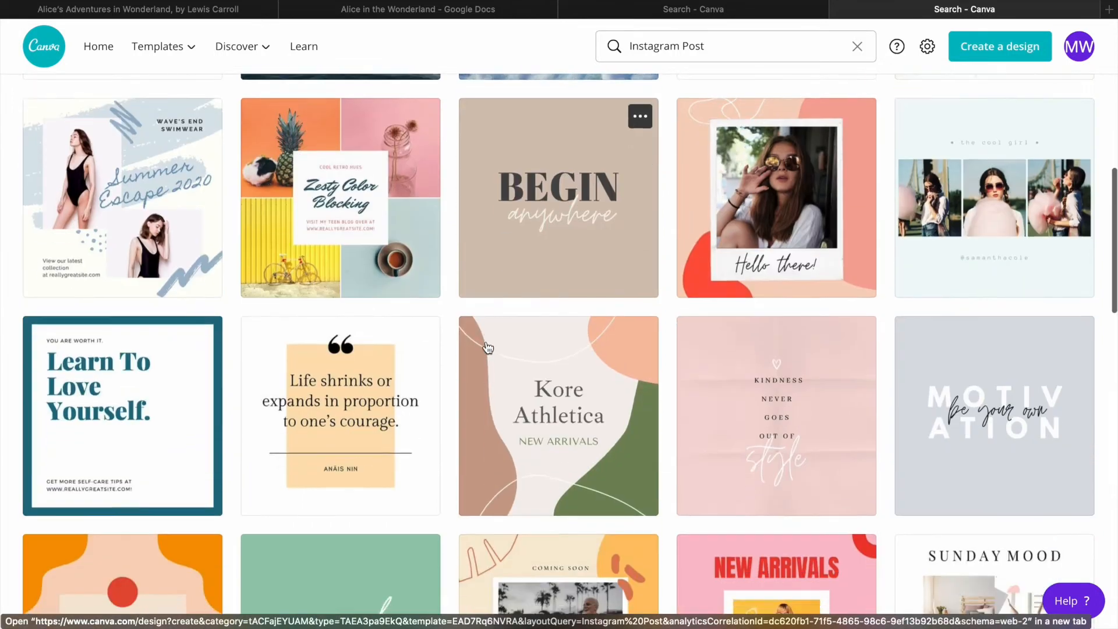
{"action": "scroll", "coordinate": [487, 348], "scroll_direction": "down", "scroll_amount": 3}
{"action": "scroll", "coordinate": [487, 348], "scroll_direction": "up", "scroll_amount": 5}
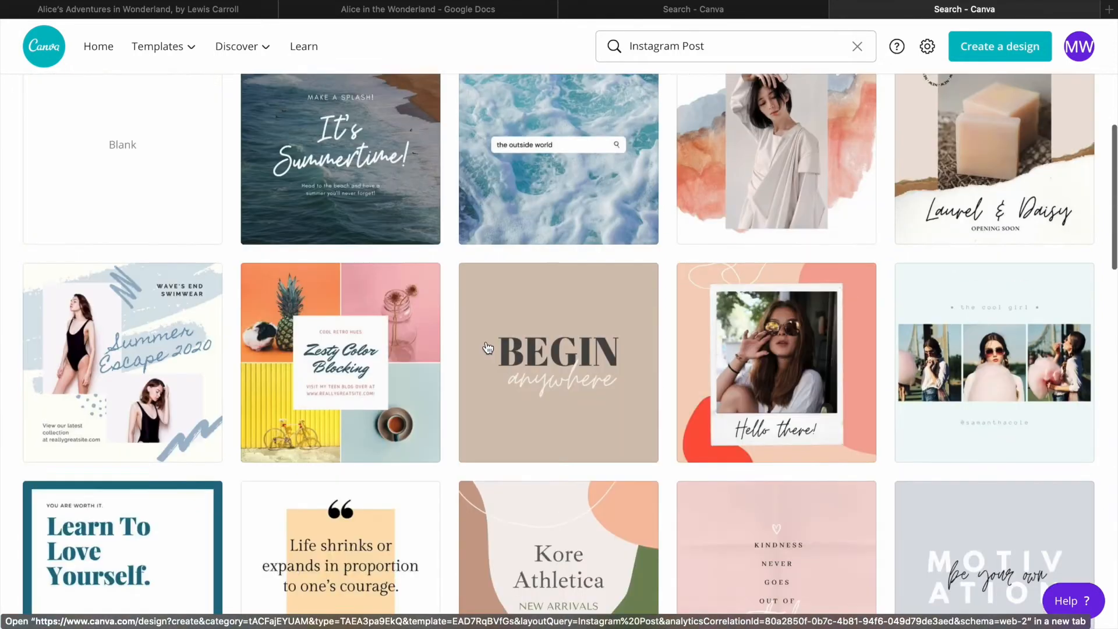
{"action": "scroll", "coordinate": [487, 348], "scroll_direction": "up", "scroll_amount": 3}
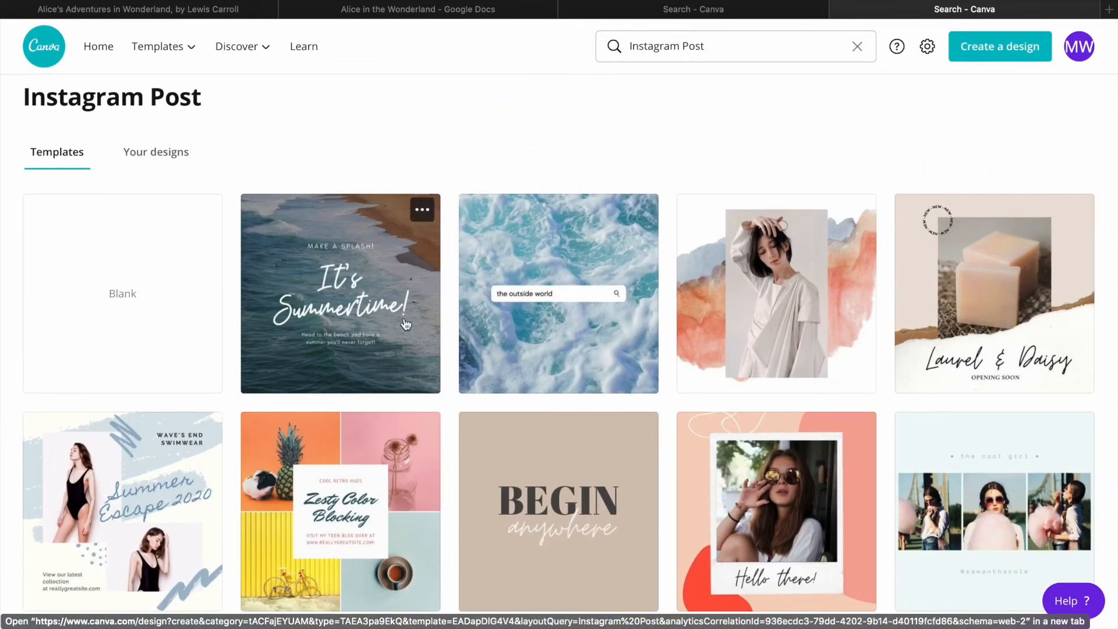
{"action": "left_click", "coordinate": [169, 293]}
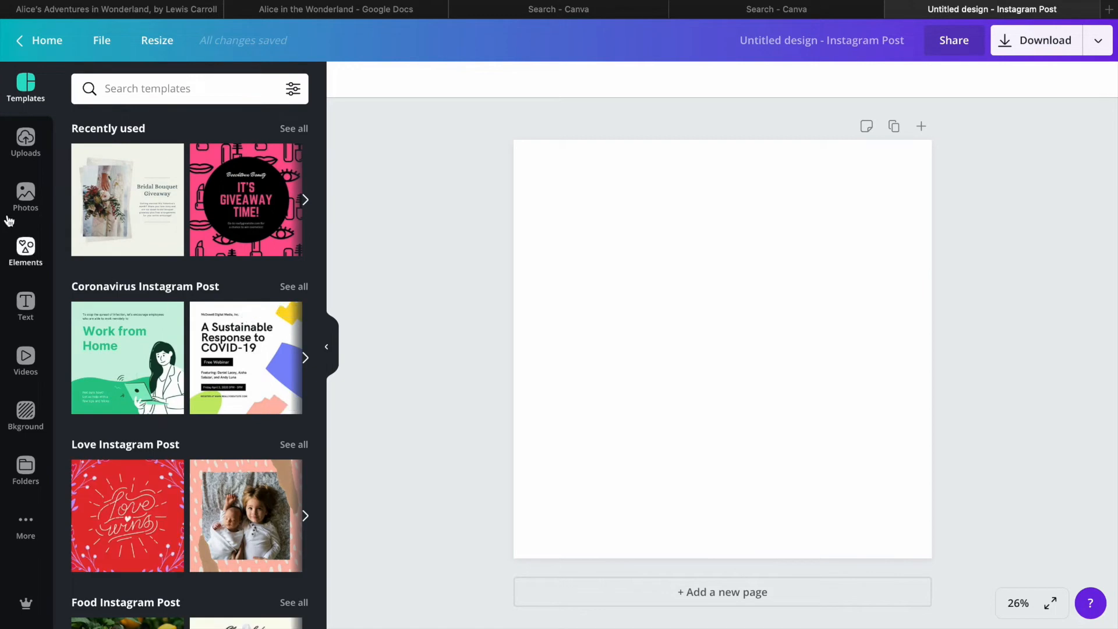
Add the recently used photo of the woman in the red hat and enlarge it to fill the whole post
{"action": "left_click", "coordinate": [26, 201]}
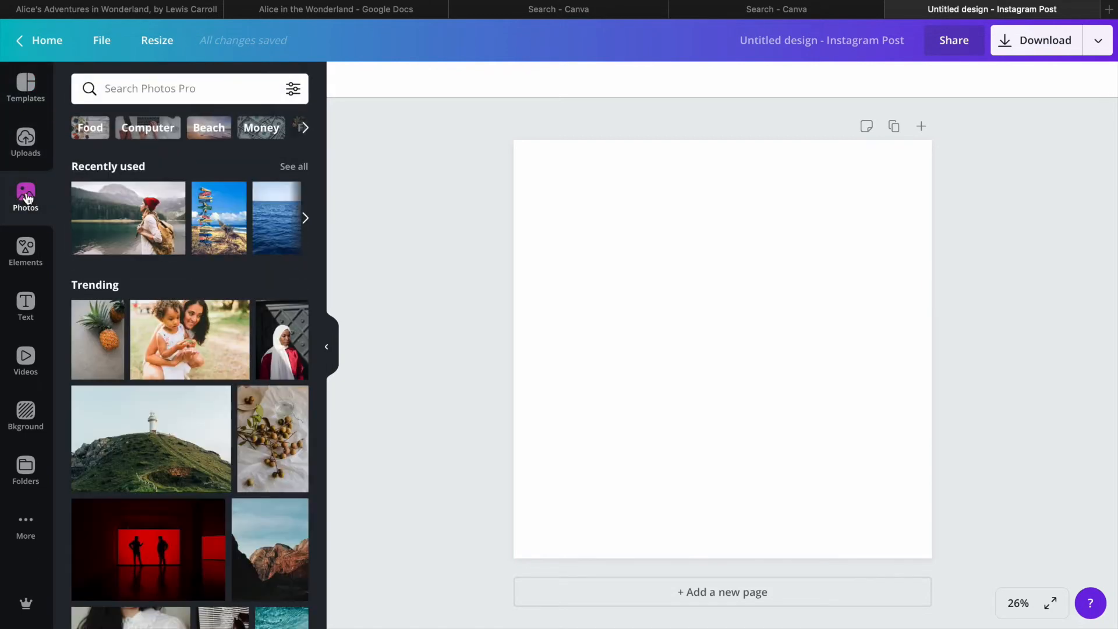
{"action": "left_click", "coordinate": [127, 213]}
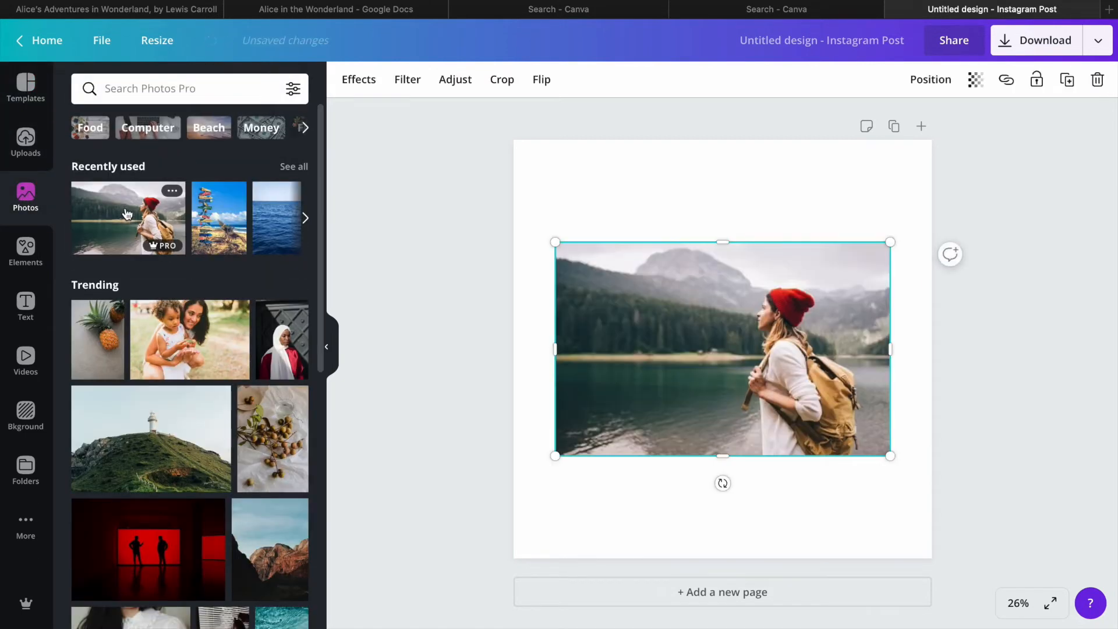
{"action": "left_click_drag", "start_coordinate": [581, 287], "coordinate": [537, 184]}
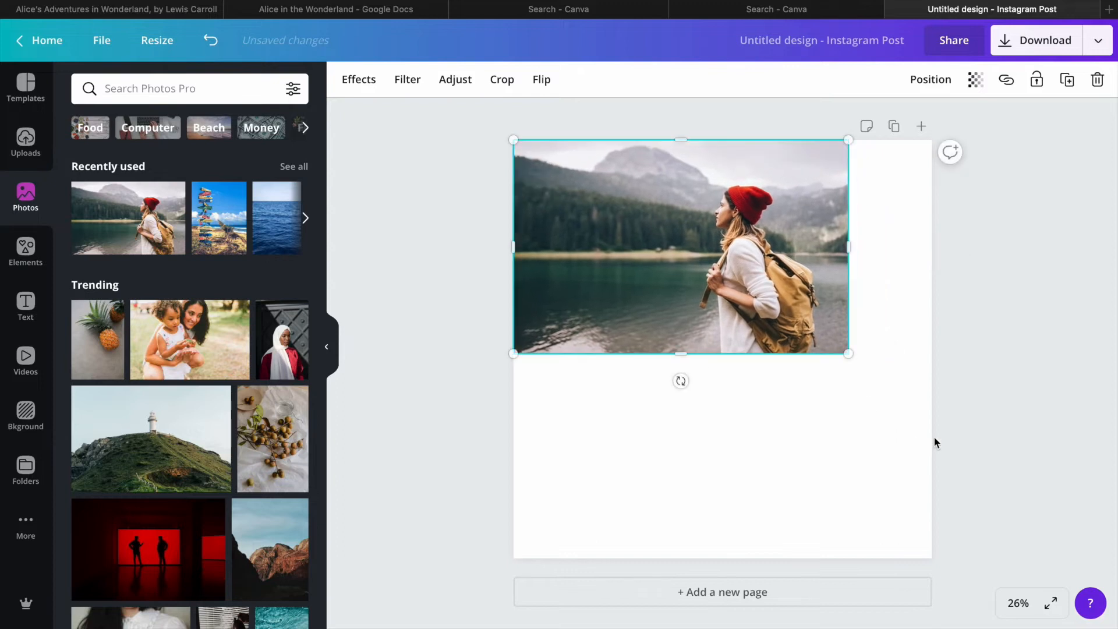
{"action": "left_click_drag", "start_coordinate": [850, 352], "coordinate": [1070, 617]}
{"action": "left_click", "coordinate": [941, 445]}
Shift the photo slightly left within its crop so more of the woman and backpack shows
{"action": "double_click", "coordinate": [867, 439]}
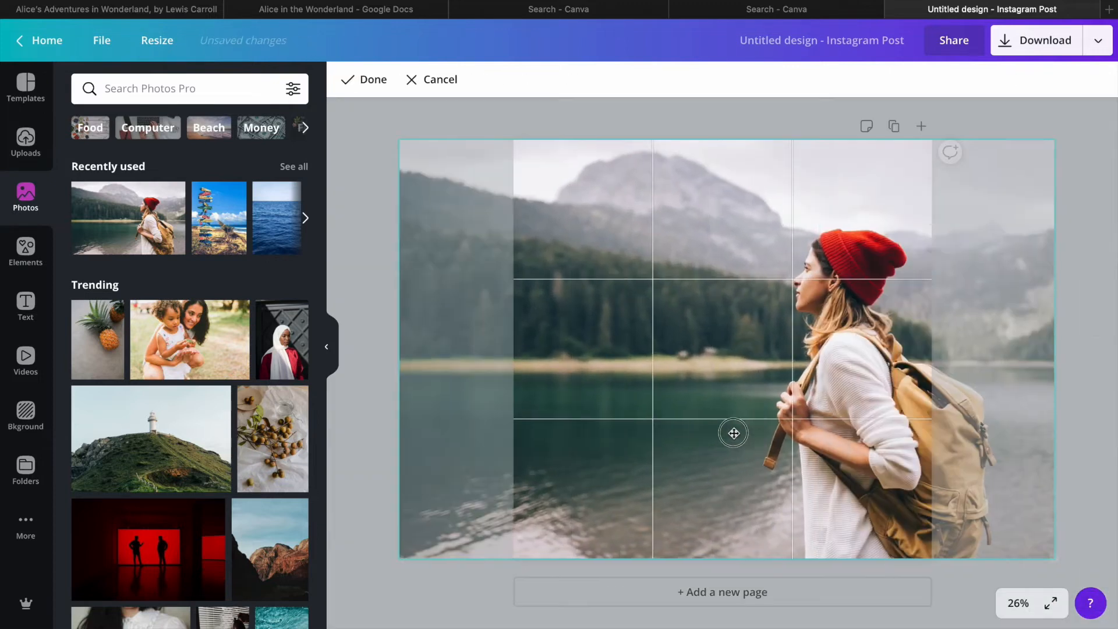
{"action": "mouse_move", "coordinate": [732, 431]}
{"action": "left_mouse_down"}
{"action": "mouse_move", "coordinate": [702, 432]}
{"action": "mouse_move", "coordinate": [738, 429]}
{"action": "left_mouse_up"}
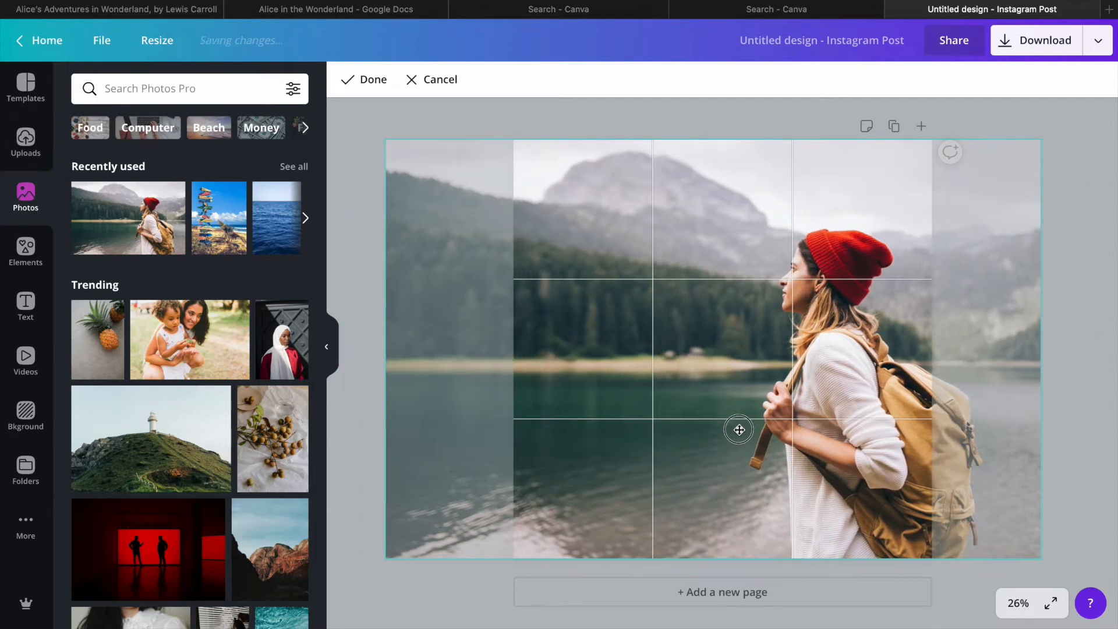
{"action": "left_click", "coordinate": [484, 167]}
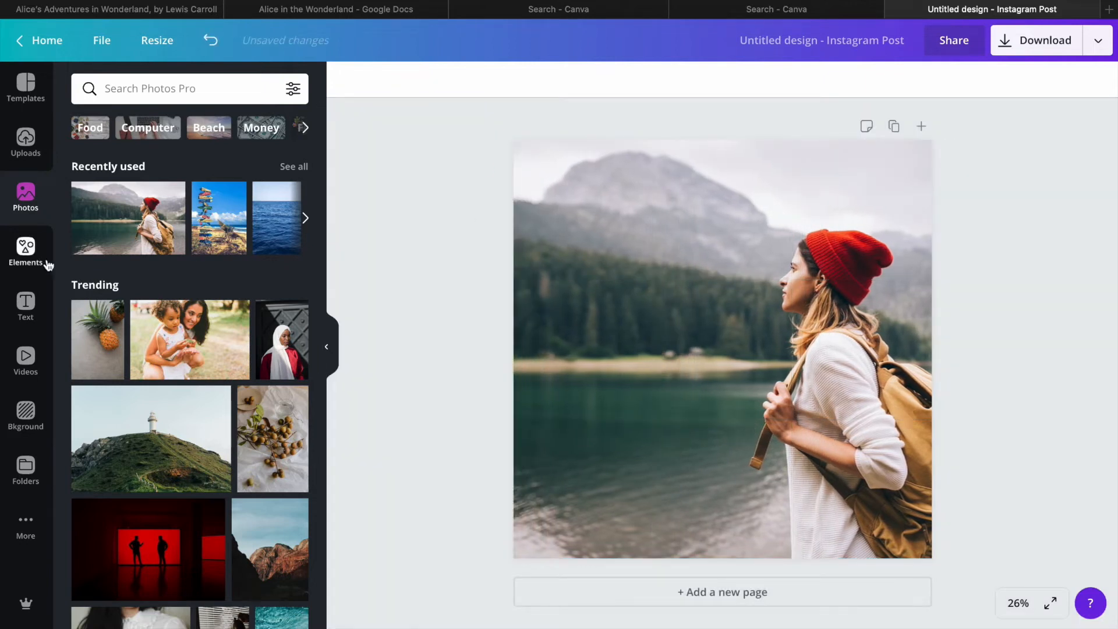
Find the "A GIFT just for you" font combination and add it to the post
{"action": "left_click", "coordinate": [31, 310]}
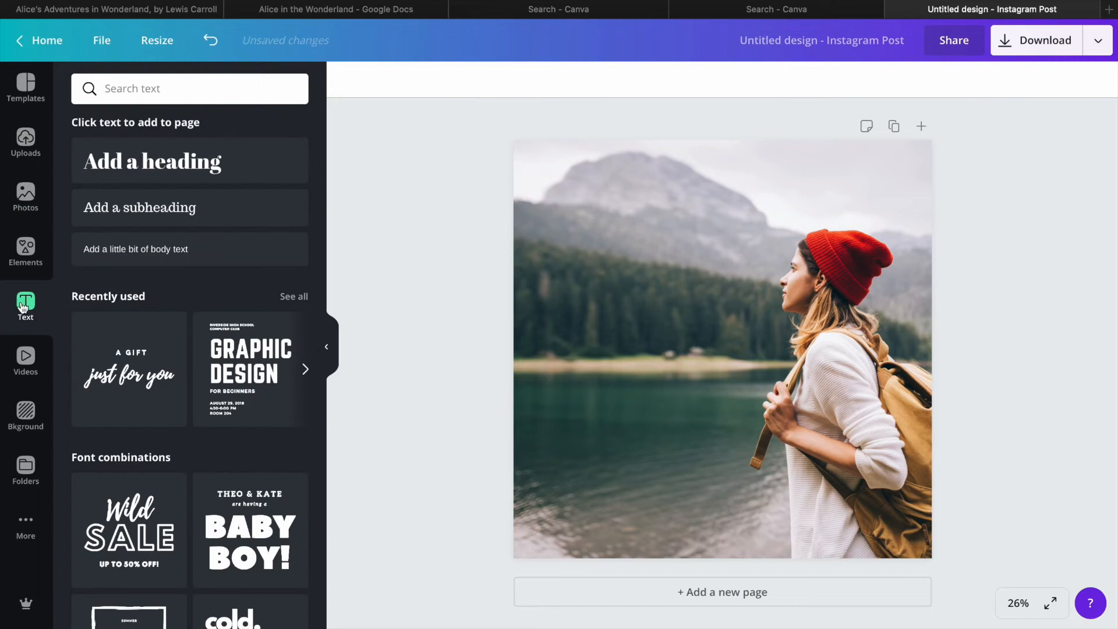
{"action": "scroll", "coordinate": [155, 361], "scroll_direction": "down", "scroll_amount": 10}
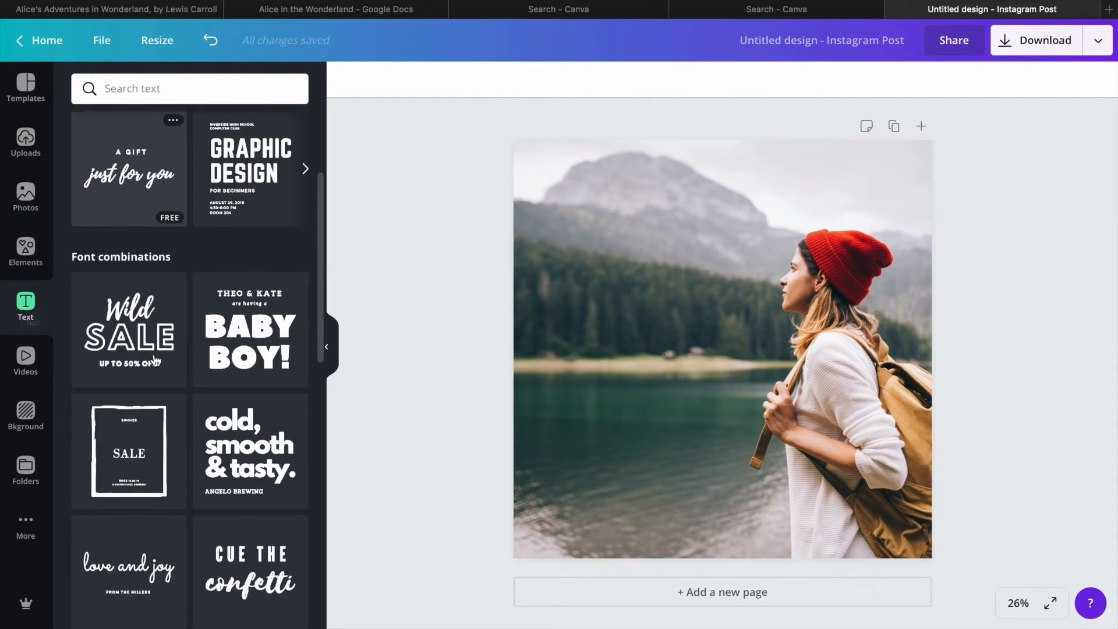
{"action": "scroll", "coordinate": [156, 361], "scroll_direction": "down", "scroll_amount": 3}
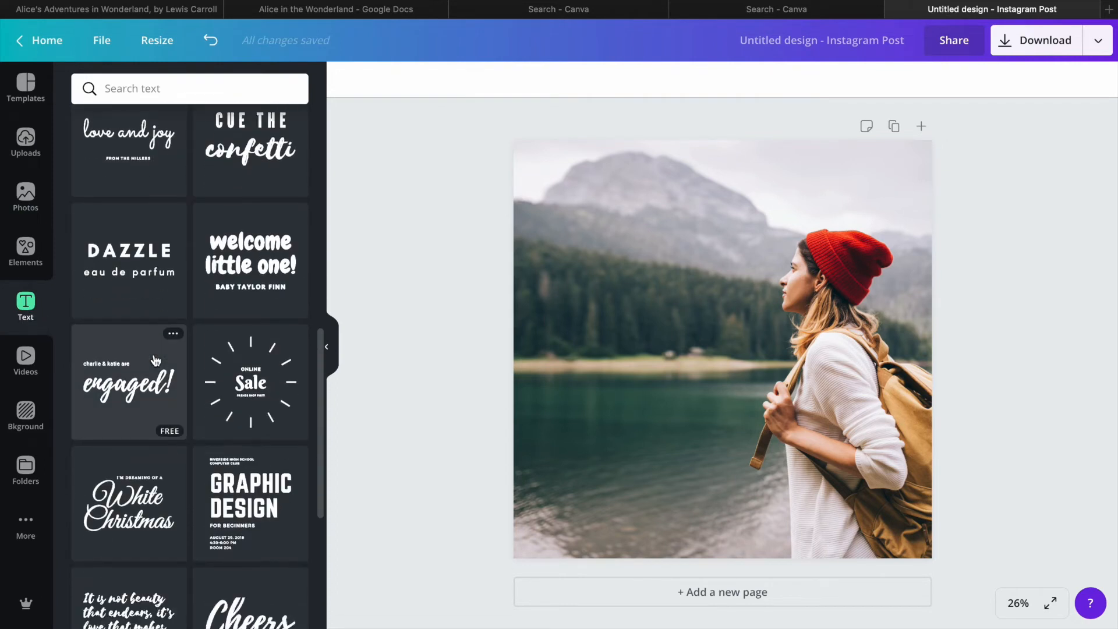
{"action": "scroll", "coordinate": [155, 361], "scroll_direction": "down", "scroll_amount": 2}
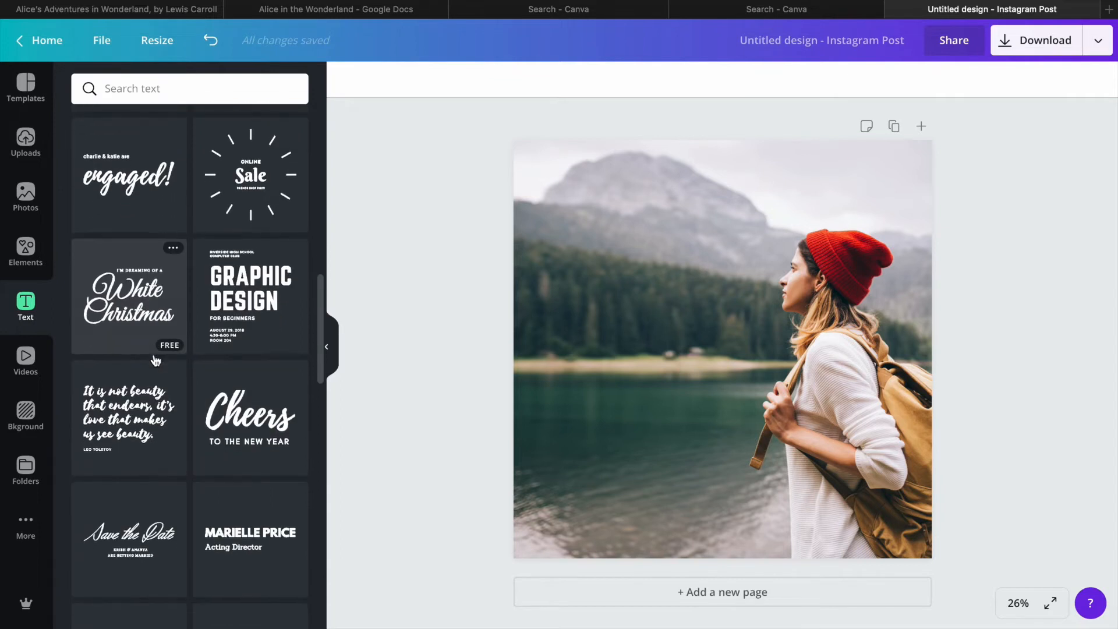
{"action": "scroll", "coordinate": [195, 379], "scroll_direction": "down", "scroll_amount": 3}
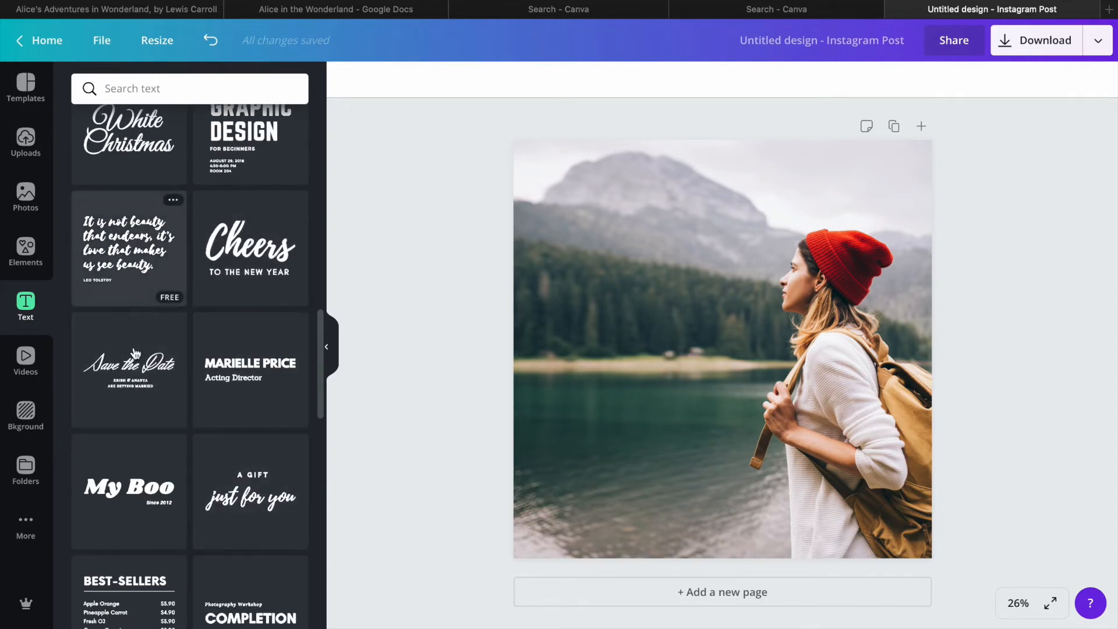
{"action": "scroll", "coordinate": [184, 436], "scroll_direction": "down", "scroll_amount": 3}
{"action": "scroll", "coordinate": [184, 466], "scroll_direction": "up", "scroll_amount": 3}
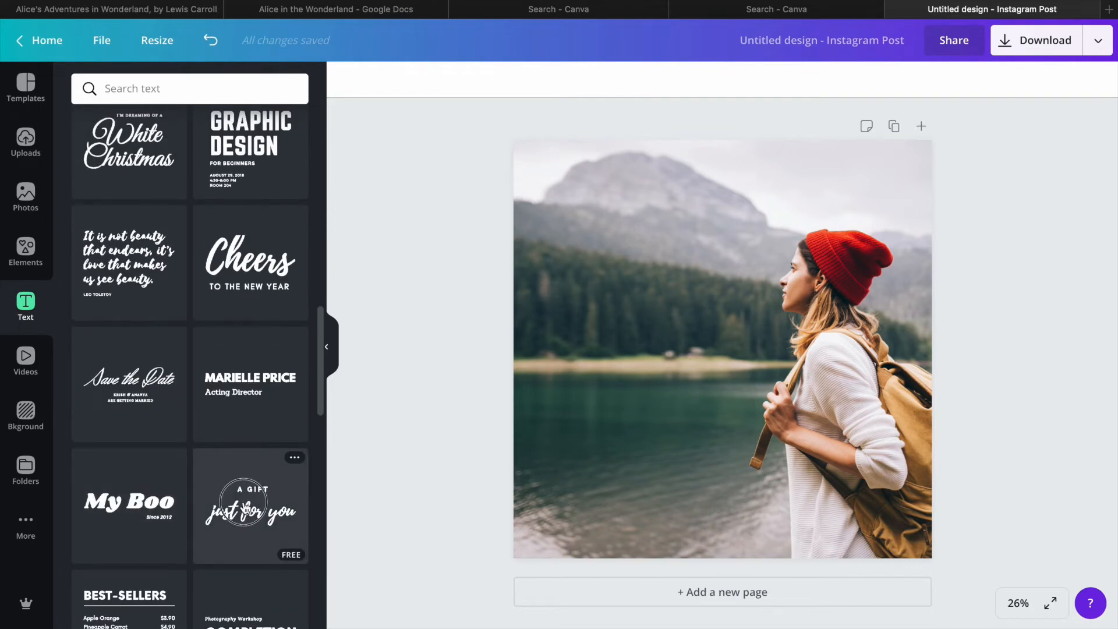
{"action": "left_click_drag", "start_coordinate": [665, 345], "coordinate": [662, 331]}
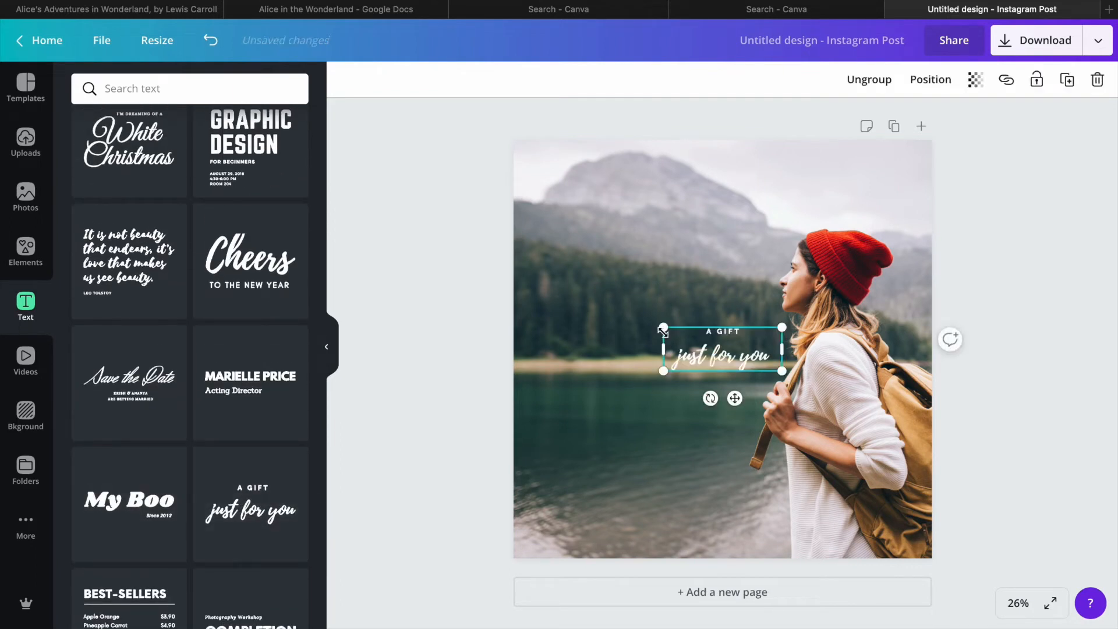
Enlarge the "A GIFT just for you" text group and position it over the lakeshore beside the woman
{"action": "left_click_drag", "start_coordinate": [726, 354], "coordinate": [795, 345]}
{"action": "left_click_drag", "start_coordinate": [700, 305], "coordinate": [648, 340]}
{"action": "left_click_drag", "start_coordinate": [531, 289], "coordinate": [555, 301]}
{"action": "mouse_move", "coordinate": [614, 340]}
{"action": "left_mouse_down"}
{"action": "mouse_move", "coordinate": [612, 351]}
{"action": "mouse_move", "coordinate": [608, 340]}
{"action": "left_mouse_up"}
Ungroup the "A GIFT just for you" text into two separate text lines and deselect them
{"action": "right_click", "coordinate": [651, 351]}
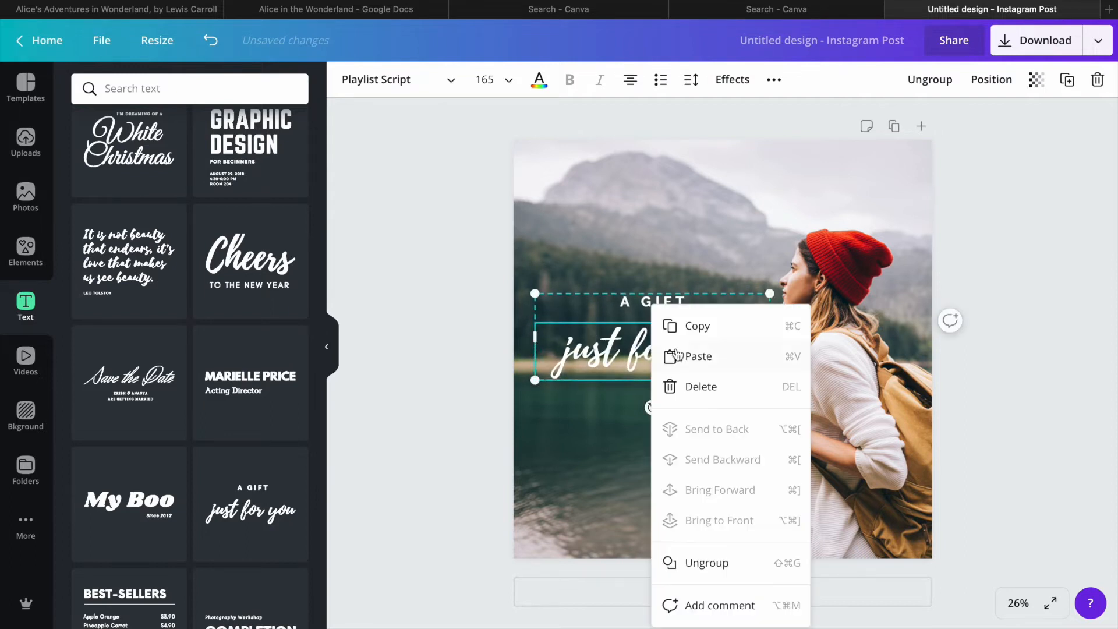
{"action": "left_click", "coordinate": [707, 562]}
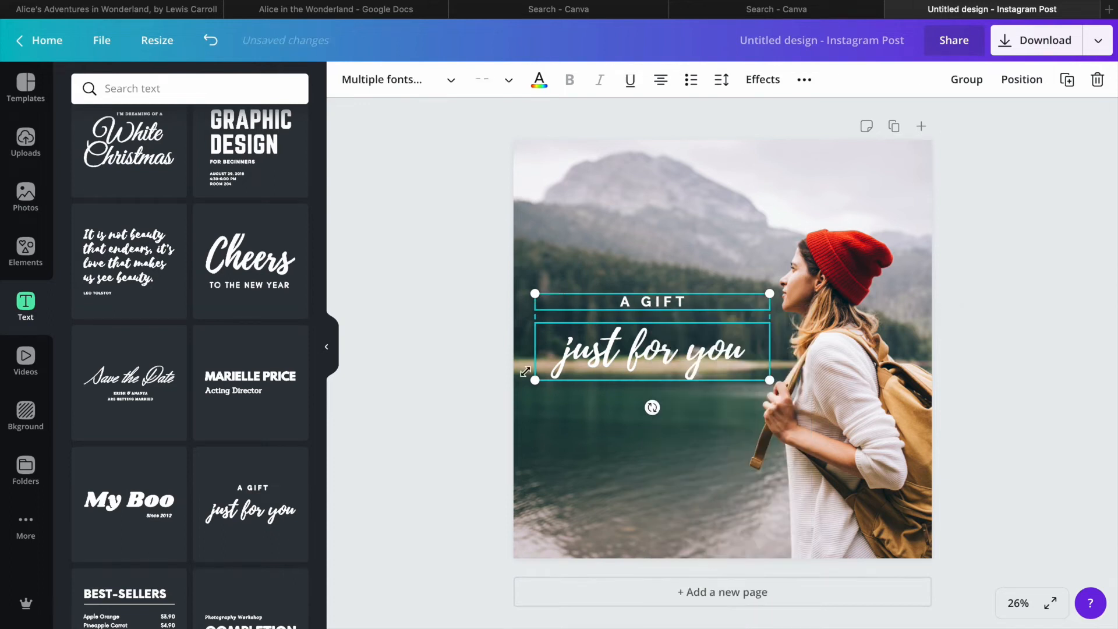
{"action": "left_click", "coordinate": [486, 344]}
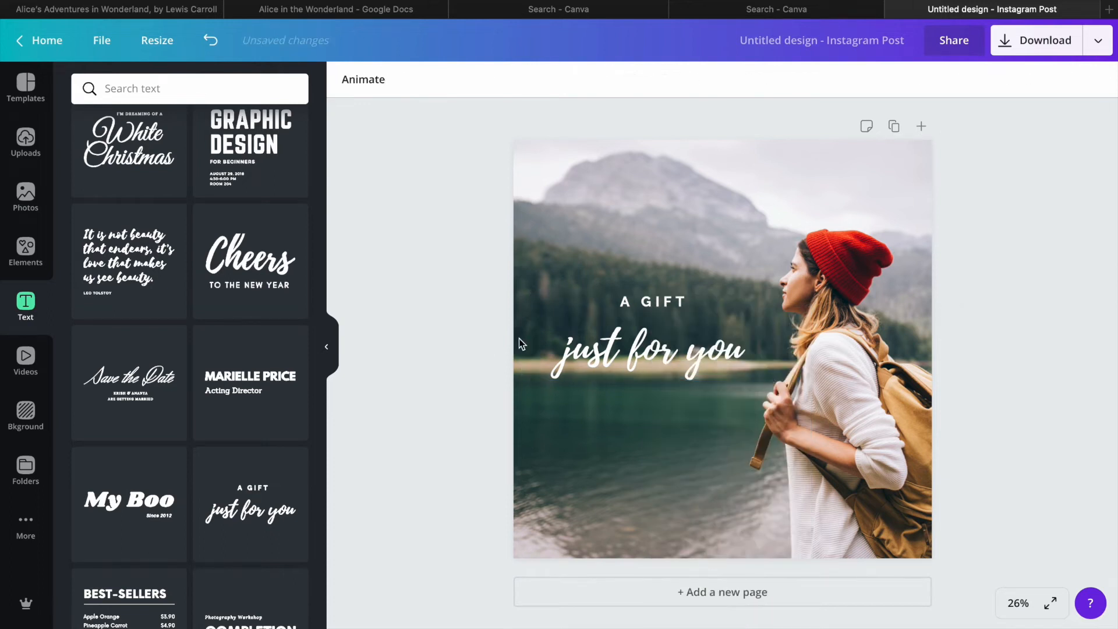
Replace the small upper text line with "A RECORD OF MY" and the script line with "wild travels"
{"action": "left_click", "coordinate": [646, 353]}
{"action": "key", "text": "ctrl+a"}
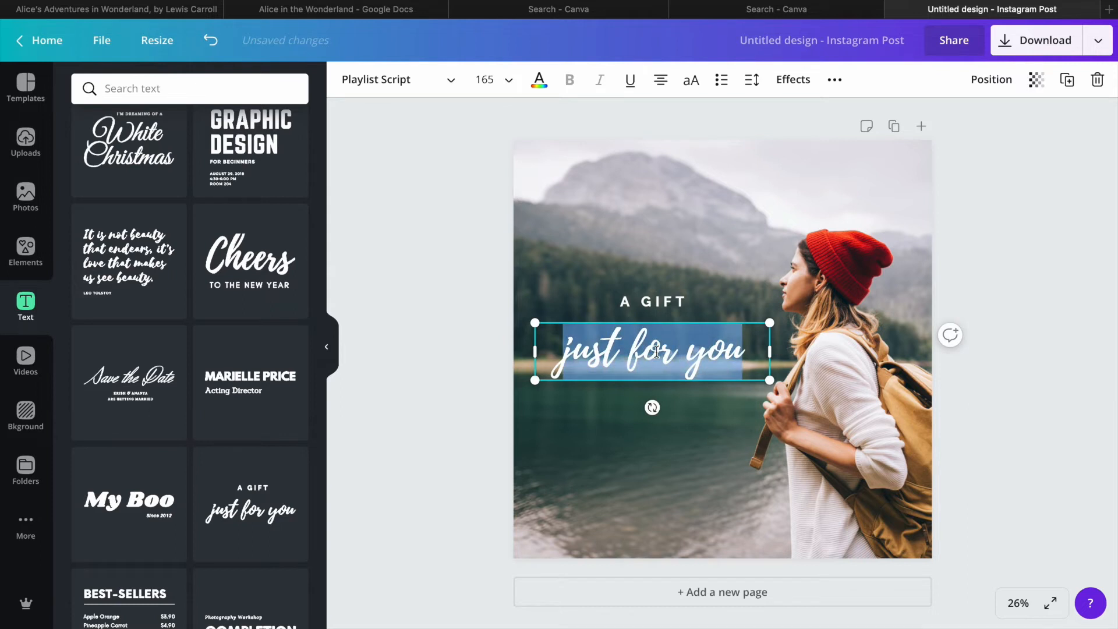
{"action": "double_click", "coordinate": [649, 301]}
{"action": "key", "text": "BackSpace"}
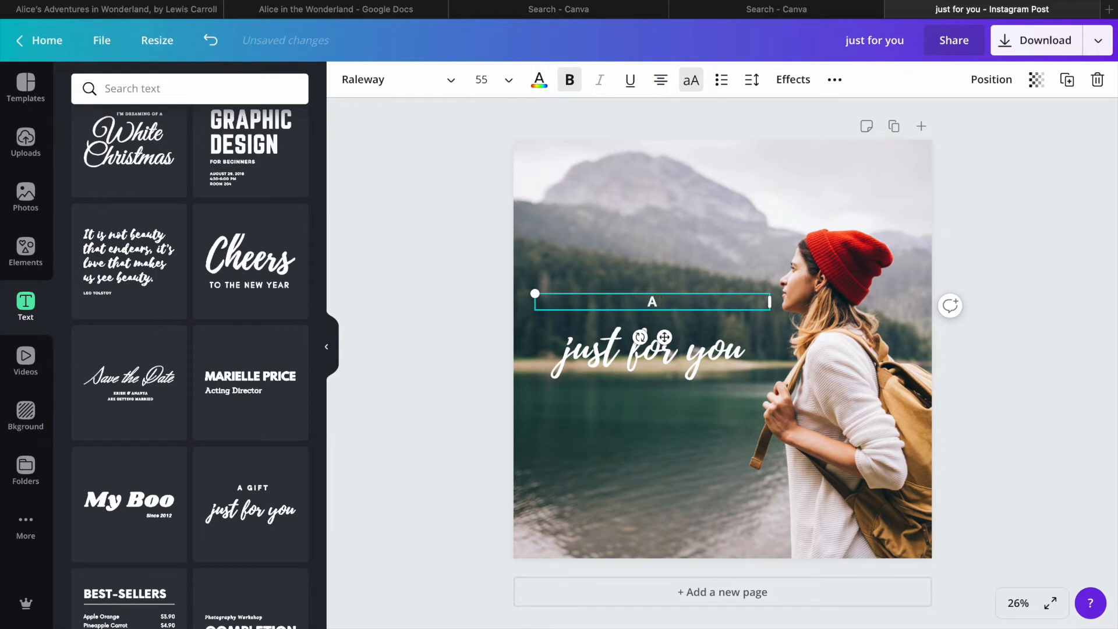
{"action": "type", "text": "A RECORD"}
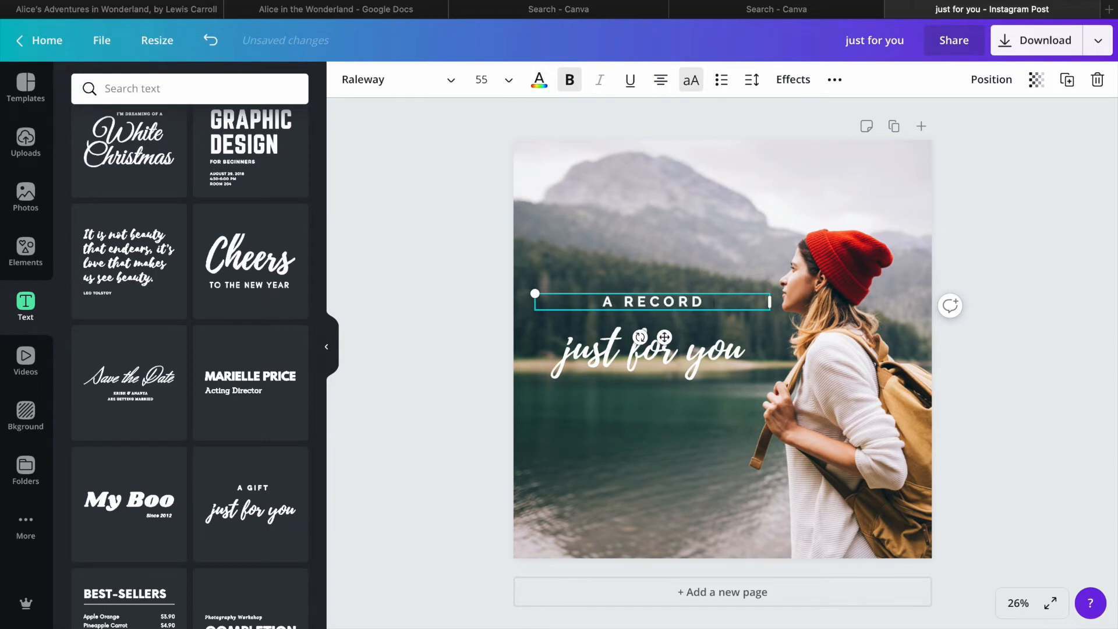
{"action": "type", "text": " OF MY"}
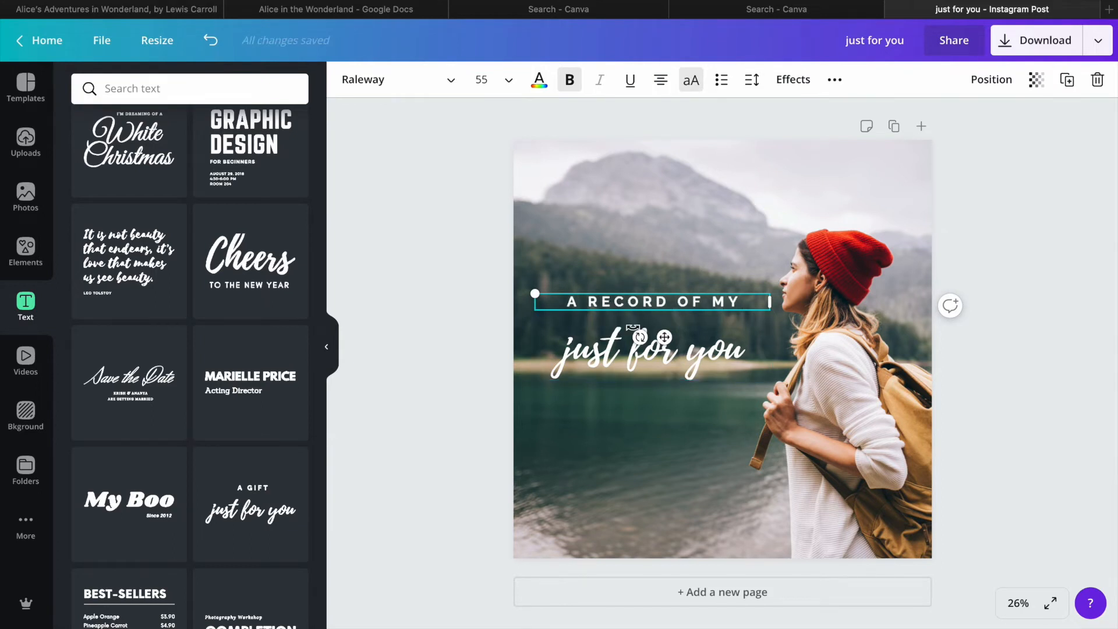
{"action": "double_click", "coordinate": [664, 336]}
{"action": "type", "text": "wild travels"}
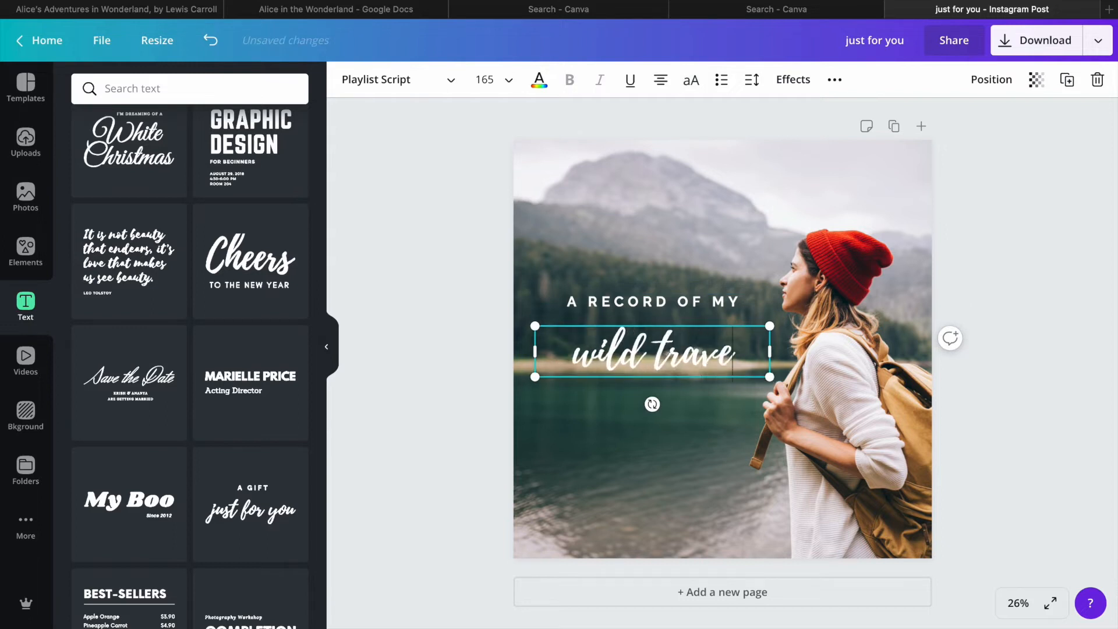
Move the "A RECORD OF MY" and "wild travels" text lines together down onto the lake and deselect them
{"action": "left_click", "coordinate": [456, 318]}
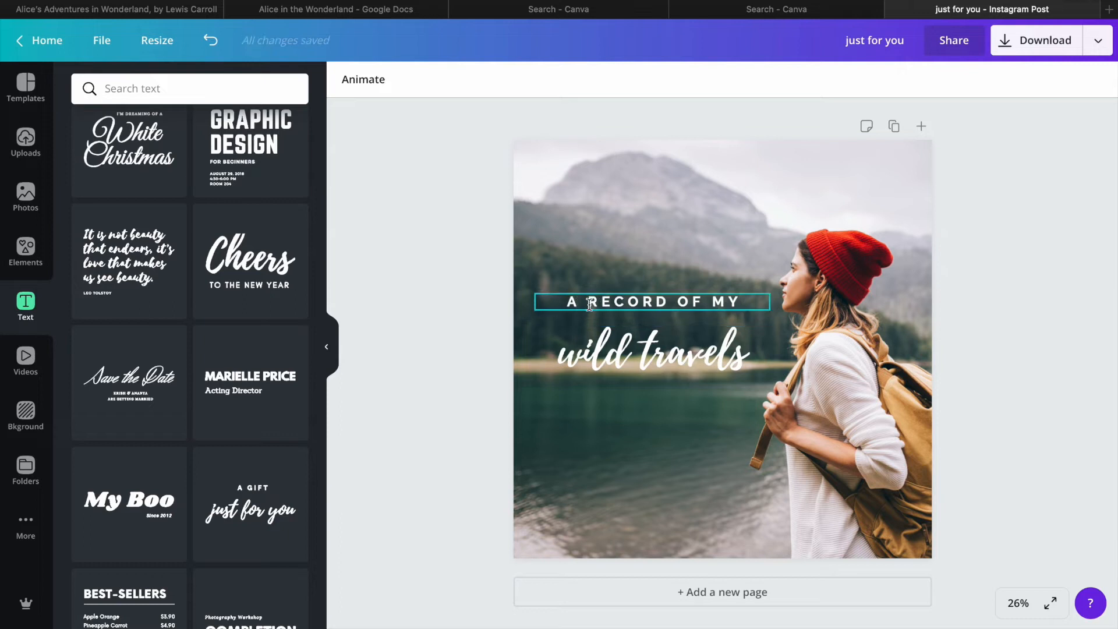
{"action": "left_click", "coordinate": [602, 332]}
{"action": "left_click", "coordinate": [608, 304], "text": "shift"}
{"action": "left_click_drag", "start_coordinate": [600, 344], "coordinate": [592, 425]}
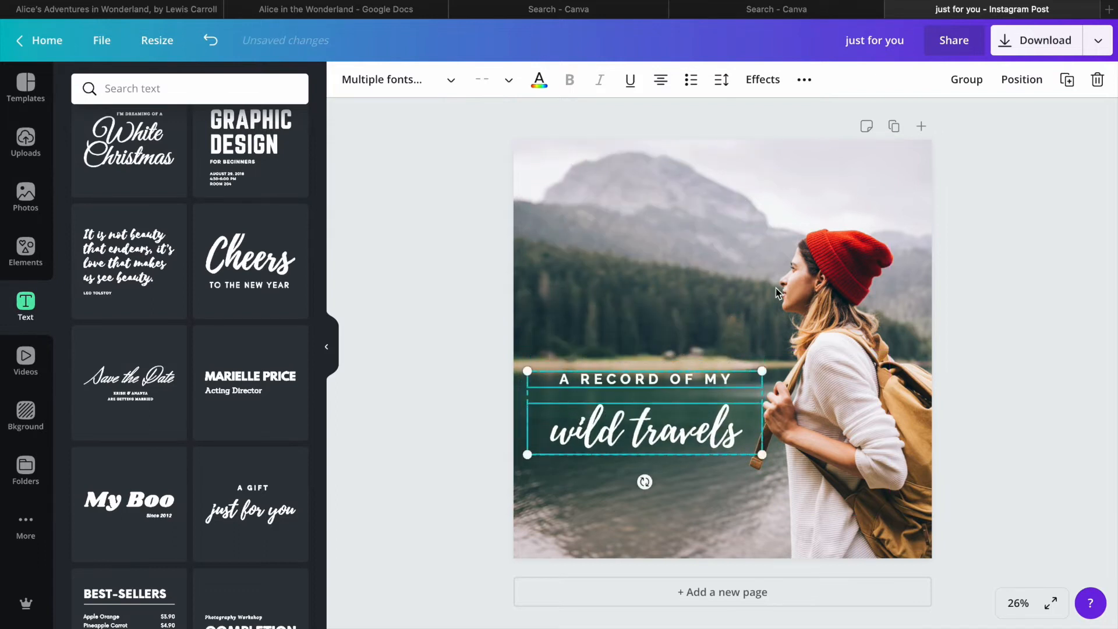
{"action": "left_click", "coordinate": [995, 165]}
Review the file types available for downloading the Instagram post, then close the download options
{"action": "left_click", "coordinate": [1023, 49]}
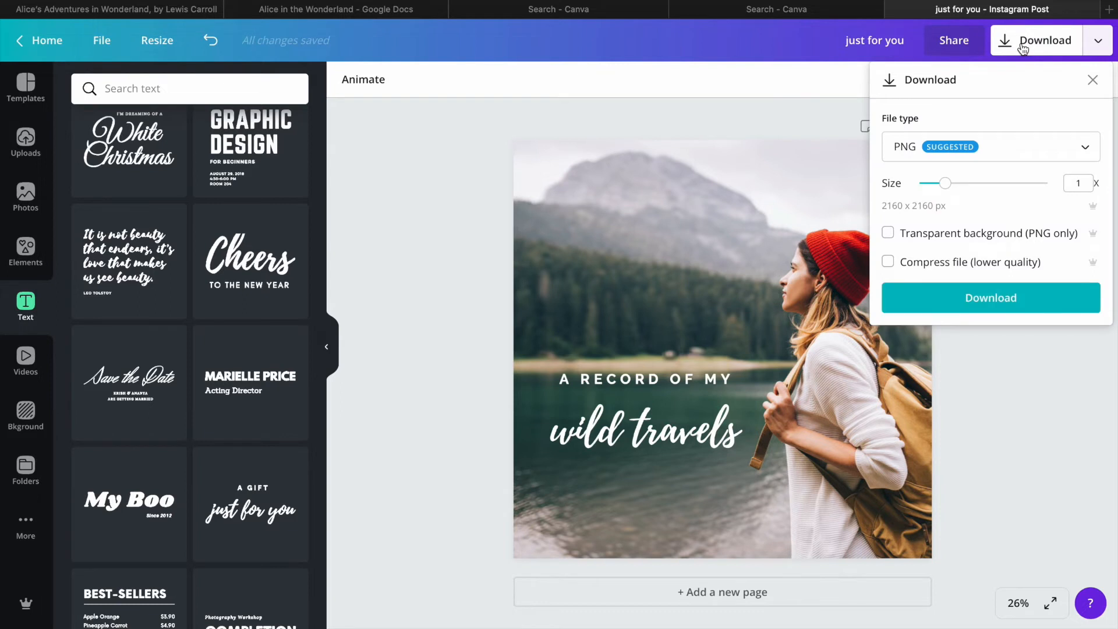
{"action": "left_click", "coordinate": [958, 153]}
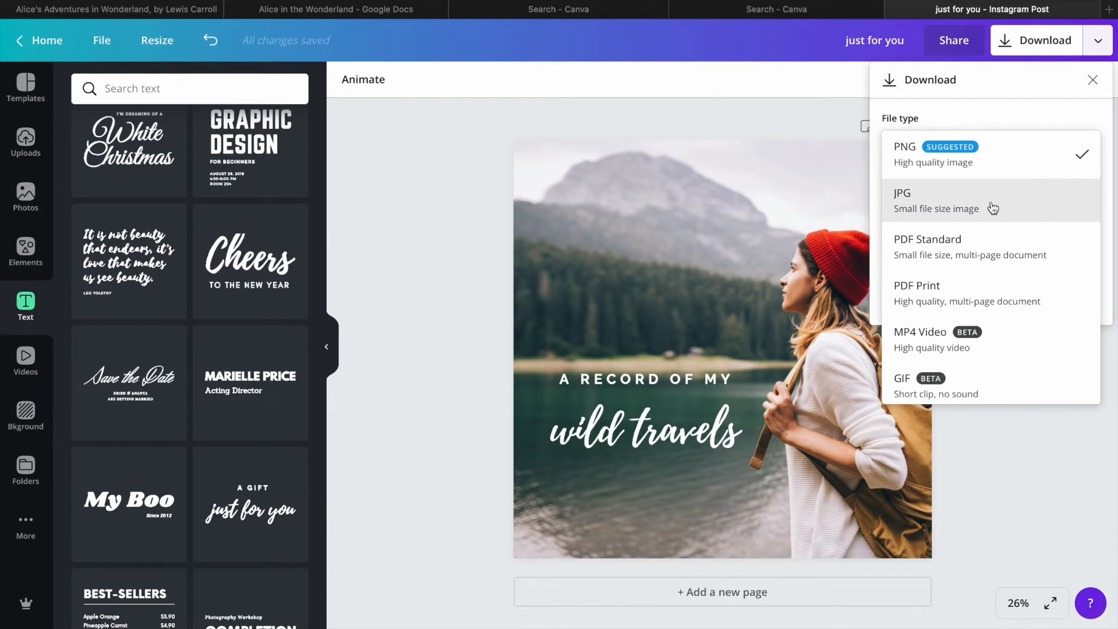
{"action": "left_click", "coordinate": [791, 120]}
{"action": "left_click", "coordinate": [792, 120]}
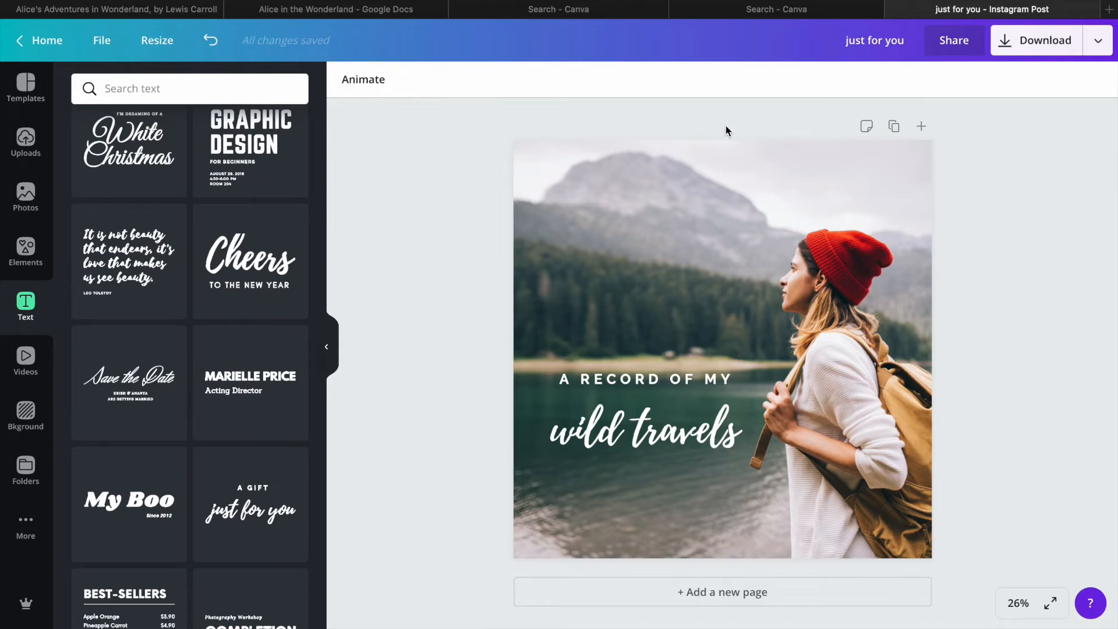
Return to the home page and look through the designs in the Instagram Templates folder
{"action": "left_click", "coordinate": [36, 38]}
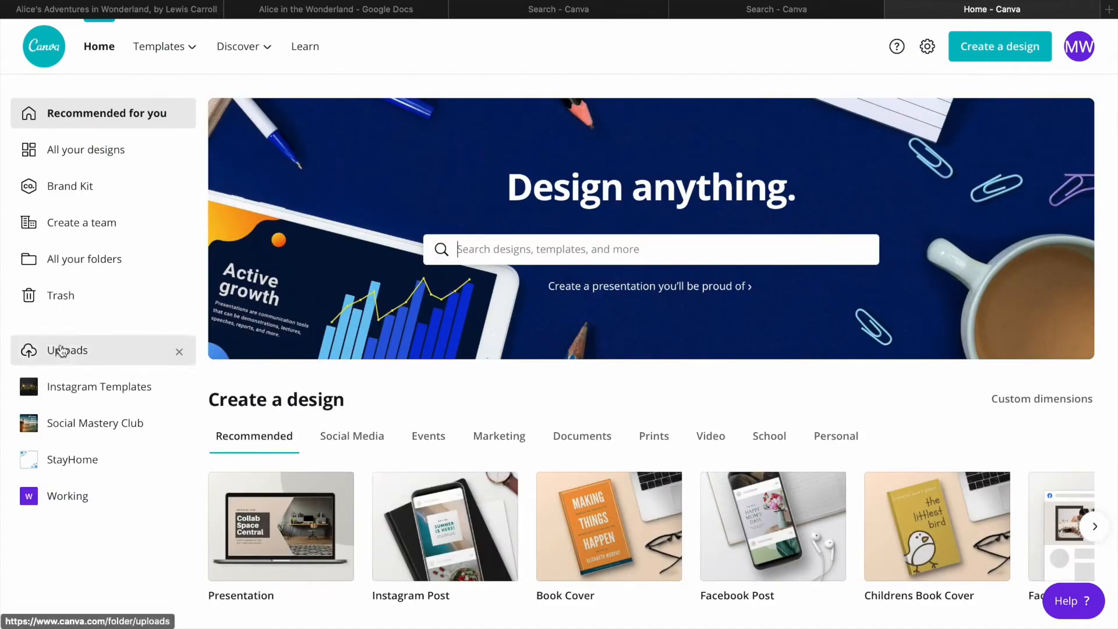
{"action": "left_click", "coordinate": [73, 397]}
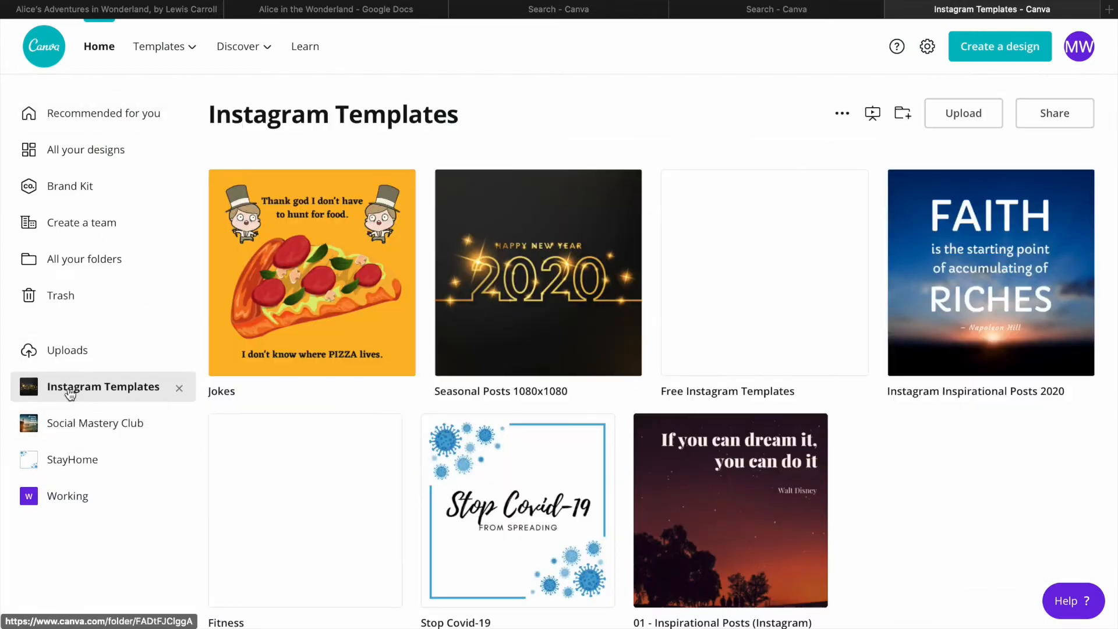
{"action": "scroll", "coordinate": [454, 390], "scroll_direction": "down", "scroll_amount": 1}
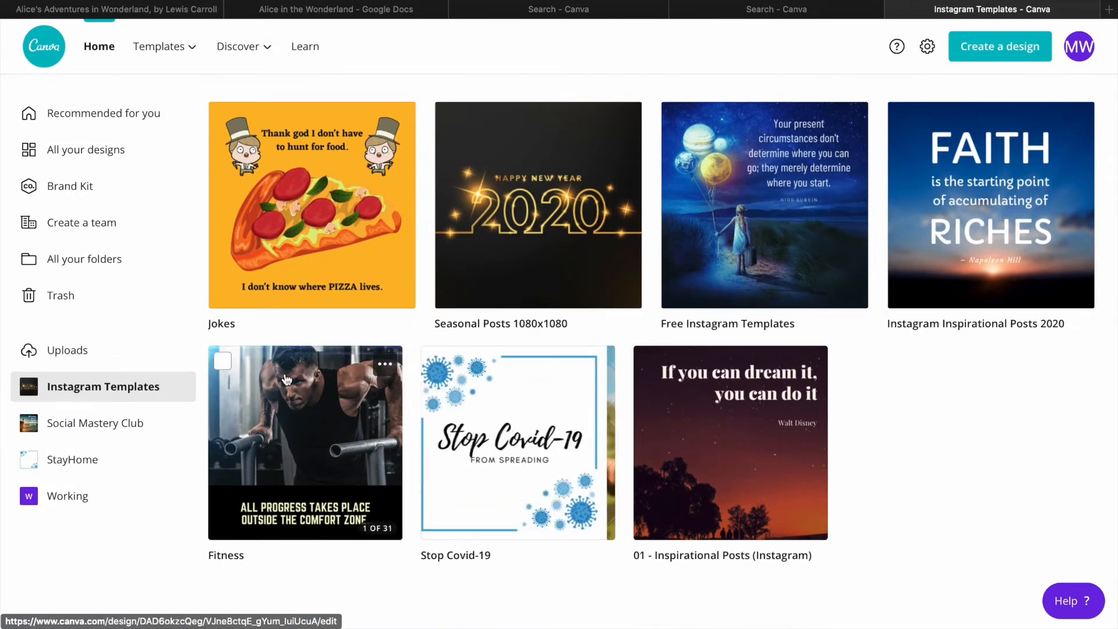
Open the Premium Bonus Templates design from all designs and show its pages in grid view
{"action": "left_click", "coordinate": [86, 149]}
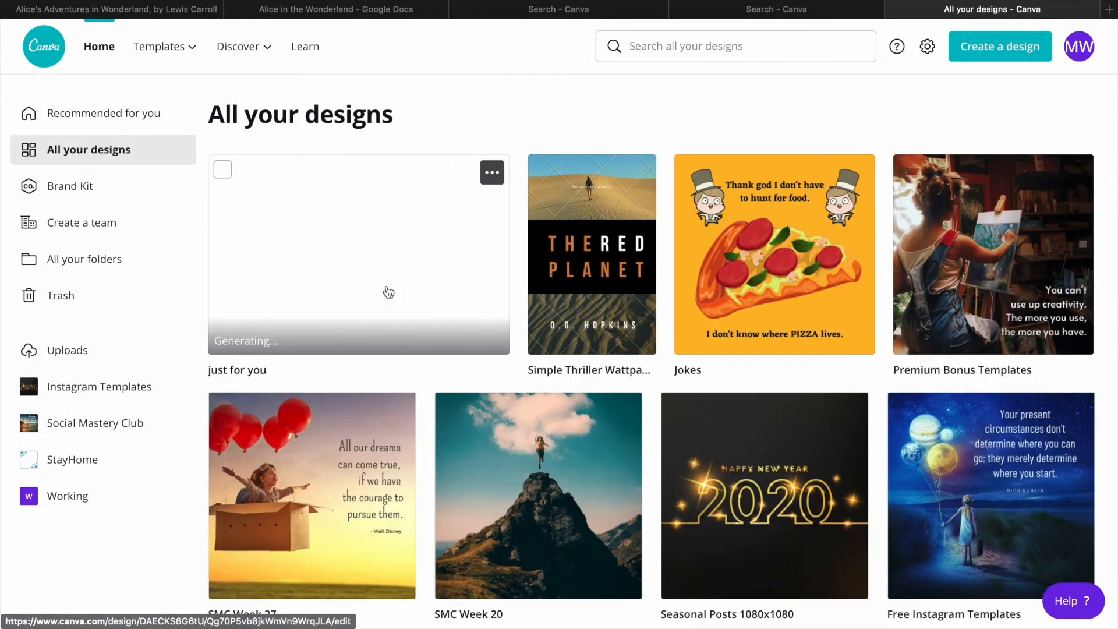
{"action": "left_click", "coordinate": [387, 292]}
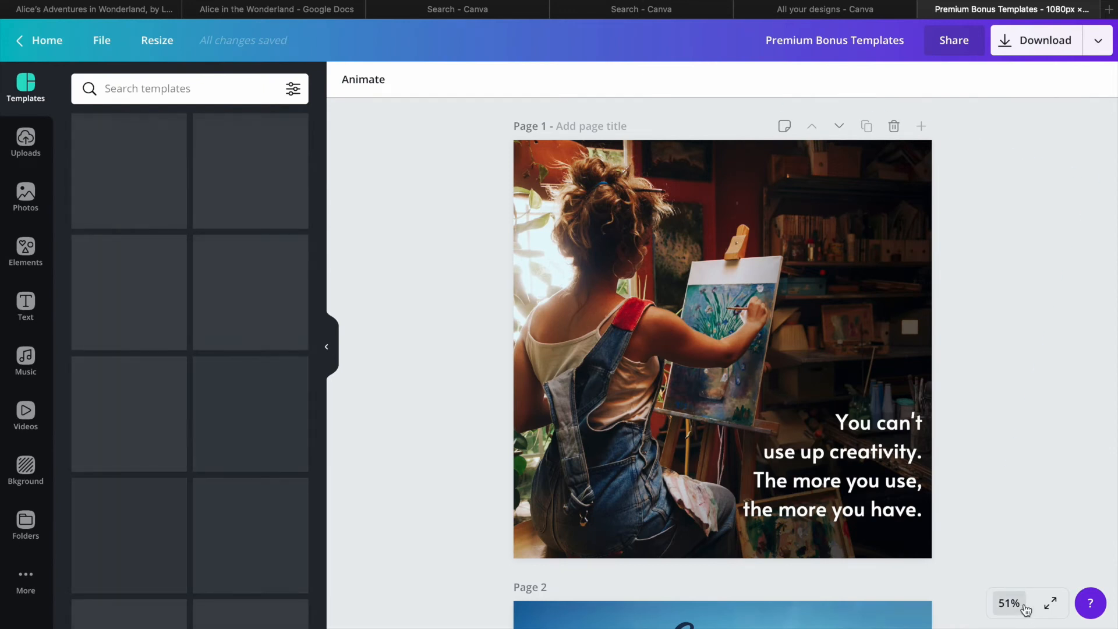
{"action": "left_click", "coordinate": [1025, 608]}
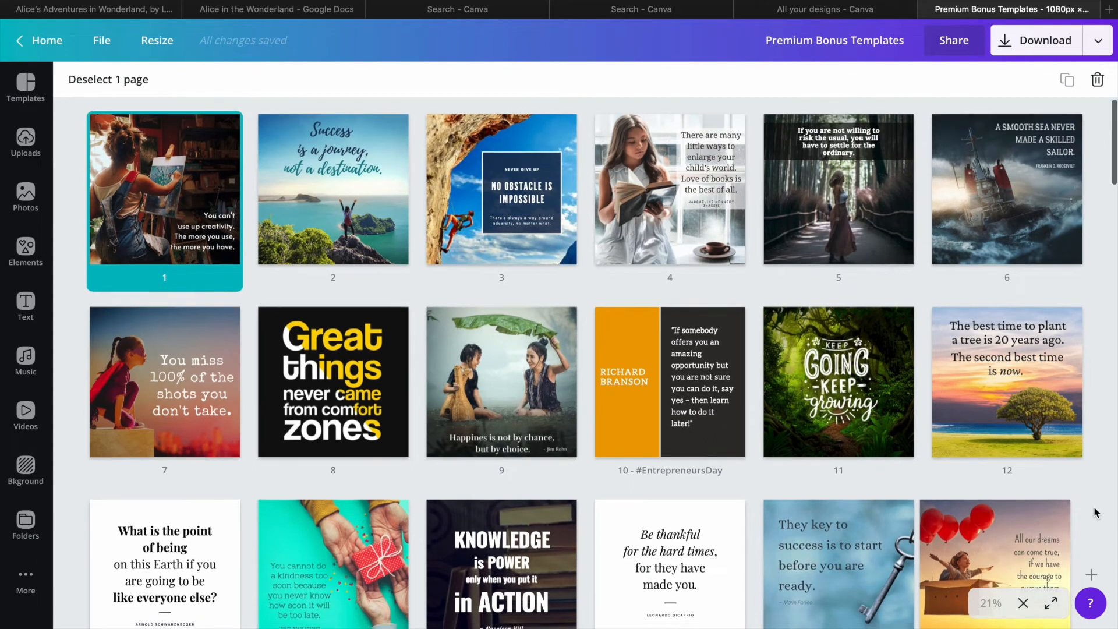
Look through all the page thumbnails of the Premium Bonus Templates design down to the last page
{"action": "scroll", "coordinate": [1094, 512], "scroll_direction": "down", "scroll_amount": 6}
{"action": "scroll", "coordinate": [1095, 512], "scroll_direction": "down", "scroll_amount": 9}
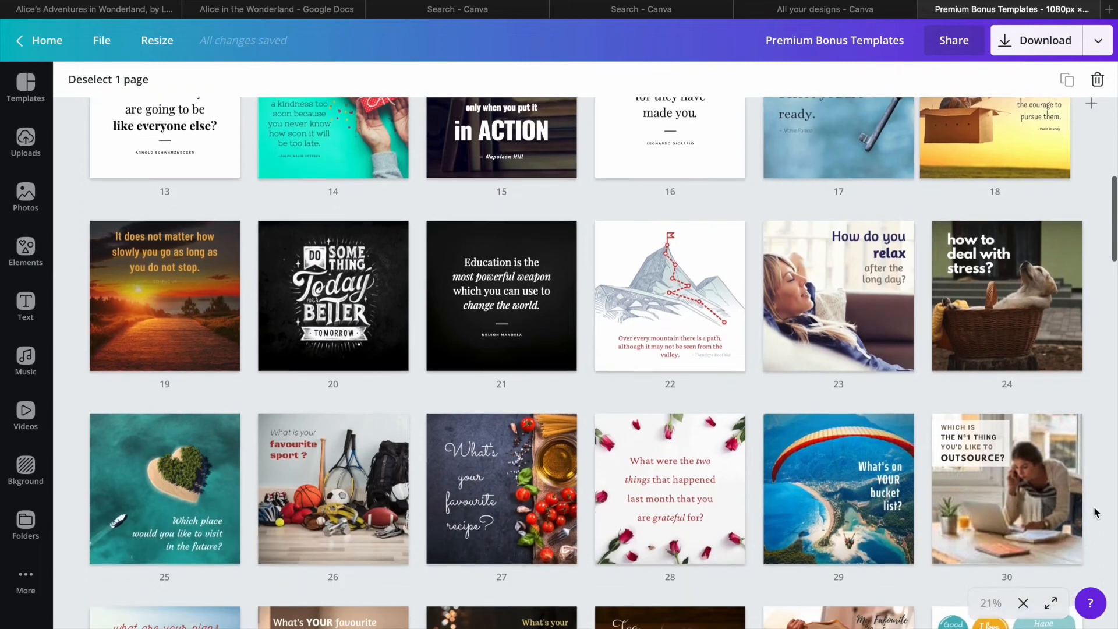
{"action": "scroll", "coordinate": [1095, 512], "scroll_direction": "down", "scroll_amount": 10}
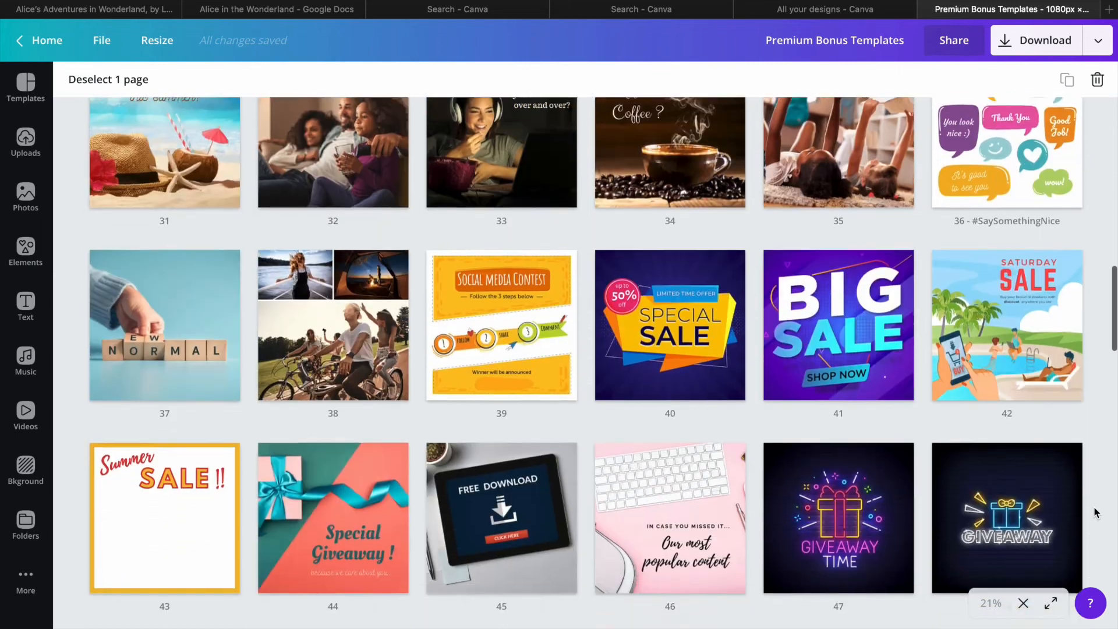
{"action": "scroll", "coordinate": [1094, 512], "scroll_direction": "down", "scroll_amount": 8}
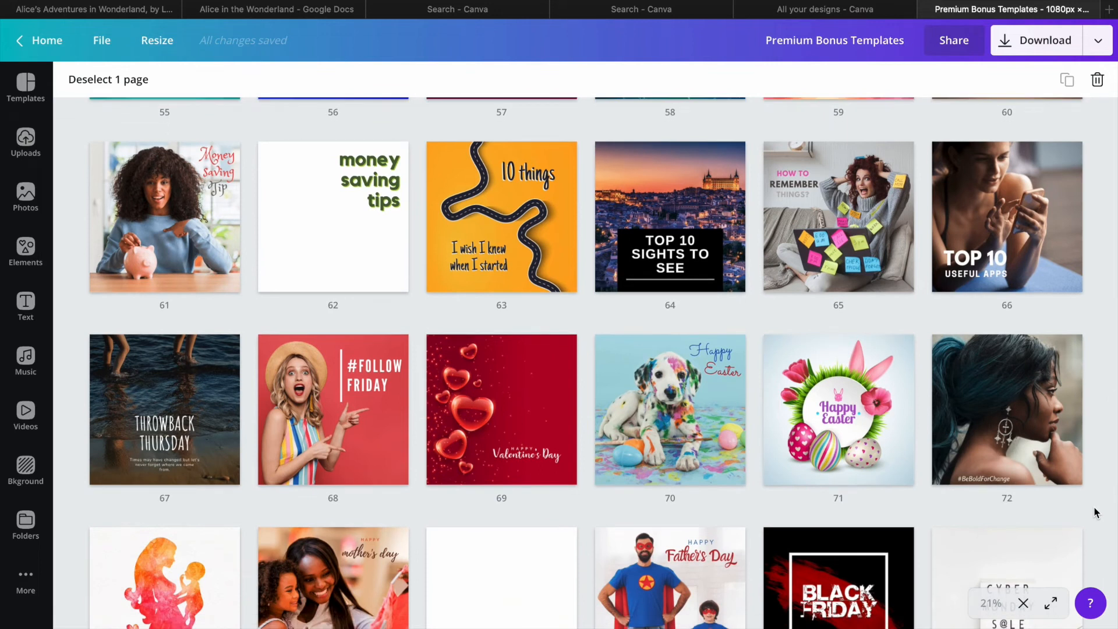
{"action": "scroll", "coordinate": [1094, 512], "scroll_direction": "down", "scroll_amount": 9}
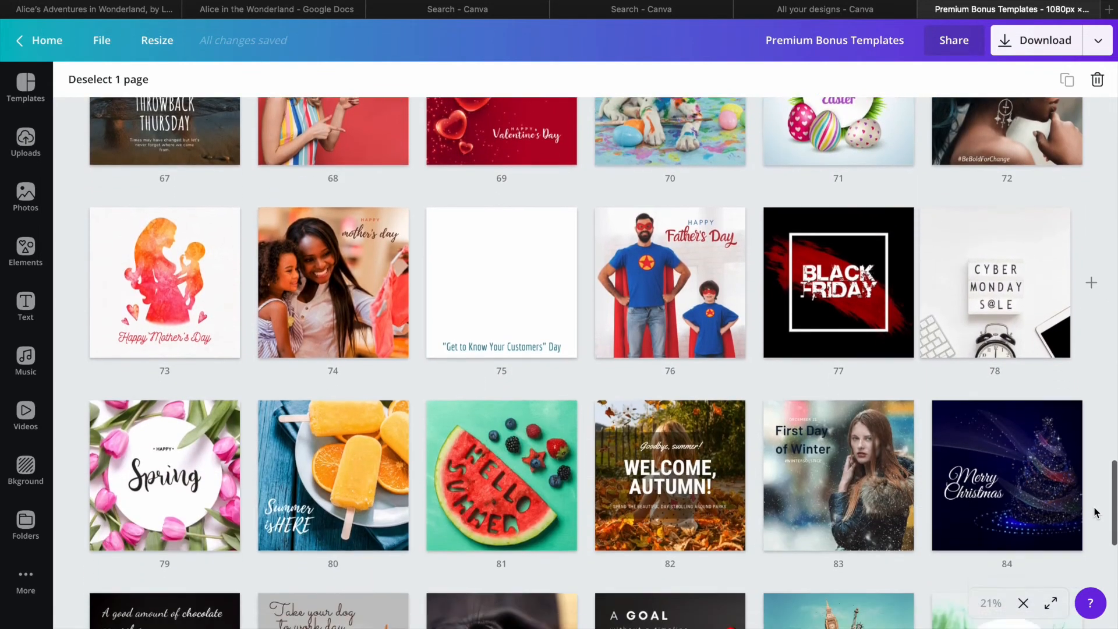
{"action": "scroll", "coordinate": [1094, 513], "scroll_direction": "down", "scroll_amount": 5}
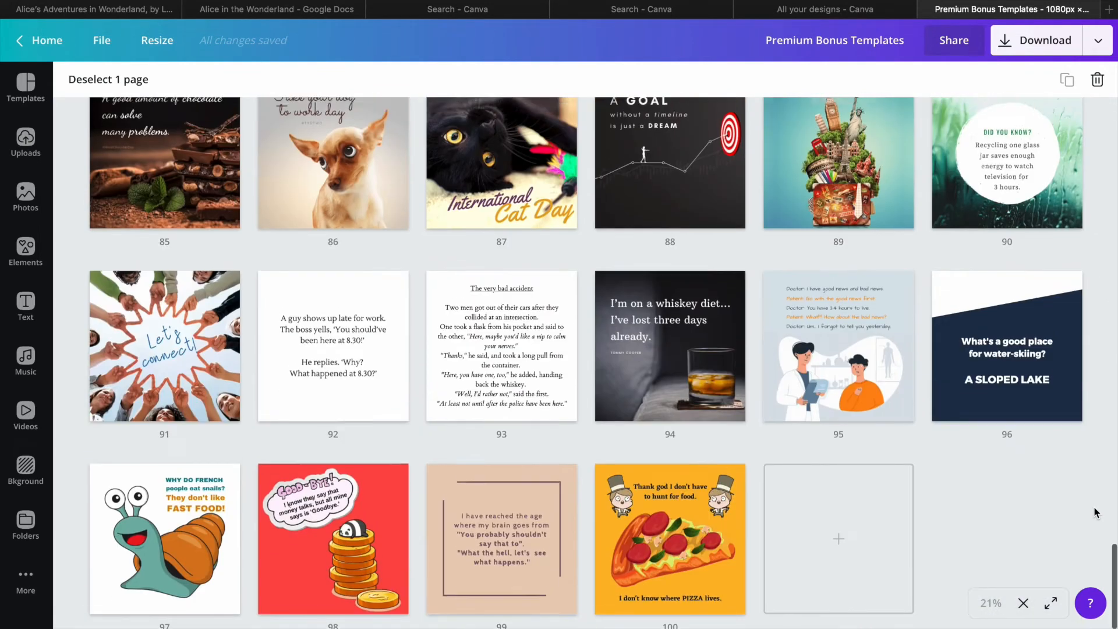
{"action": "scroll", "coordinate": [1094, 512], "scroll_direction": "up", "scroll_amount": 3}
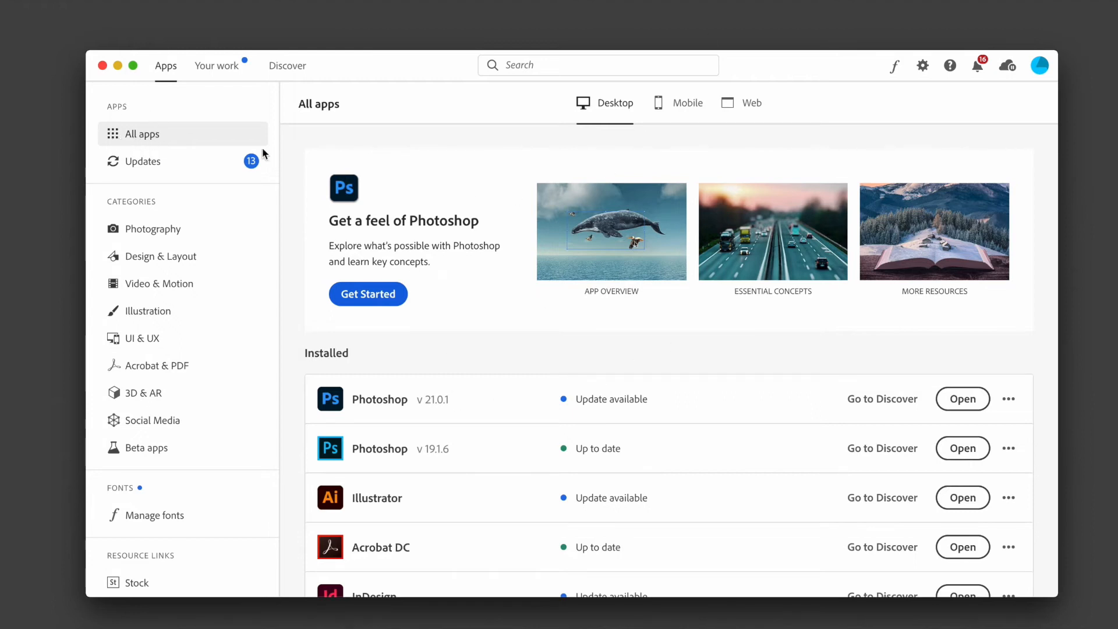
Launch Photoshop v 21.0.1 from Adobe Creative Cloud and look through the full list of installed apps
{"action": "left_click", "coordinate": [959, 408]}
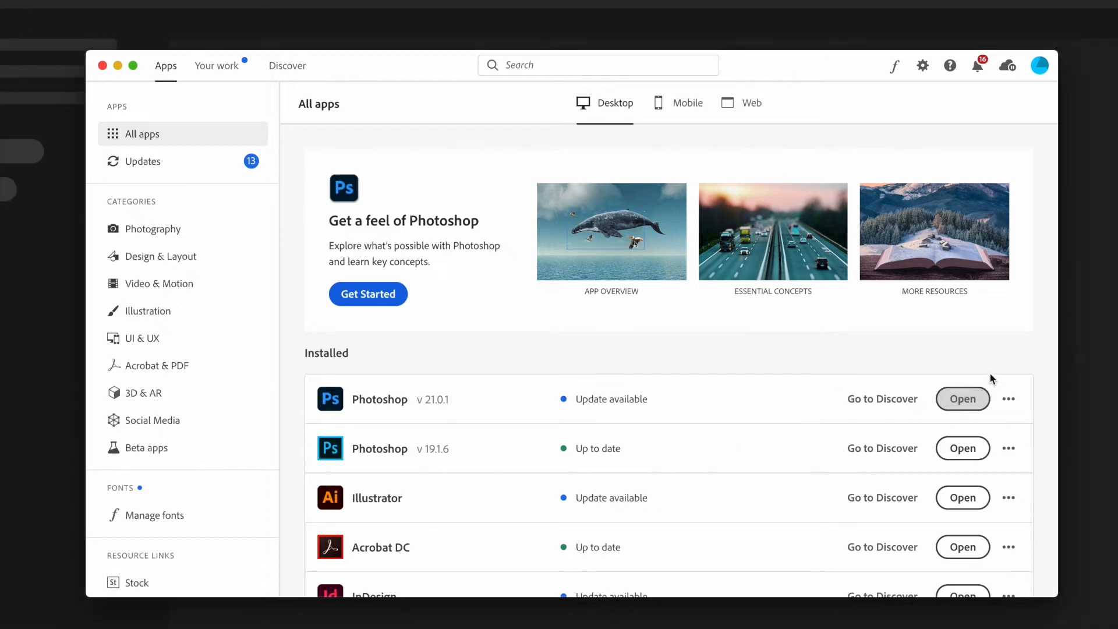
{"action": "scroll", "coordinate": [466, 444], "scroll_direction": "down", "scroll_amount": 2}
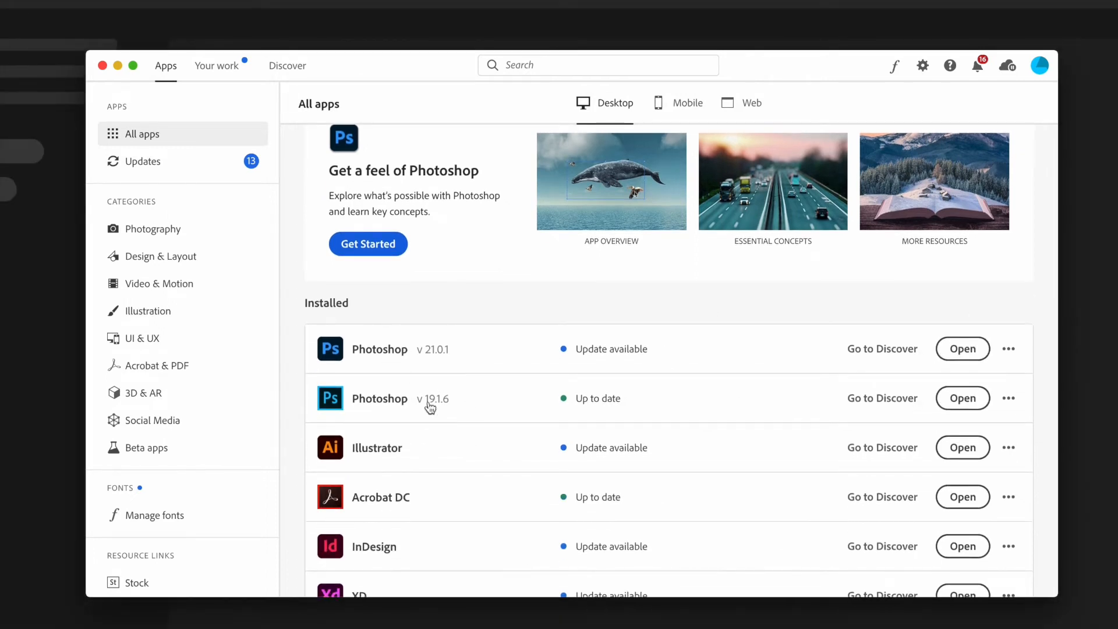
{"action": "scroll", "coordinate": [429, 408], "scroll_direction": "down", "scroll_amount": 3}
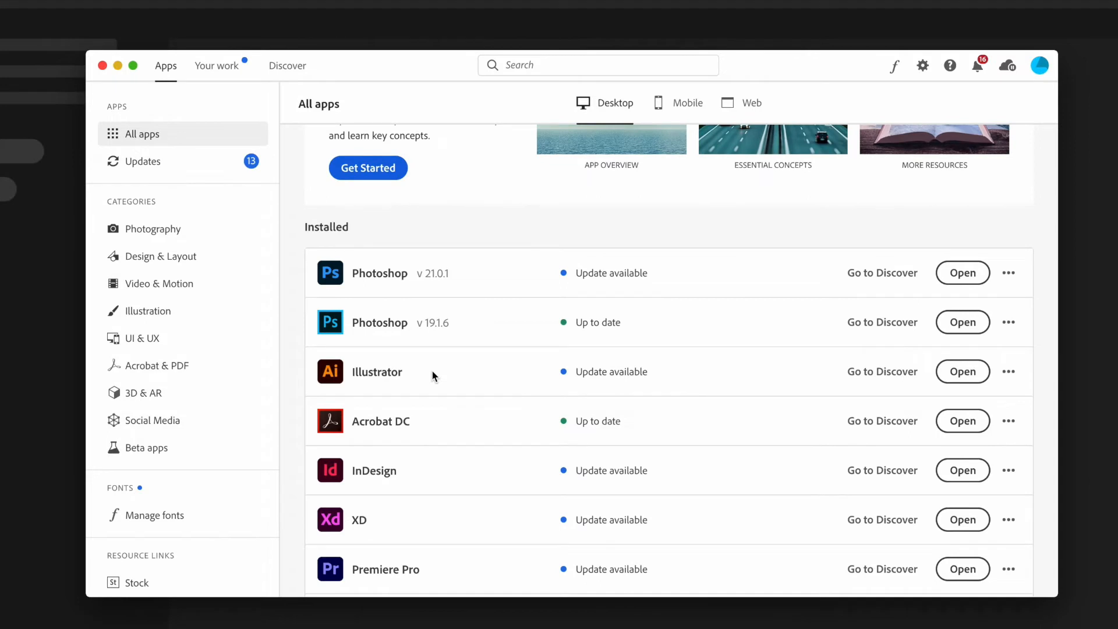
{"action": "scroll", "coordinate": [432, 373], "scroll_direction": "down", "scroll_amount": 3}
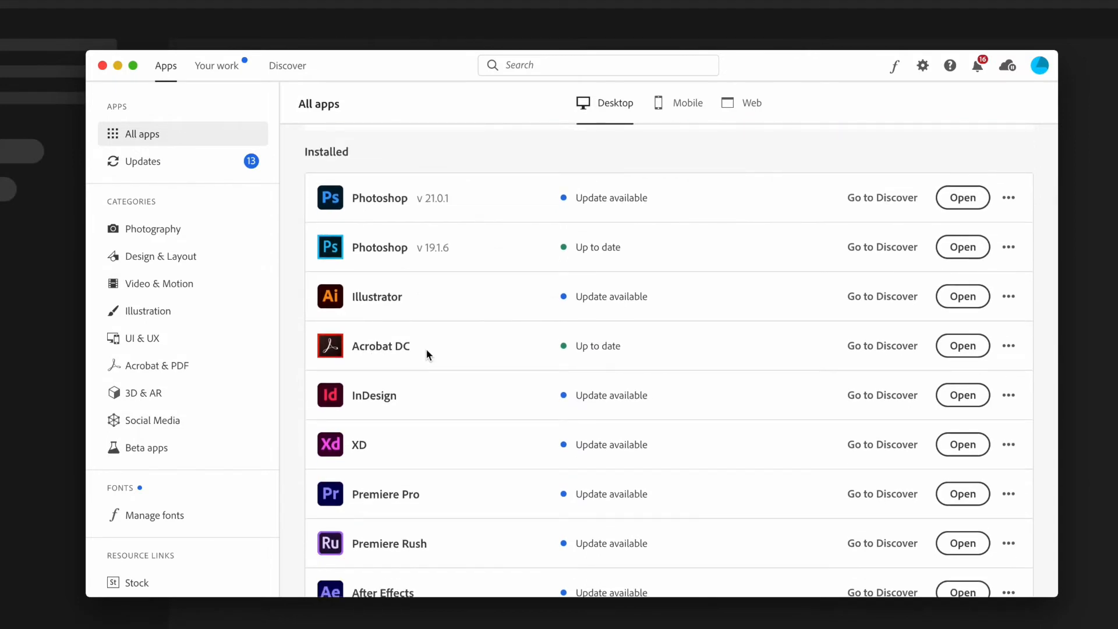
{"action": "scroll", "coordinate": [446, 355], "scroll_direction": "down", "scroll_amount": 1}
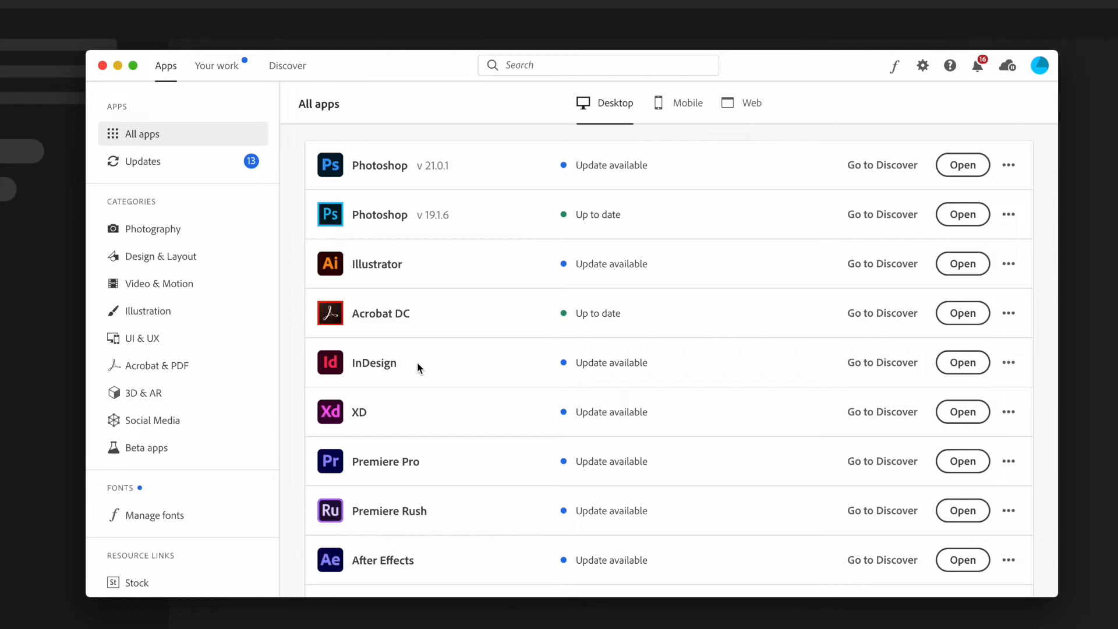
{"action": "scroll", "coordinate": [418, 368], "scroll_direction": "down", "scroll_amount": 2}
{"action": "scroll", "coordinate": [418, 367], "scroll_direction": "down", "scroll_amount": 2}
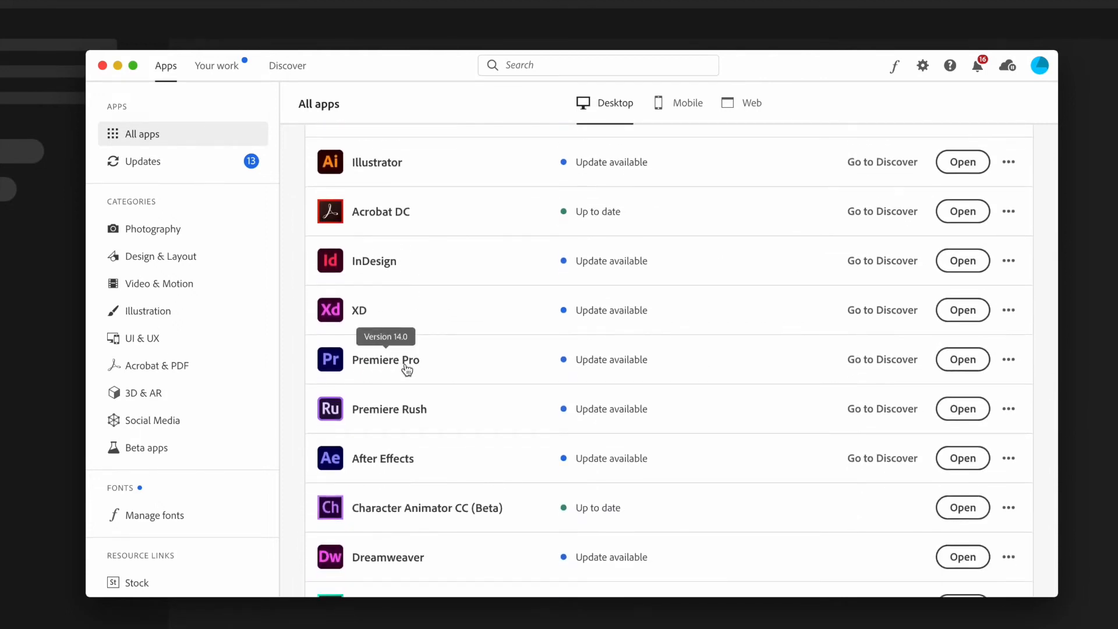
{"action": "scroll", "coordinate": [414, 368], "scroll_direction": "down", "scroll_amount": 2}
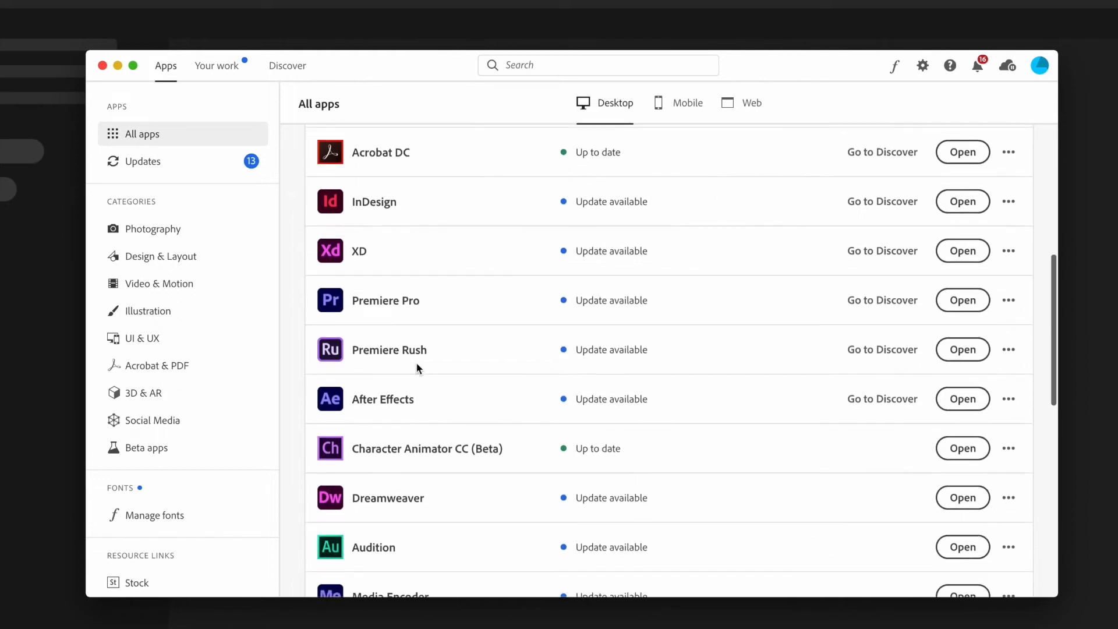
{"action": "scroll", "coordinate": [420, 364], "scroll_direction": "down", "scroll_amount": 2}
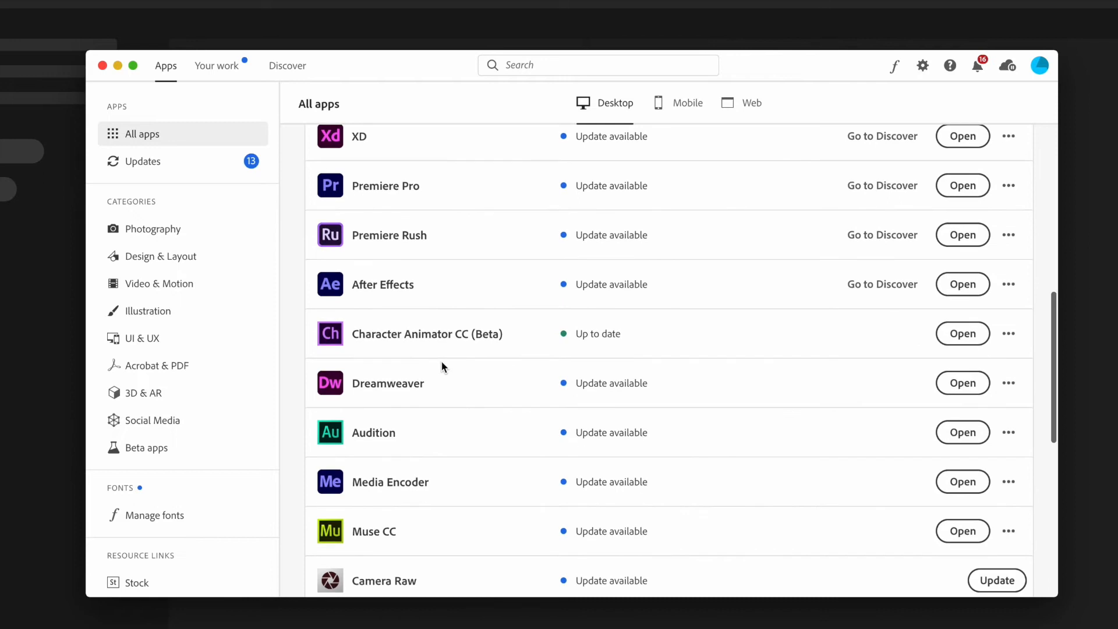
{"action": "scroll", "coordinate": [441, 365], "scroll_direction": "down", "scroll_amount": 2}
{"action": "scroll", "coordinate": [439, 344], "scroll_direction": "down", "scroll_amount": 3}
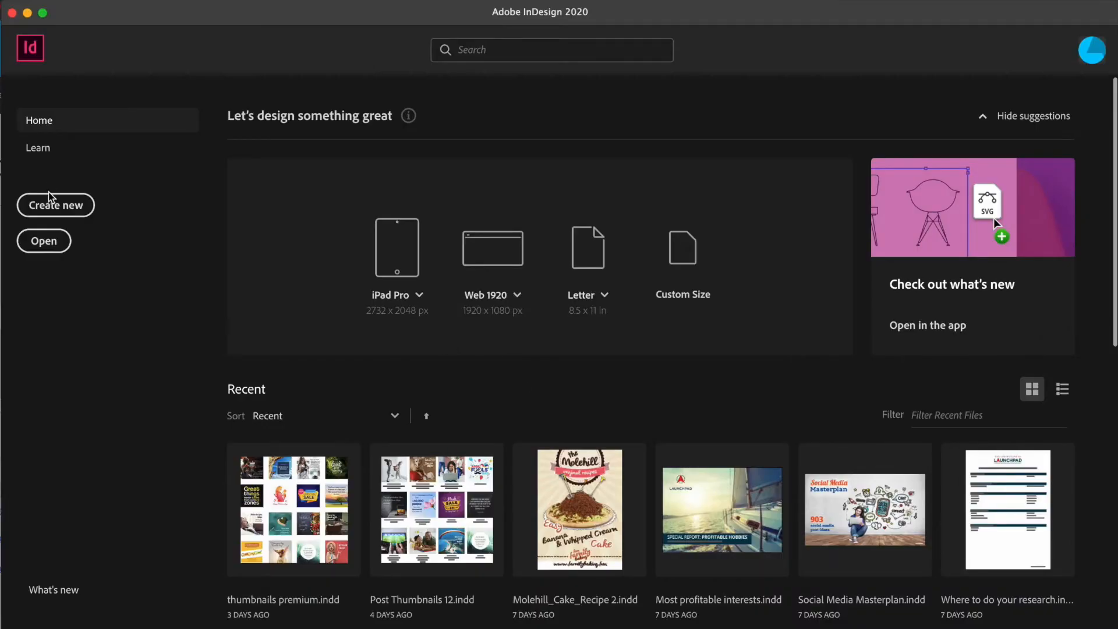
In Adobe InDesign, create a new landscape document from the recent 297 x 210 mm custom preset
{"action": "left_click", "coordinate": [51, 211]}
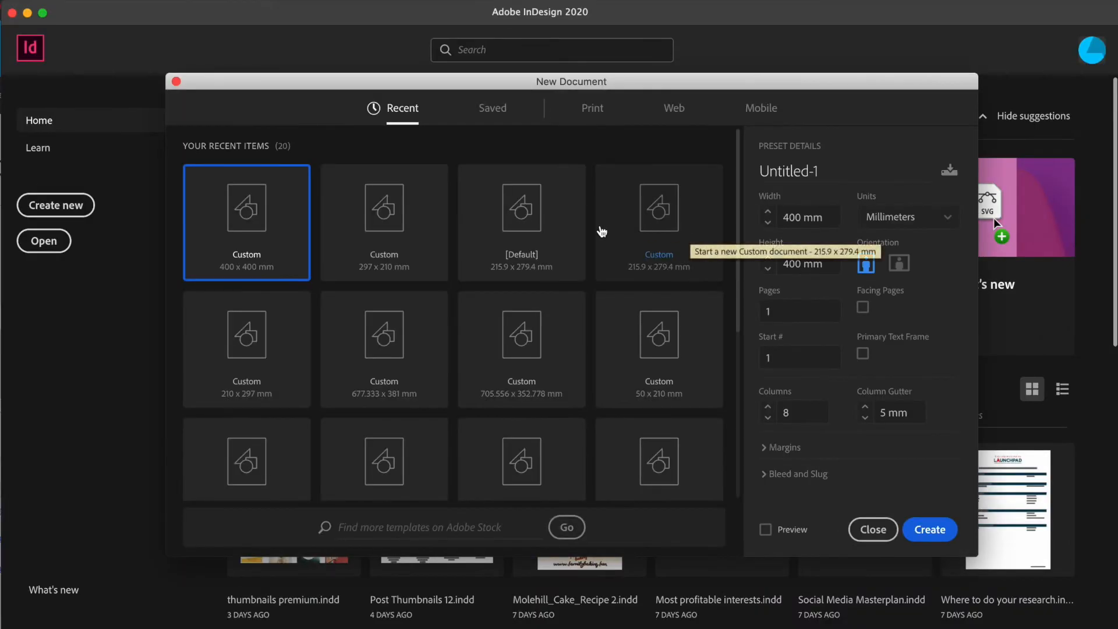
{"action": "left_click", "coordinate": [392, 208]}
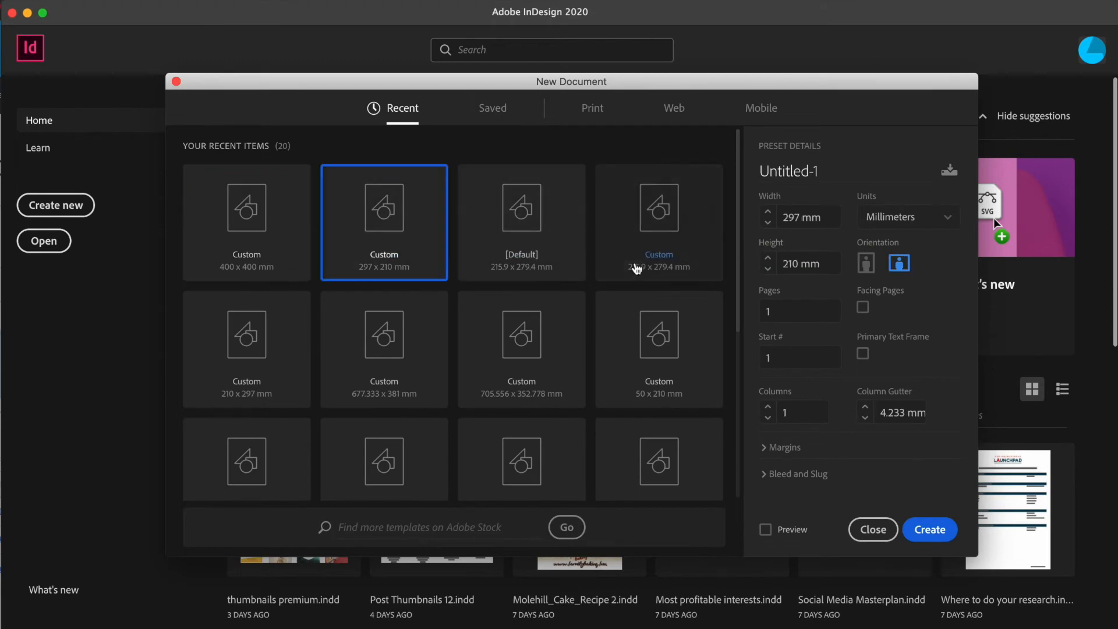
{"action": "left_click", "coordinate": [869, 269]}
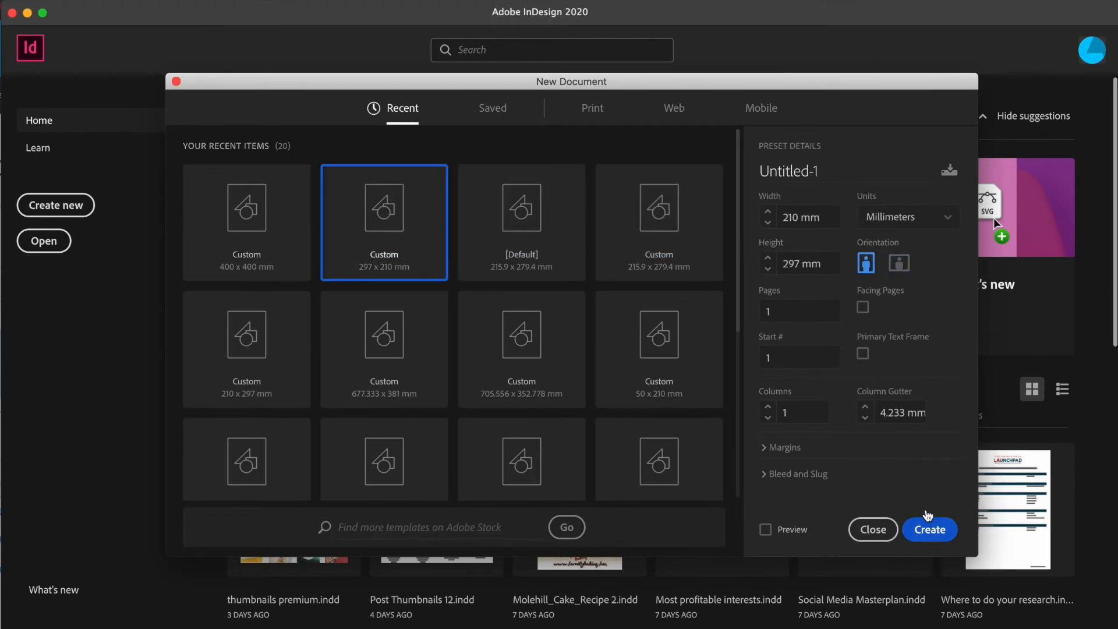
{"action": "left_click", "coordinate": [900, 267]}
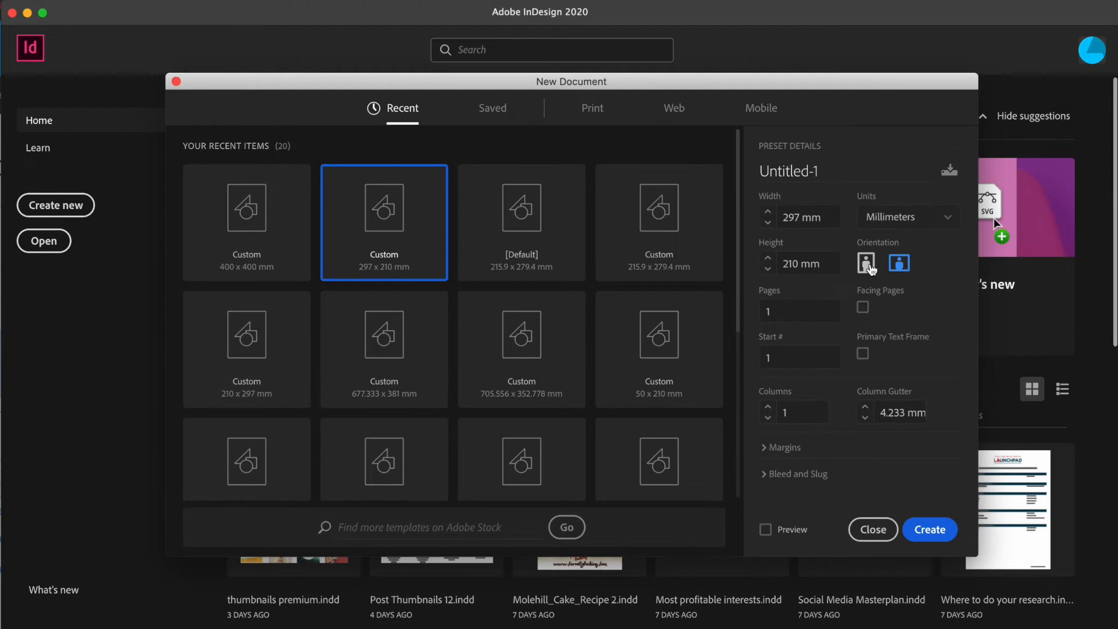
{"action": "left_click", "coordinate": [929, 527]}
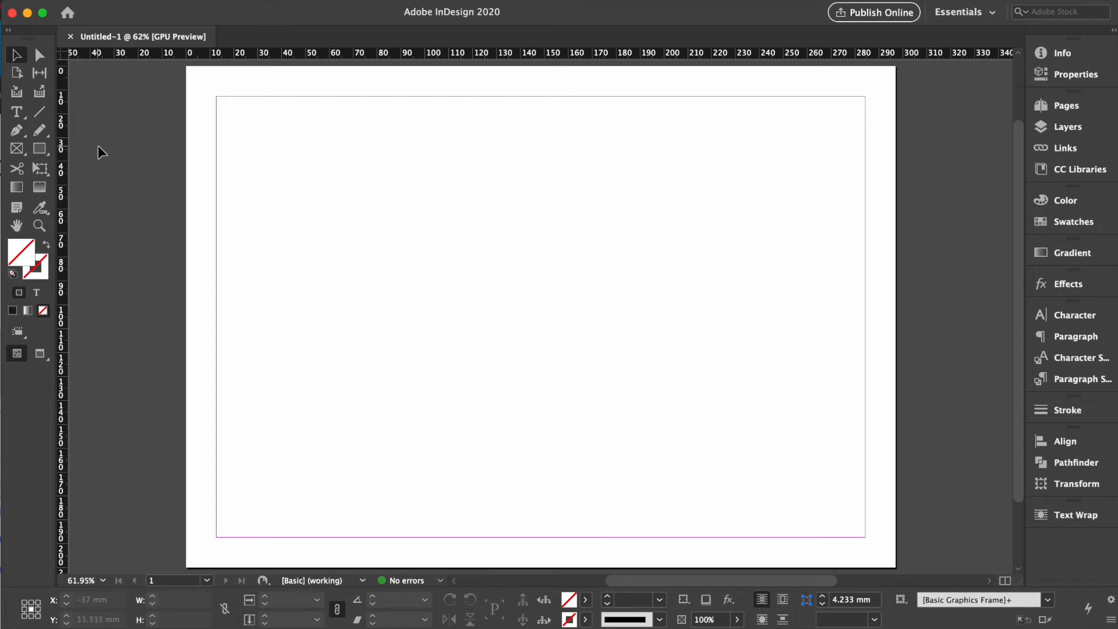
Draw a 297 x 210 mm rectangular frame covering the whole page and return to the Selection tool
{"action": "left_click", "coordinate": [21, 147]}
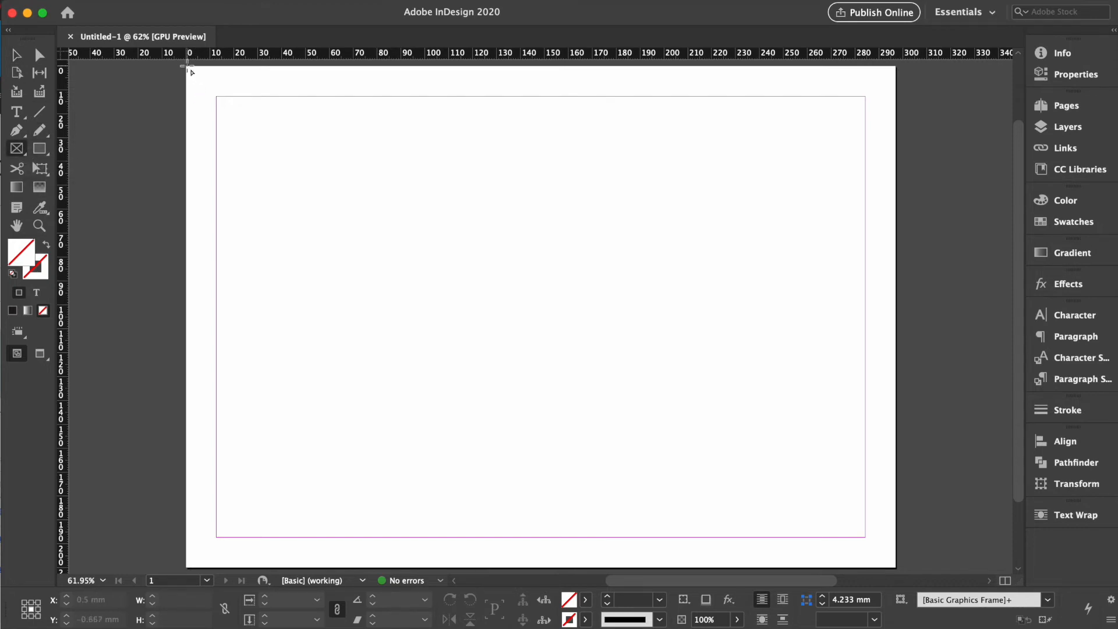
{"action": "left_click_drag", "start_coordinate": [186, 67], "coordinate": [896, 567]}
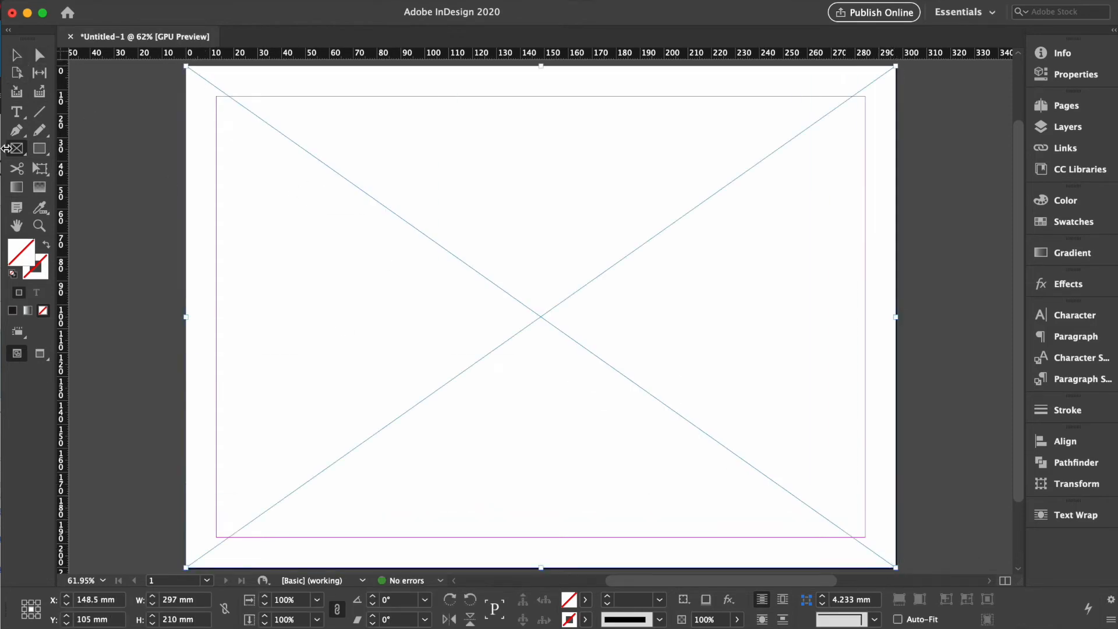
{"action": "left_click", "coordinate": [17, 55]}
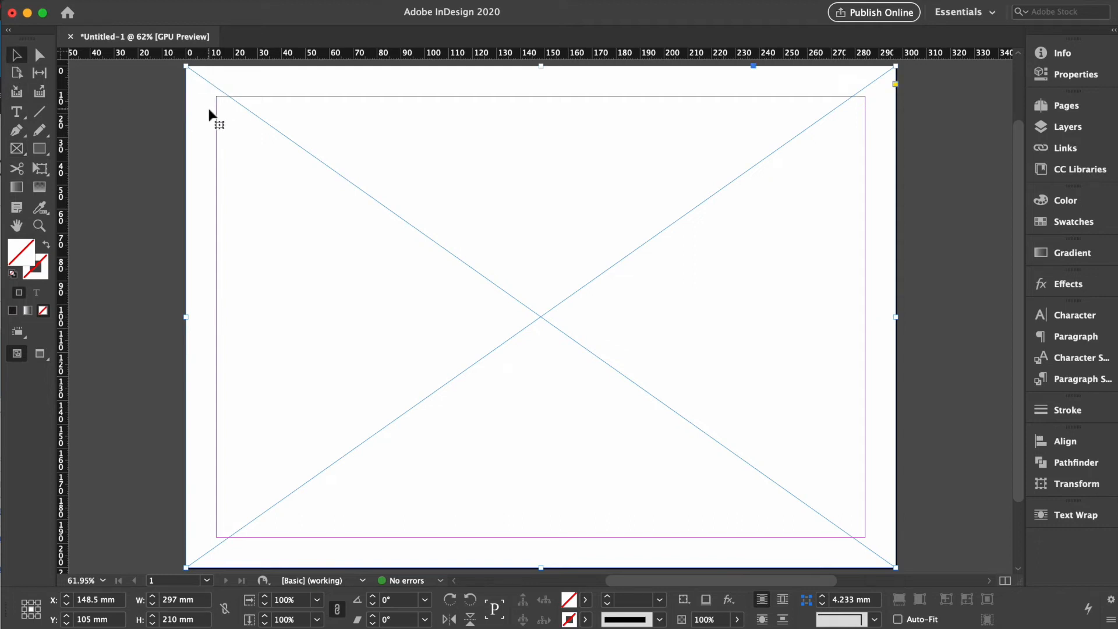
Fill the full-page frame with a pale cream colour of C 0, M 4, Y 19, K 0 and deselect it
{"action": "left_click", "coordinate": [1063, 200]}
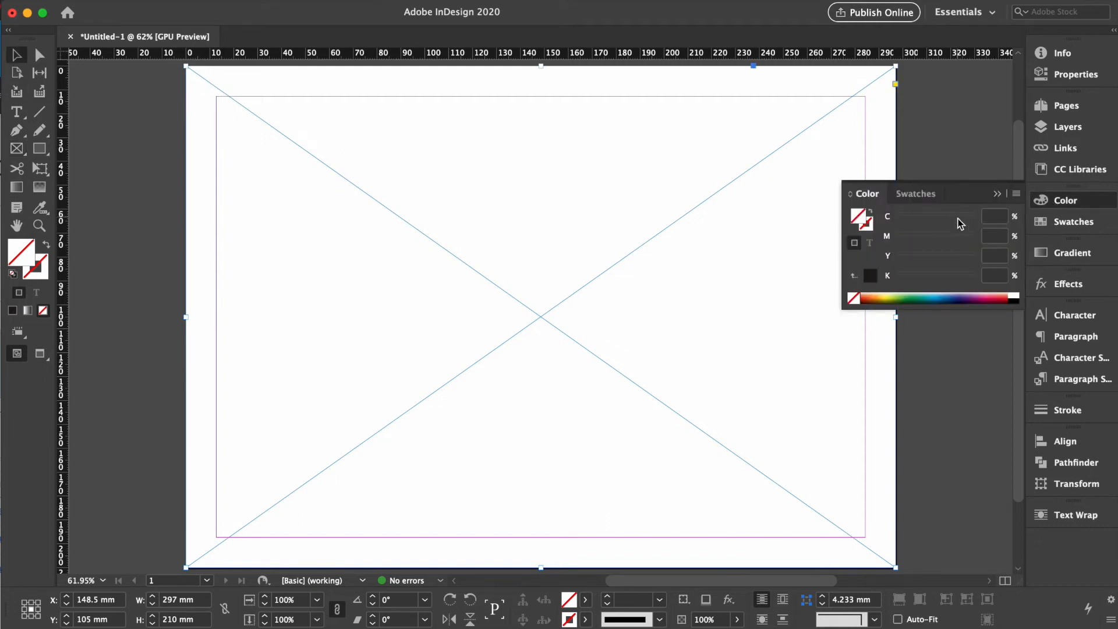
{"action": "mouse_move", "coordinate": [888, 300]}
{"action": "left_mouse_down"}
{"action": "mouse_move", "coordinate": [896, 293]}
{"action": "mouse_move", "coordinate": [882, 296]}
{"action": "left_mouse_up"}
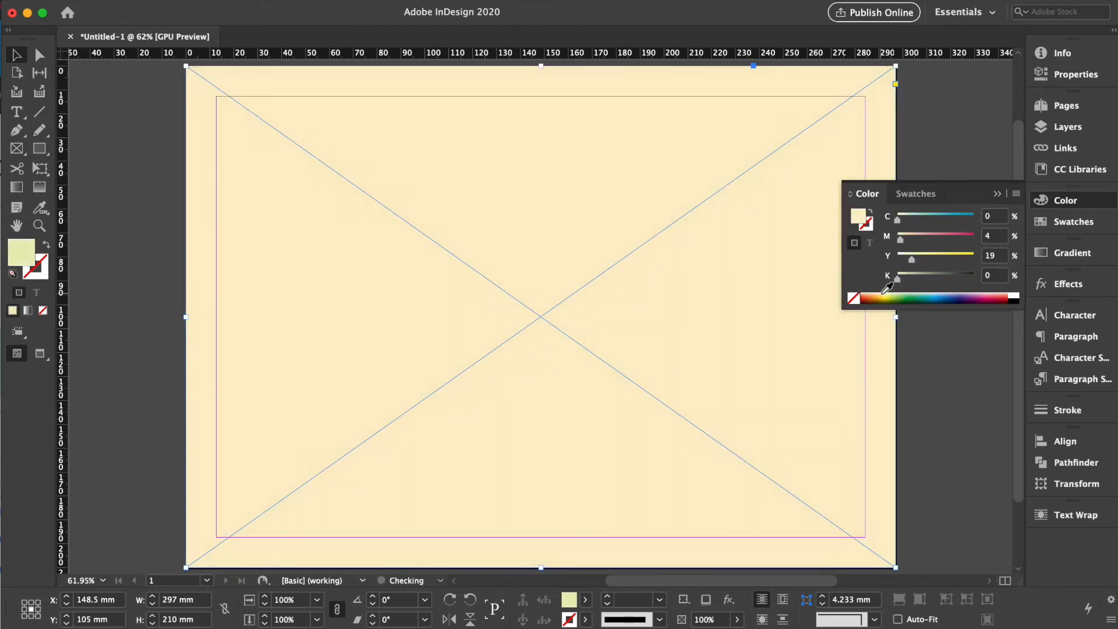
{"action": "left_click", "coordinate": [936, 326]}
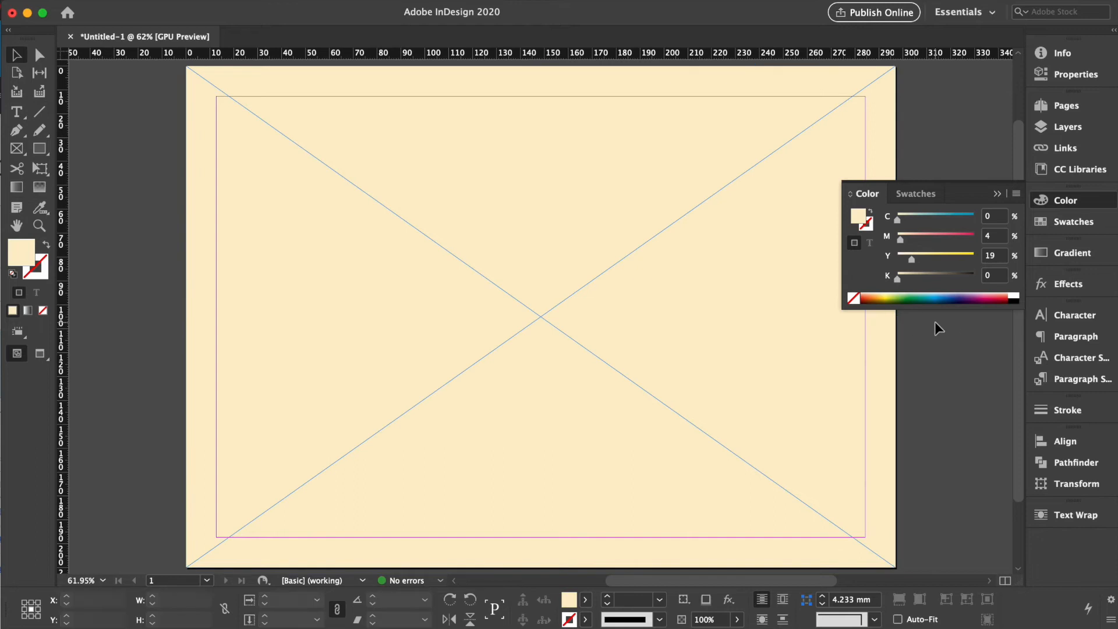
{"action": "left_click", "coordinate": [1055, 202]}
Draw a frame about 203 x 23 mm at the upper-left margin corner and enter the text "This is a title" in it
{"action": "left_click", "coordinate": [16, 148]}
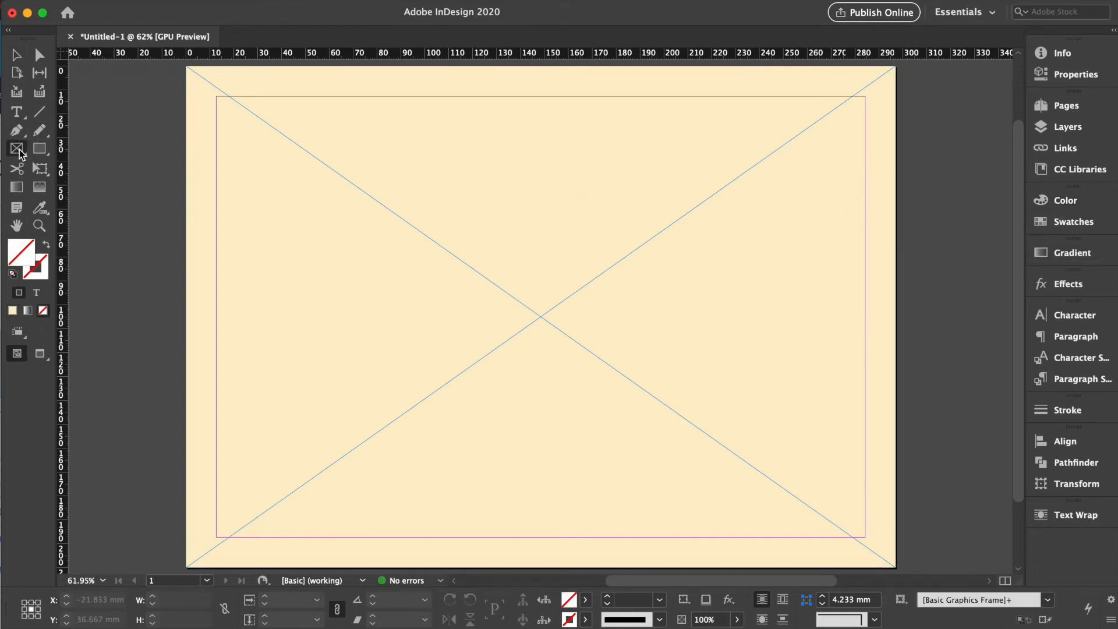
{"action": "left_click_drag", "start_coordinate": [217, 96], "coordinate": [702, 152]}
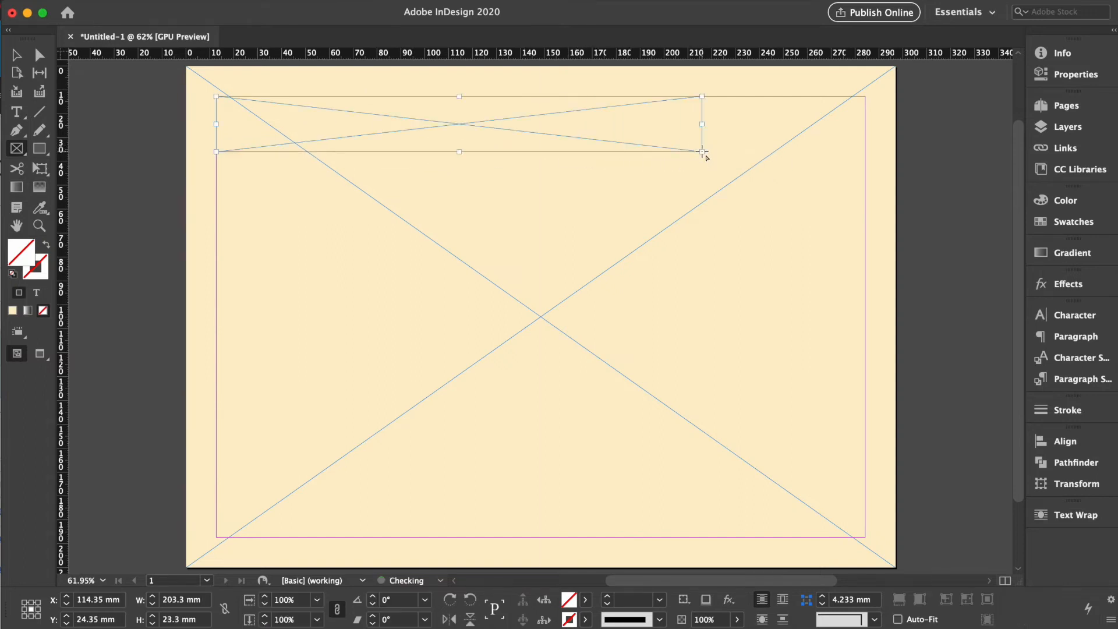
{"action": "left_click", "coordinate": [16, 111]}
{"action": "left_click", "coordinate": [232, 122]}
{"action": "type", "text": "This is a"}
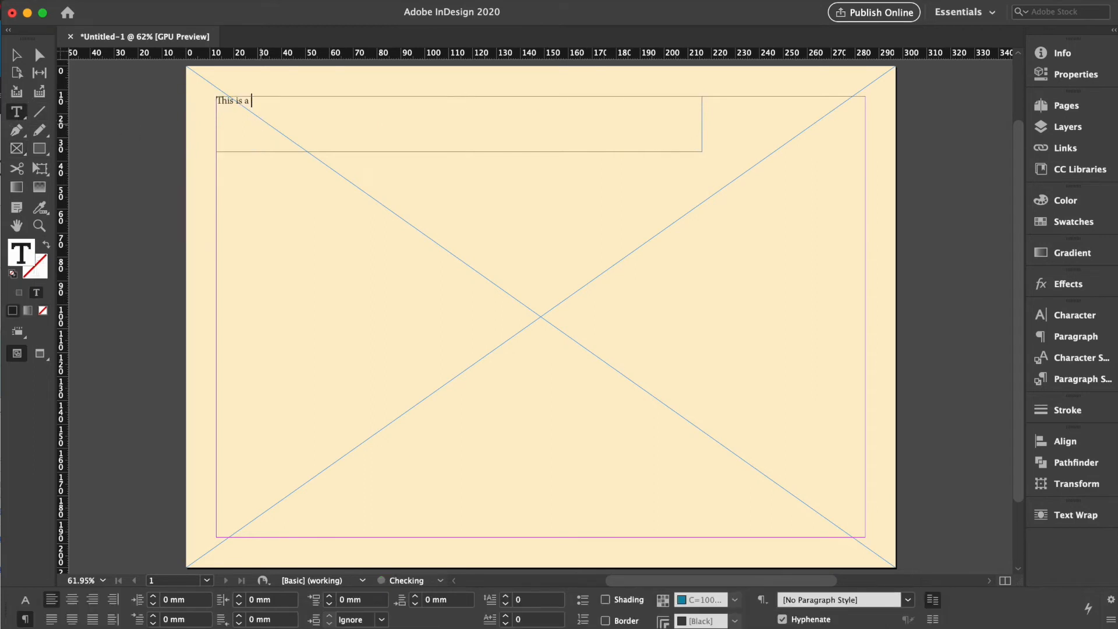
{"action": "type", "text": " title"}
{"action": "left_click", "coordinate": [16, 55]}
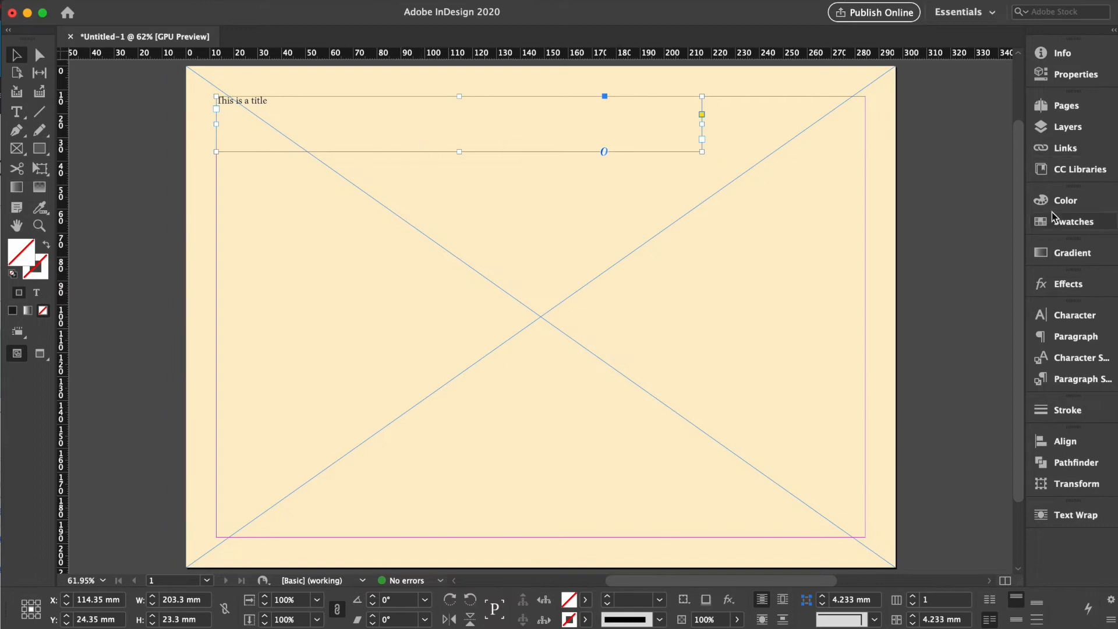
Set the title's font to Skia Regular at 27 pt
{"action": "left_click", "coordinate": [1072, 320]}
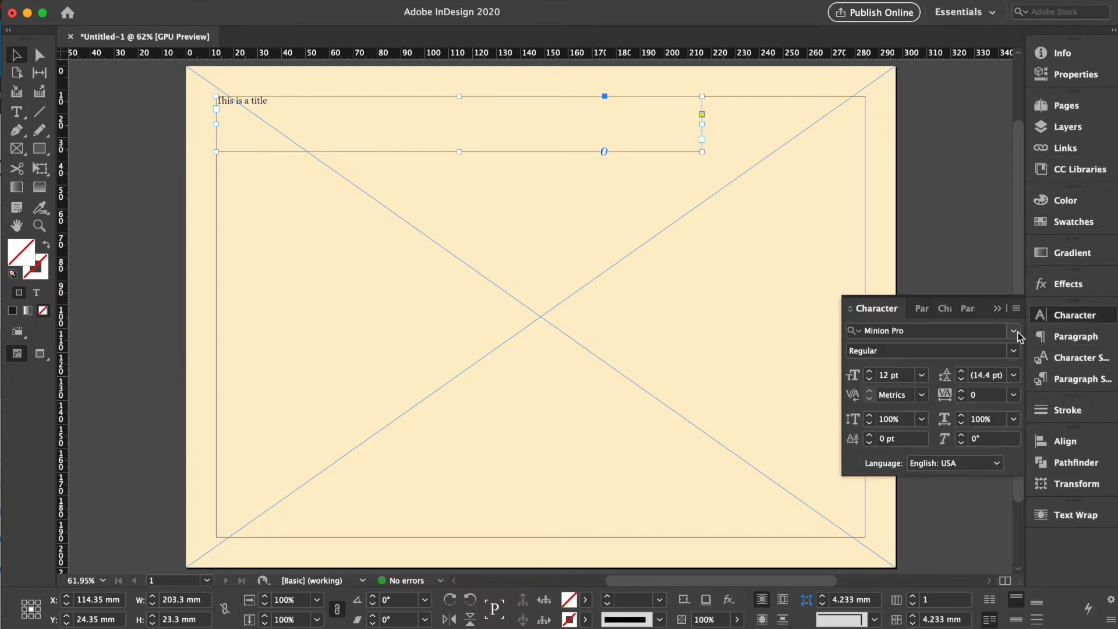
{"action": "left_click", "coordinate": [1015, 332]}
{"action": "key", "text": "Down"}
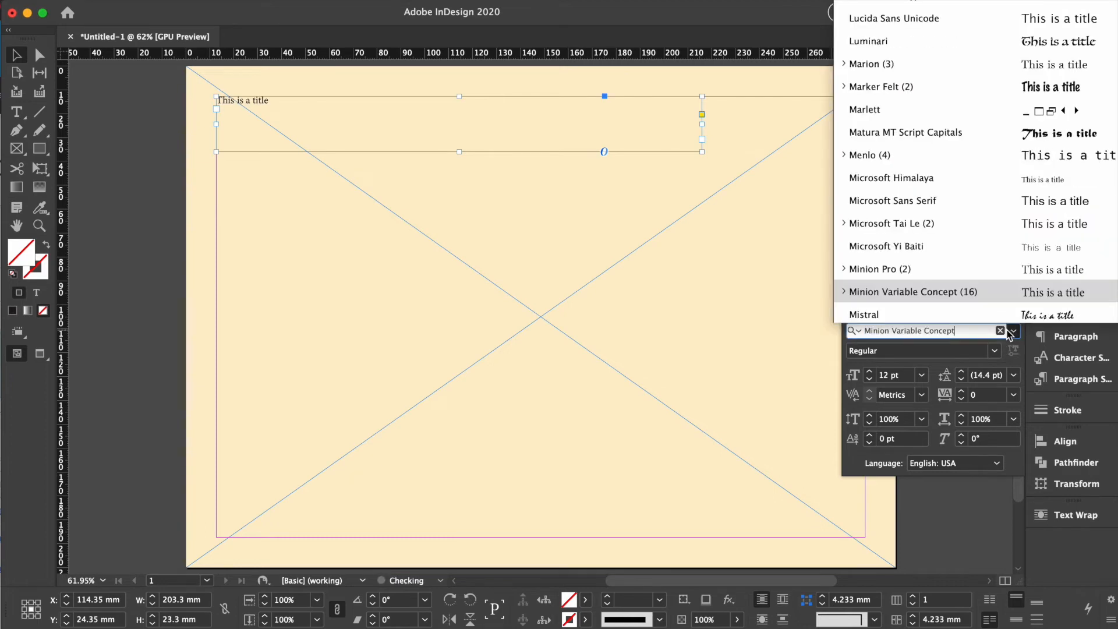
{"action": "scroll", "coordinate": [976, 216], "scroll_direction": "down", "scroll_amount": 10}
{"action": "scroll", "coordinate": [975, 220], "scroll_direction": "down", "scroll_amount": 10}
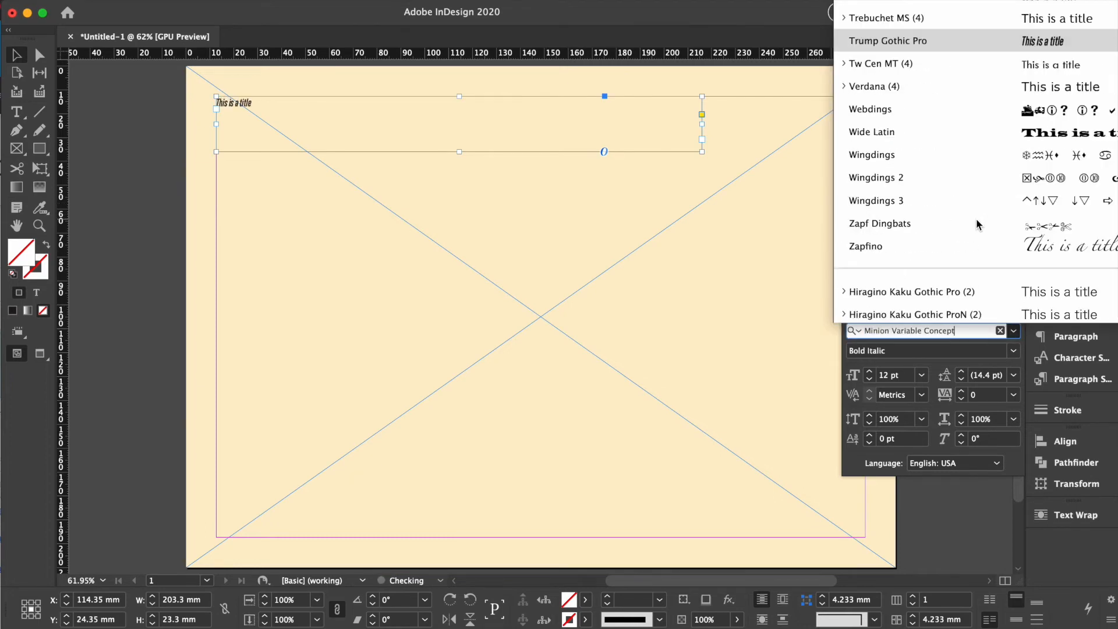
{"action": "scroll", "coordinate": [954, 192], "scroll_direction": "up", "scroll_amount": 10}
{"action": "scroll", "coordinate": [934, 163], "scroll_direction": "up", "scroll_amount": 5}
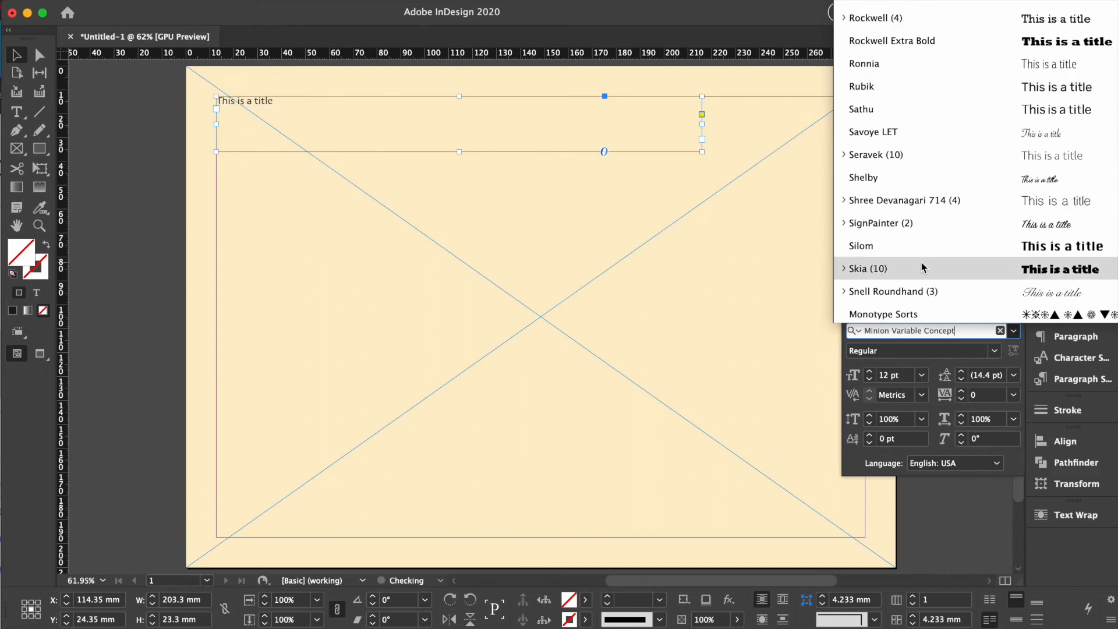
{"action": "left_click", "coordinate": [923, 263]}
{"action": "left_click", "coordinate": [869, 372]}
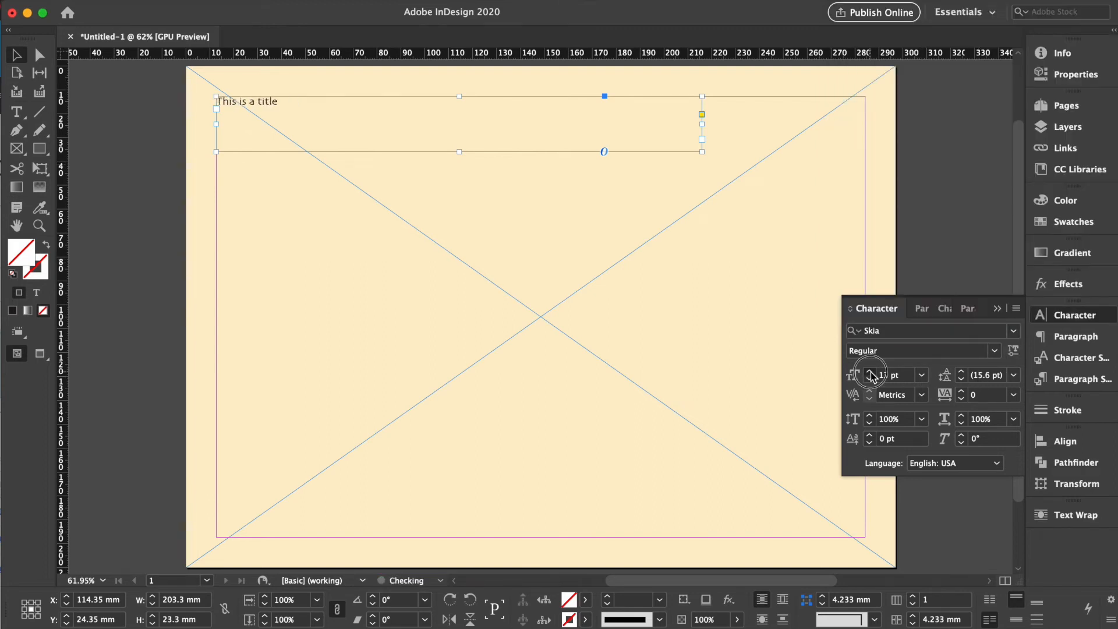
{"action": "left_click", "coordinate": [869, 371]}
{"action": "left_click", "coordinate": [869, 372]}
{"action": "left_click", "coordinate": [870, 372]}
{"action": "left_click", "coordinate": [870, 372]}
{"action": "left_click", "coordinate": [870, 372]}
{"action": "left_click", "coordinate": [870, 372]}
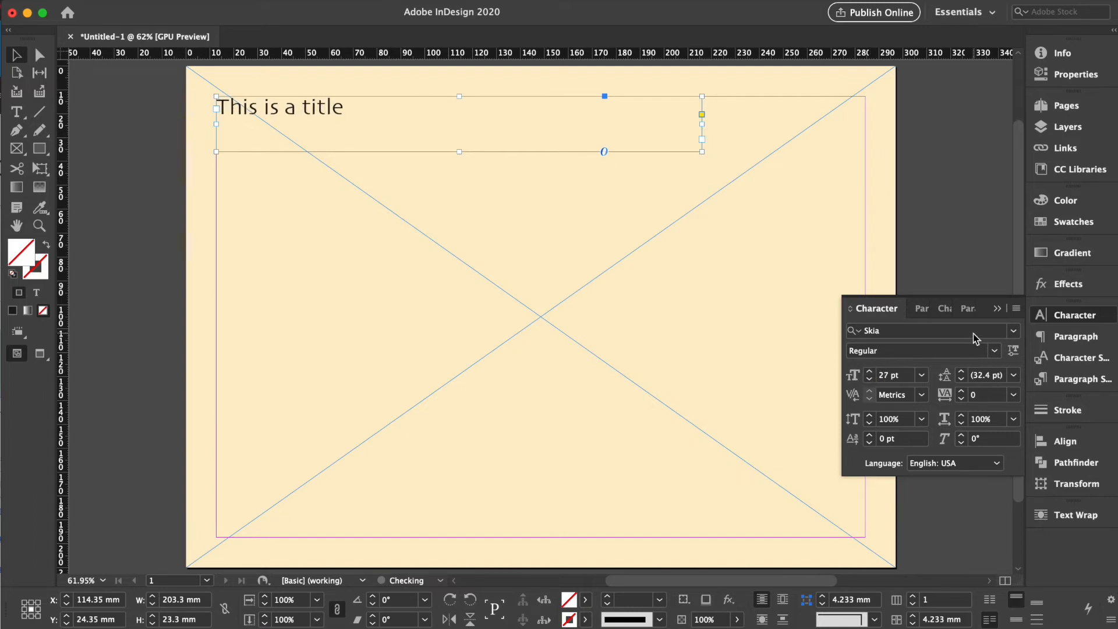
Set the title's font to Abadi MT Condensed Extra Bold at 70 pt
{"action": "left_click", "coordinate": [1013, 330]}
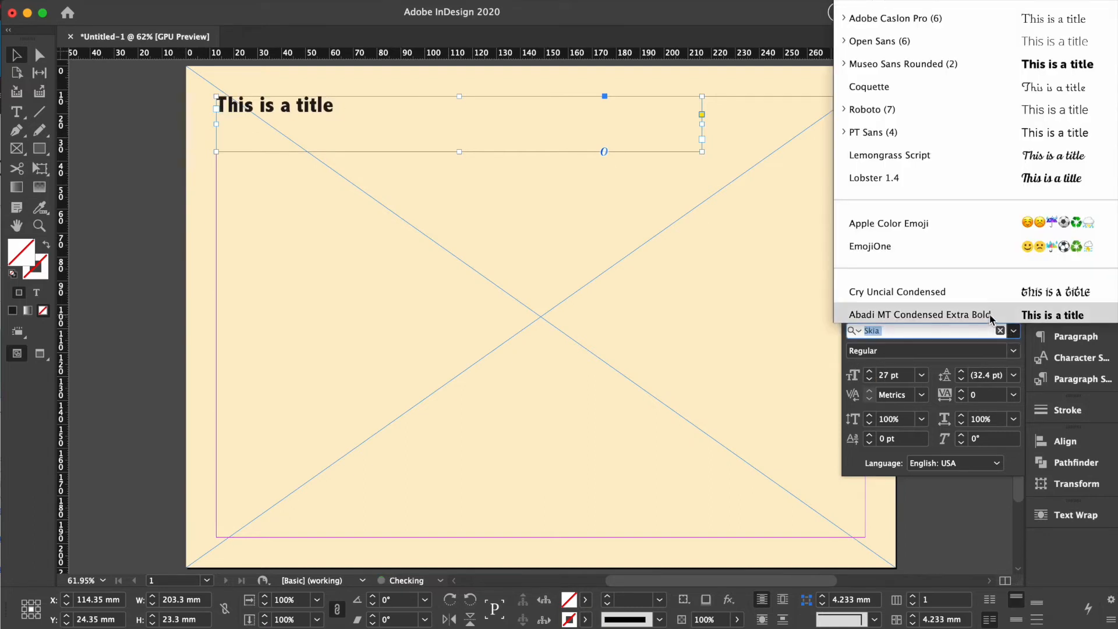
{"action": "left_click", "coordinate": [990, 315]}
{"action": "left_click", "coordinate": [870, 373]}
{"action": "left_click", "coordinate": [871, 372]}
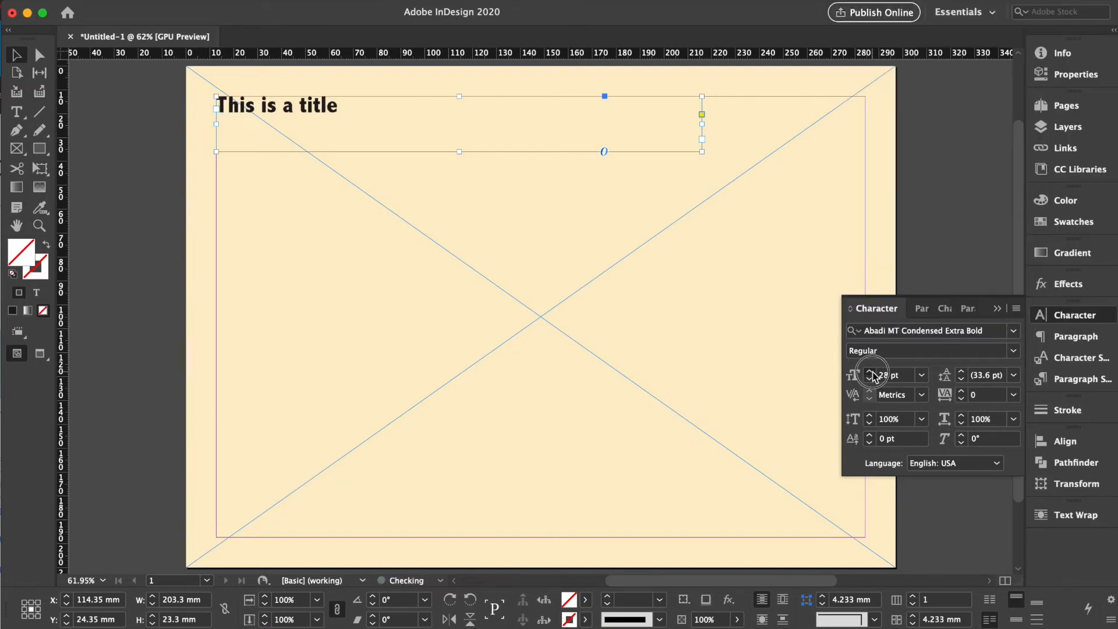
{"action": "left_click", "coordinate": [870, 373]}
{"action": "left_click", "coordinate": [870, 373]}
{"action": "left_click", "coordinate": [870, 372]}
{"action": "left_click", "coordinate": [869, 372]}
{"action": "left_click", "coordinate": [870, 373]}
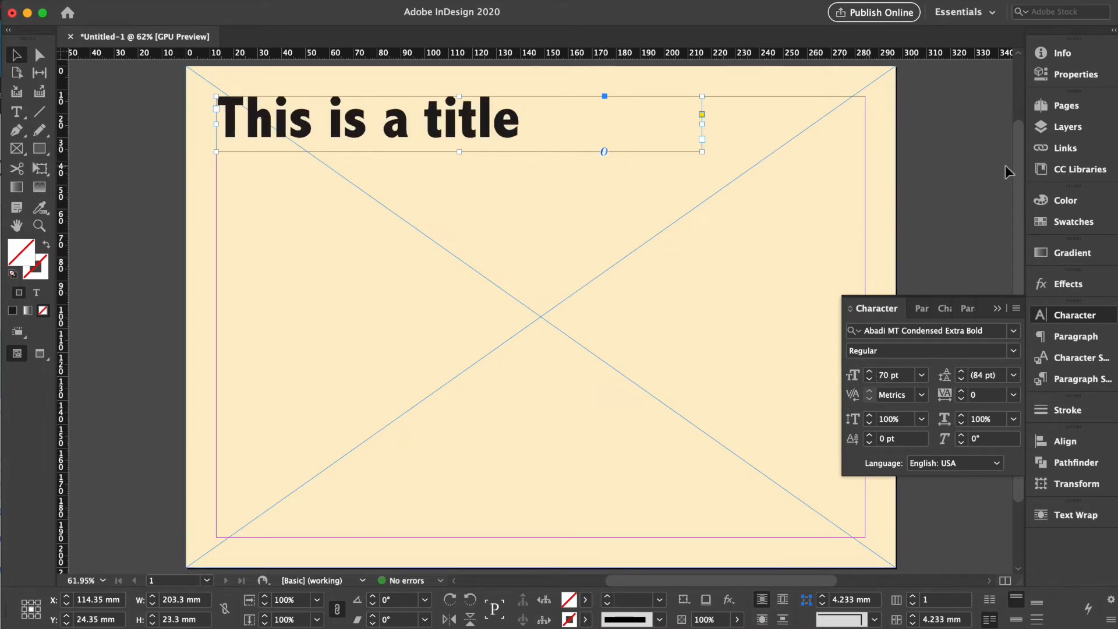
Colour the title text blue using CMYK values of C 100, M 32, Y 0, K 6
{"action": "left_click", "coordinate": [1089, 226]}
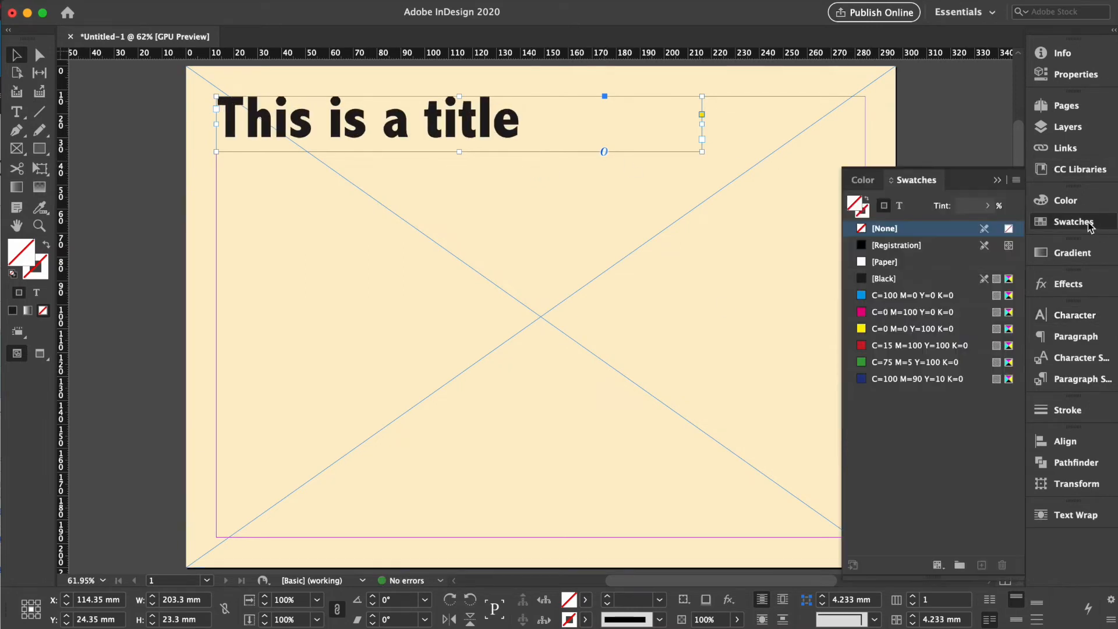
{"action": "left_click", "coordinate": [899, 206]}
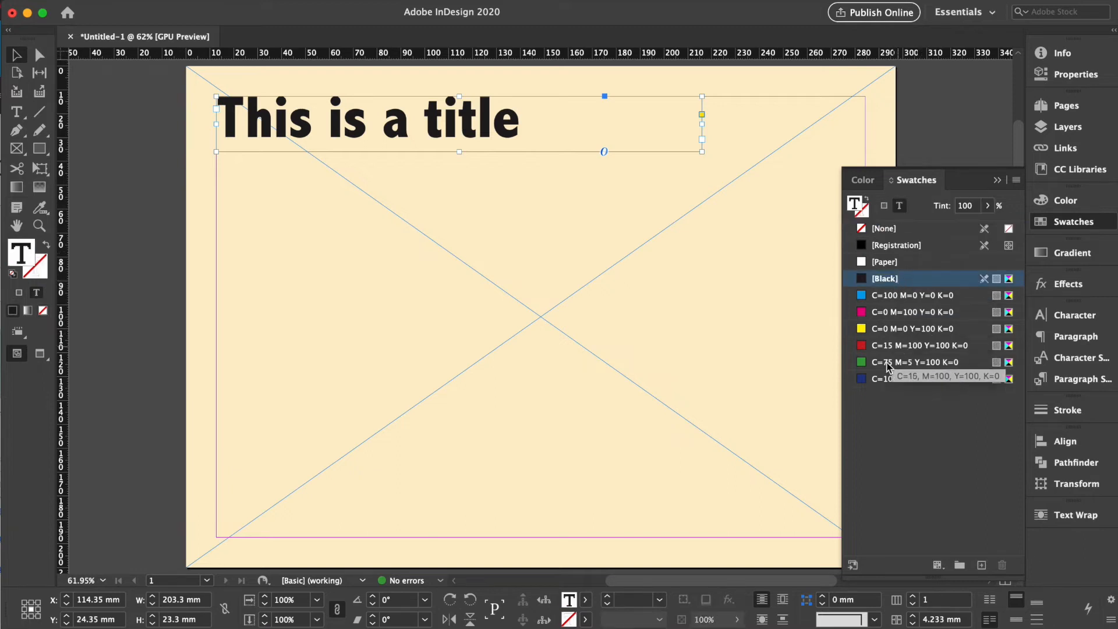
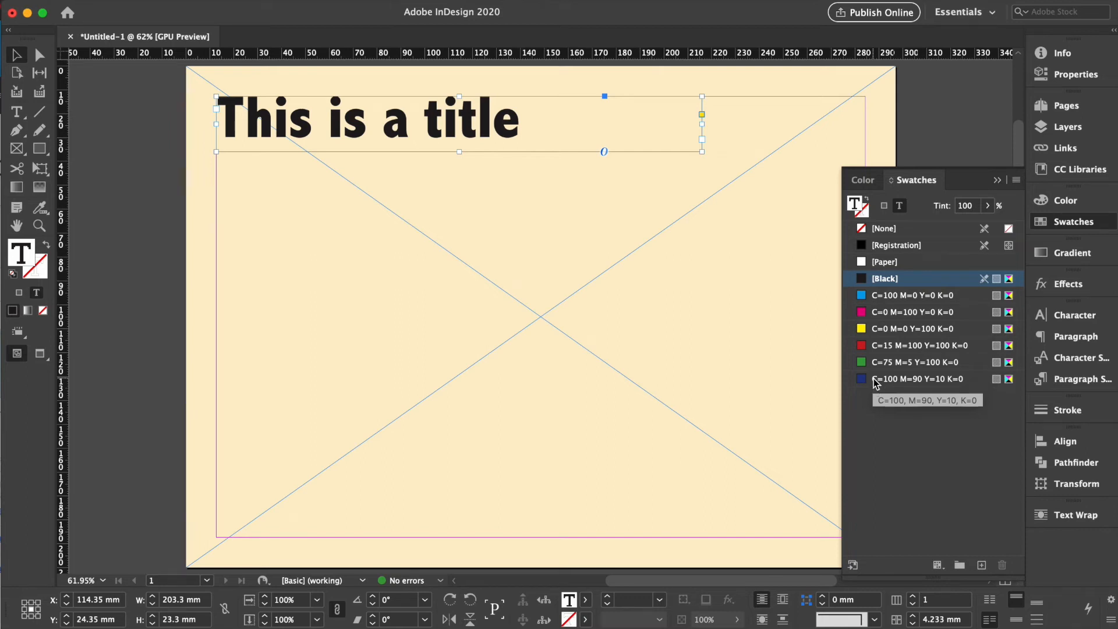
{"action": "left_click", "coordinate": [1060, 203]}
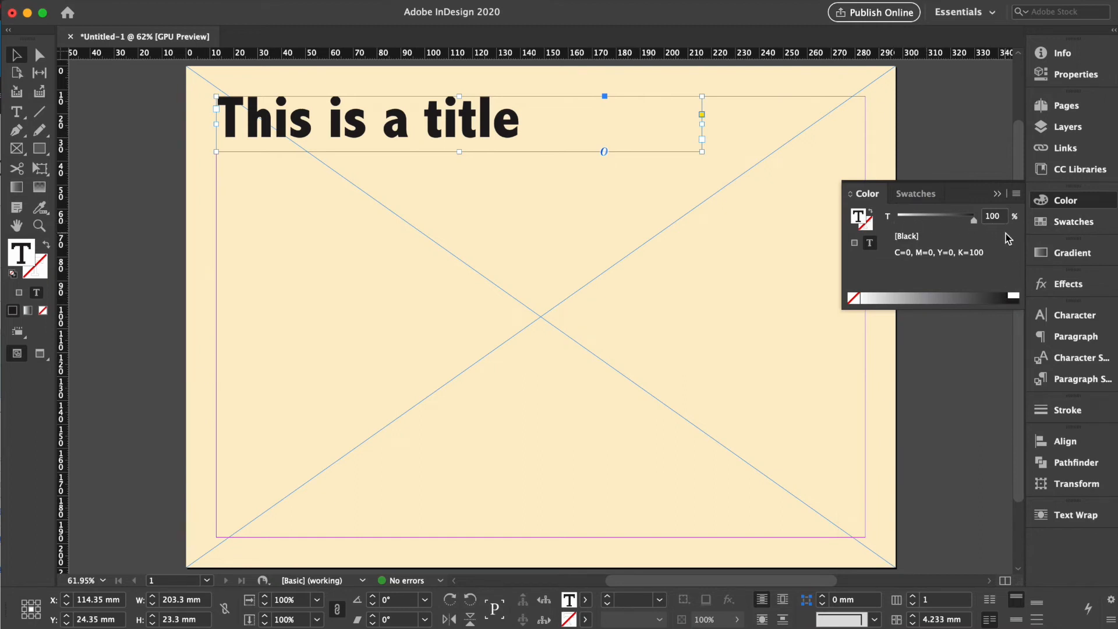
{"action": "left_click", "coordinate": [1016, 193]}
{"action": "left_click", "coordinate": [1046, 242]}
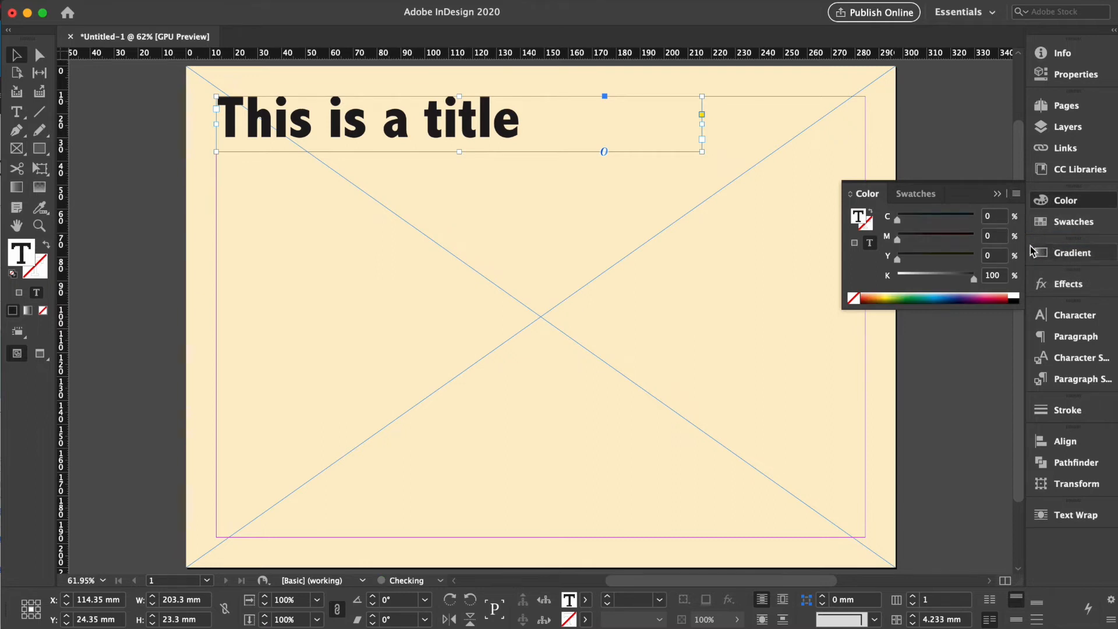
{"action": "left_click", "coordinate": [952, 294]}
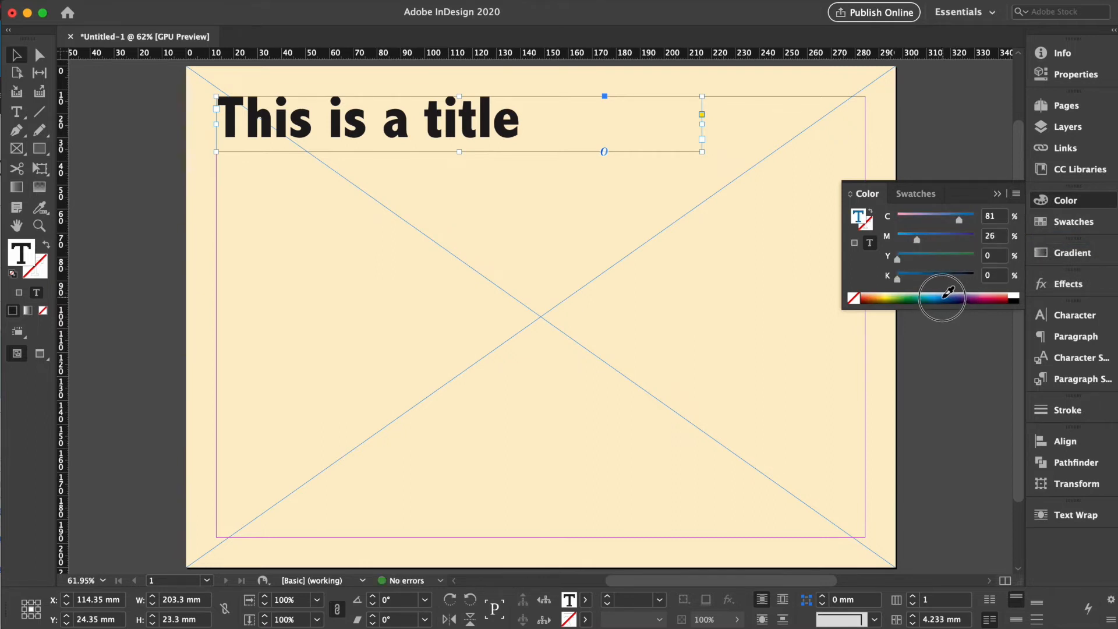
{"action": "left_click", "coordinate": [948, 293]}
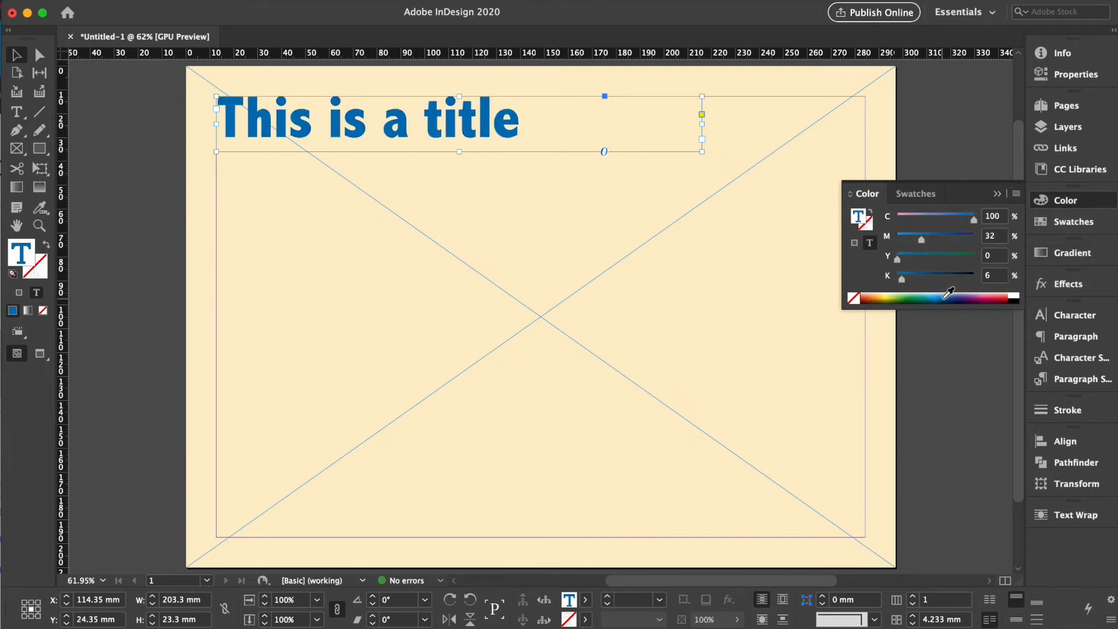
{"action": "left_click", "coordinate": [1016, 195]}
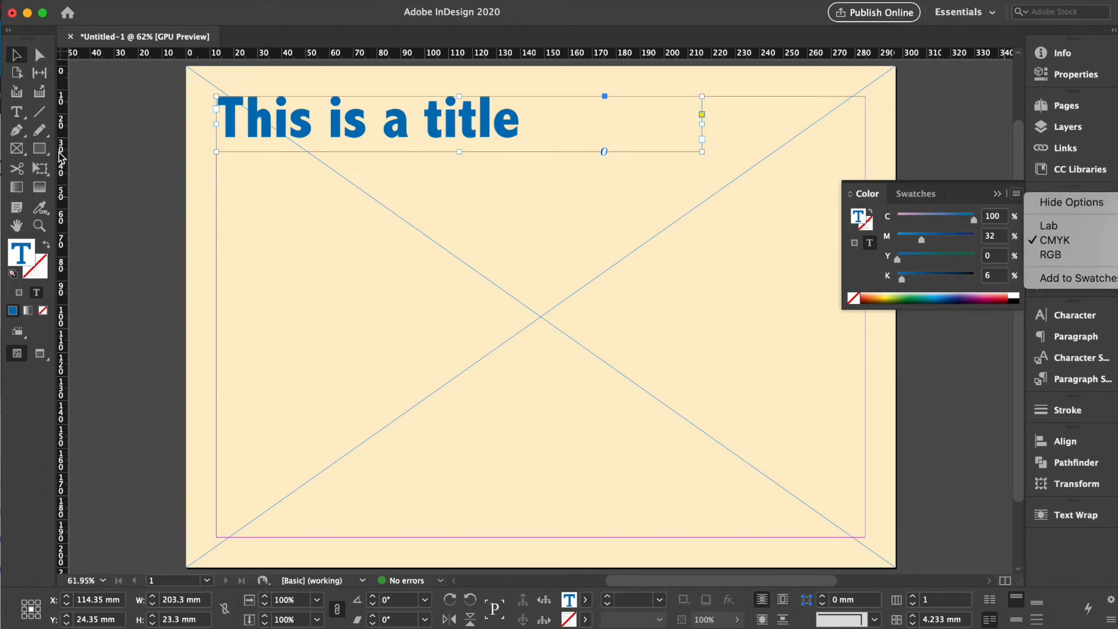
Draw a frame about 272 x 155 mm below the title, filling the margins, and paste the copied Alice story text into it
{"action": "left_click", "coordinate": [18, 147]}
{"action": "left_click", "coordinate": [18, 147]}
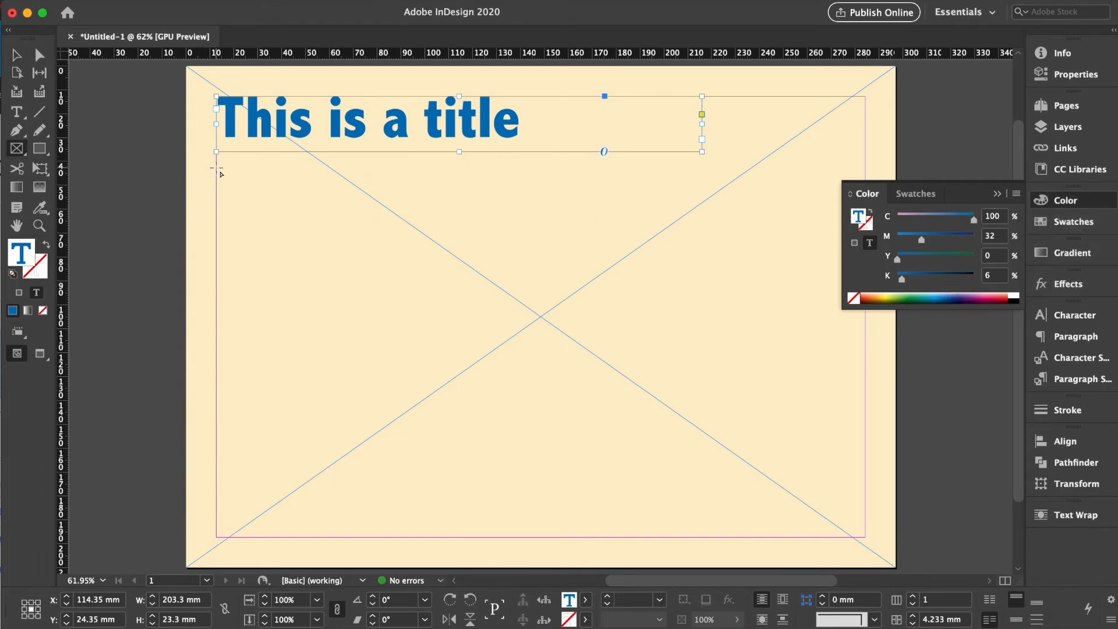
{"action": "left_click_drag", "start_coordinate": [216, 168], "coordinate": [865, 536]}
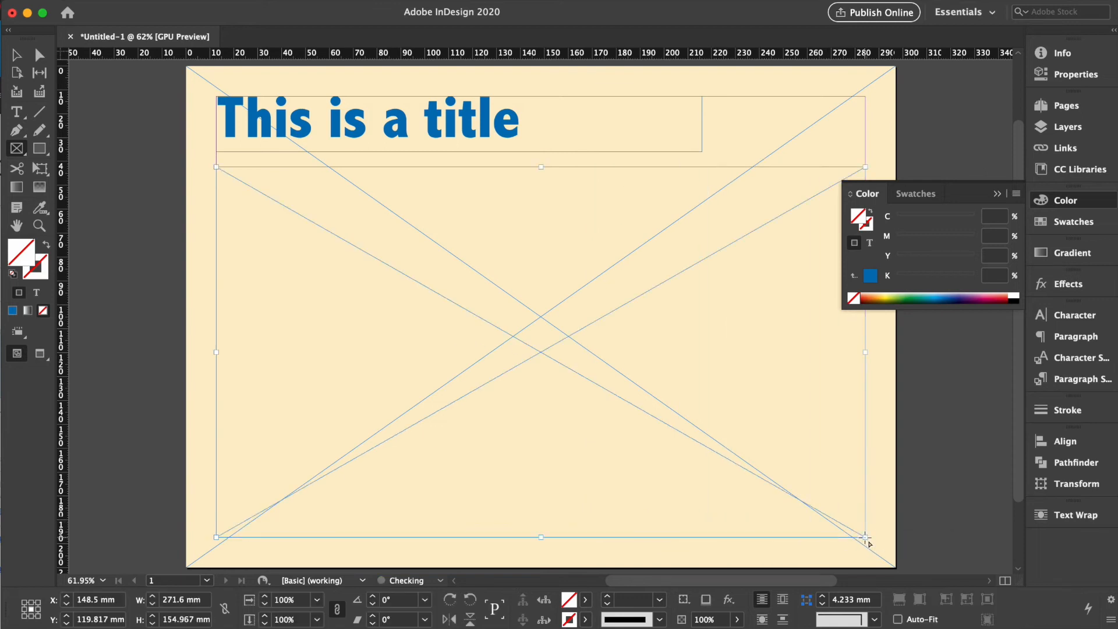
{"action": "left_click", "coordinate": [17, 112]}
{"action": "left_click", "coordinate": [240, 205]}
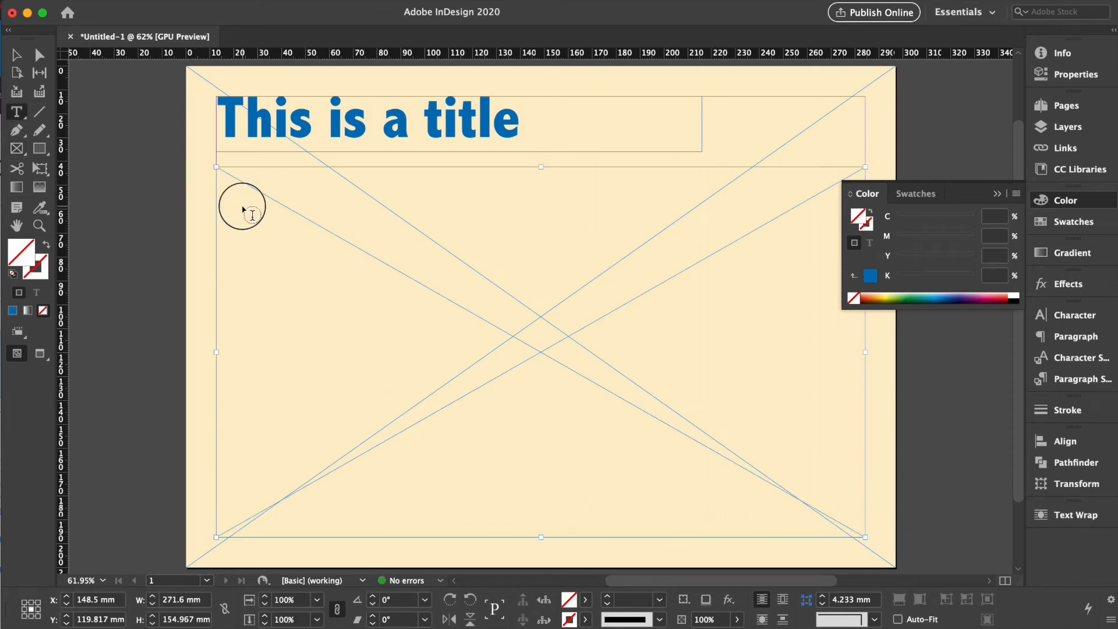
{"action": "key", "text": "super+v"}
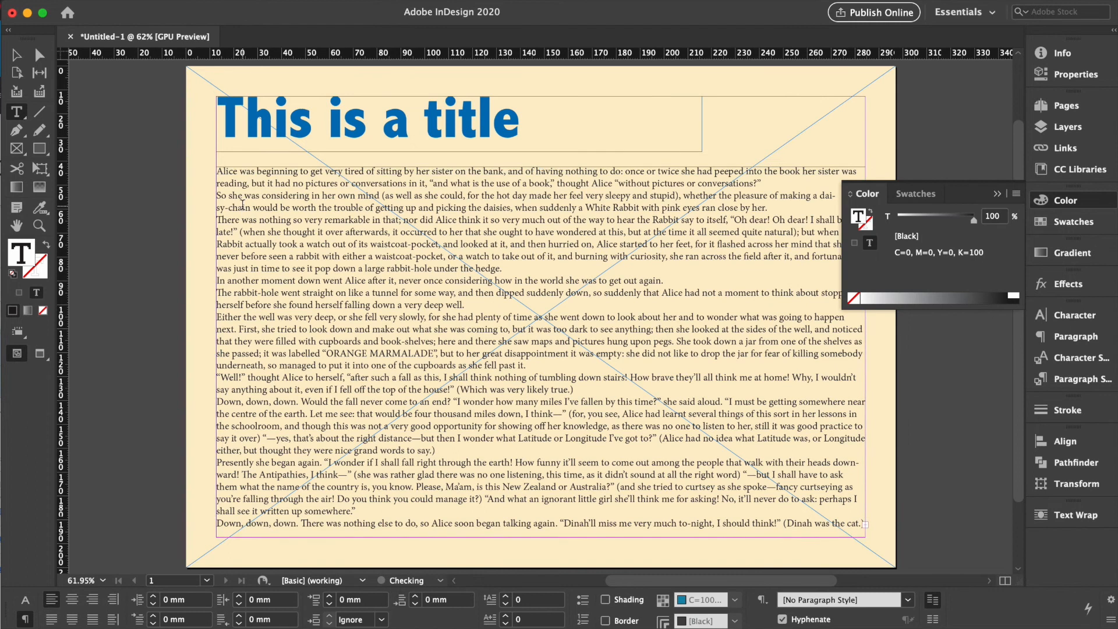
{"action": "left_click", "coordinate": [13, 57]}
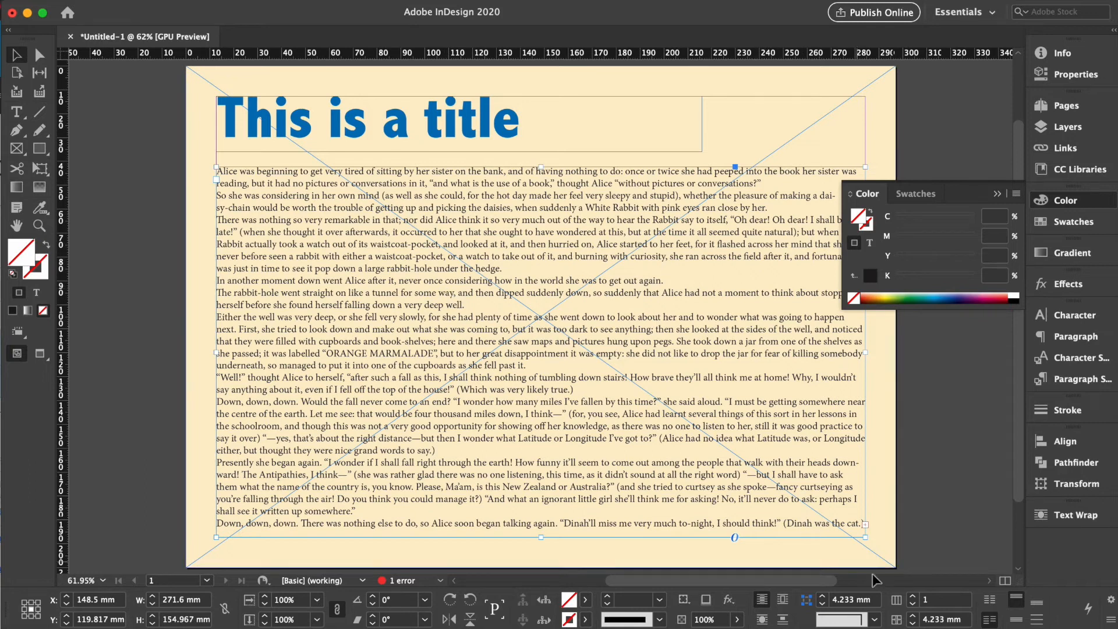
Divide the body text frame into three columns with a 10 mm gutter
{"action": "left_click", "coordinate": [914, 598]}
{"action": "left_click", "coordinate": [914, 597]}
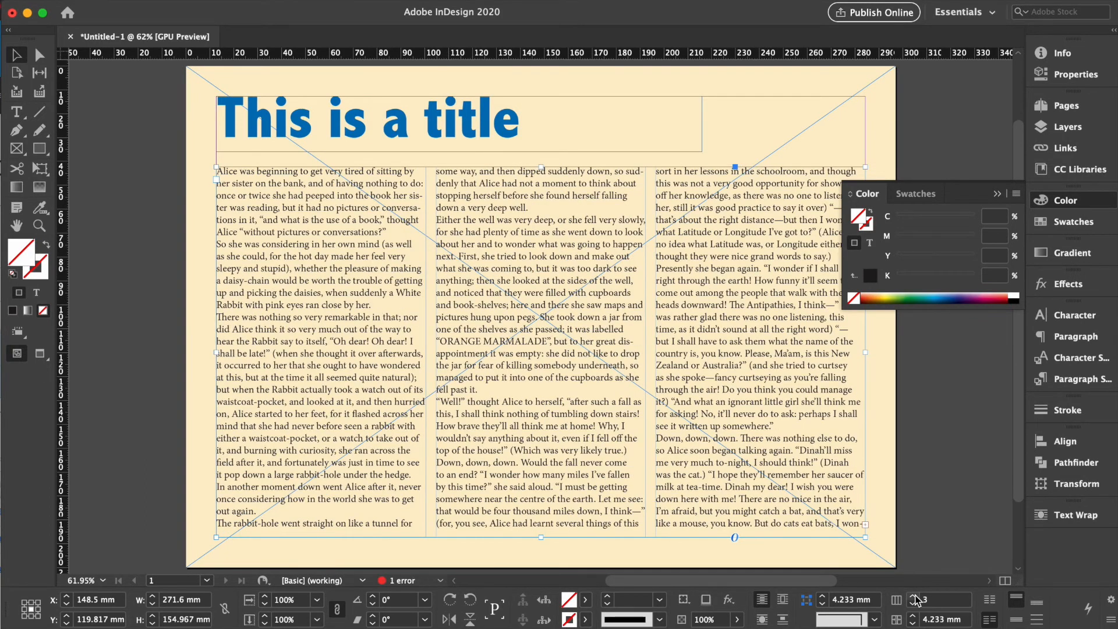
{"action": "left_click", "coordinate": [912, 616]}
{"action": "left_click", "coordinate": [912, 615]}
{"action": "left_click", "coordinate": [912, 615]}
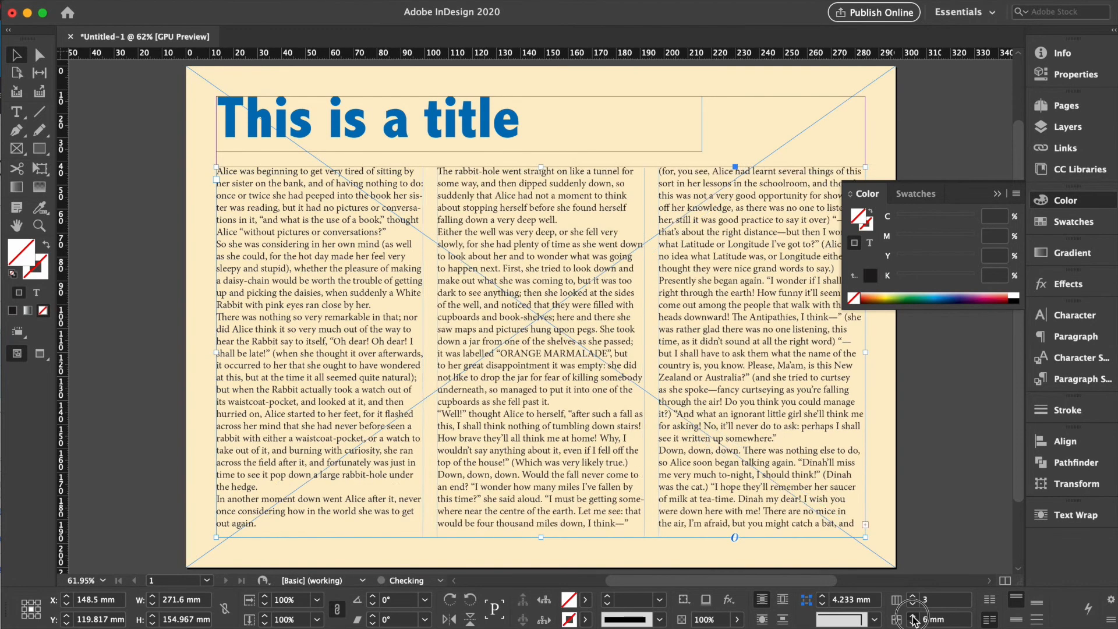
{"action": "left_click", "coordinate": [912, 616]}
{"action": "left_click", "coordinate": [912, 615]}
{"action": "left_click", "coordinate": [912, 617]}
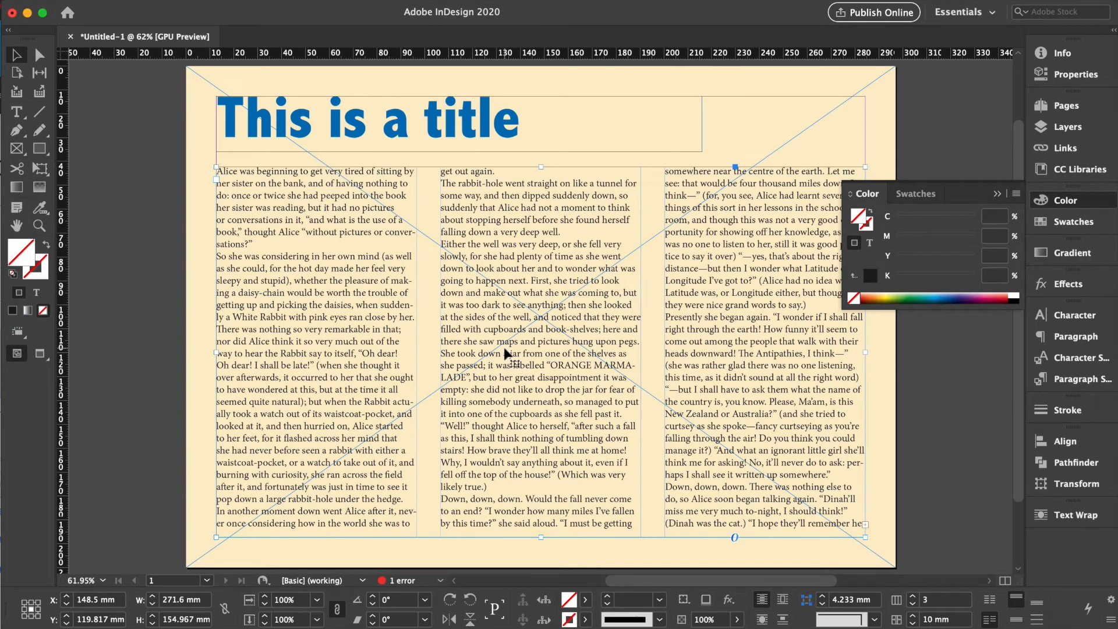
Justify the body text with the last line aligned left and set the space after paragraphs to 1 mm
{"action": "left_click", "coordinate": [1074, 338]}
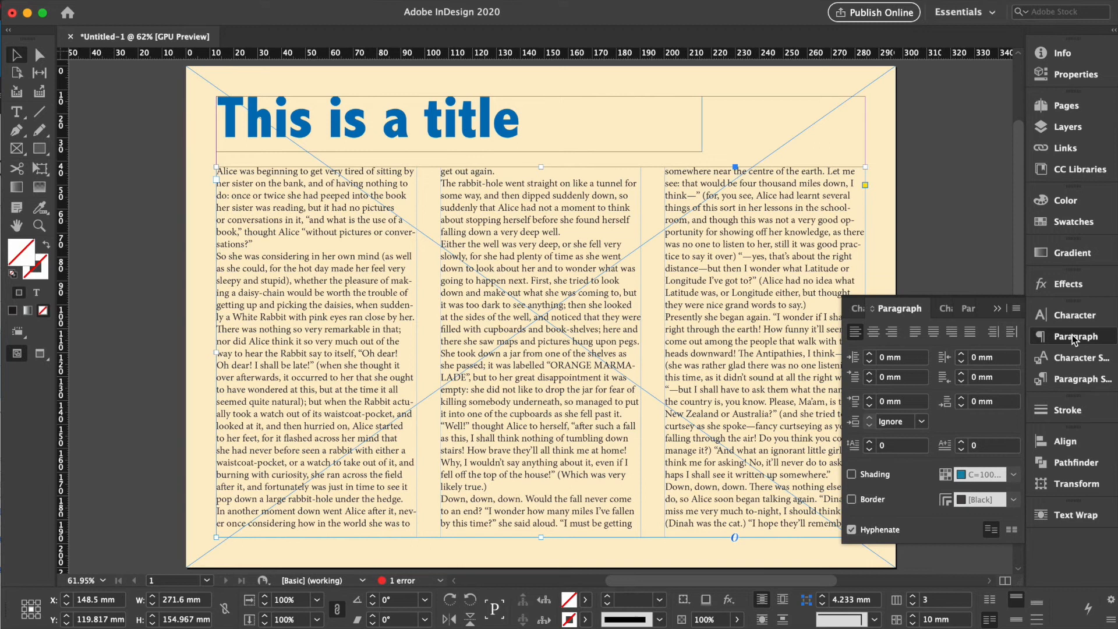
{"action": "left_click", "coordinate": [916, 333]}
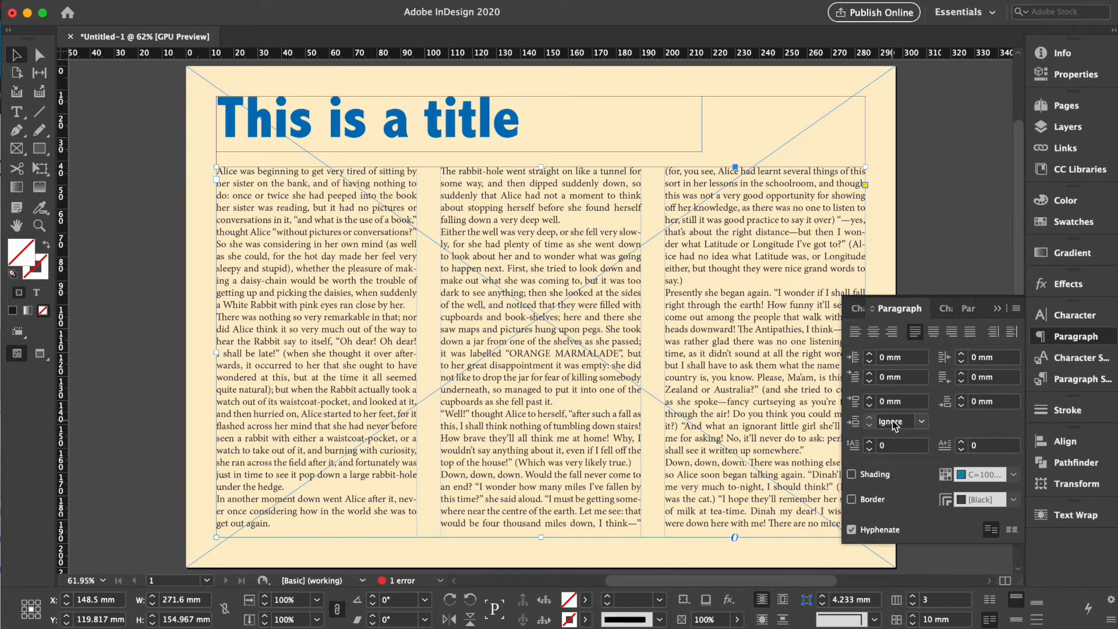
{"action": "left_click", "coordinate": [962, 398]}
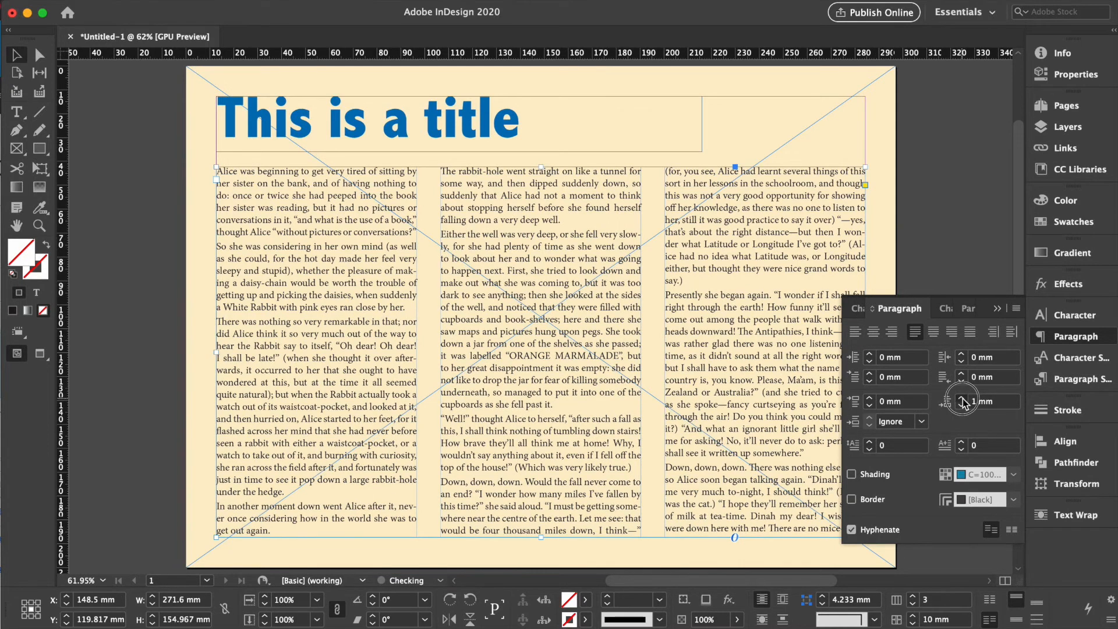
Increase the space after the body text paragraphs to 6 mm
{"action": "left_click", "coordinate": [961, 398]}
{"action": "left_click", "coordinate": [961, 397]}
{"action": "left_click", "coordinate": [961, 397]}
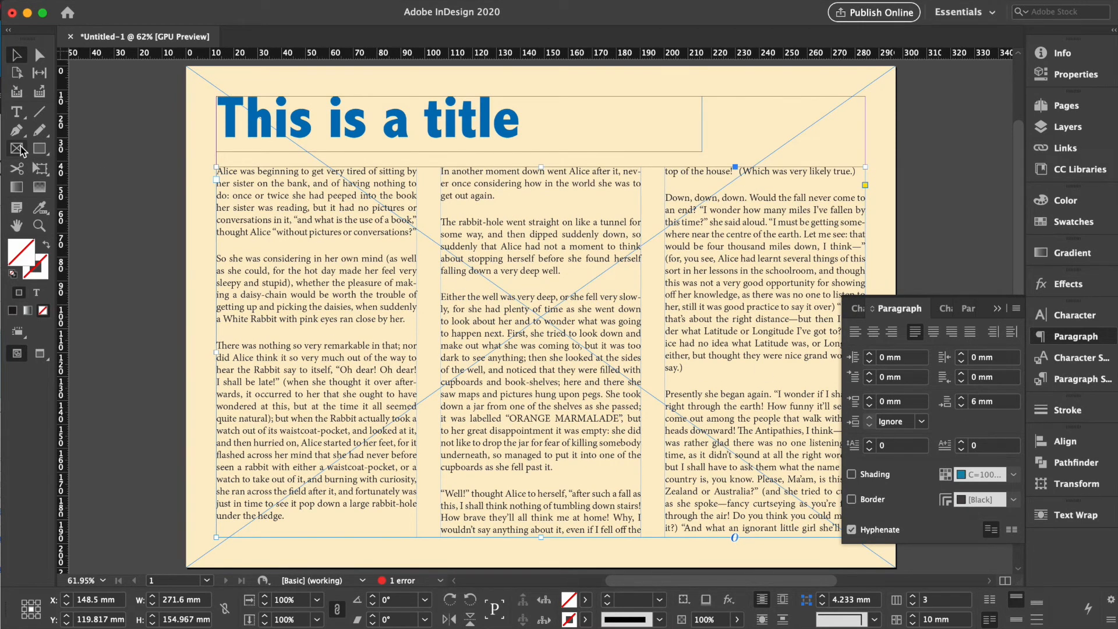
Draw a square picture frame about 94 mm wide over the upper middle column and place 7.jpg in it
{"action": "left_click", "coordinate": [21, 150]}
{"action": "left_click_drag", "start_coordinate": [428, 167], "coordinate": [652, 390]}
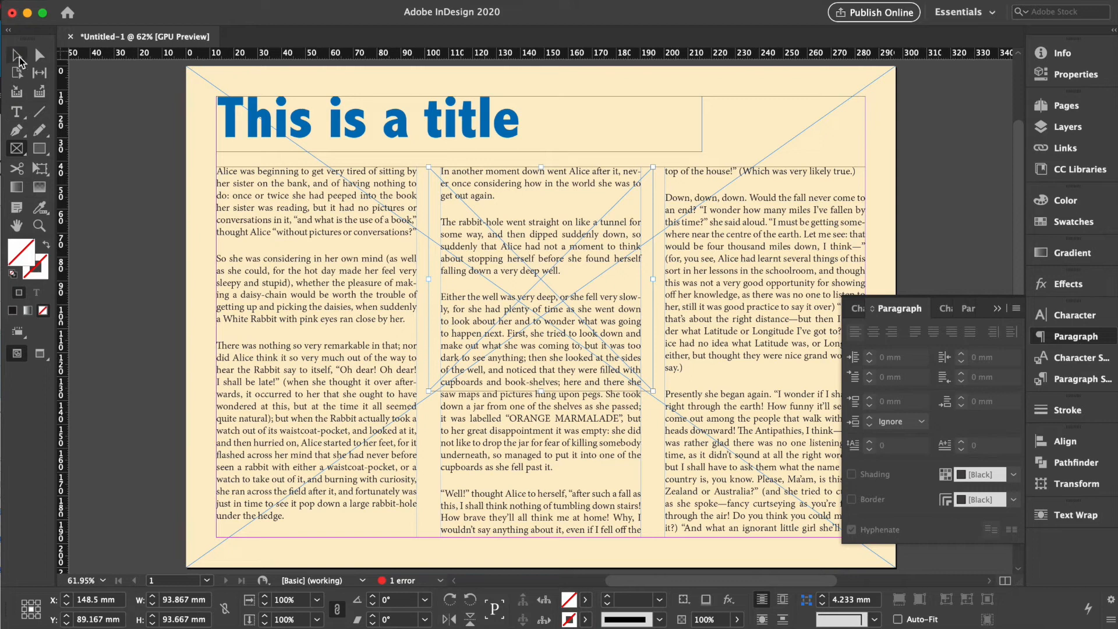
{"action": "left_click", "coordinate": [18, 56]}
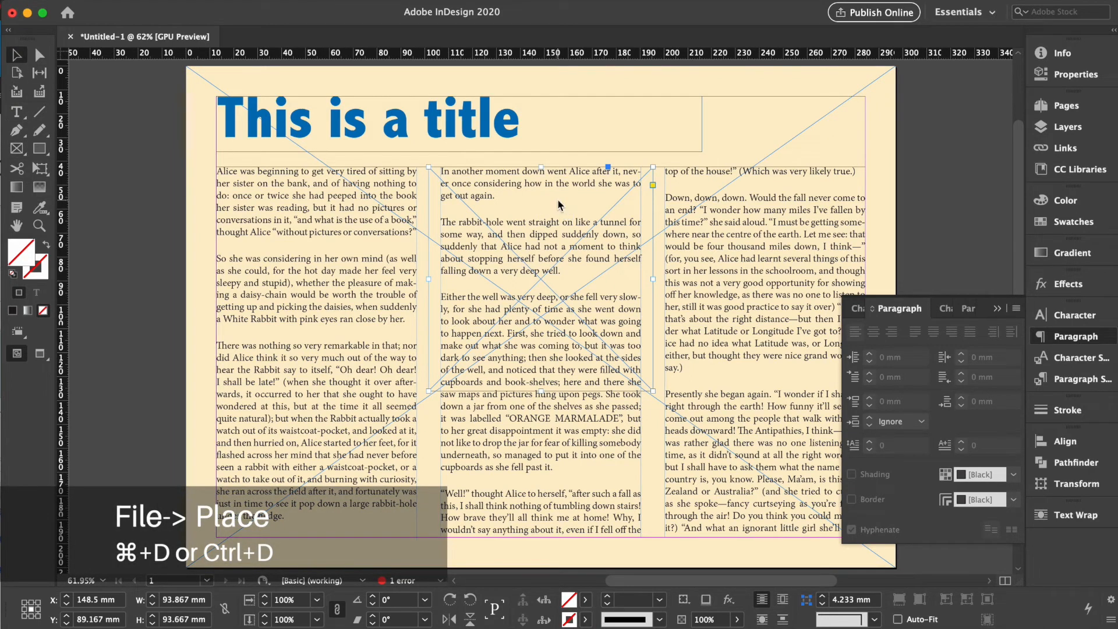
{"action": "key", "text": "super+d"}
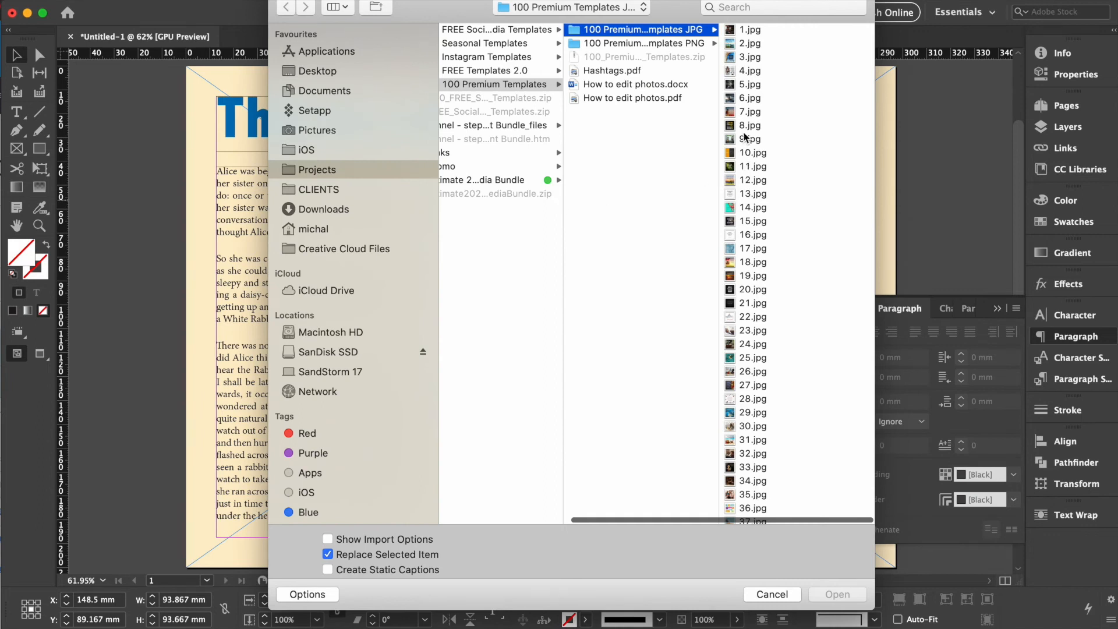
{"action": "left_click", "coordinate": [748, 112]}
{"action": "left_click", "coordinate": [854, 596]}
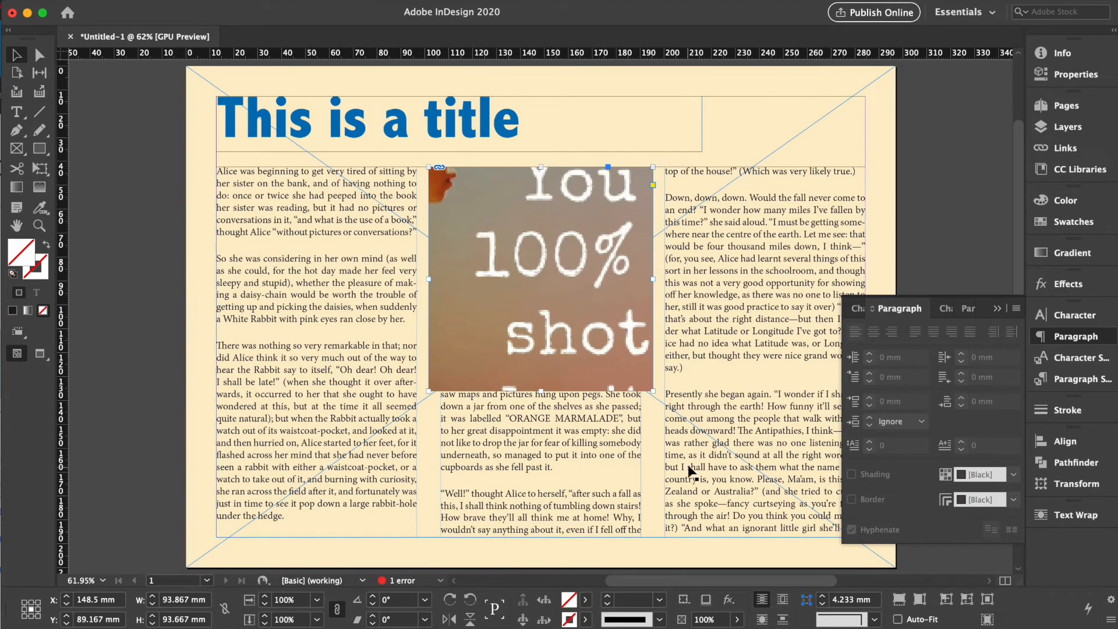
Fit the placed image to its frame and move it down and right so it overlaps the second and third columns
{"action": "key", "text": "a"}
{"action": "left_click_drag", "start_coordinate": [623, 352], "coordinate": [595, 344]}
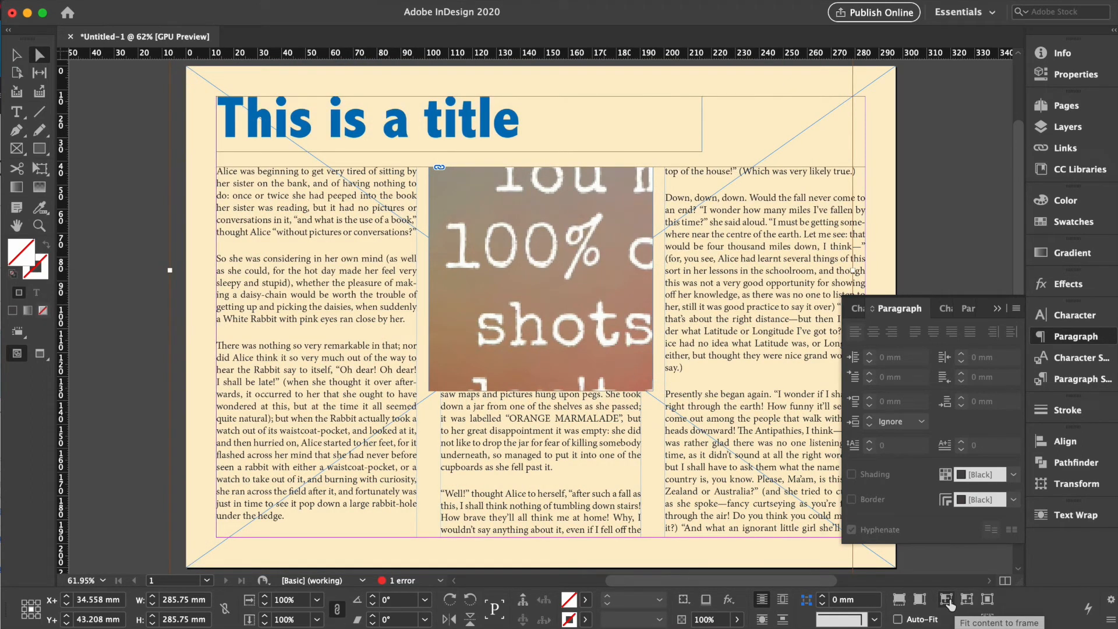
{"action": "left_click", "coordinate": [948, 600]}
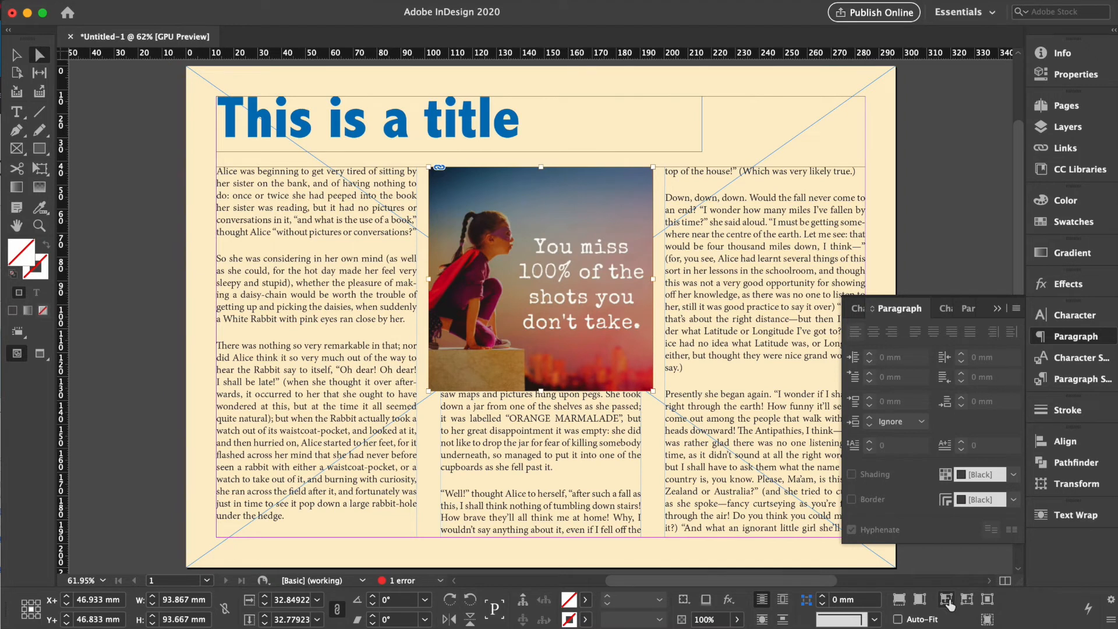
{"action": "left_click", "coordinate": [19, 56]}
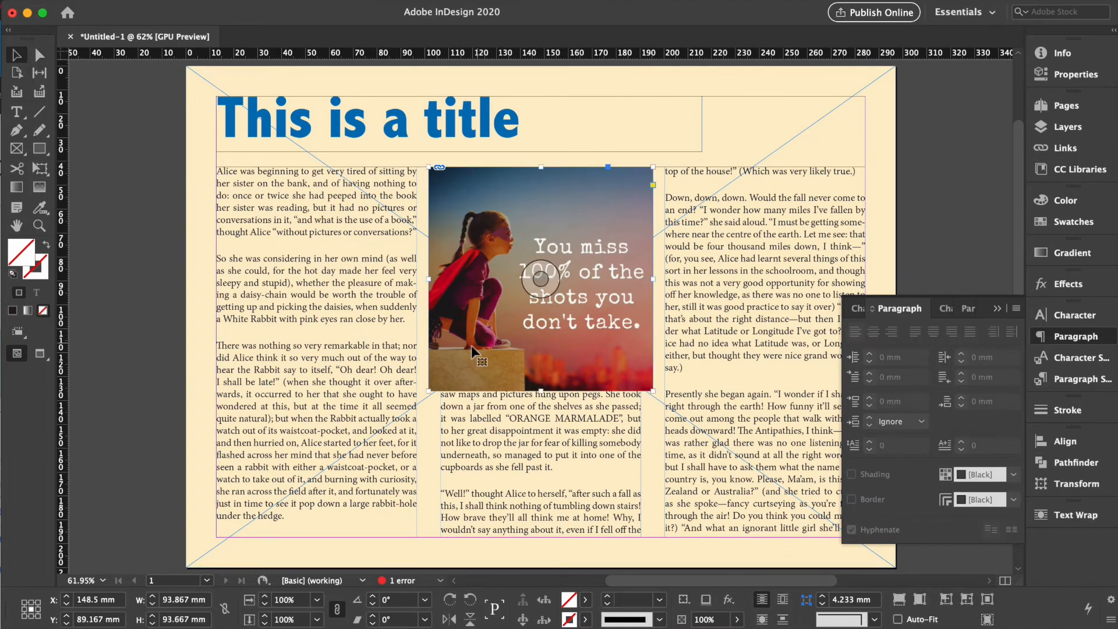
{"action": "left_click_drag", "start_coordinate": [472, 347], "coordinate": [516, 359]}
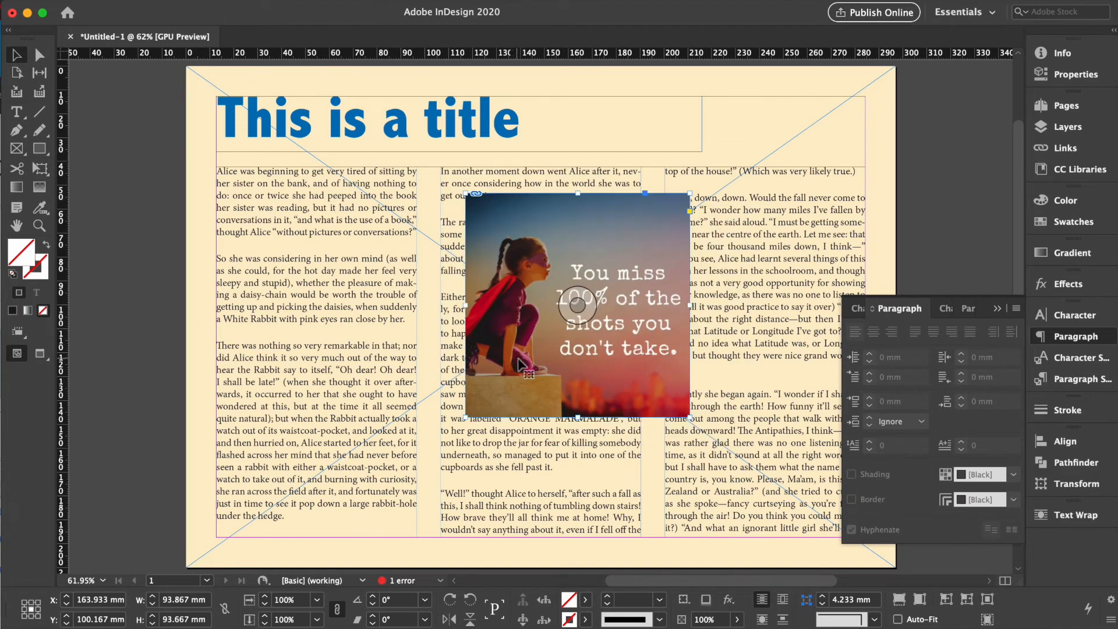
Wrap the body text around the image's object shape with a 3 mm offset
{"action": "left_click", "coordinate": [1071, 517]}
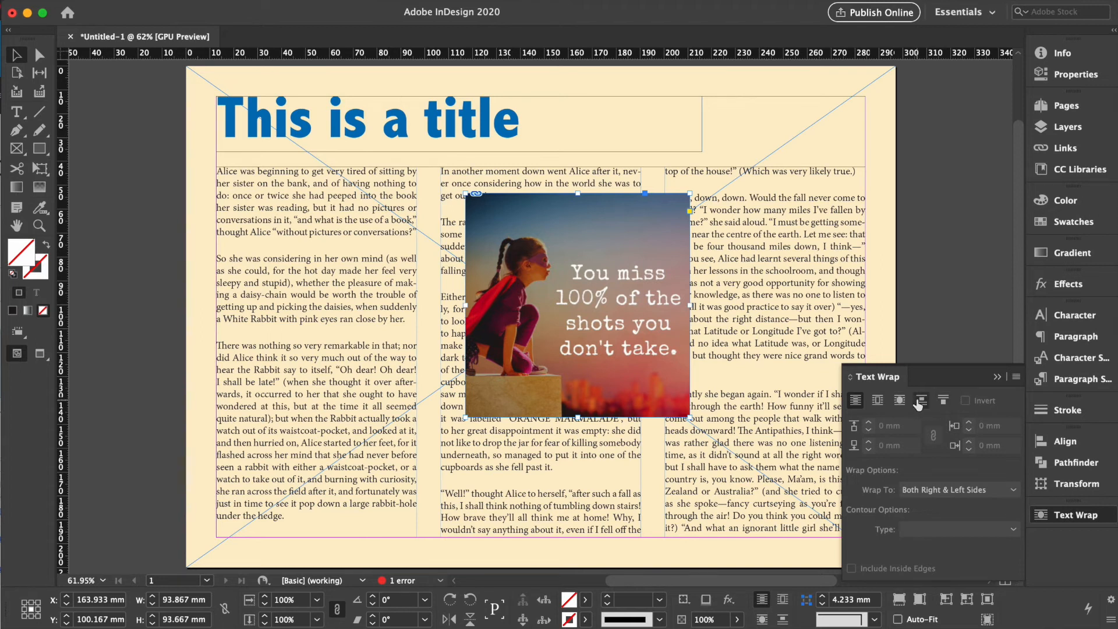
{"action": "left_click", "coordinate": [878, 401]}
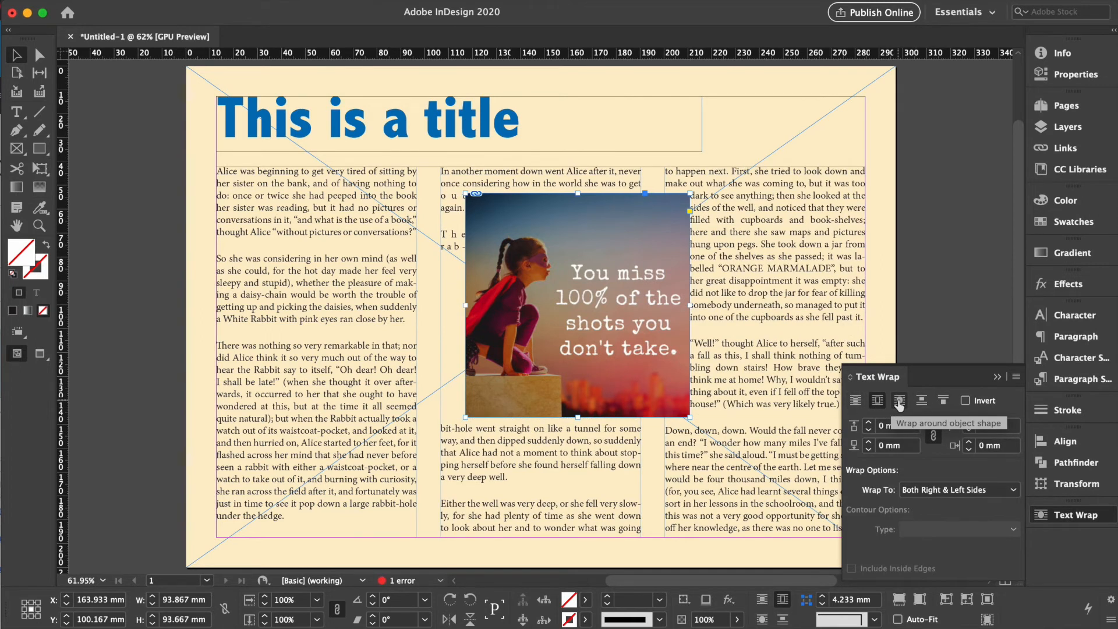
{"action": "left_click", "coordinate": [900, 402]}
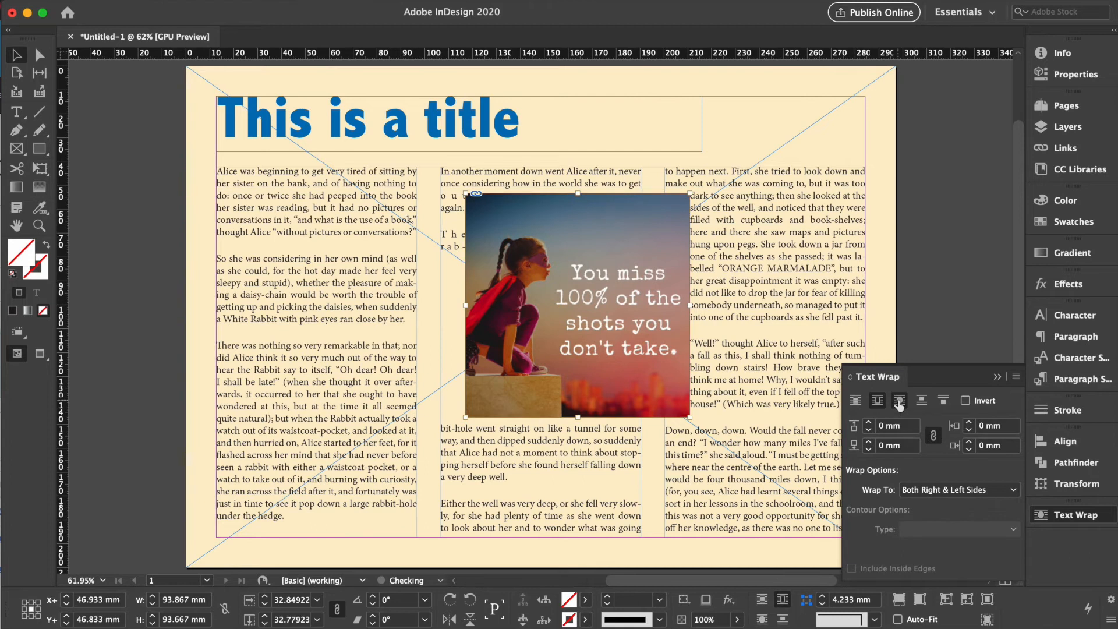
{"action": "left_click", "coordinate": [869, 422]}
{"action": "left_click", "coordinate": [869, 423]}
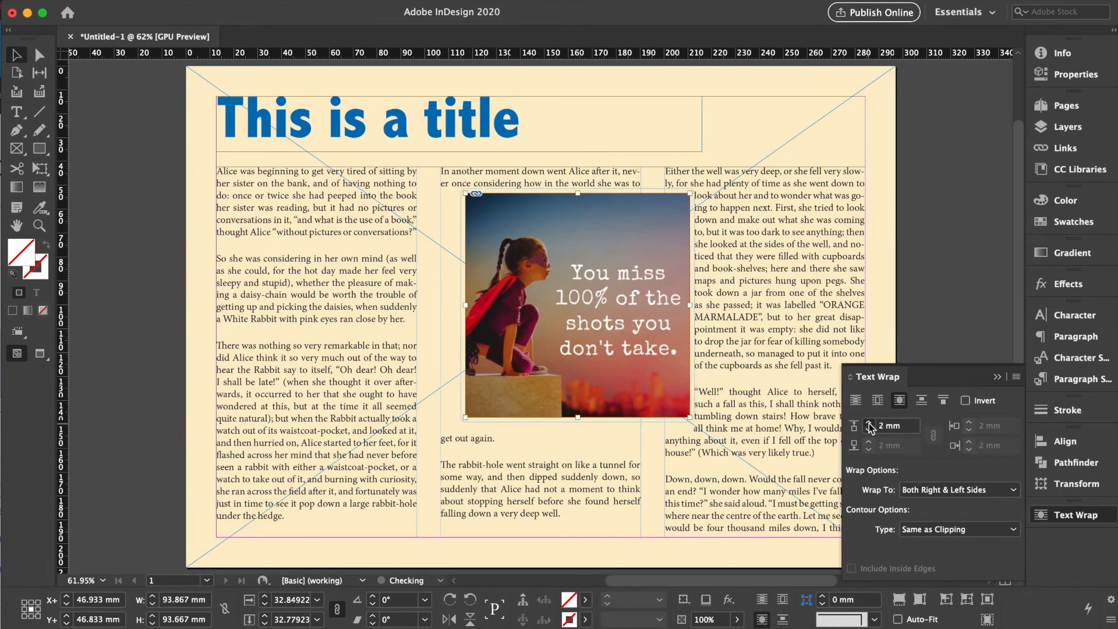
{"action": "left_click", "coordinate": [870, 425]}
Move the image up to the body text's top edge, straddling the second and third columns, and deselect it
{"action": "left_click_drag", "start_coordinate": [492, 249], "coordinate": [609, 254]}
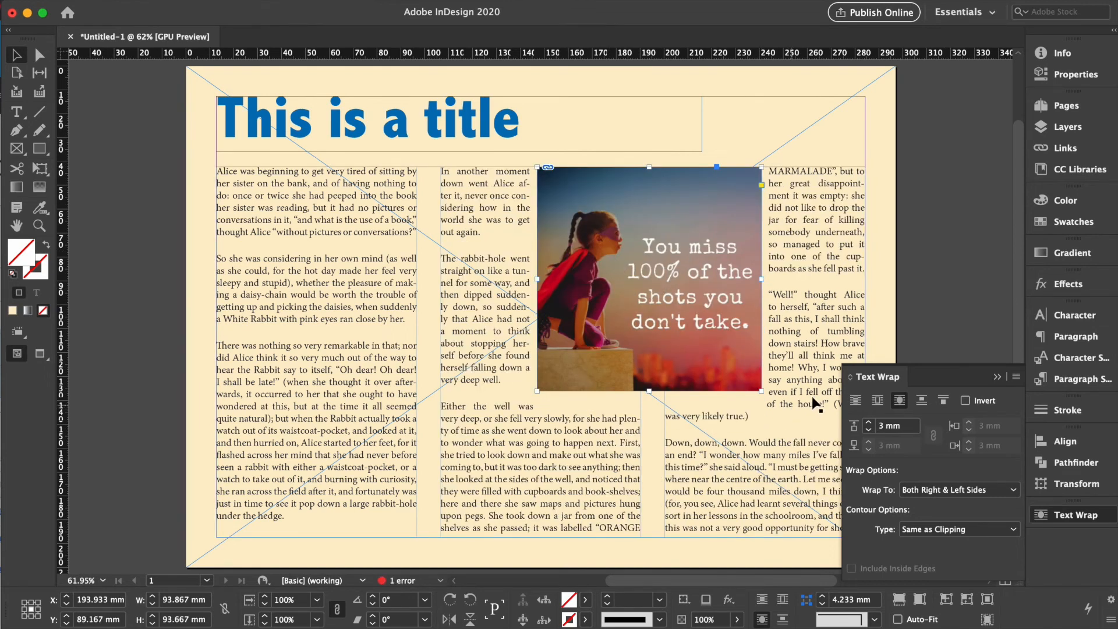
{"action": "left_click", "coordinate": [1075, 514]}
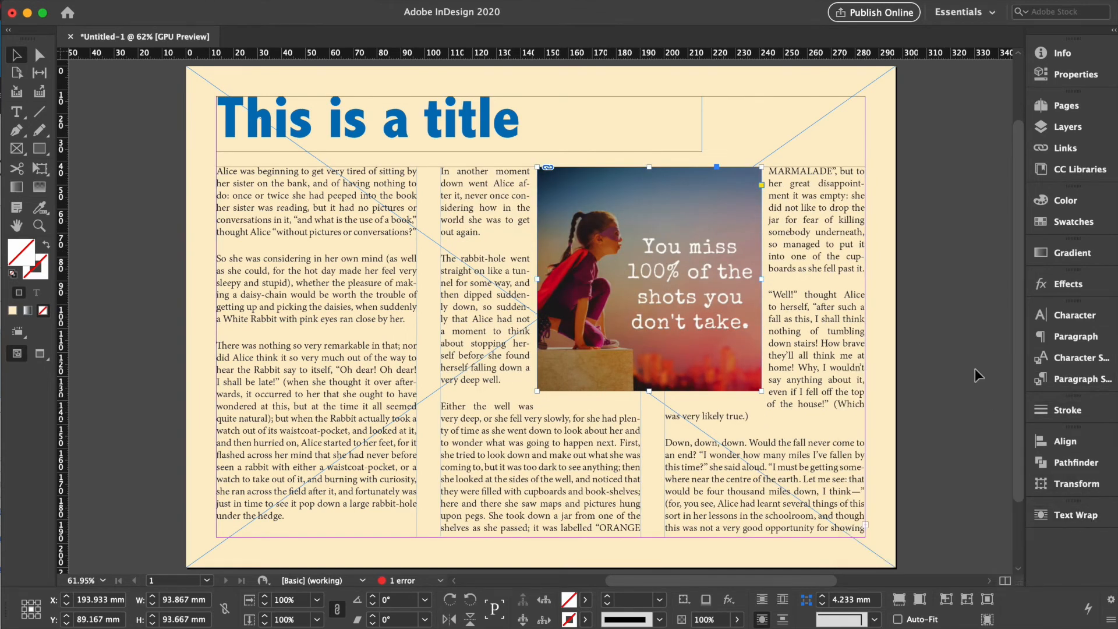
{"action": "left_click", "coordinate": [966, 357]}
Add a second page based on the [None] master below page 1
{"action": "scroll", "coordinate": [659, 285], "scroll_direction": "down", "scroll_amount": 1}
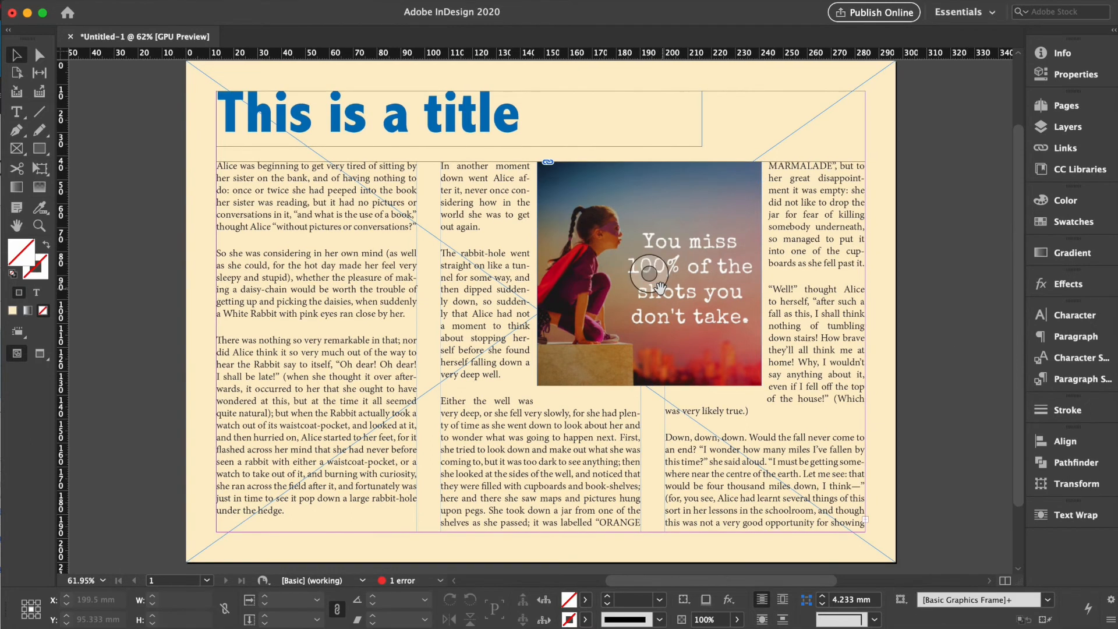
{"action": "scroll", "coordinate": [662, 289], "scroll_direction": "down", "scroll_amount": 3}
{"action": "scroll", "coordinate": [662, 289], "scroll_direction": "up", "scroll_amount": 4}
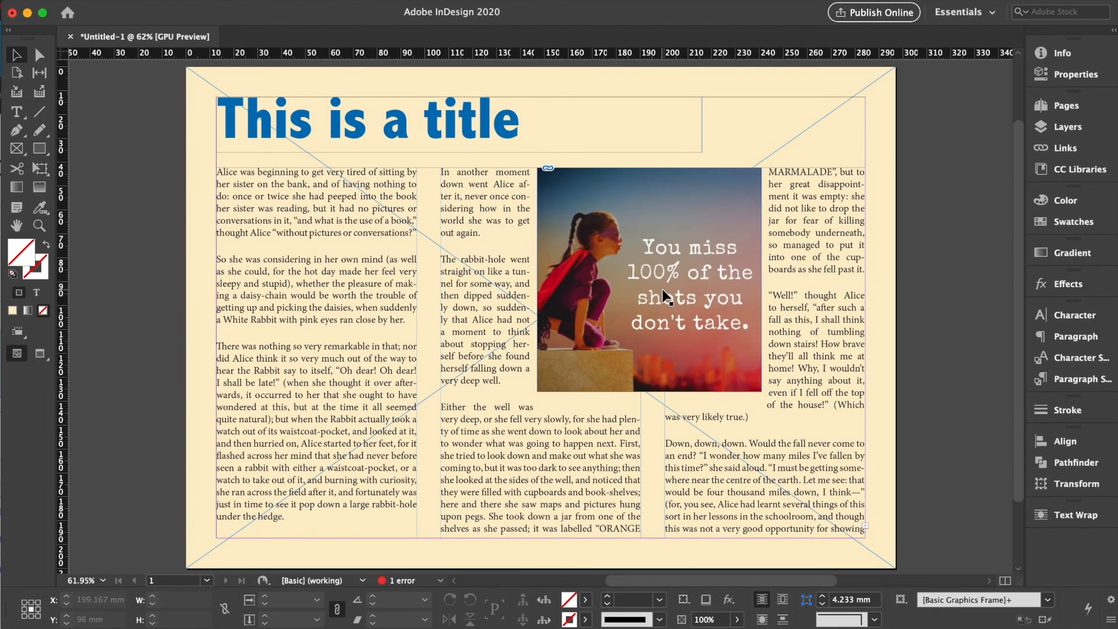
{"action": "scroll", "coordinate": [662, 289], "scroll_direction": "right", "scroll_amount": 5}
{"action": "scroll", "coordinate": [662, 289], "scroll_direction": "left", "scroll_amount": 4}
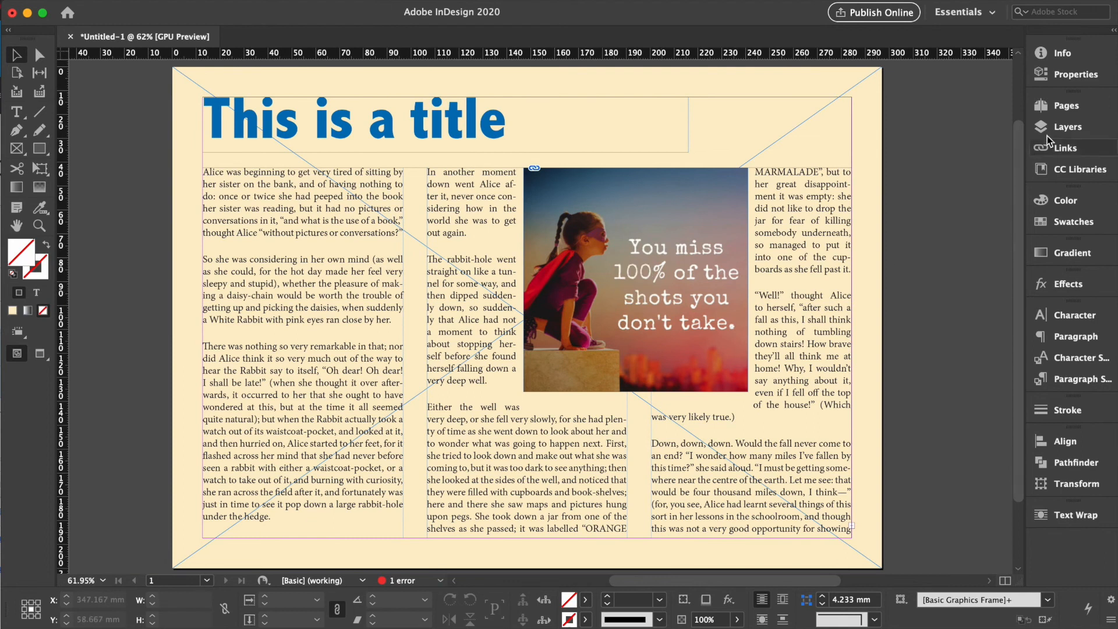
{"action": "left_click", "coordinate": [1067, 106]}
{"action": "left_click", "coordinate": [925, 150]}
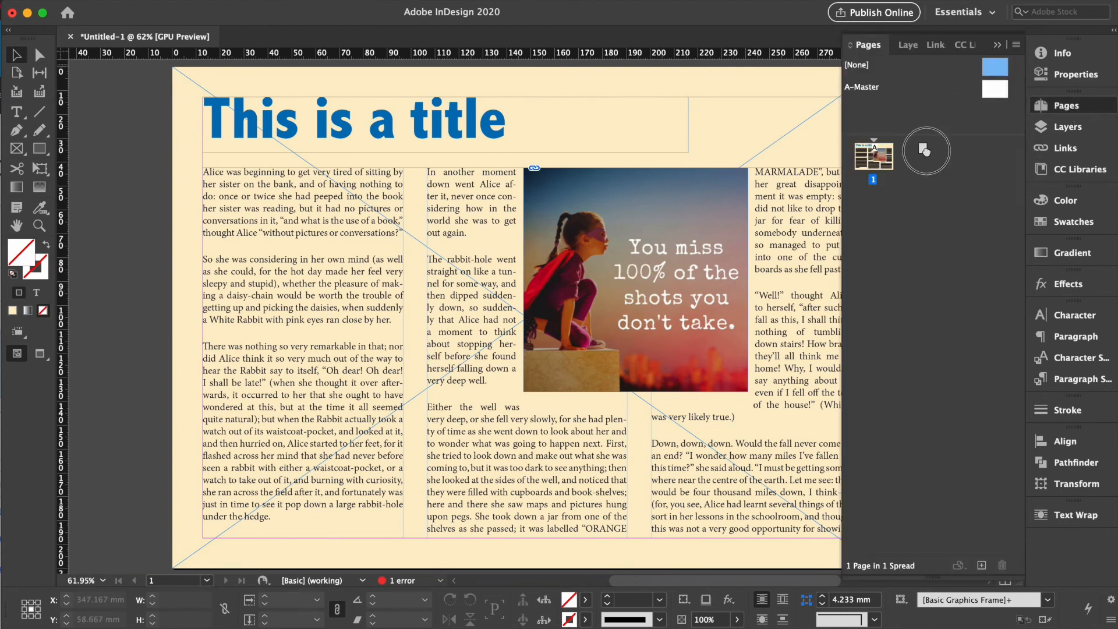
{"action": "left_click_drag", "start_coordinate": [924, 150], "coordinate": [878, 194]}
{"action": "scroll", "coordinate": [718, 196], "scroll_direction": "right", "scroll_amount": 3}
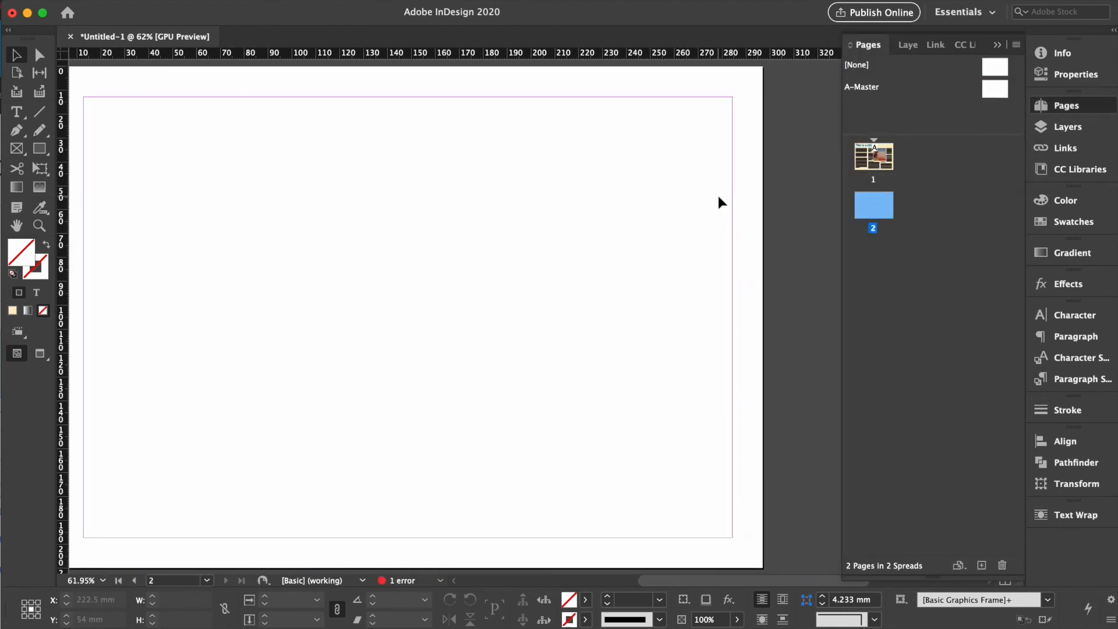
{"action": "scroll", "coordinate": [718, 196], "scroll_direction": "left", "scroll_amount": 2}
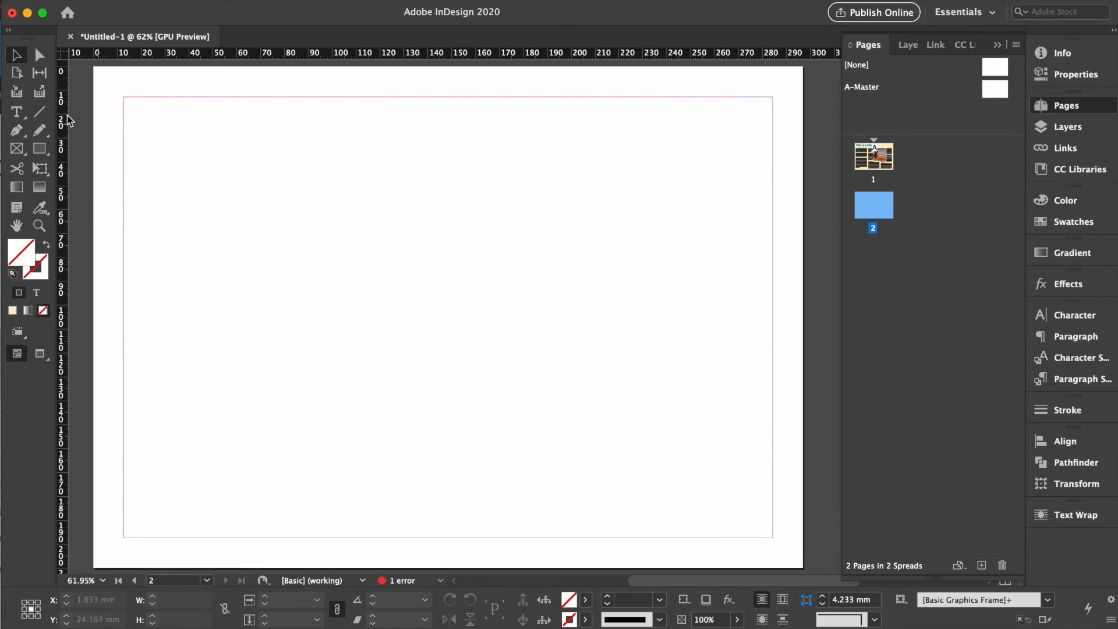
Draw a text frame about 91 x 185 mm along the left margin of page 2, spanning the full margin height
{"action": "left_click", "coordinate": [17, 112]}
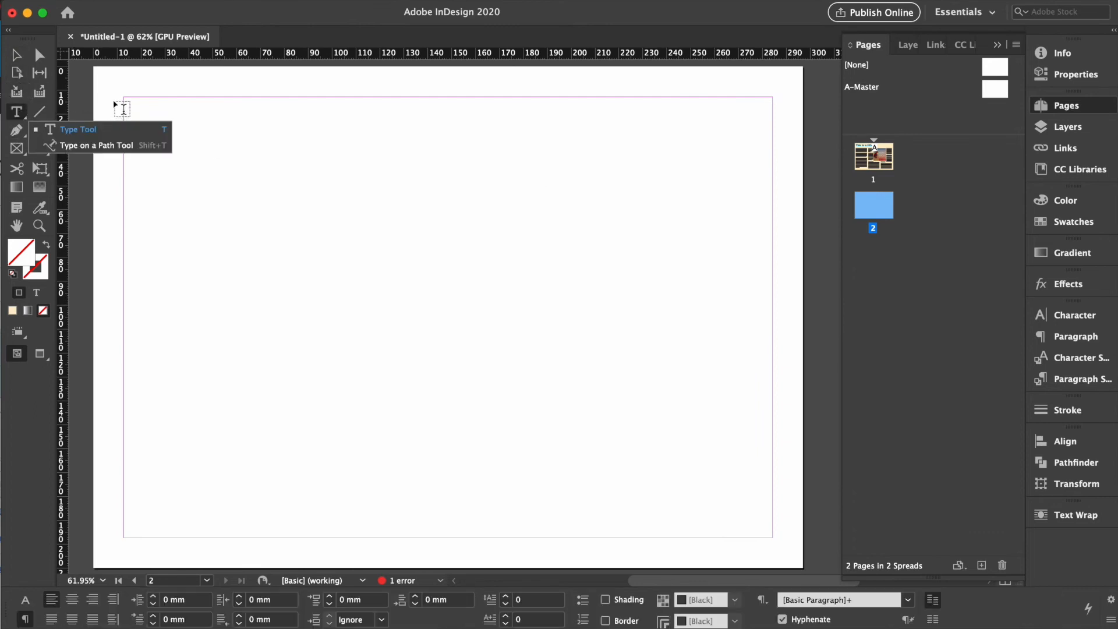
{"action": "left_click_drag", "start_coordinate": [124, 99], "coordinate": [340, 460]}
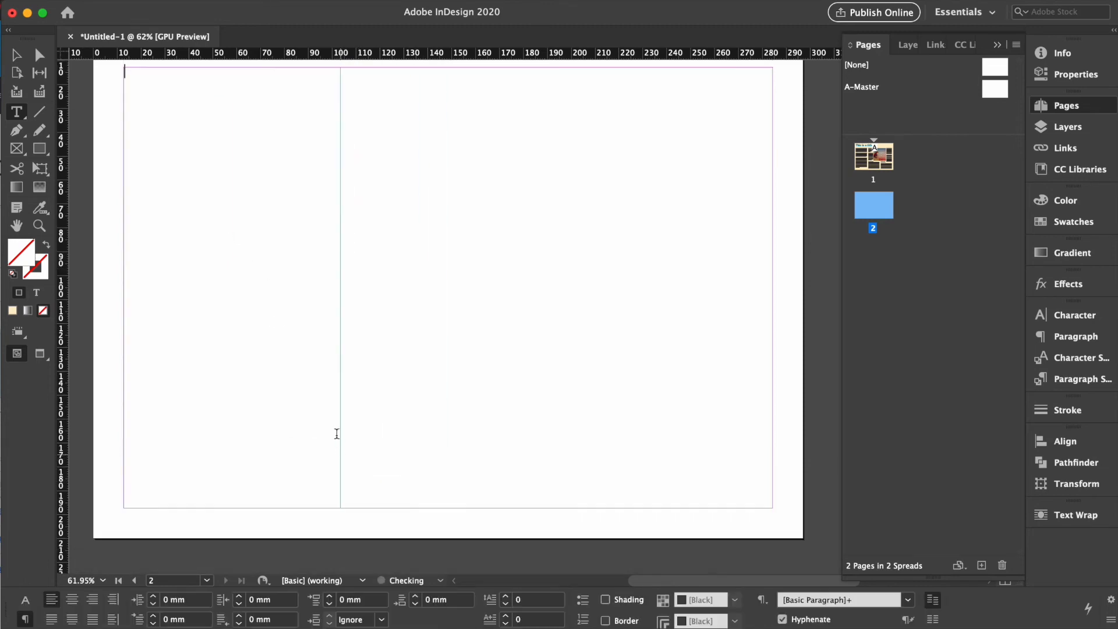
{"action": "left_click", "coordinate": [17, 55]}
Thread the overset body text from page 1 into the empty text frame on page 2
{"action": "scroll", "coordinate": [461, 250], "scroll_direction": "up", "scroll_amount": 10}
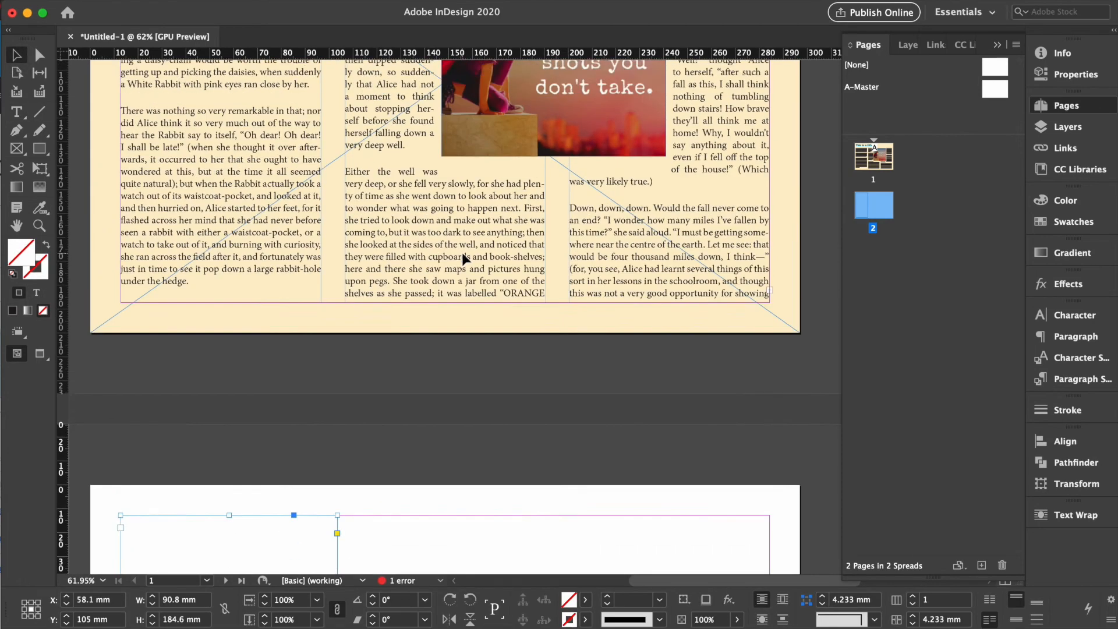
{"action": "scroll", "coordinate": [462, 257], "scroll_direction": "down", "scroll_amount": 3}
{"action": "left_click", "coordinate": [637, 215]}
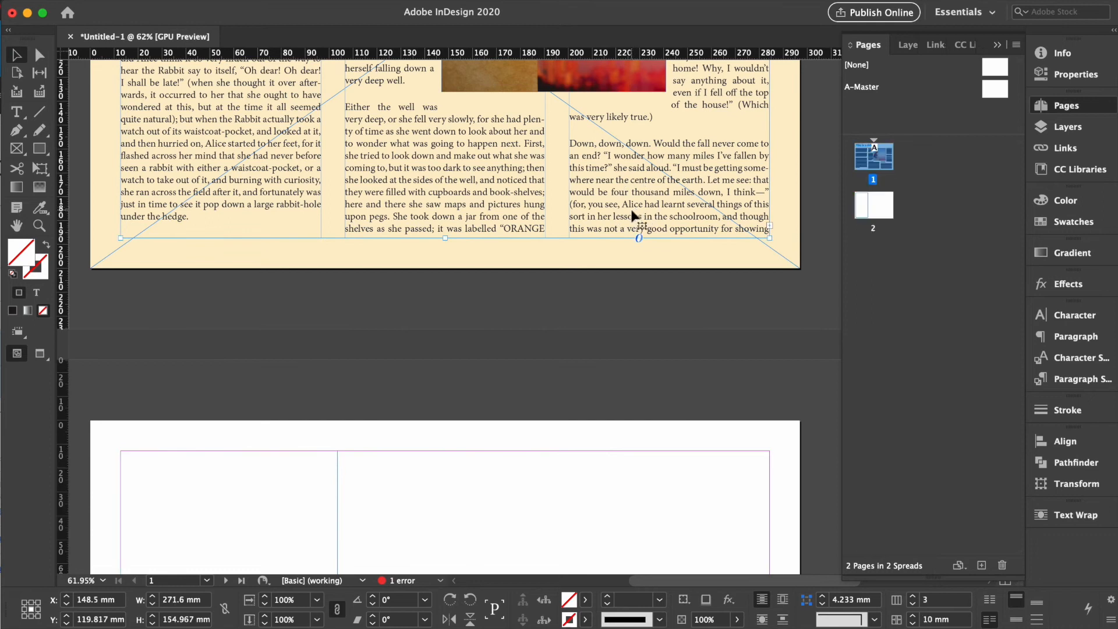
{"action": "left_click", "coordinate": [769, 226]}
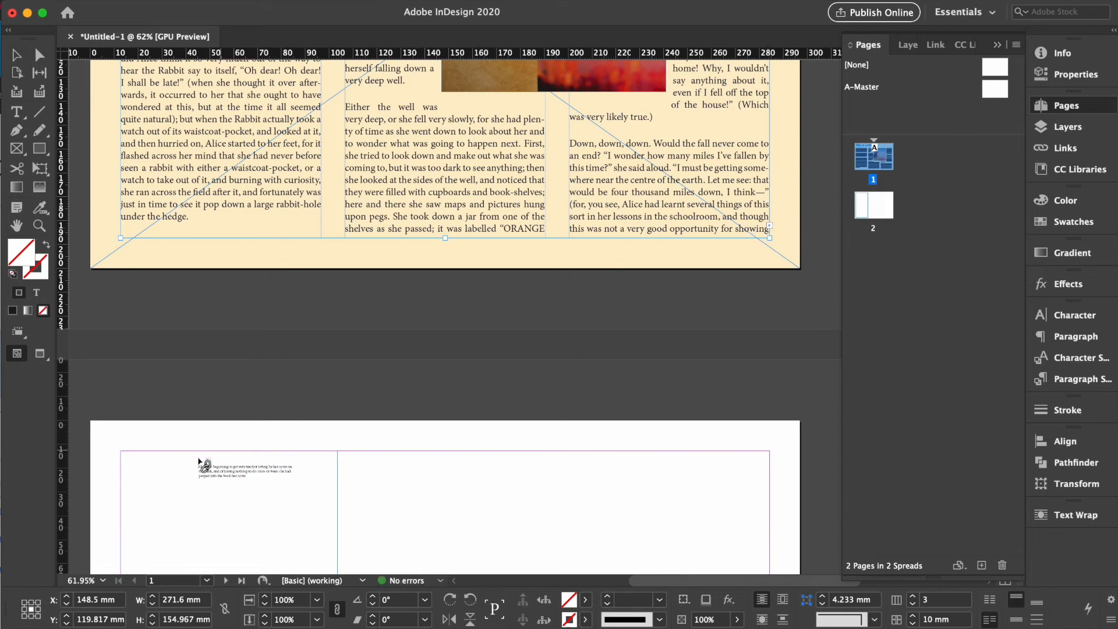
{"action": "left_click", "coordinate": [136, 464]}
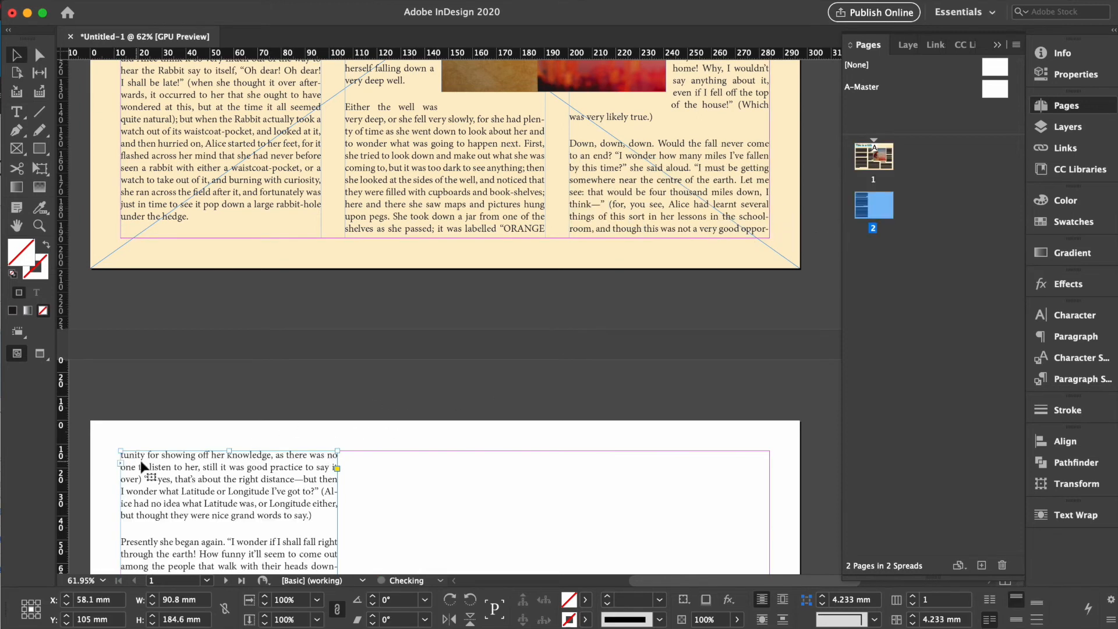
Flow the remaining overset text from page 2's first frame into a new frame filling the page margins
{"action": "scroll", "coordinate": [277, 460], "scroll_direction": "down", "scroll_amount": 5}
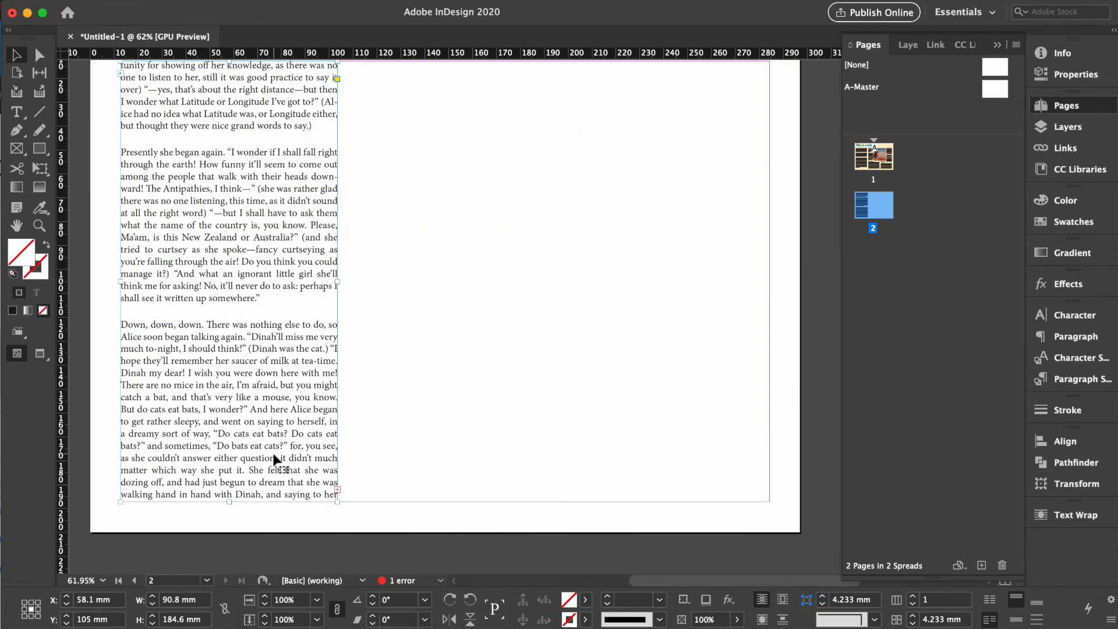
{"action": "left_click", "coordinate": [338, 491]}
{"action": "scroll", "coordinate": [457, 387], "scroll_direction": "up", "scroll_amount": 4}
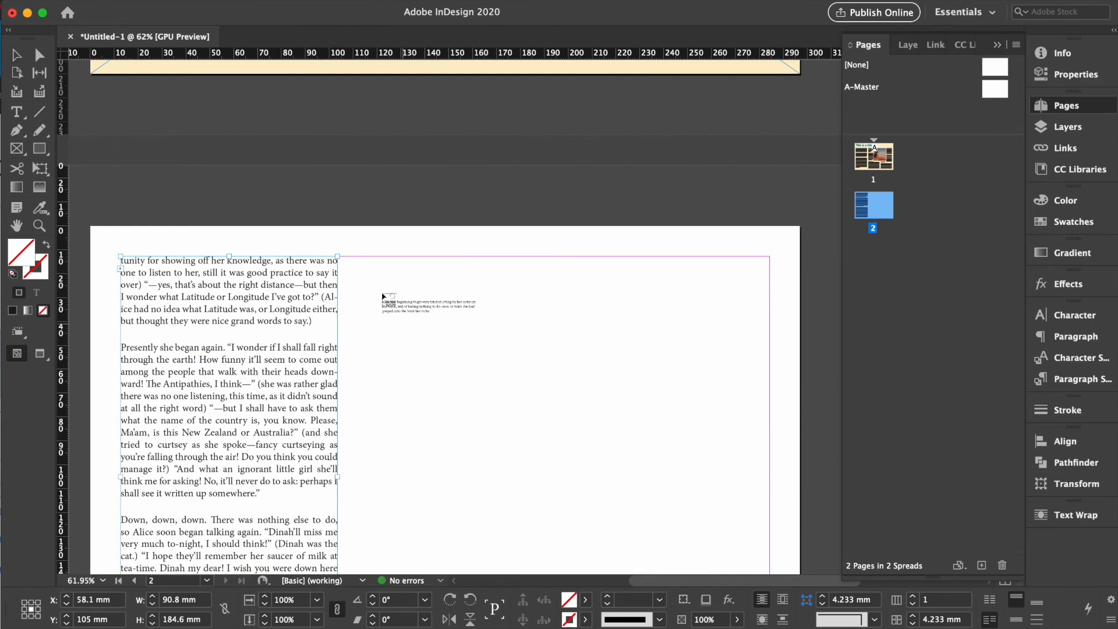
{"action": "left_click", "coordinate": [356, 259]}
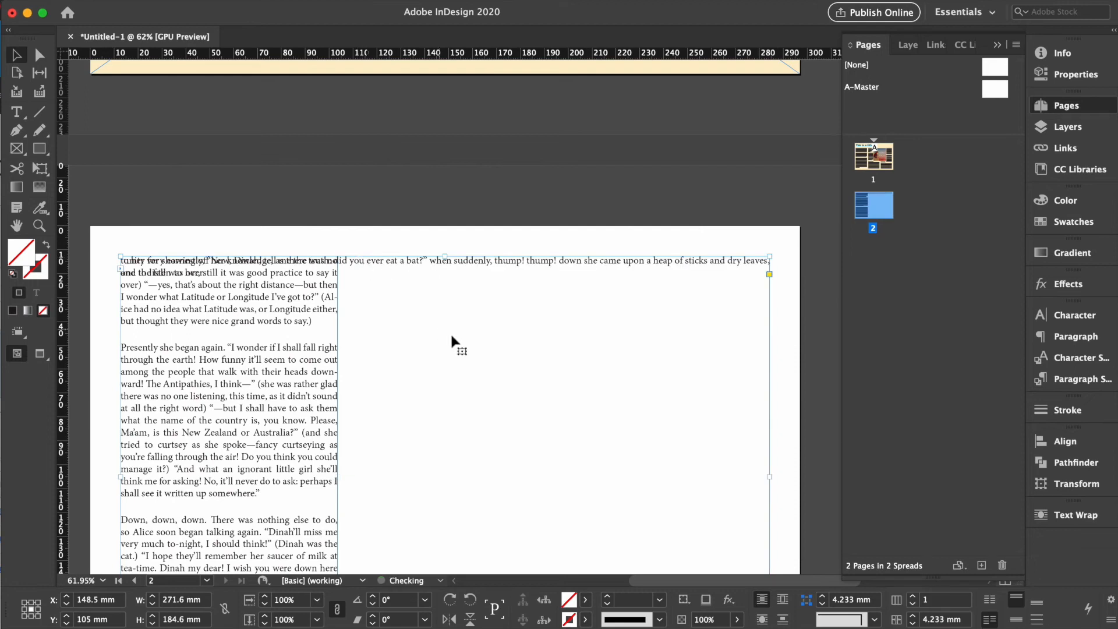
Narrow the new text frame to about 103 mm wide beside the first column and shift it slightly left
{"action": "left_click_drag", "start_coordinate": [121, 477], "coordinate": [389, 469]}
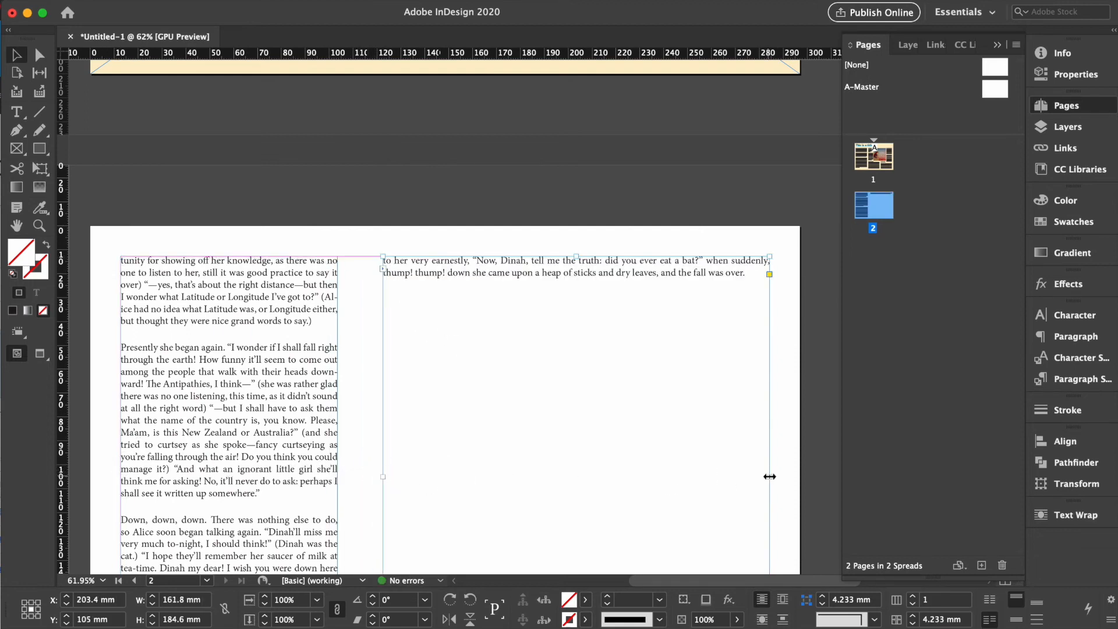
{"action": "left_click_drag", "start_coordinate": [768, 477], "coordinate": [628, 472]}
{"action": "scroll", "coordinate": [554, 438], "scroll_direction": "down", "scroll_amount": 4}
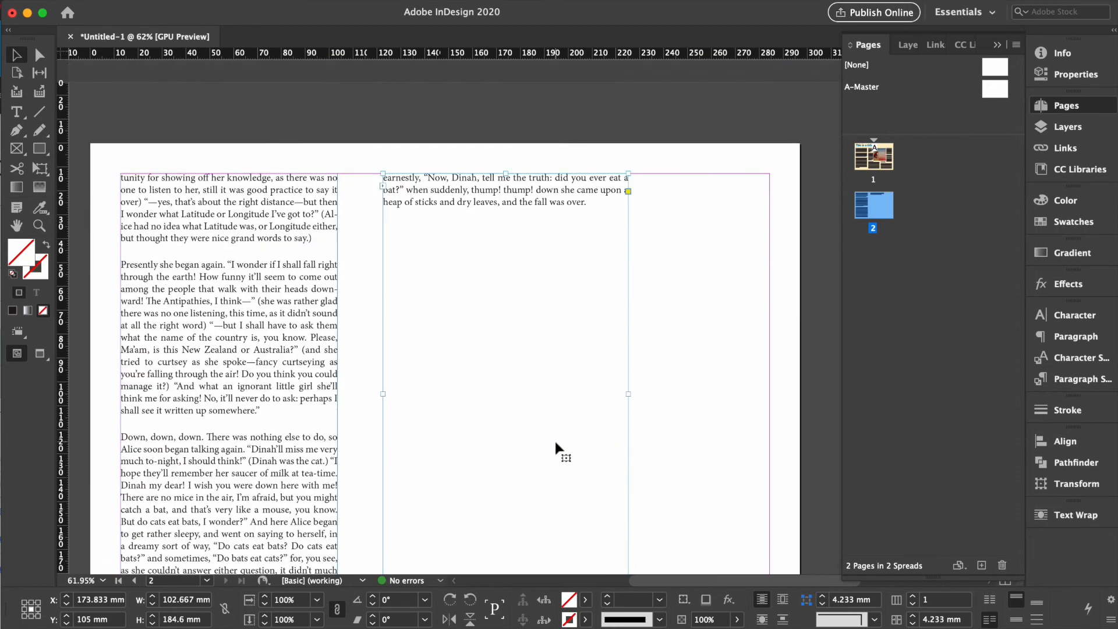
{"action": "left_click_drag", "start_coordinate": [521, 412], "coordinate": [502, 412]}
{"action": "scroll", "coordinate": [736, 399], "scroll_direction": "up", "scroll_amount": 1}
{"action": "left_click", "coordinate": [736, 399]}
Open the recently used document Social Media Masterplan.indd alongside the current one
{"action": "scroll", "coordinate": [753, 395], "scroll_direction": "up", "scroll_amount": 10}
{"action": "scroll", "coordinate": [753, 395], "scroll_direction": "down", "scroll_amount": 1}
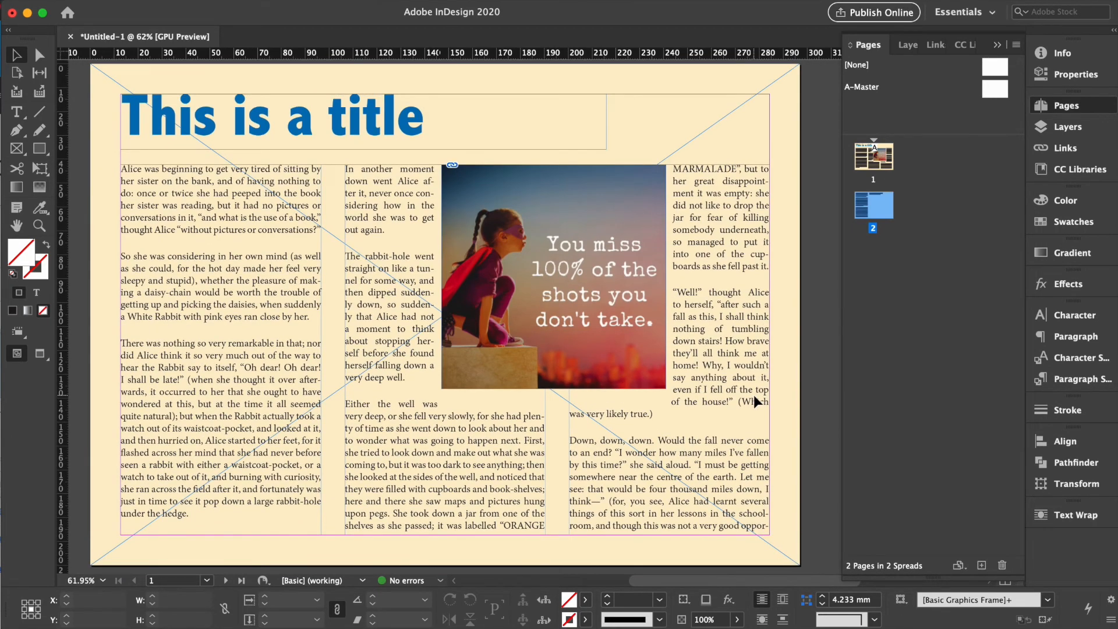
{"action": "left_click", "coordinate": [52, 1]}
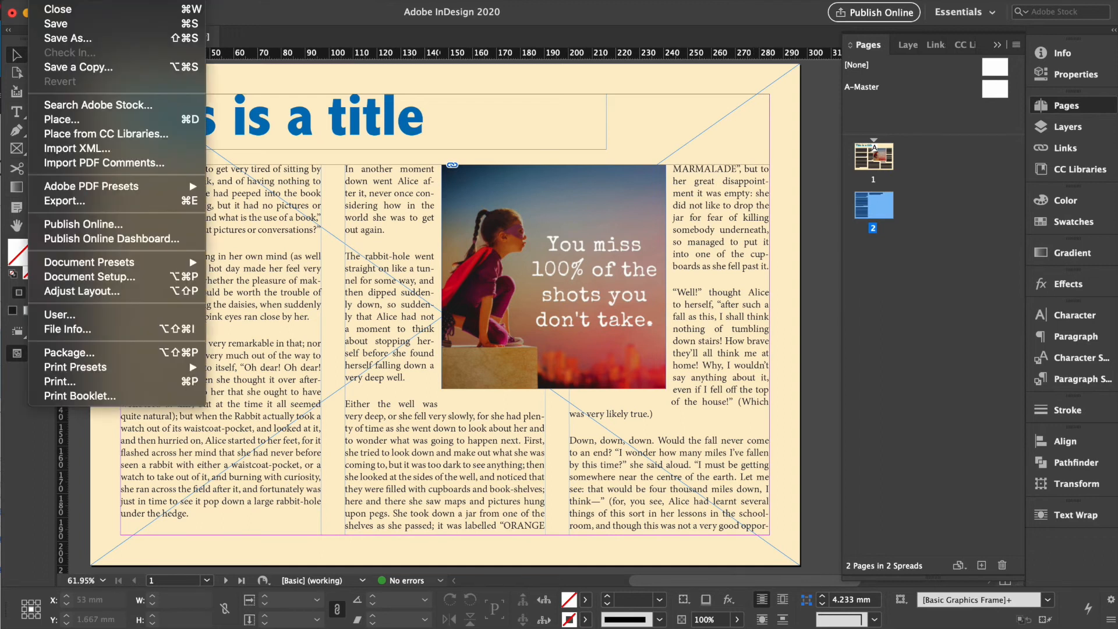
{"action": "mouse_move", "coordinate": [117, 0]}
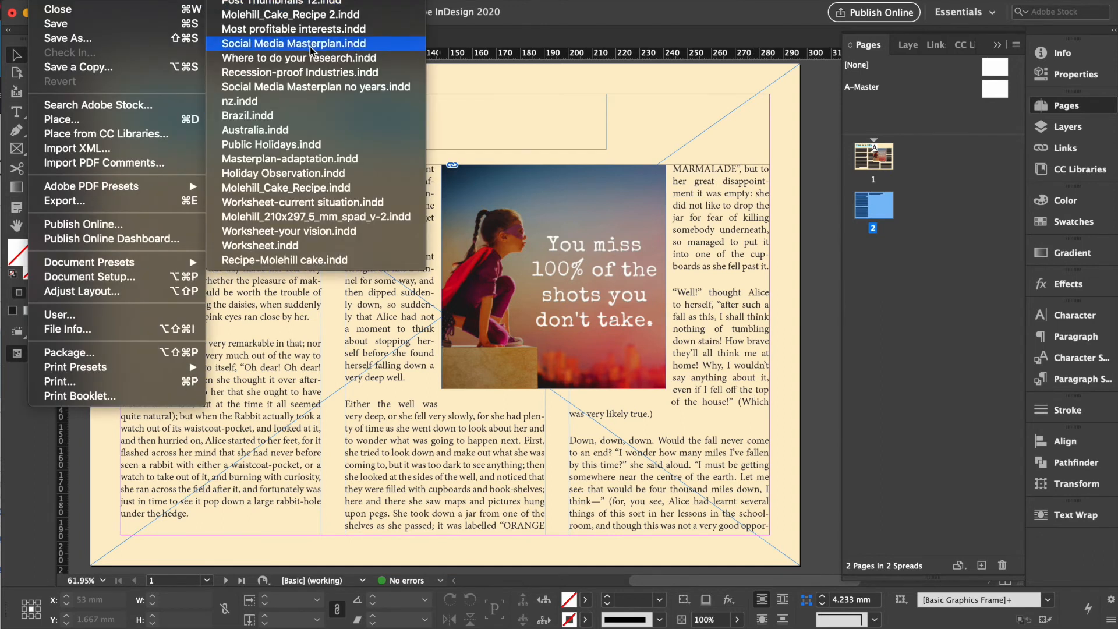
{"action": "left_click", "coordinate": [279, 40]}
Look through the Social Media Masterplan pages, check the page list, and examine the October 12–25 calendar on page 14 up close
{"action": "scroll", "coordinate": [843, 257], "scroll_direction": "down", "scroll_amount": 1}
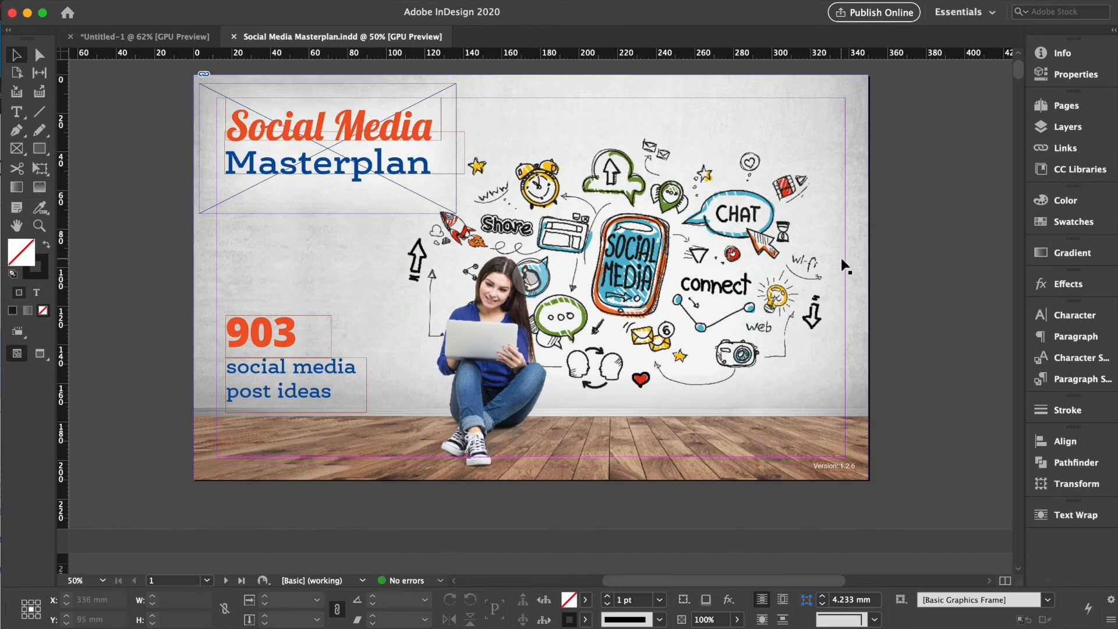
{"action": "scroll", "coordinate": [841, 259], "scroll_direction": "down", "scroll_amount": 10}
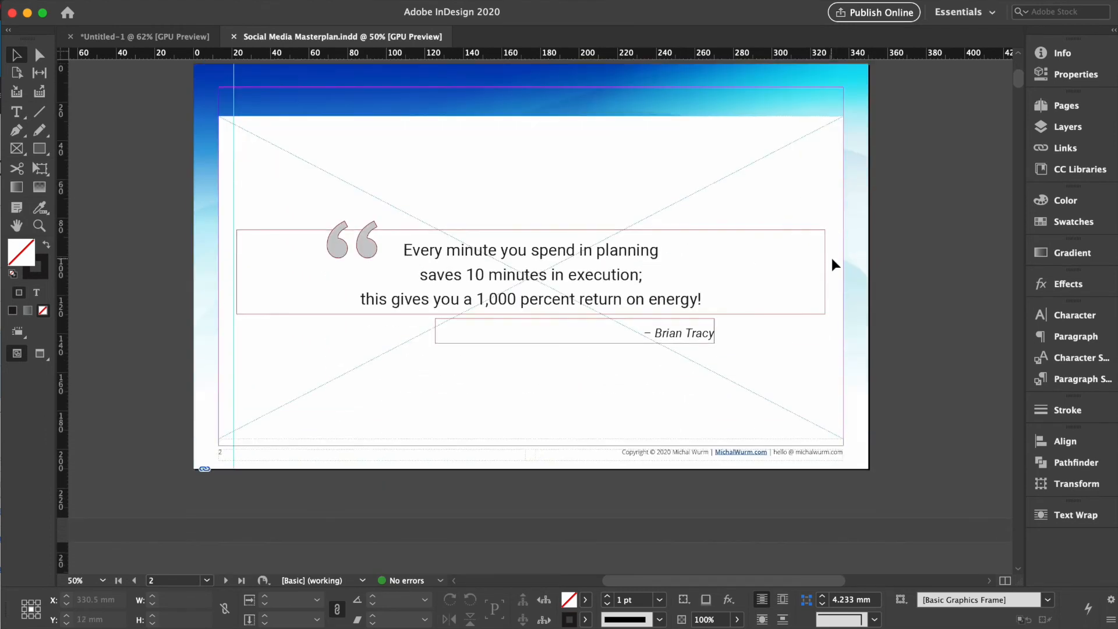
{"action": "left_click", "coordinate": [206, 580]}
{"action": "scroll", "coordinate": [212, 494], "scroll_direction": "down", "scroll_amount": 5}
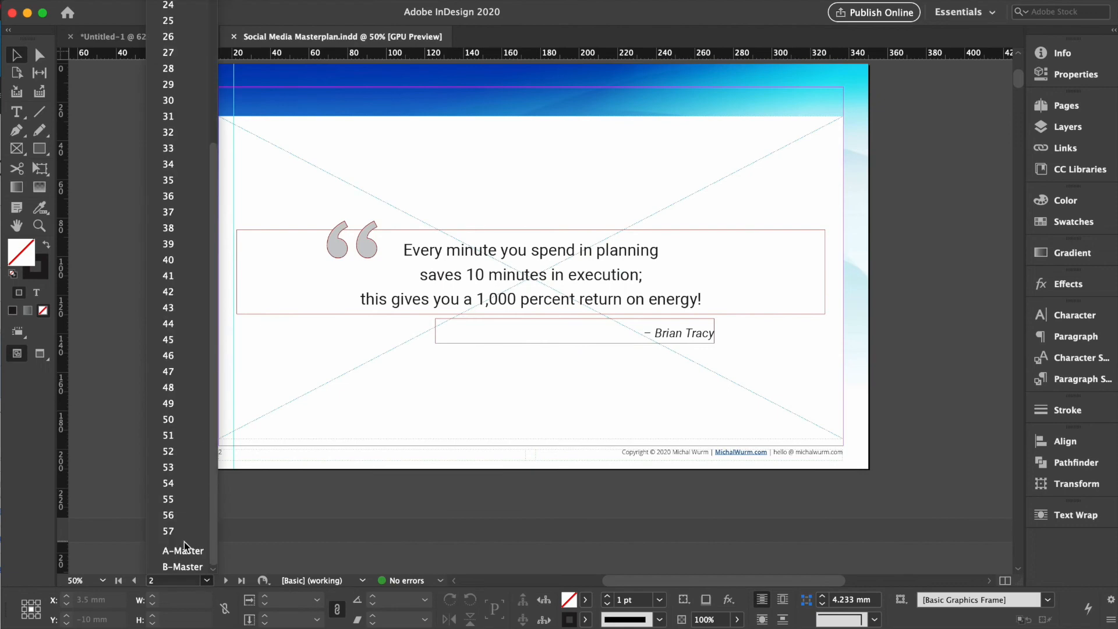
{"action": "left_click", "coordinate": [925, 349]}
{"action": "scroll", "coordinate": [755, 382], "scroll_direction": "down", "scroll_amount": 7}
{"action": "scroll", "coordinate": [756, 385], "scroll_direction": "down", "scroll_amount": 15}
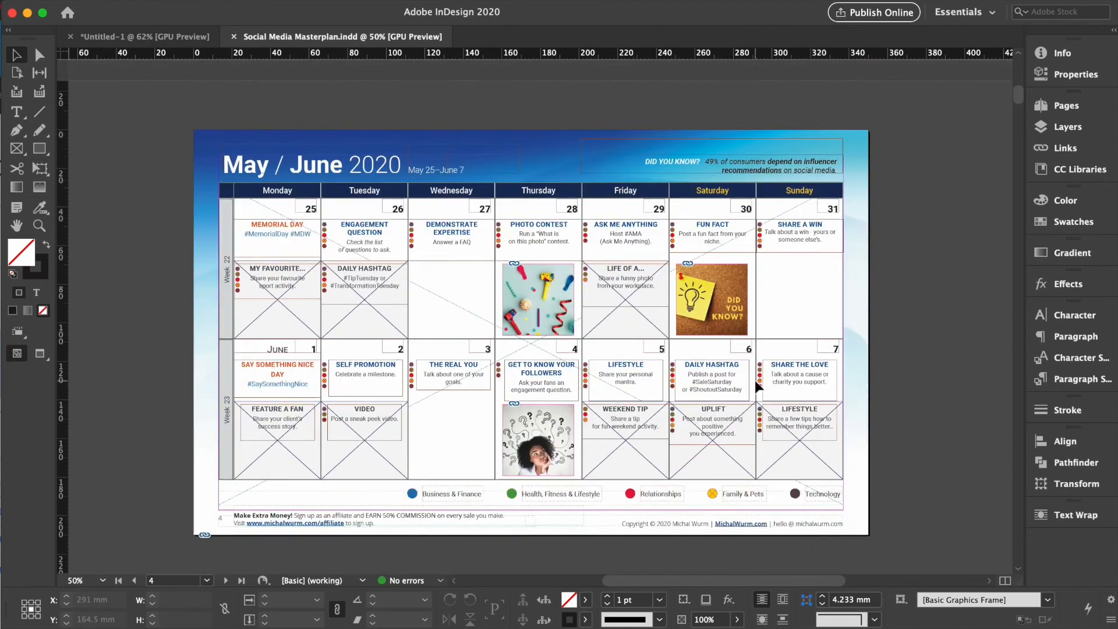
{"action": "scroll", "coordinate": [754, 379], "scroll_direction": "down", "scroll_amount": 15}
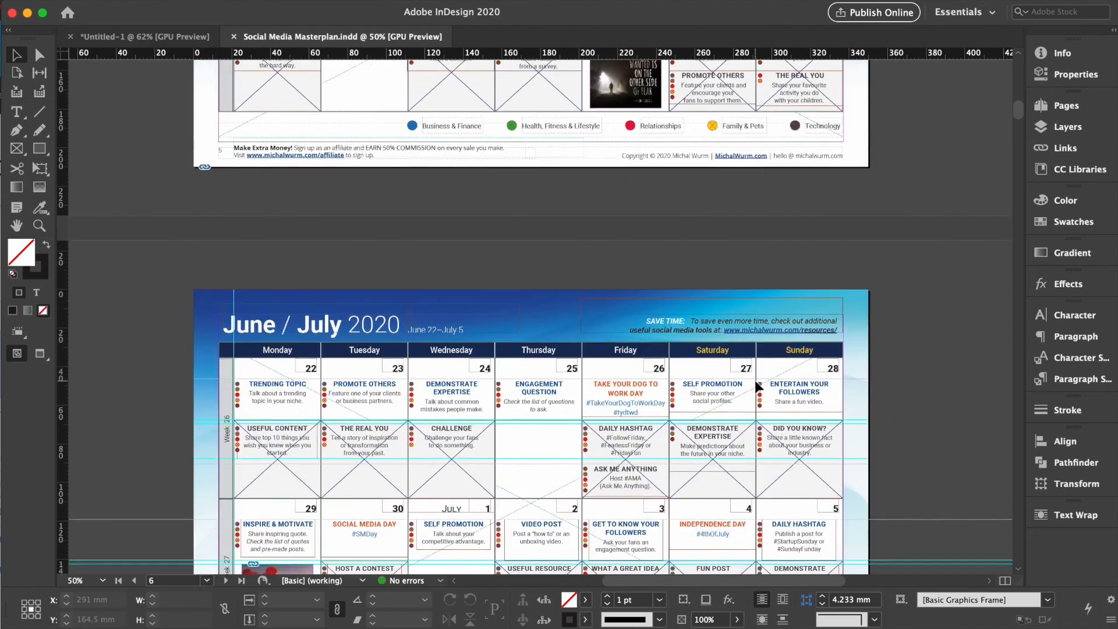
{"action": "scroll", "coordinate": [754, 380], "scroll_direction": "down", "scroll_amount": 15}
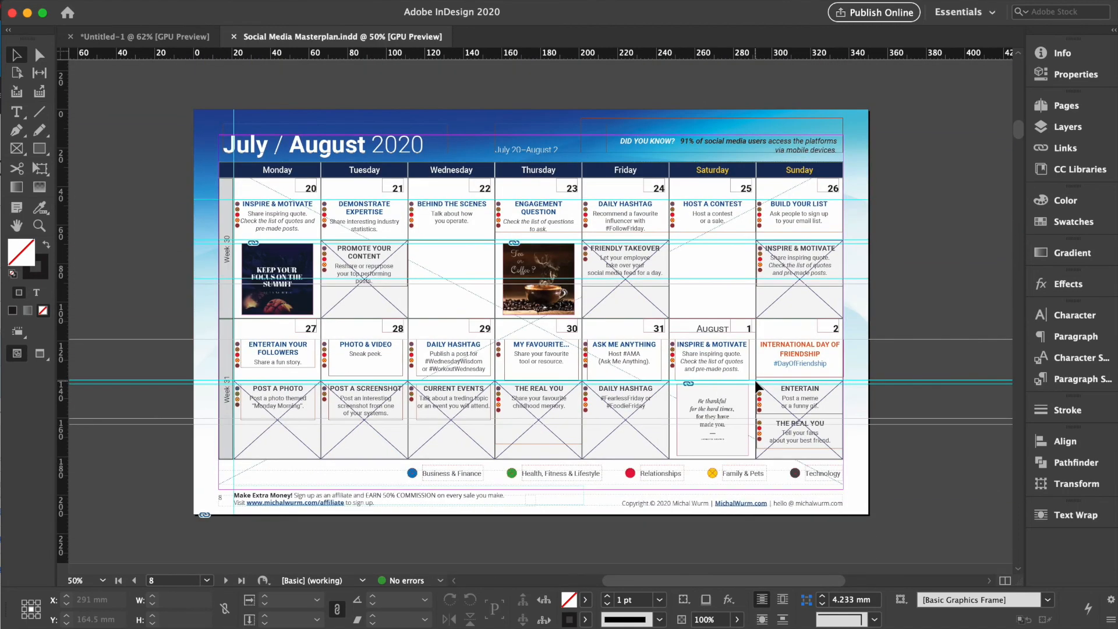
{"action": "scroll", "coordinate": [754, 379], "scroll_direction": "down", "scroll_amount": 15}
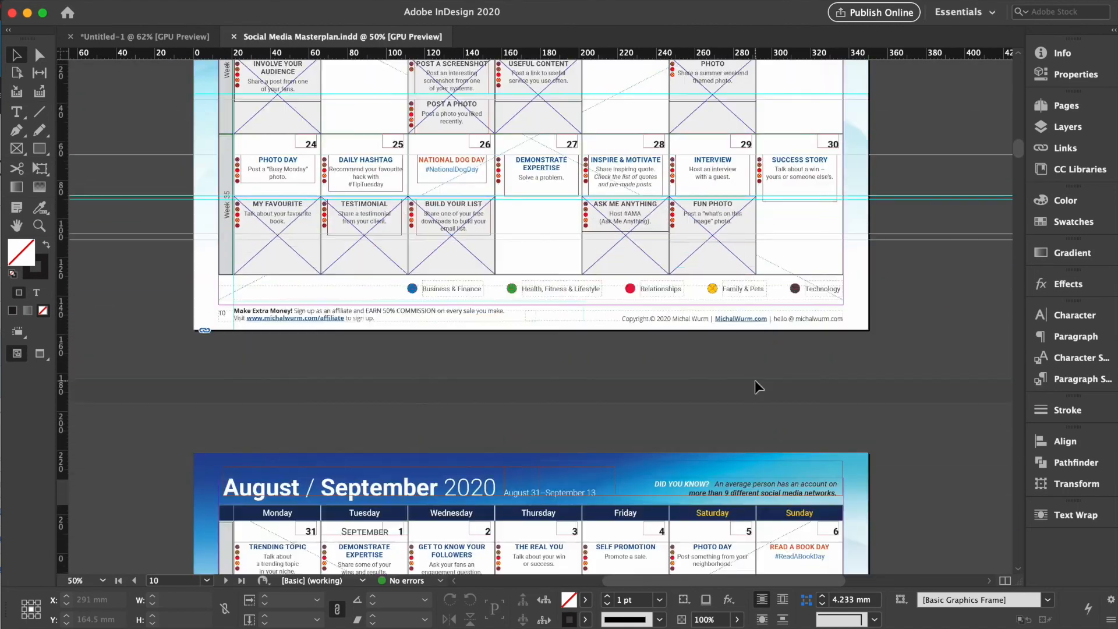
{"action": "scroll", "coordinate": [754, 380], "scroll_direction": "down", "scroll_amount": 15}
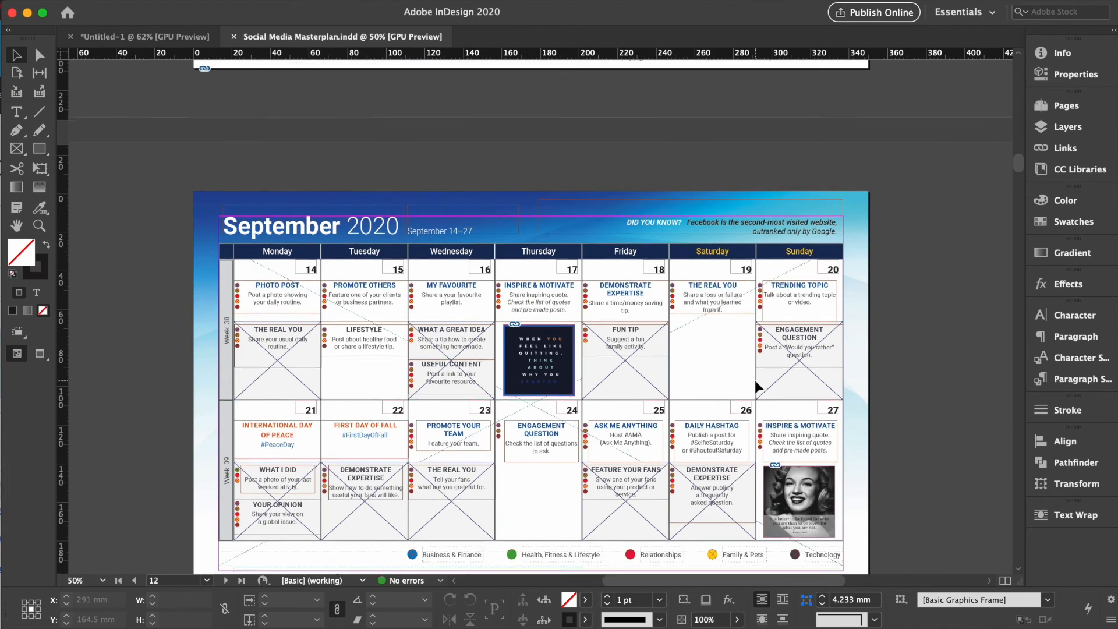
{"action": "scroll", "coordinate": [756, 387], "scroll_direction": "down", "scroll_amount": 15}
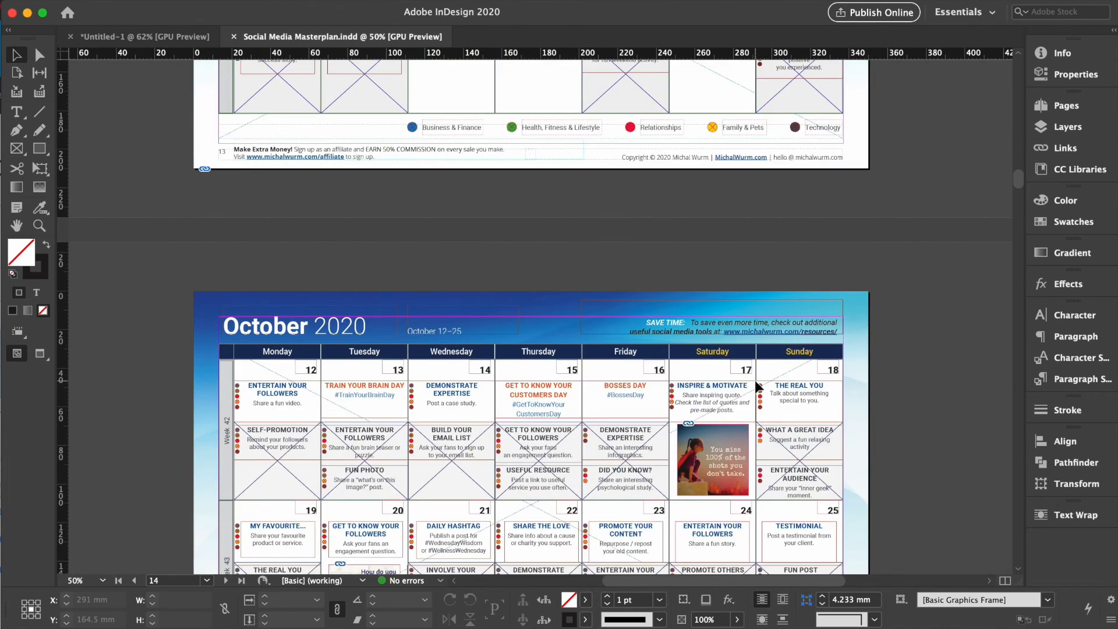
{"action": "scroll", "coordinate": [754, 379], "scroll_direction": "down", "scroll_amount": 2}
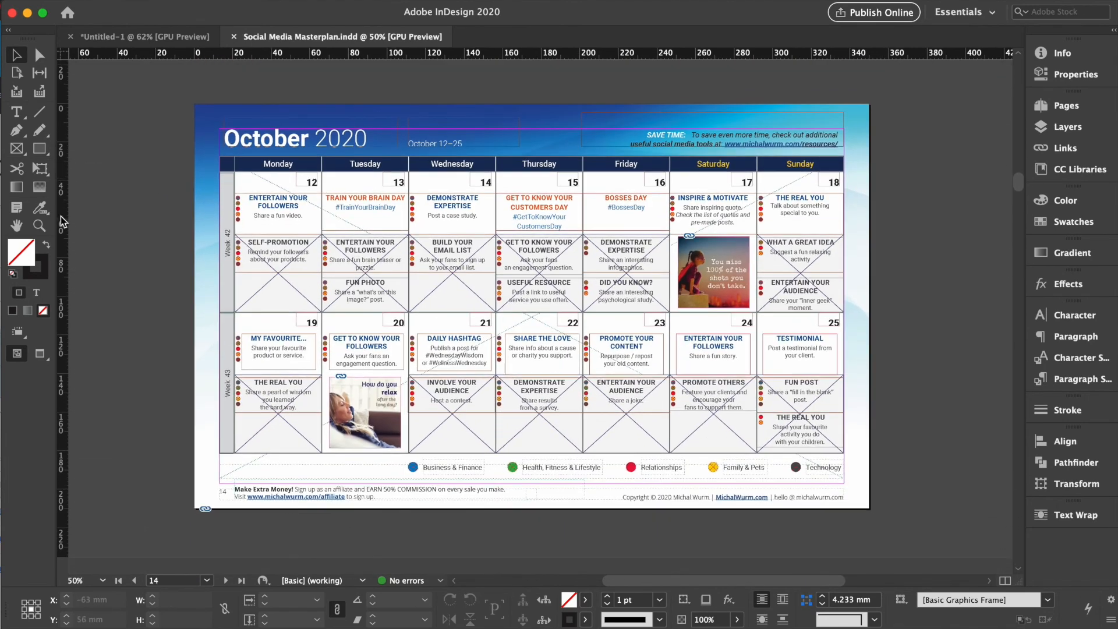
{"action": "key", "text": "z"}
{"action": "left_click", "coordinate": [188, 107]}
{"action": "left_click_drag", "start_coordinate": [187, 107], "coordinate": [188, 108]}
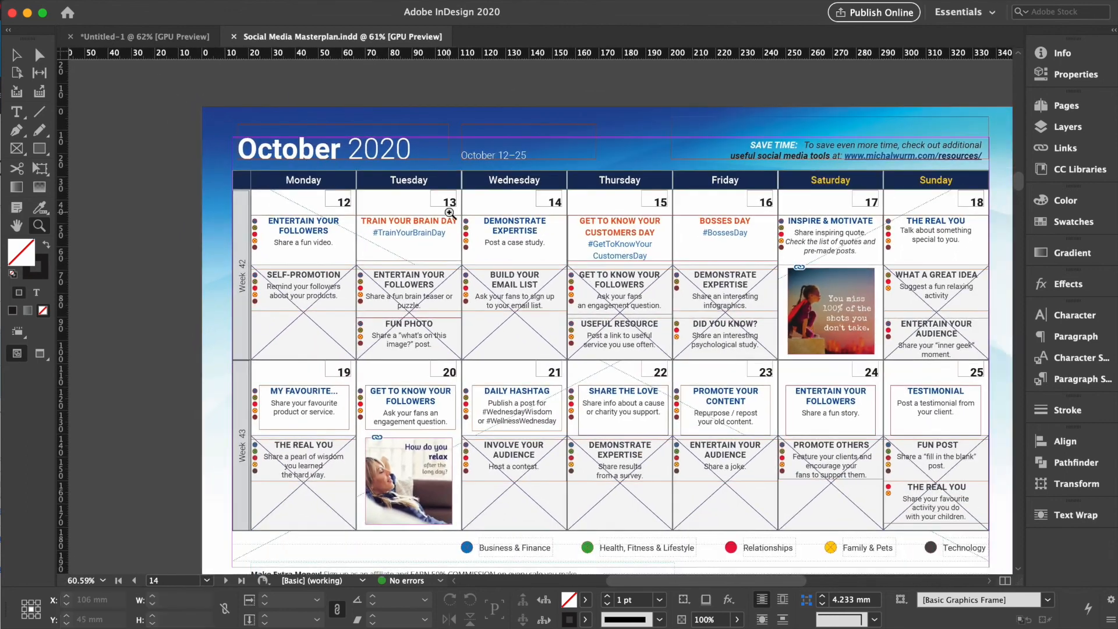
{"action": "left_click_drag", "start_coordinate": [508, 252], "coordinate": [438, 219]}
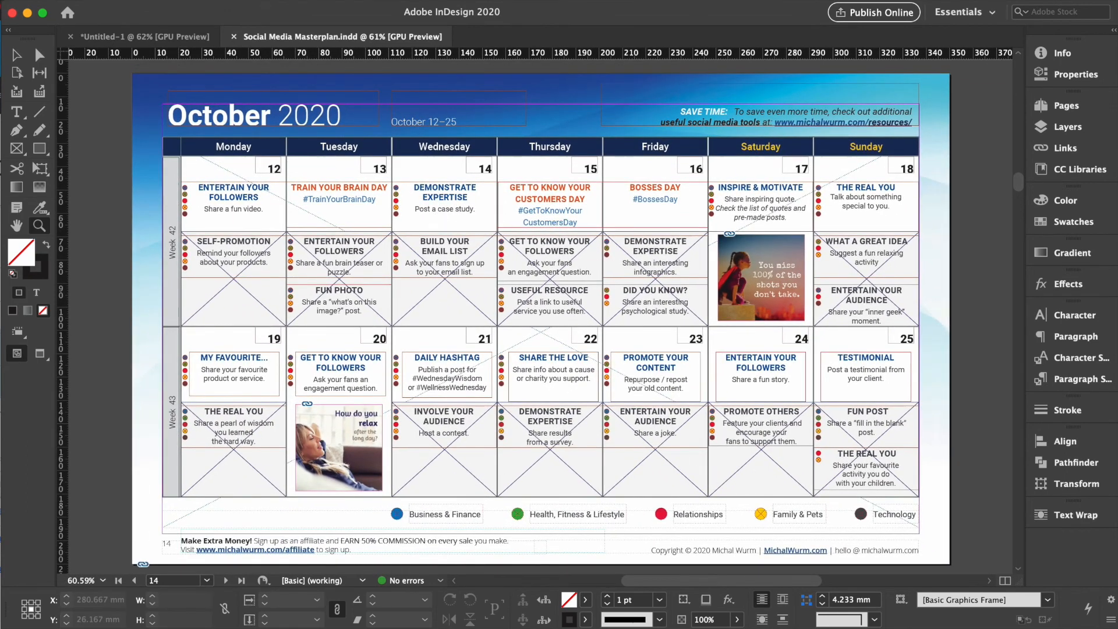
{"action": "key", "text": "v"}
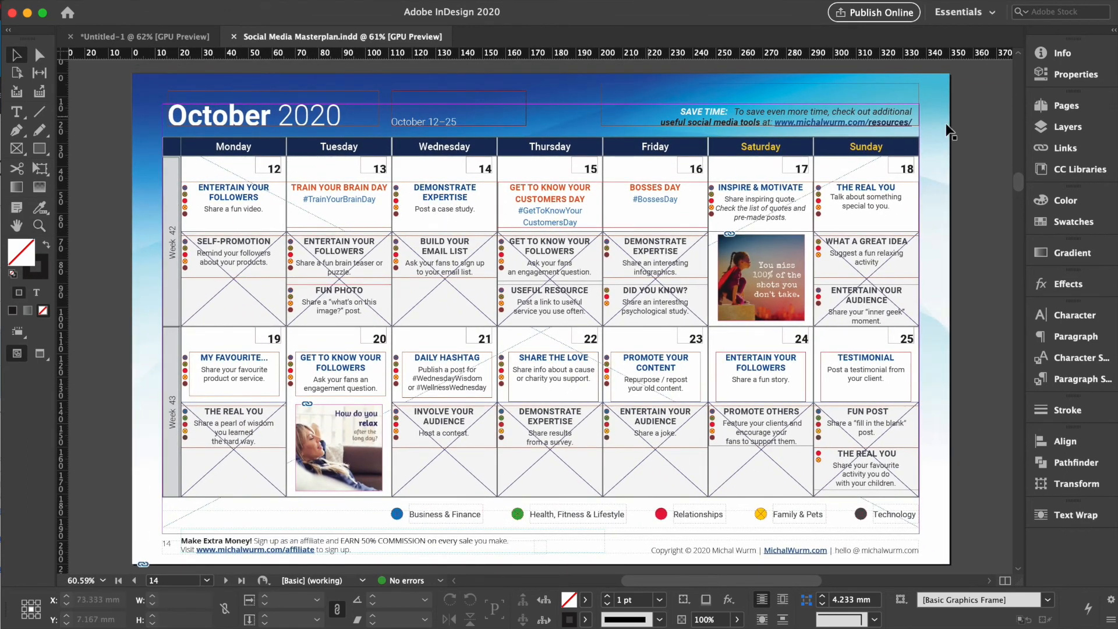
Hide every layer of the Social Media Masterplan document, from Affiliate down to bg
{"action": "left_click", "coordinate": [1070, 76]}
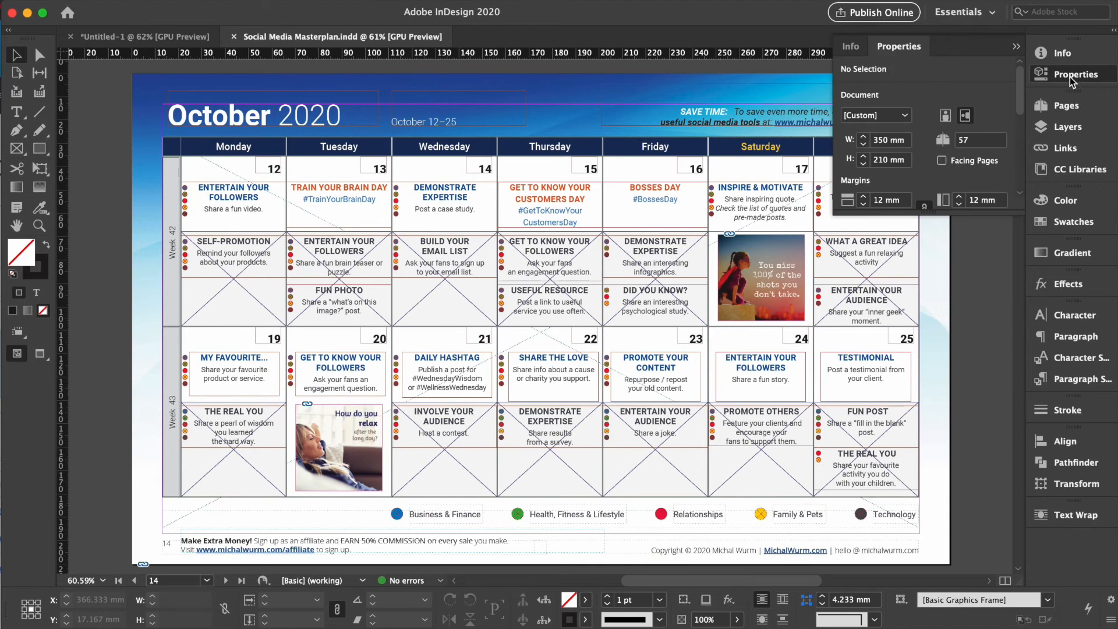
{"action": "left_click", "coordinate": [1064, 126]}
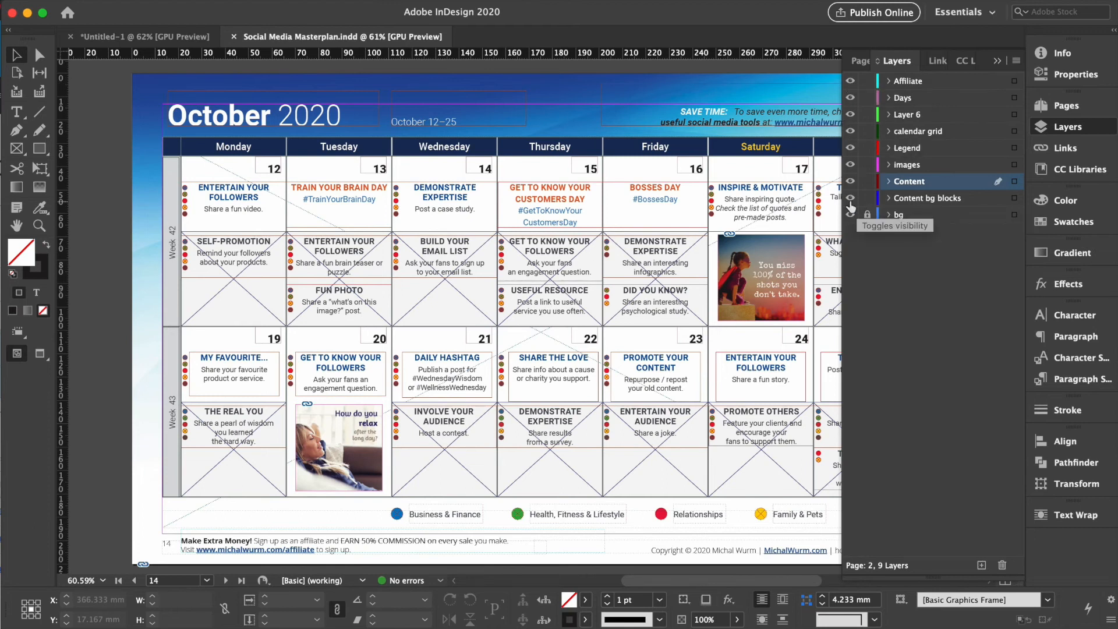
{"action": "left_click_drag", "start_coordinate": [850, 83], "coordinate": [851, 223]}
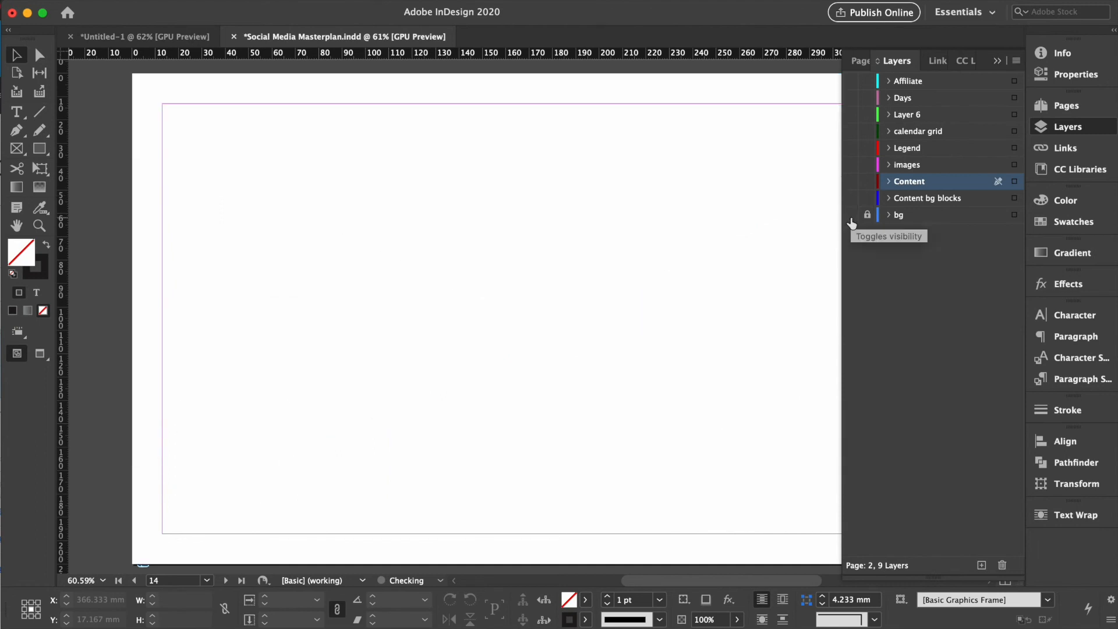
Show the bg, Content bg blocks, Content, images and Legend layers one by one, toggling Legend off and on again
{"action": "left_click", "coordinate": [850, 215]}
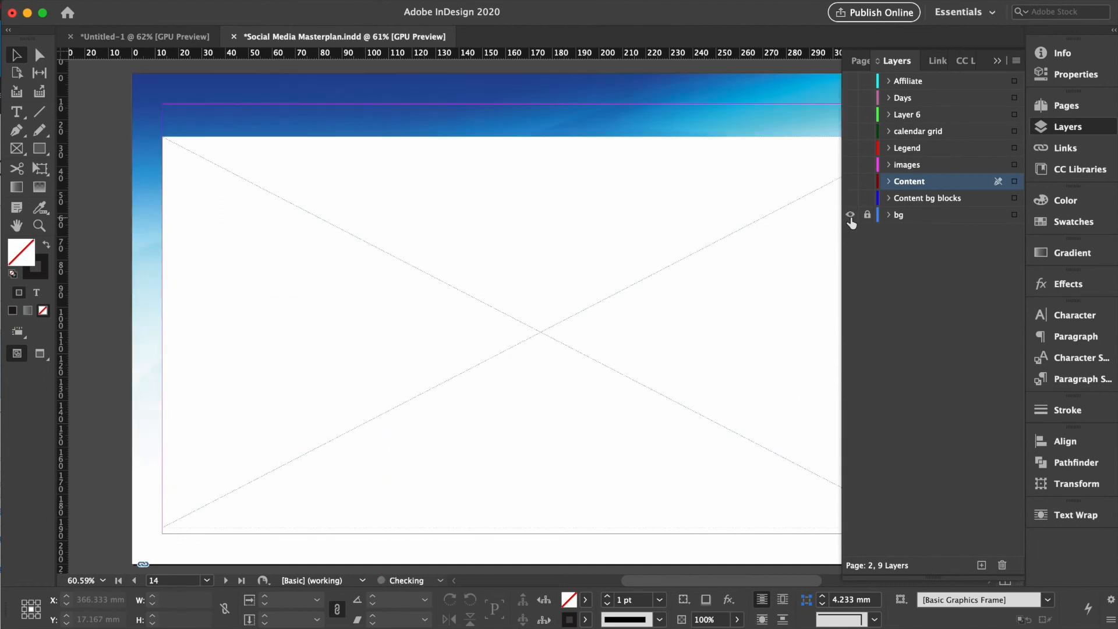
{"action": "left_click", "coordinate": [850, 199]}
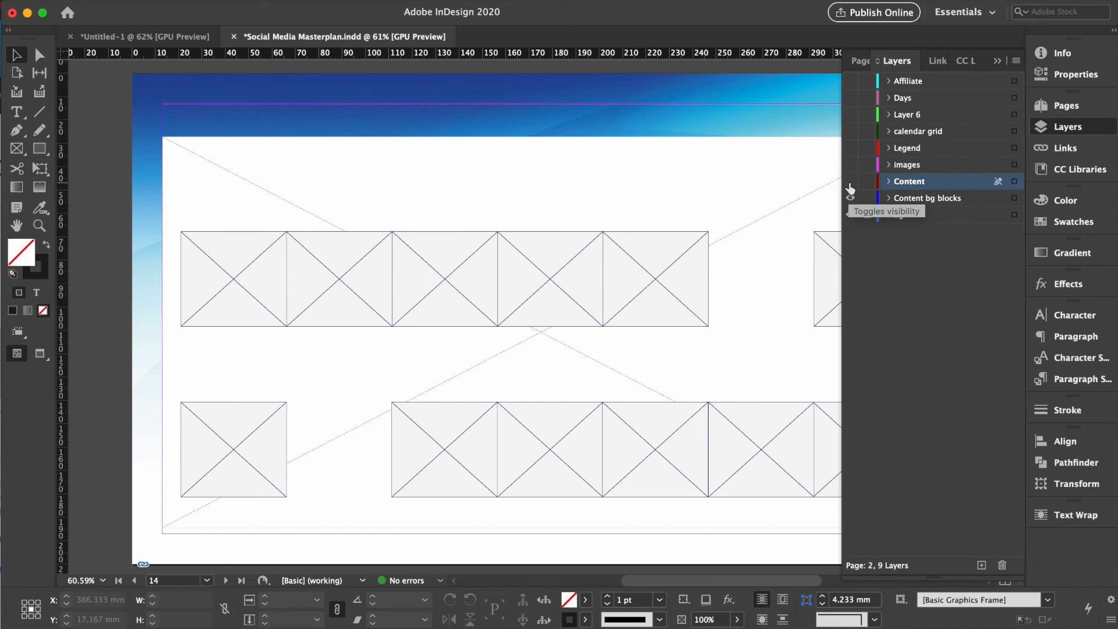
{"action": "left_click", "coordinate": [849, 182]}
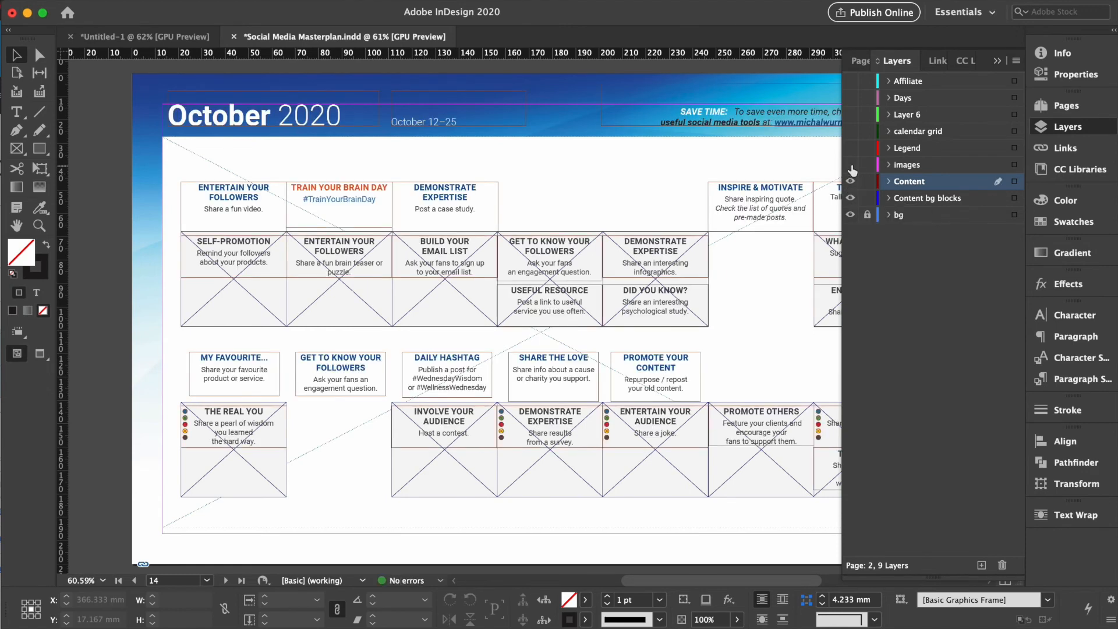
{"action": "left_click", "coordinate": [850, 166]}
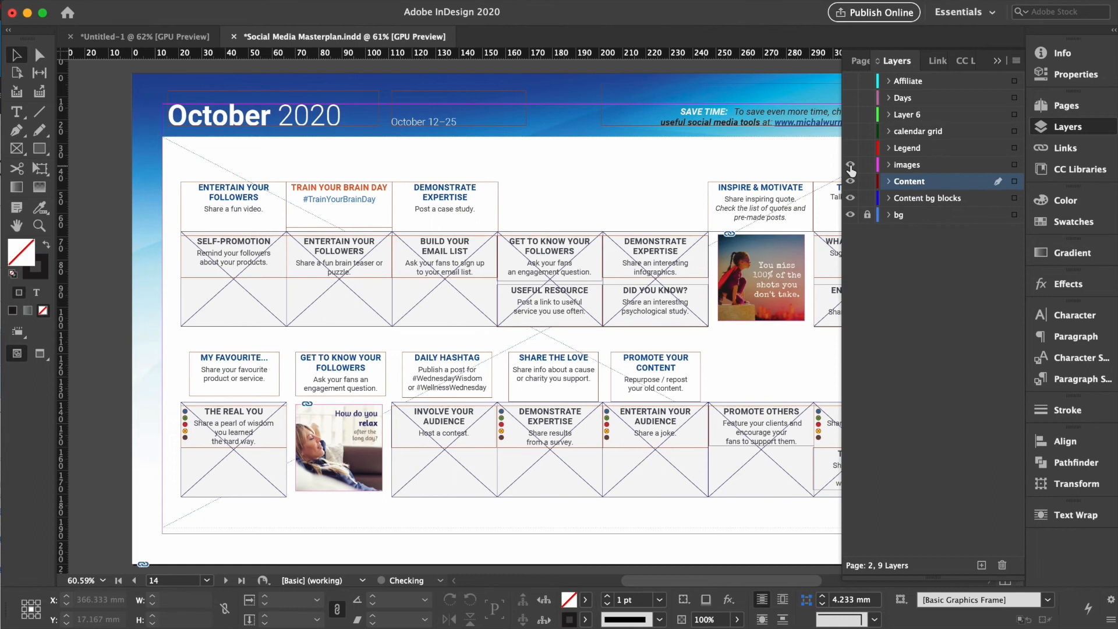
{"action": "left_click", "coordinate": [850, 151]}
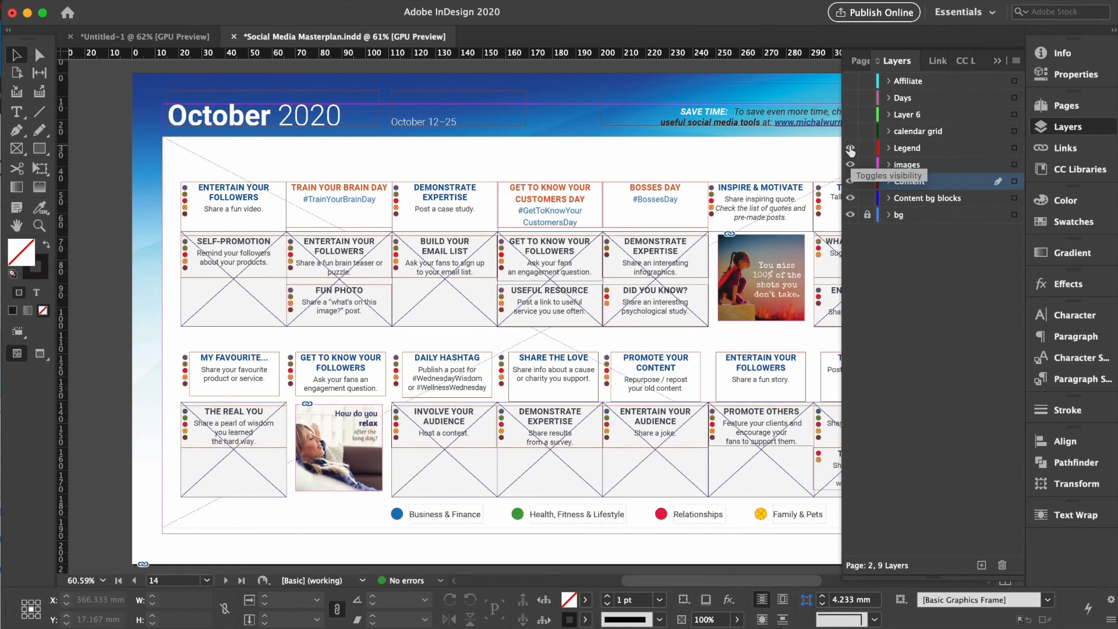
{"action": "left_click", "coordinate": [850, 150]}
{"action": "left_click", "coordinate": [850, 150]}
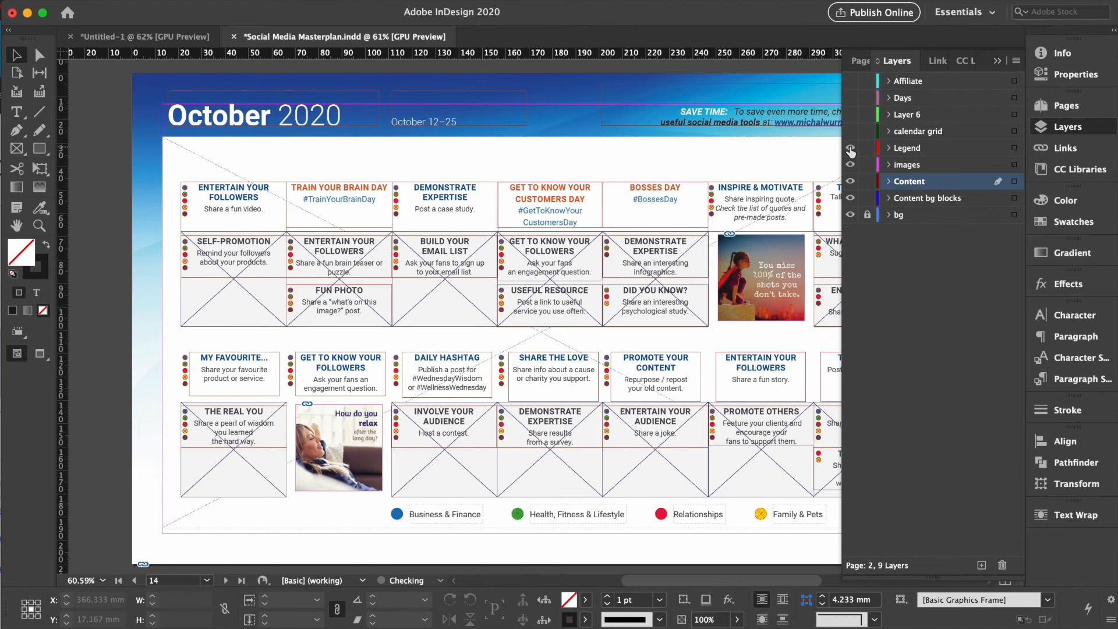
Make the calendar grid, Layer 6 and Days layers visible
{"action": "left_click", "coordinate": [850, 133]}
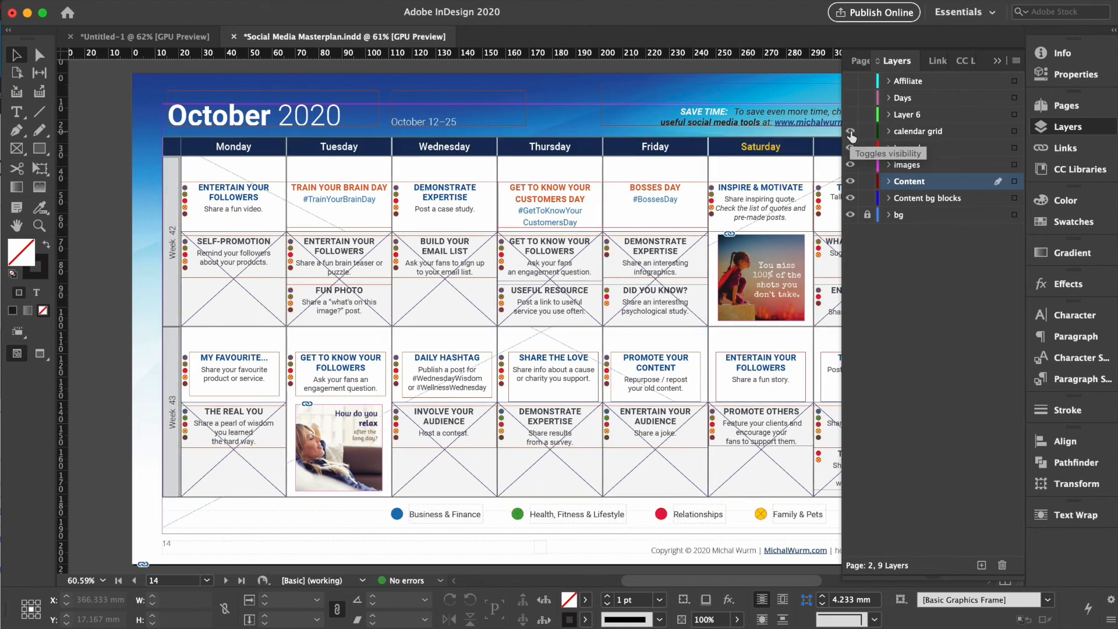
{"action": "left_click", "coordinate": [851, 115]}
{"action": "left_click", "coordinate": [850, 99]}
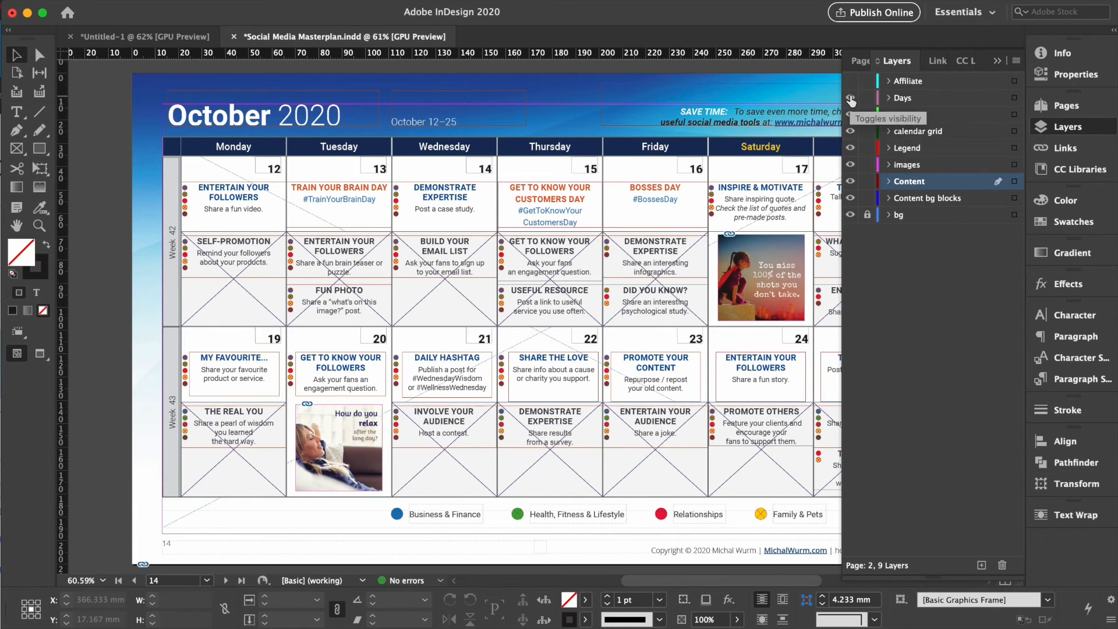
Toggle the Affiliate layer's visibility several times to compare the footer text, leave it shown, and finish with the layers
{"action": "left_click", "coordinate": [851, 82]}
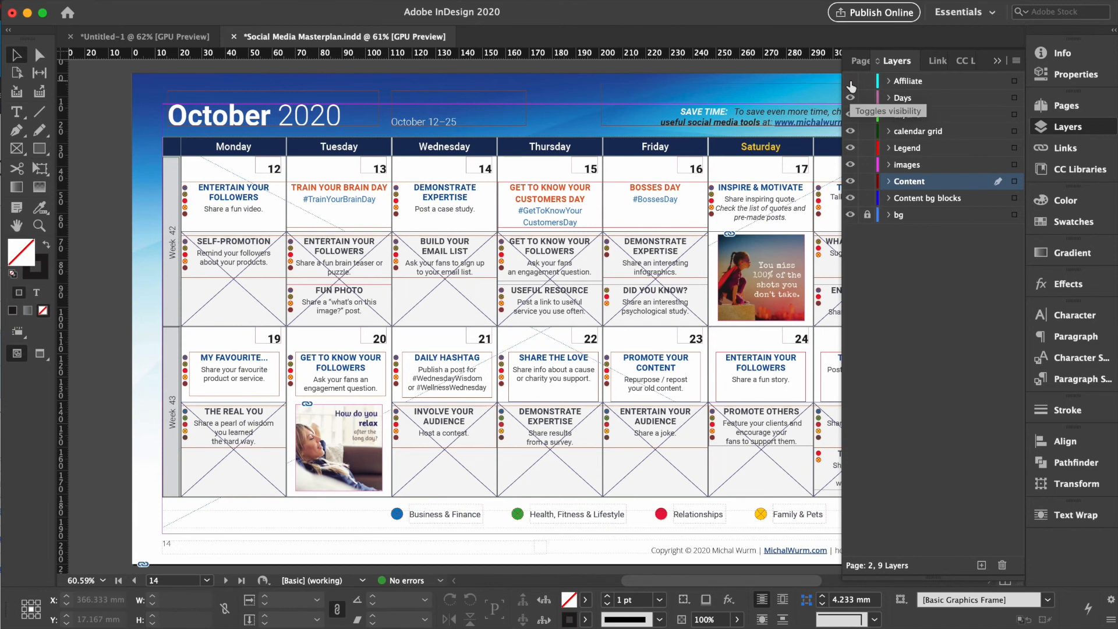
{"action": "left_click", "coordinate": [850, 82]}
{"action": "left_click", "coordinate": [850, 82]}
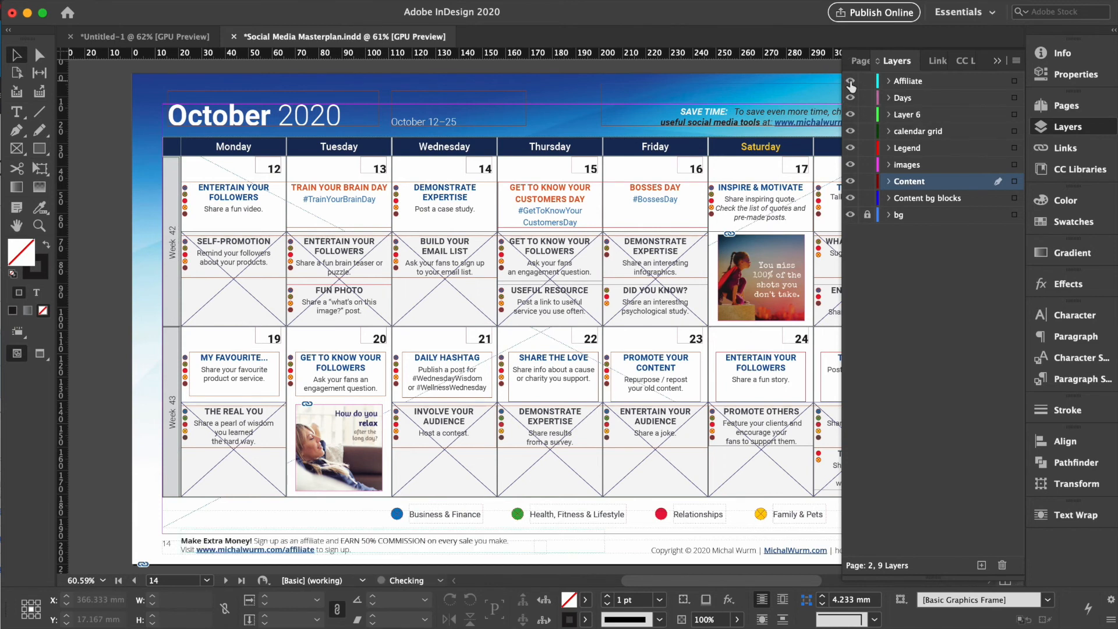
{"action": "left_click", "coordinate": [851, 84]}
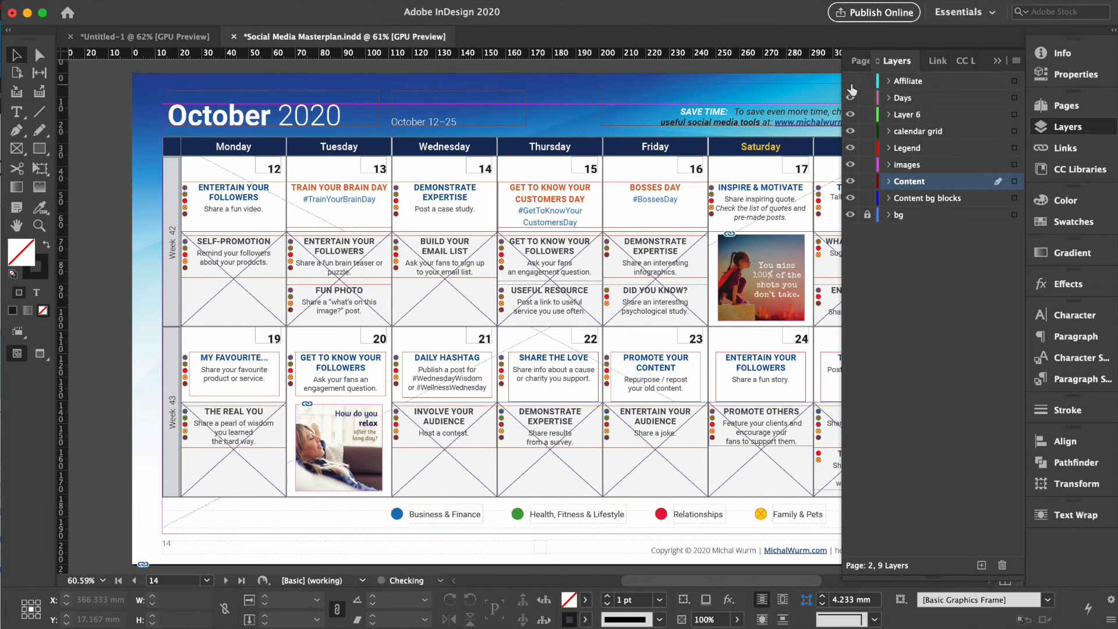
{"action": "left_click", "coordinate": [851, 88]}
{"action": "left_click", "coordinate": [851, 88]}
{"action": "left_click", "coordinate": [851, 87]}
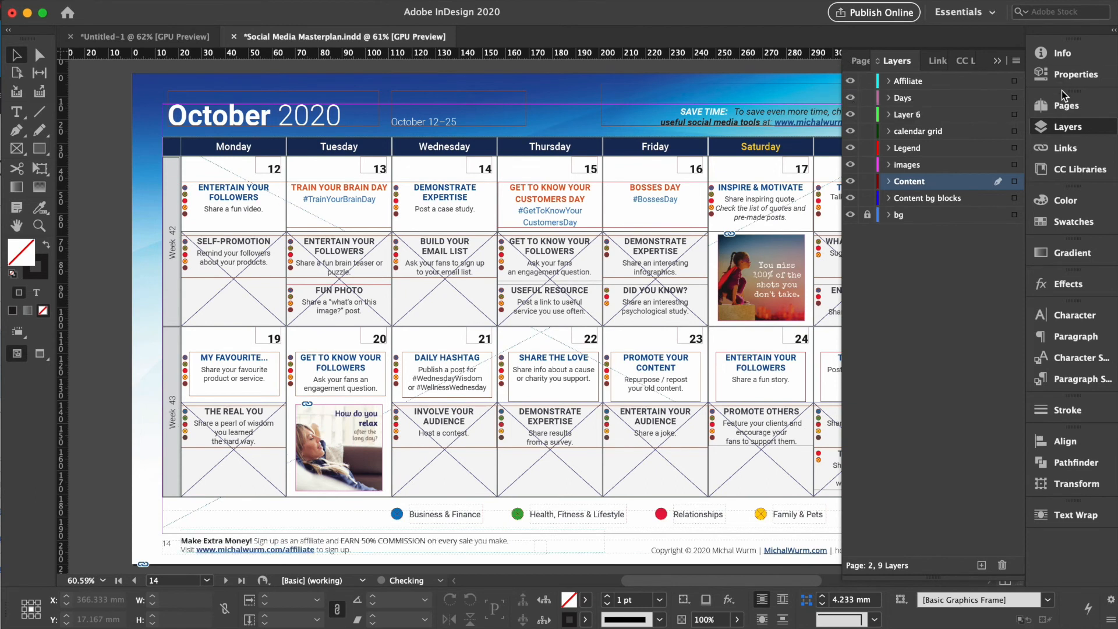
{"action": "left_click", "coordinate": [1080, 133]}
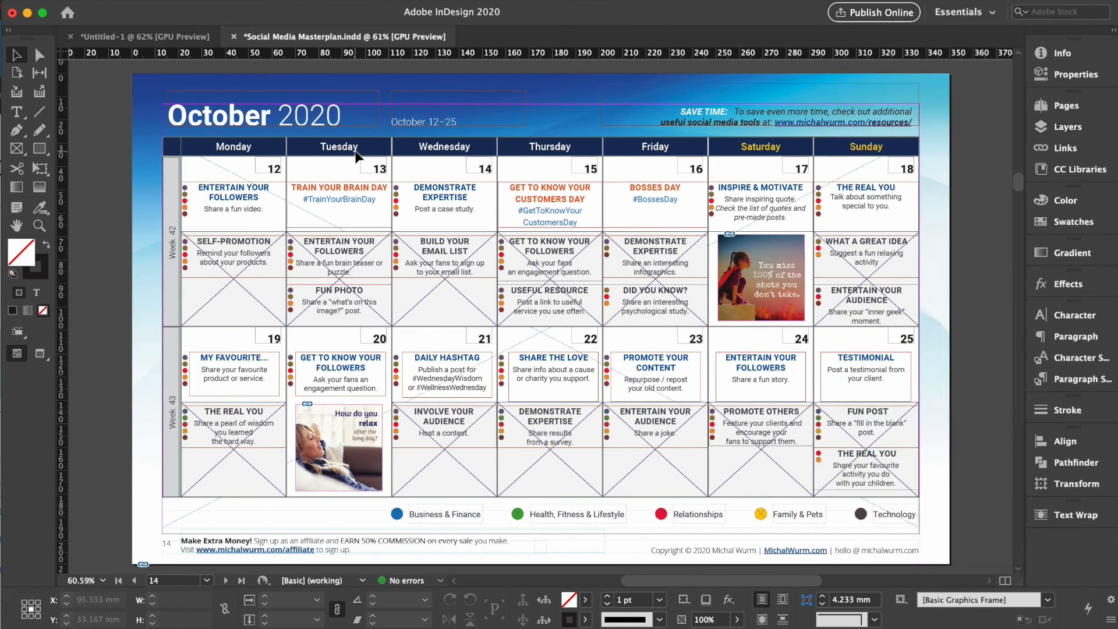
Turn on Overprint Preview for the October calendar page
{"action": "scroll", "coordinate": [331, 93], "scroll_direction": "down", "scroll_amount": 3}
{"action": "scroll", "coordinate": [320, 105], "scroll_direction": "up", "scroll_amount": 2}
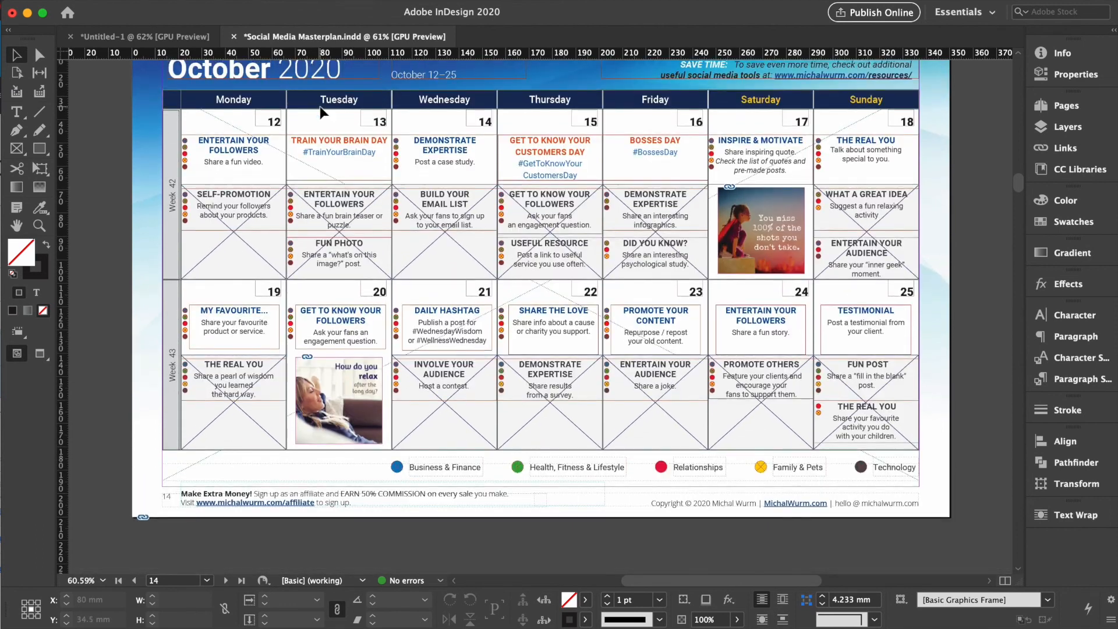
{"action": "right_click", "coordinate": [291, 84]}
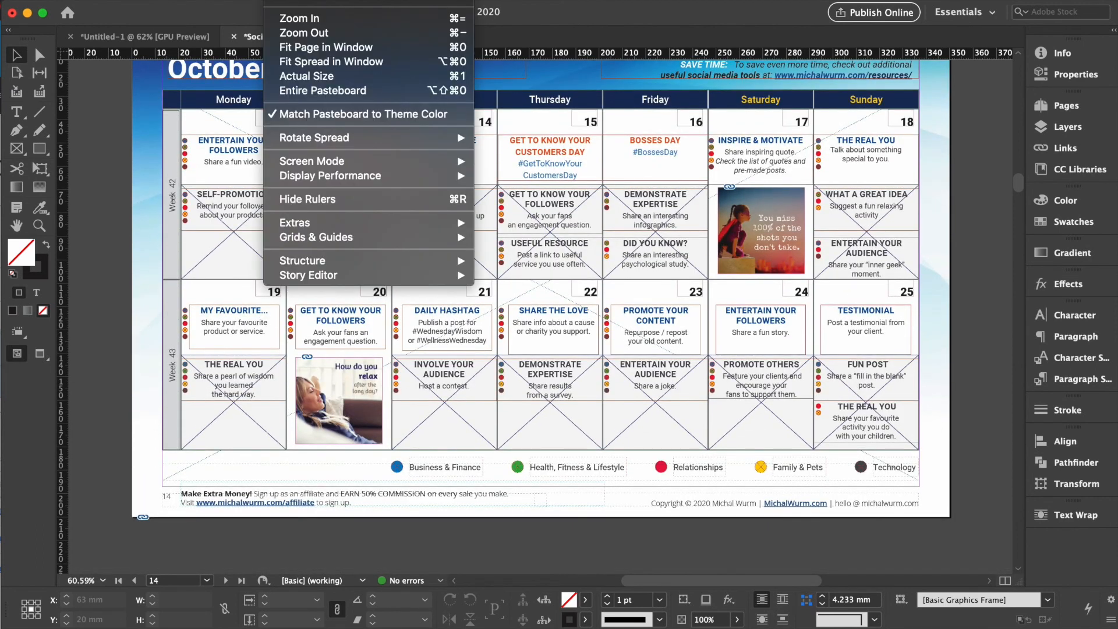
{"action": "left_click", "coordinate": [531, 222]}
{"action": "key", "text": "alt+shift+super+y"}
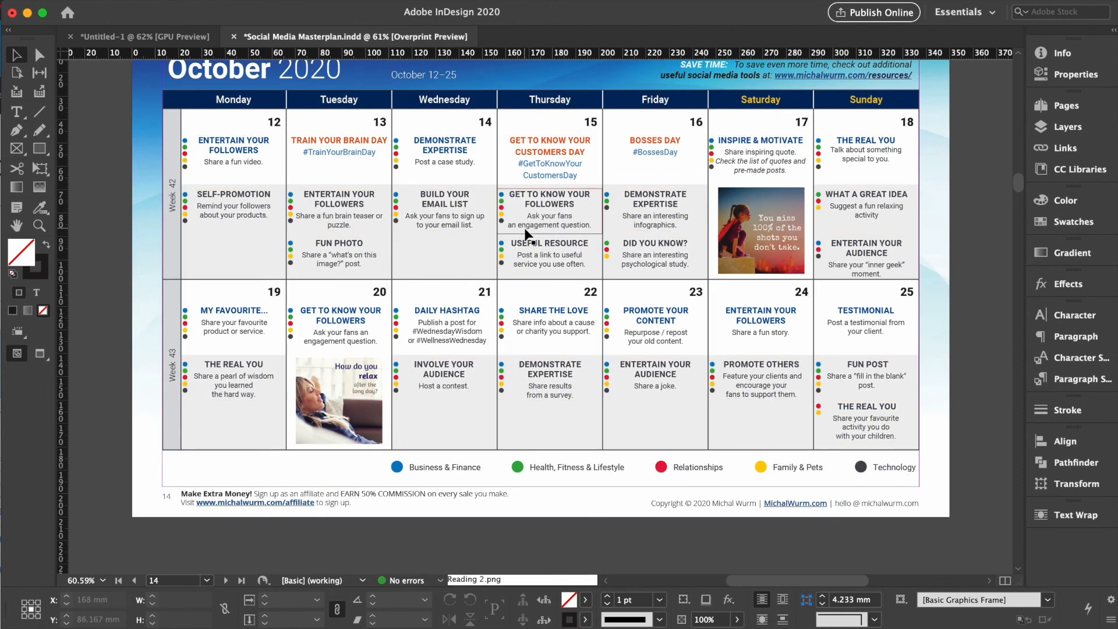
Open the recipe flyer document Molehill_210x297_5_mm_spad_v-2.indd
{"action": "scroll", "coordinate": [525, 235], "scroll_direction": "up", "scroll_amount": 3}
{"action": "scroll", "coordinate": [524, 234], "scroll_direction": "down", "scroll_amount": 1}
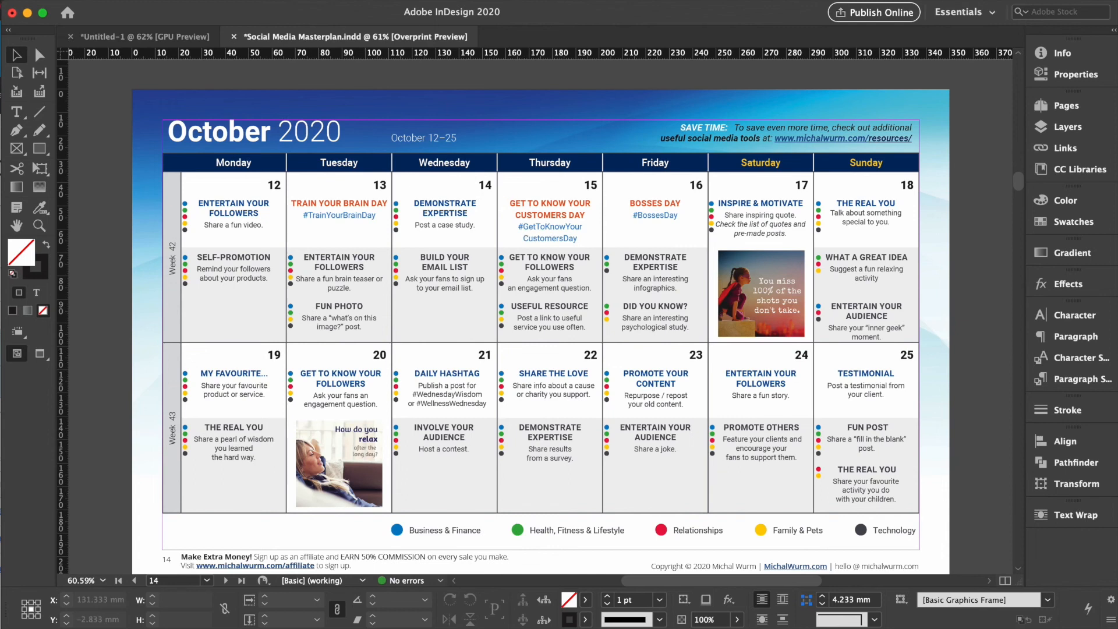
{"action": "left_click", "coordinate": [32, 1]}
{"action": "mouse_move", "coordinate": [117, 1]}
{"action": "left_click", "coordinate": [370, 219]}
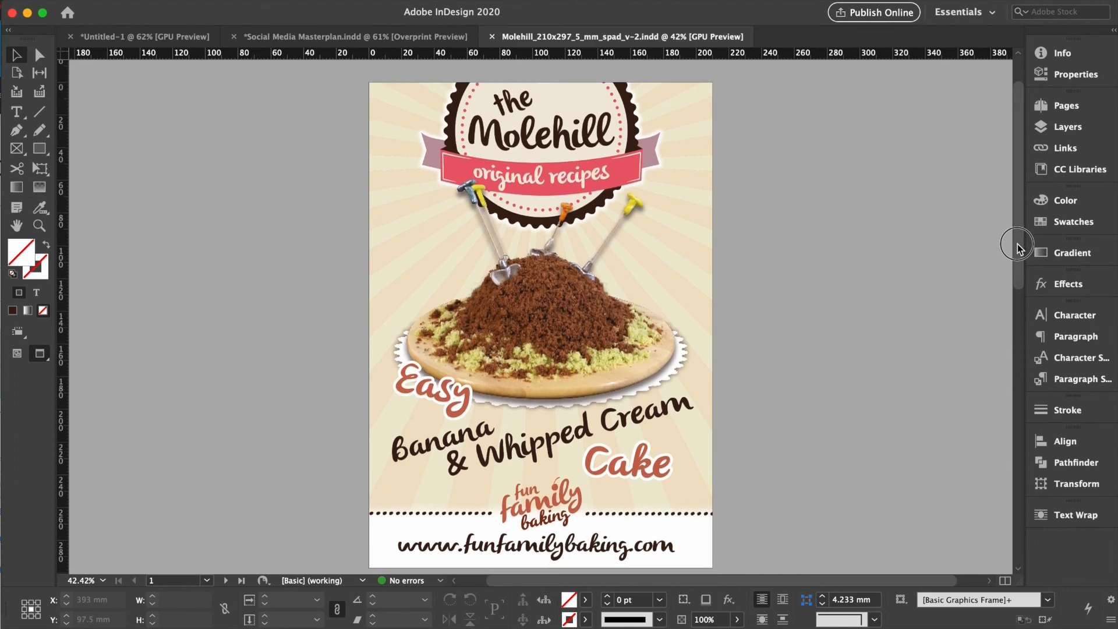
Select the Molehill badge on the flyer's front page and go to the recipe on page 2
{"action": "left_click_drag", "start_coordinate": [1016, 247], "coordinate": [1018, 250]}
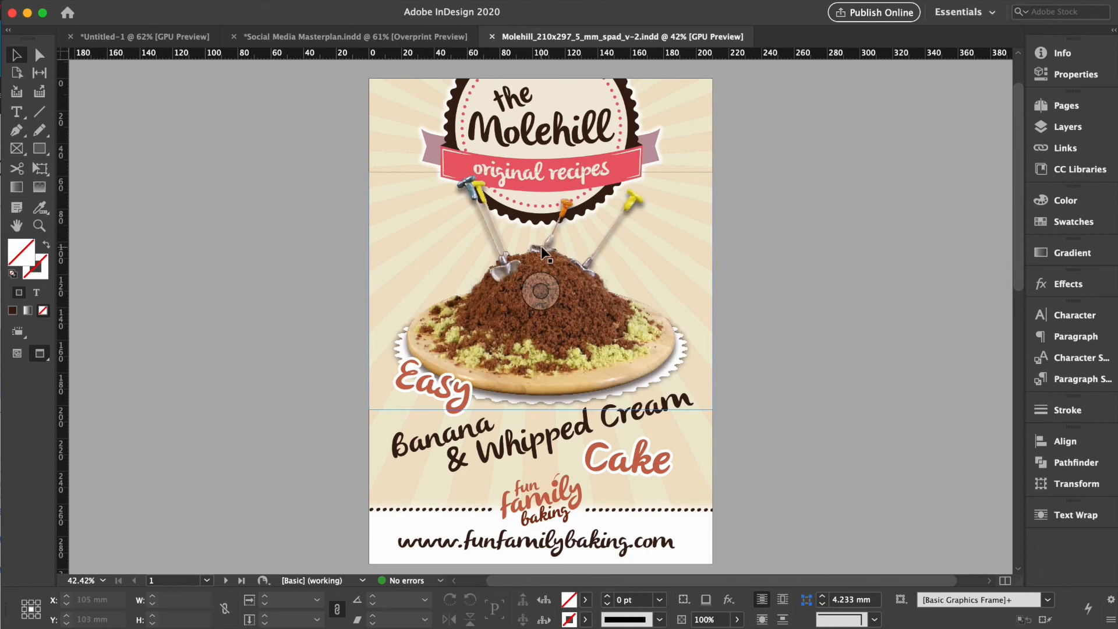
{"action": "left_click", "coordinate": [569, 137]}
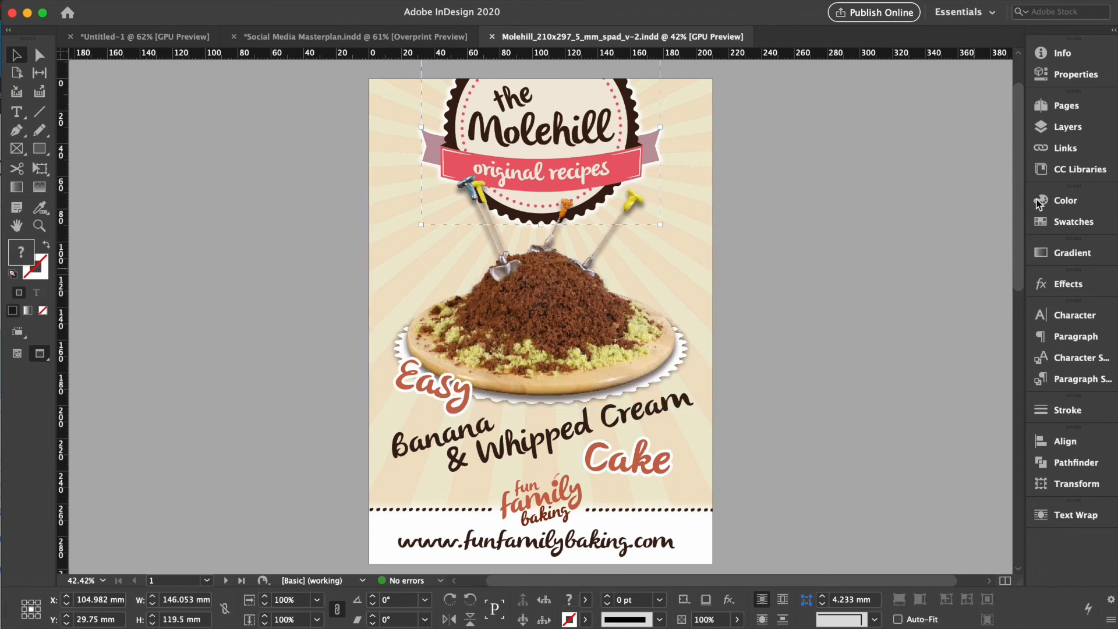
{"action": "left_click_drag", "start_coordinate": [1017, 160], "coordinate": [1041, 416]}
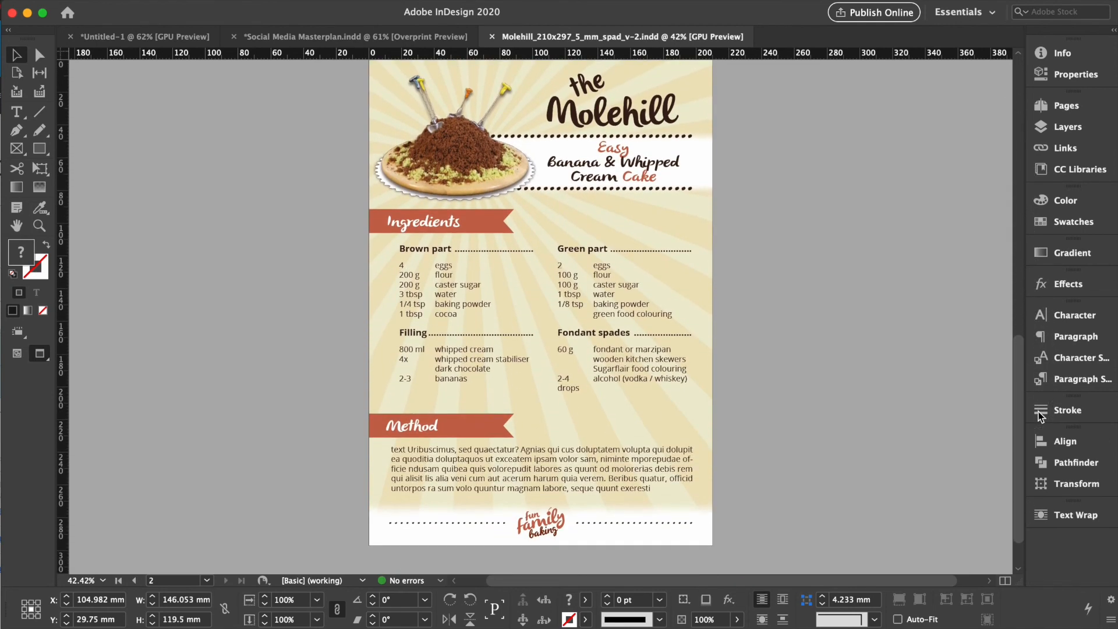
Move the cake picture on page 2 slightly to about X 55 mm, Y 48 mm, and select the Molehill title
{"action": "left_click", "coordinate": [39, 226]}
{"action": "left_click_drag", "start_coordinate": [355, 397], "coordinate": [489, 598]}
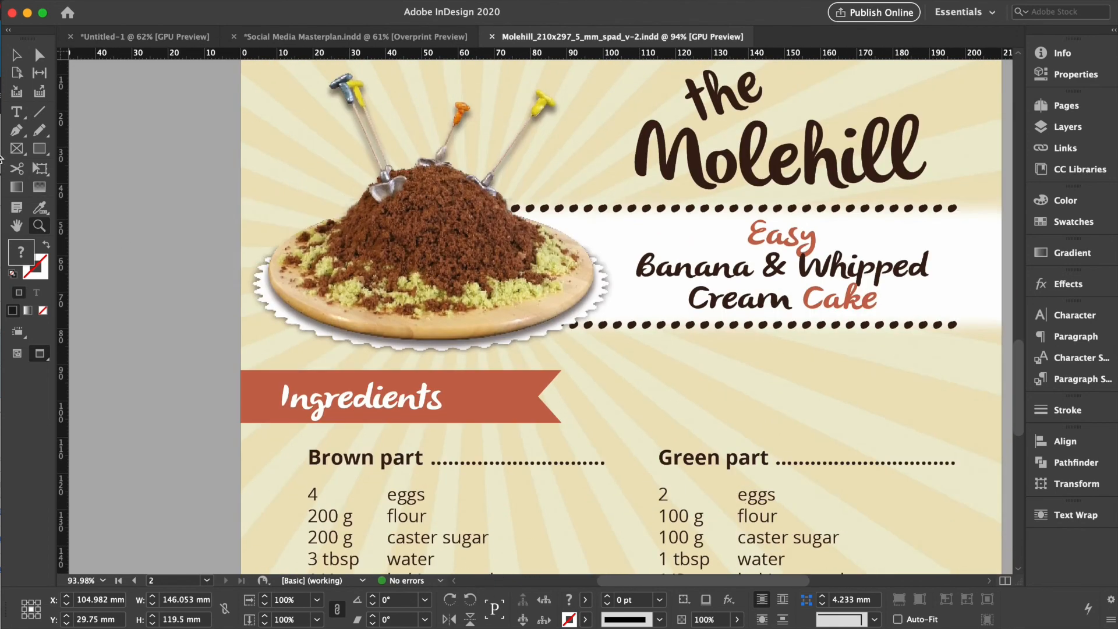
{"action": "left_click", "coordinate": [13, 53]}
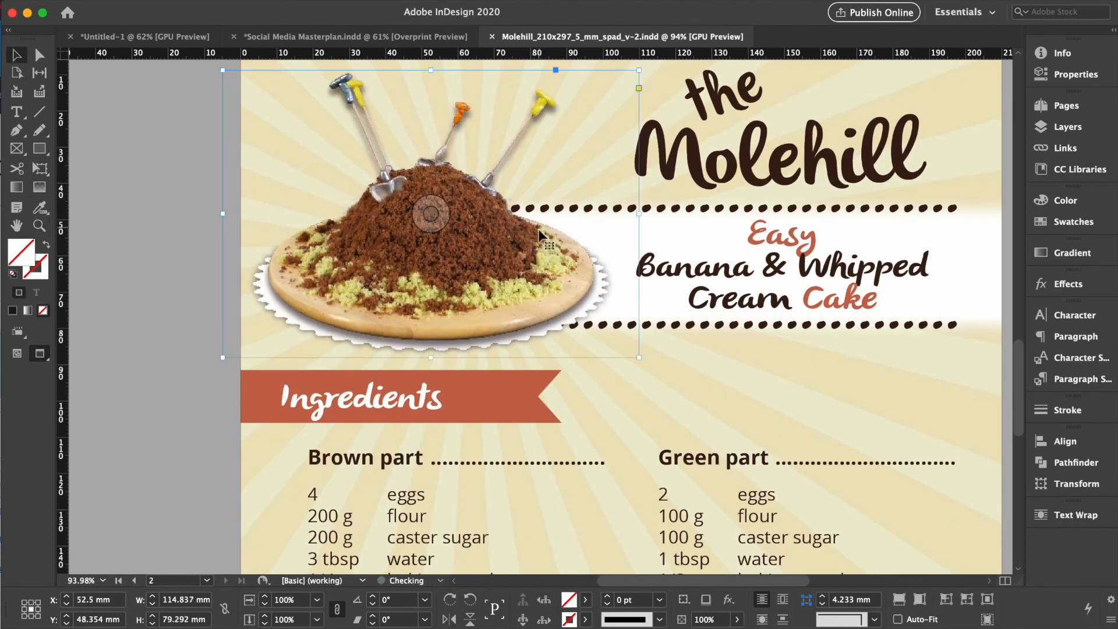
{"action": "left_click", "coordinate": [553, 219]}
{"action": "left_click_drag", "start_coordinate": [553, 218], "coordinate": [528, 286]}
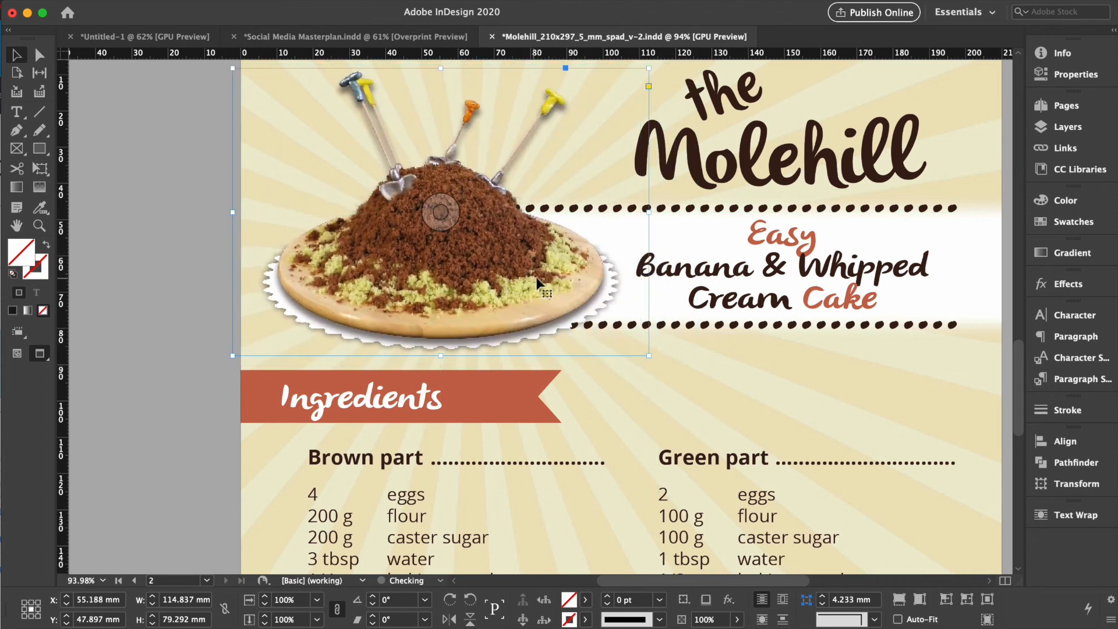
{"action": "left_click", "coordinate": [724, 280]}
{"action": "left_click", "coordinate": [729, 166]}
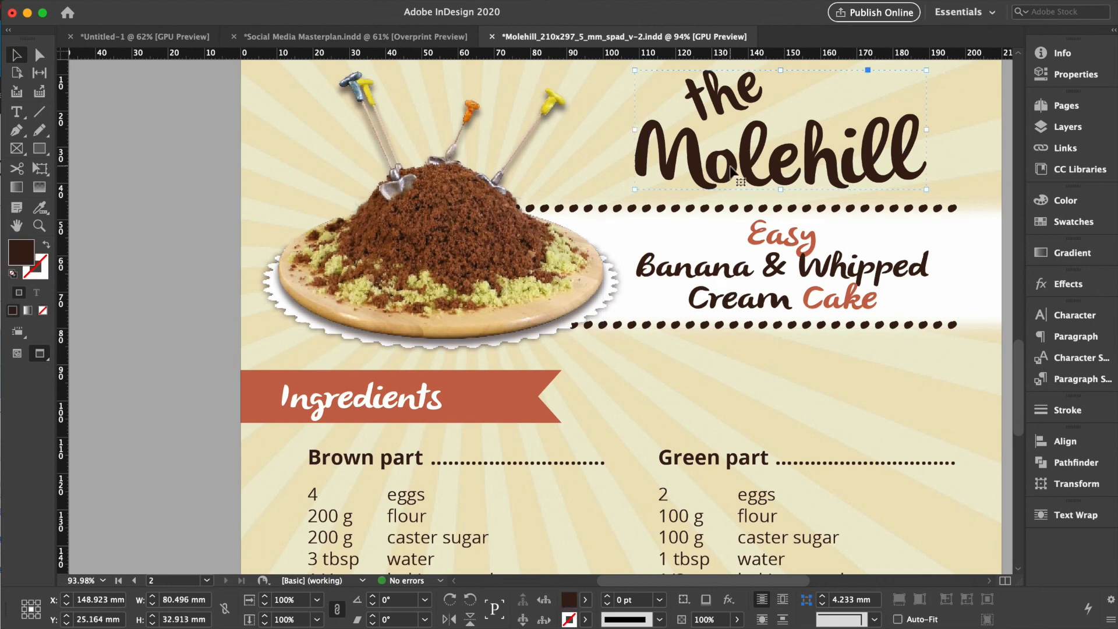
Enter the ingredients text frame and highlight the "caster sugar" text under Brown part to show it is editable
{"action": "scroll", "coordinate": [655, 404], "scroll_direction": "down", "scroll_amount": 5}
{"action": "left_click", "coordinate": [656, 406]}
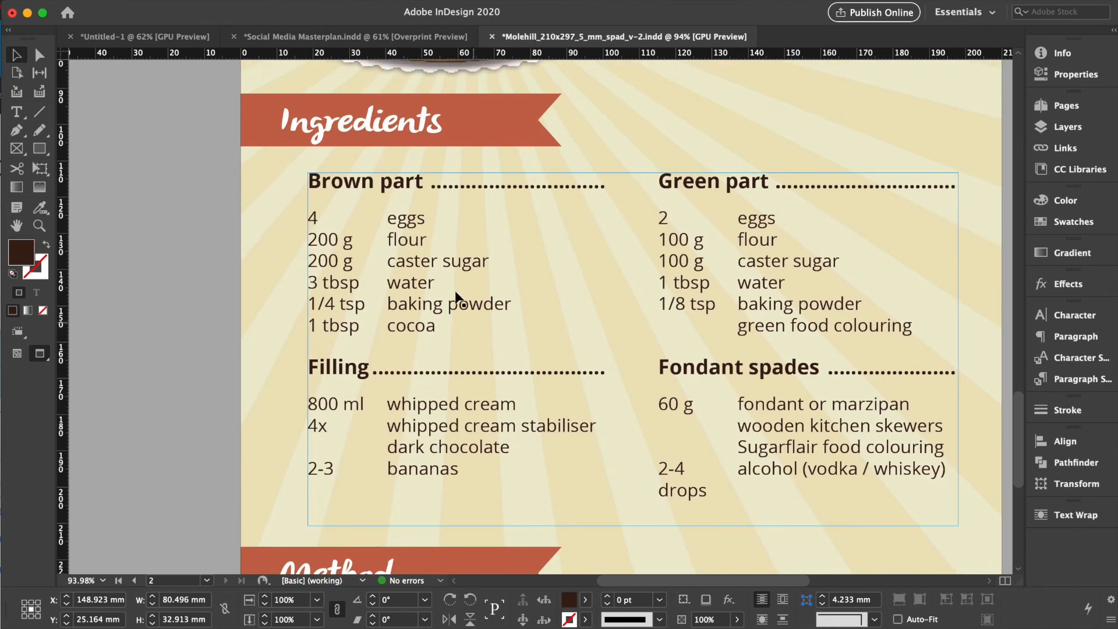
{"action": "double_click", "coordinate": [434, 263]}
{"action": "left_click_drag", "start_coordinate": [388, 261], "coordinate": [483, 262]}
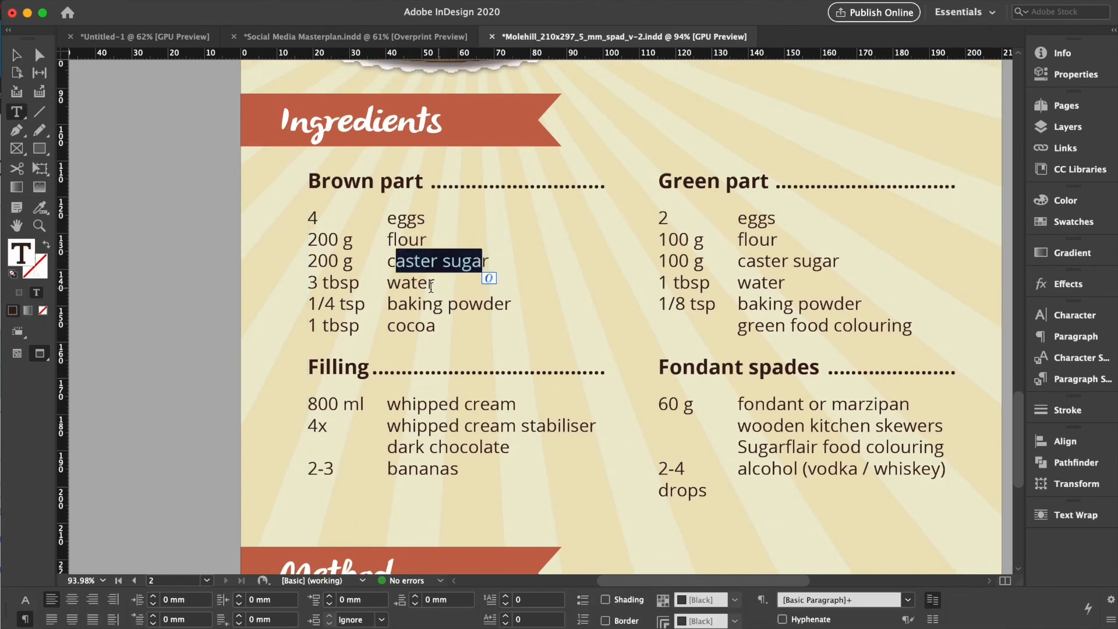
{"action": "left_click", "coordinate": [412, 308]}
{"action": "double_click", "coordinate": [411, 305]}
{"action": "left_click", "coordinate": [449, 319]}
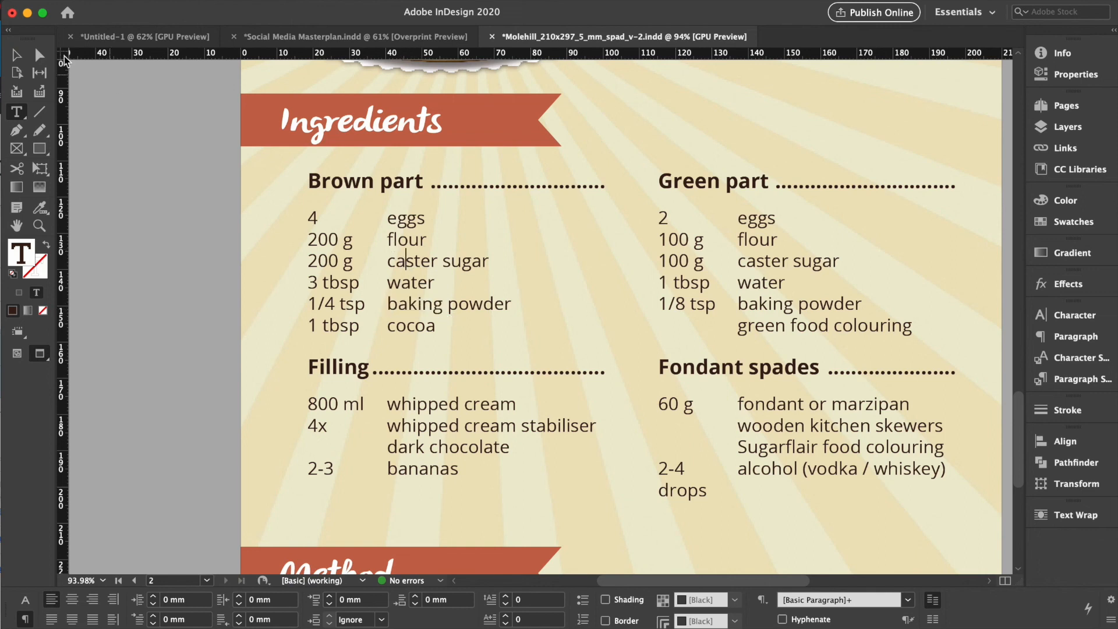
Leave text editing, fit the whole page in the window and return to the flyer's front page
{"action": "left_click", "coordinate": [15, 56]}
{"action": "key", "text": "super+0"}
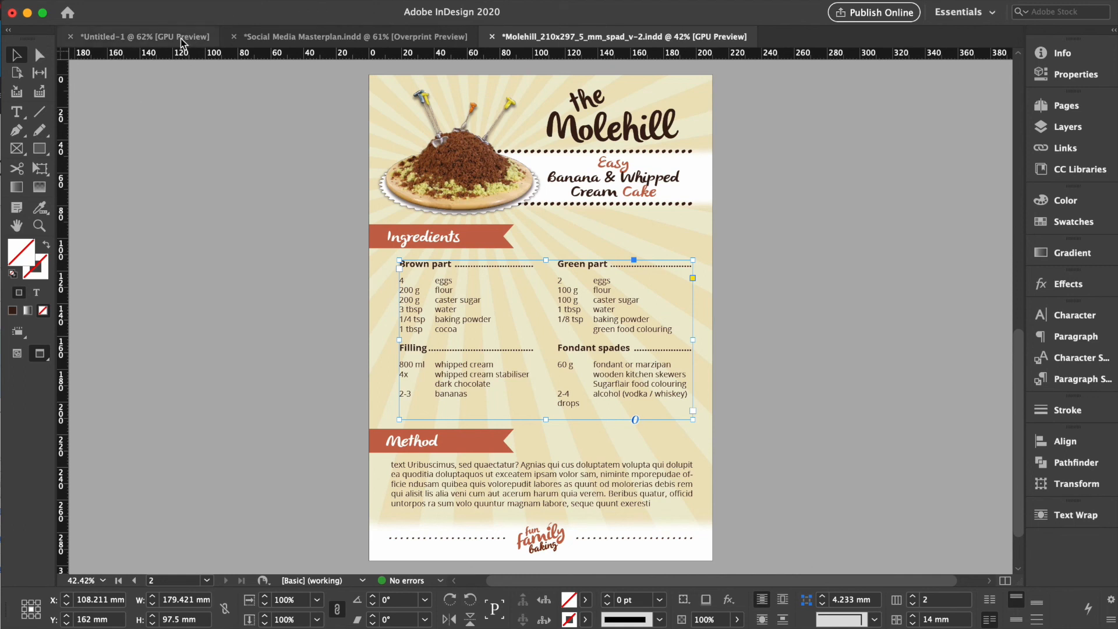
{"action": "scroll", "coordinate": [395, 188], "scroll_direction": "up", "scroll_amount": 10}
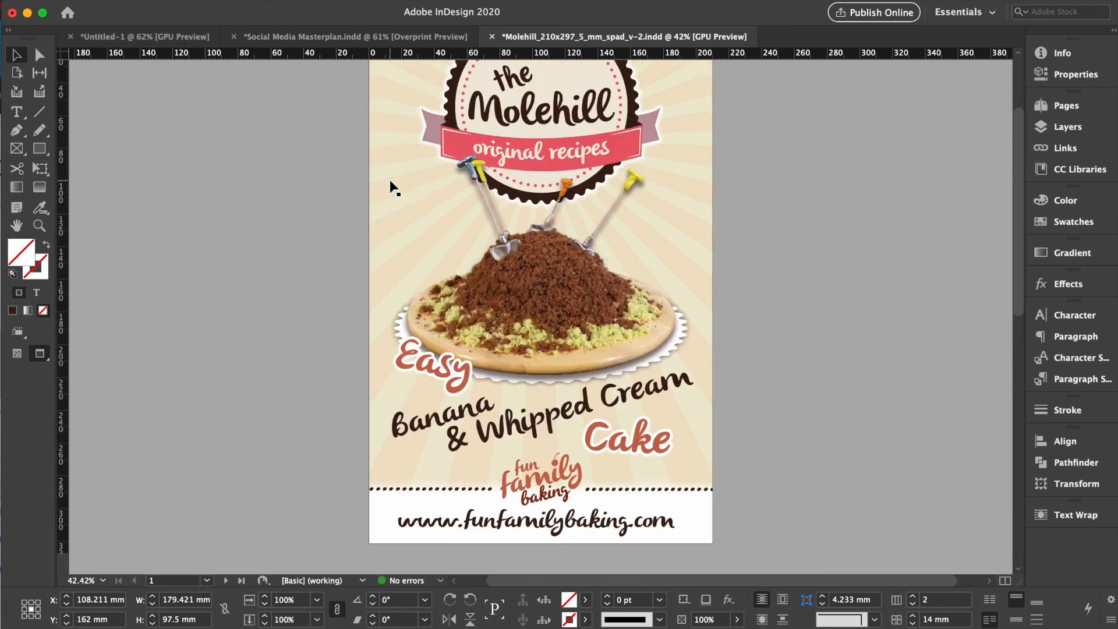
{"action": "scroll", "coordinate": [393, 186], "scroll_direction": "up", "scroll_amount": 2}
{"action": "scroll", "coordinate": [394, 186], "scroll_direction": "down", "scroll_amount": 2}
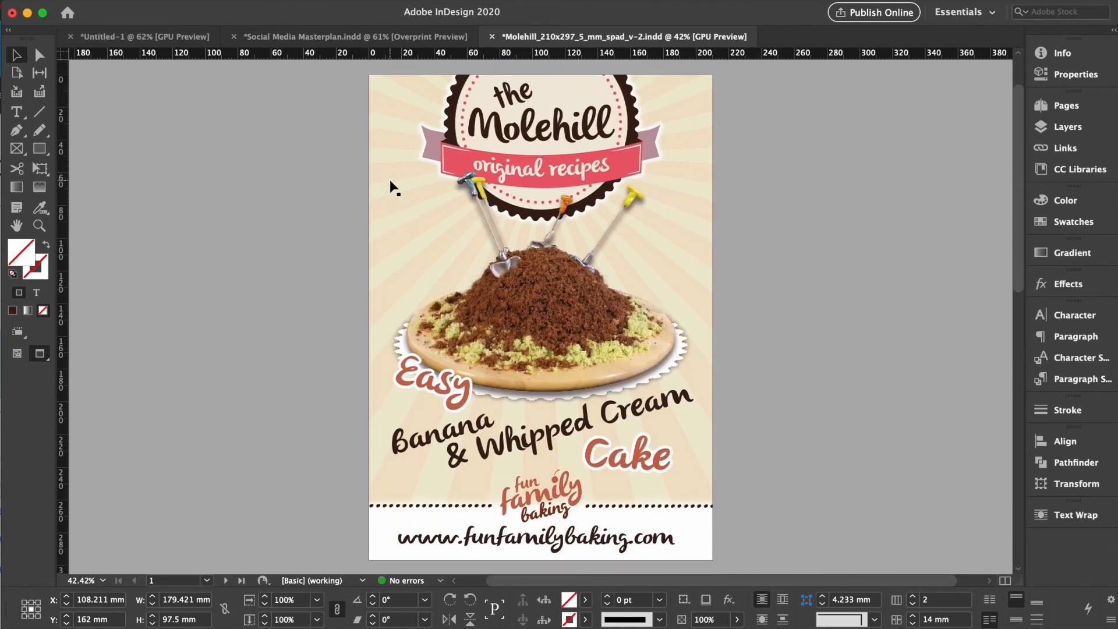